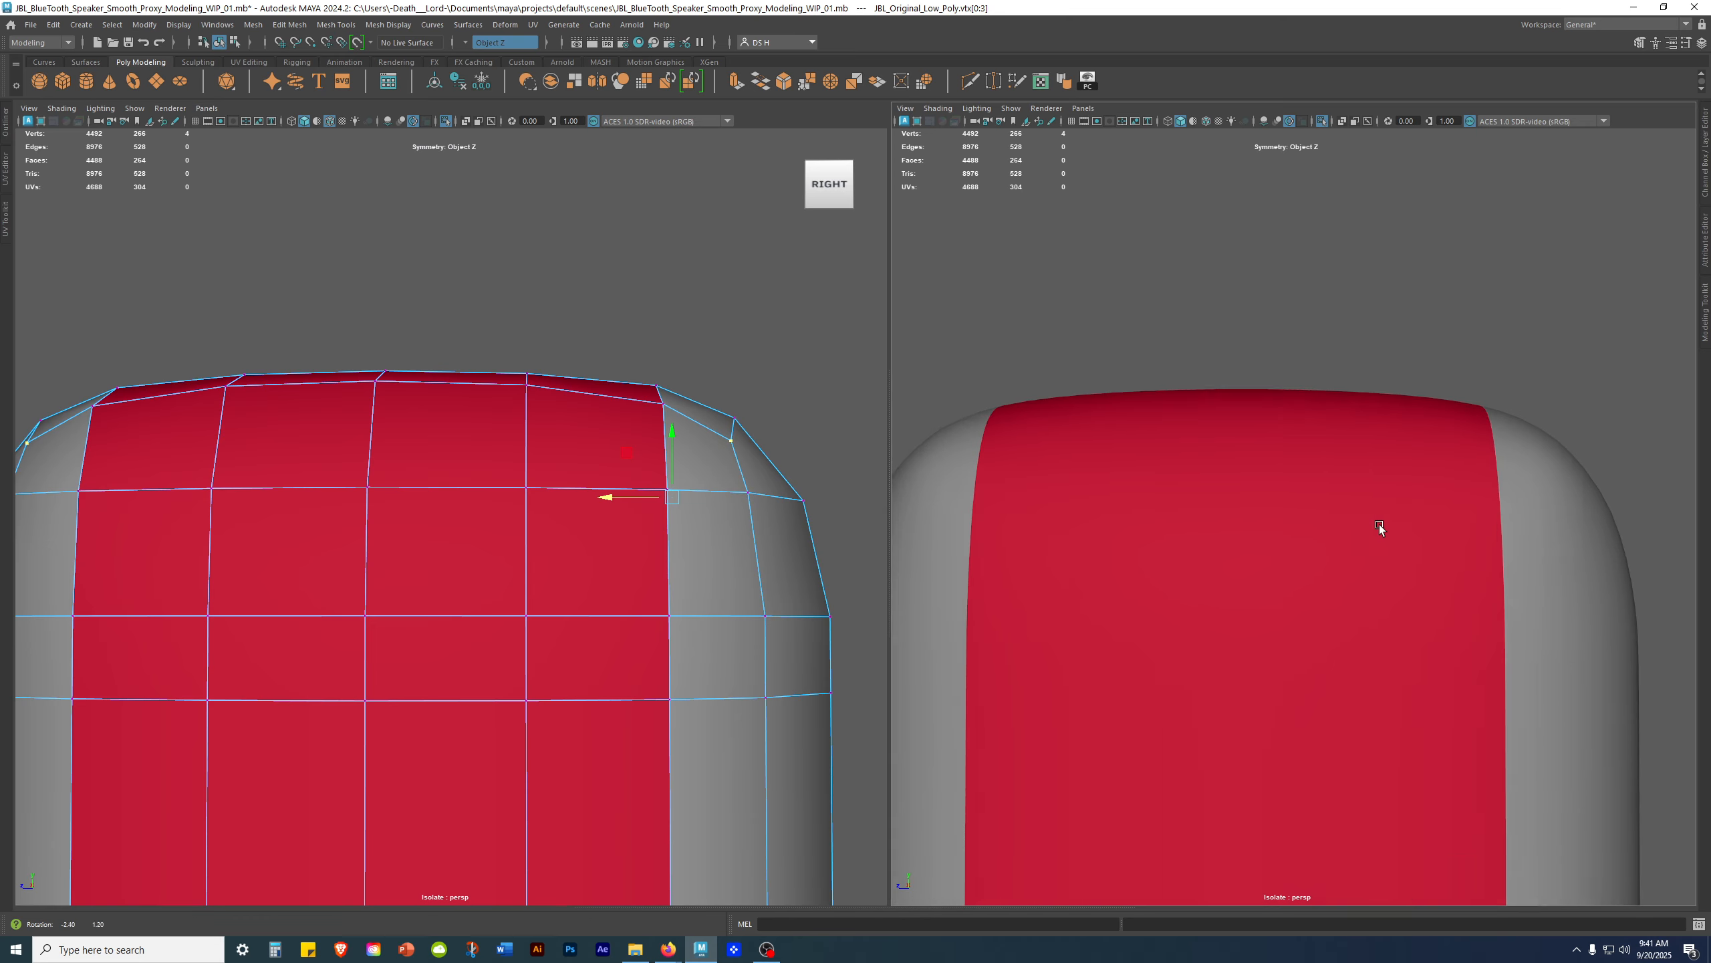
Step: Toggle the last move of the corner vertices off and on to compare the smoothed corner shapes
{"action": "key", "text": "ctrl+z"}
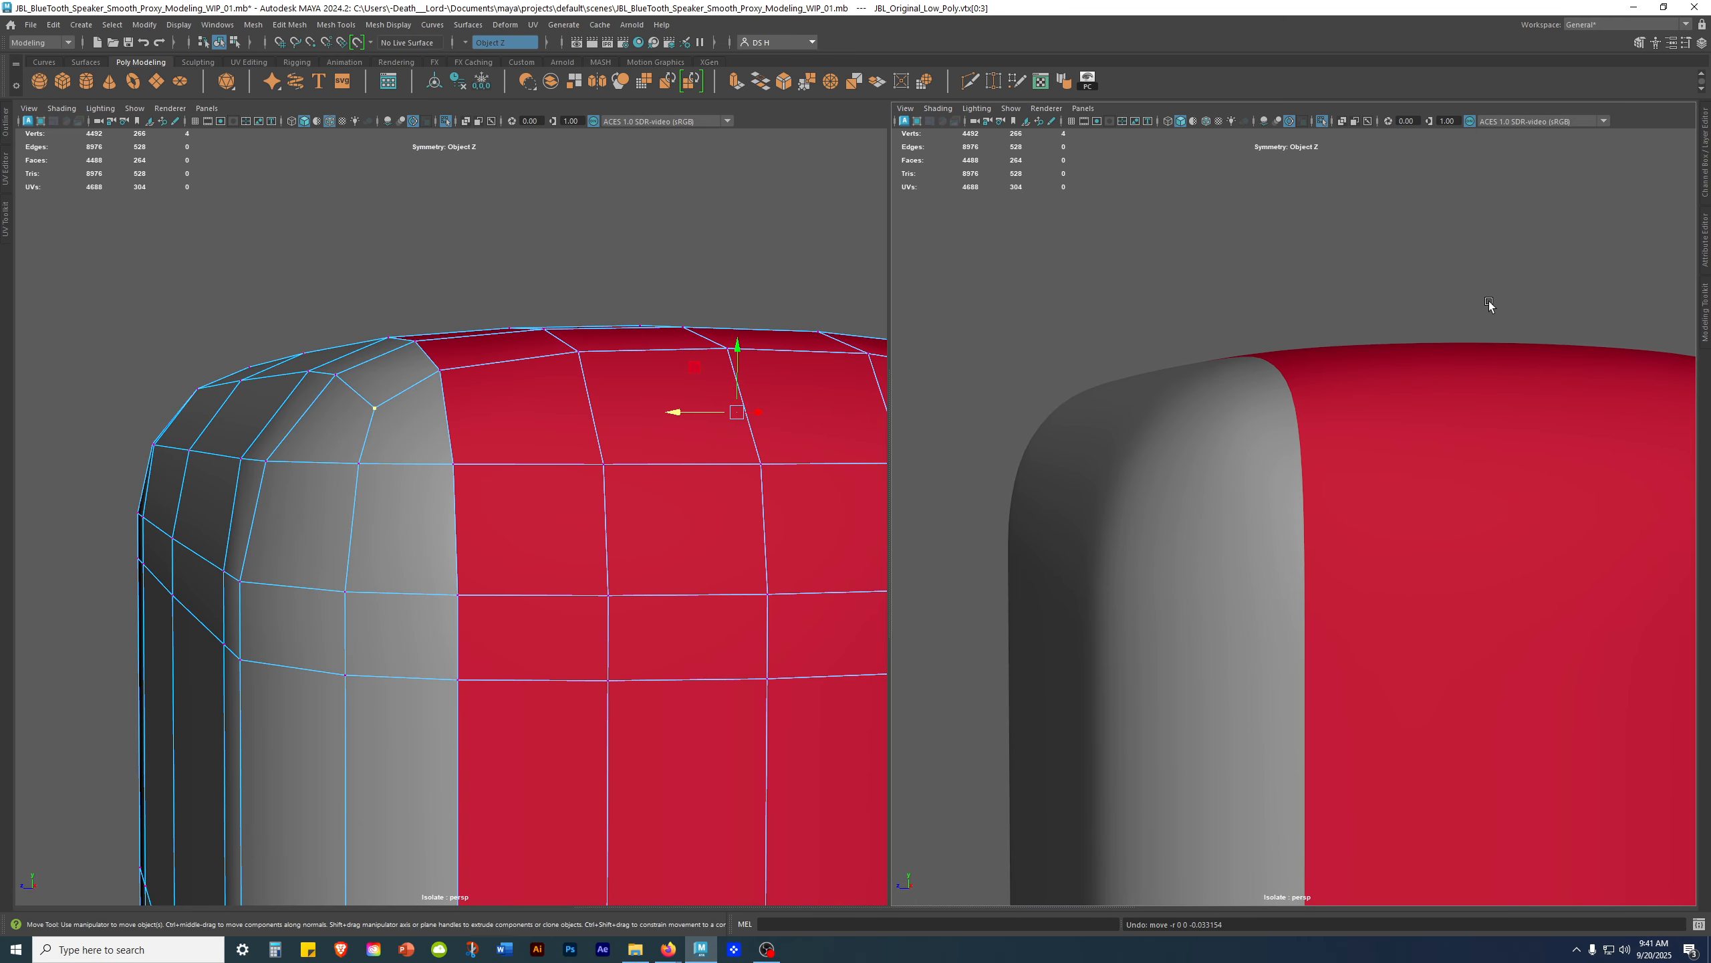
{"action": "left_click_drag", "start_coordinate": [1482, 318], "coordinate": [1426, 385], "text": "alt"}
{"action": "key", "text": "ctrl+z"}
{"action": "key", "text": "ctrl+y"}
{"action": "key", "text": "ctrl+z"}
{"action": "key", "text": "ctrl+y"}
{"action": "left_click_drag", "start_coordinate": [647, 647], "coordinate": [687, 707], "text": "alt"}
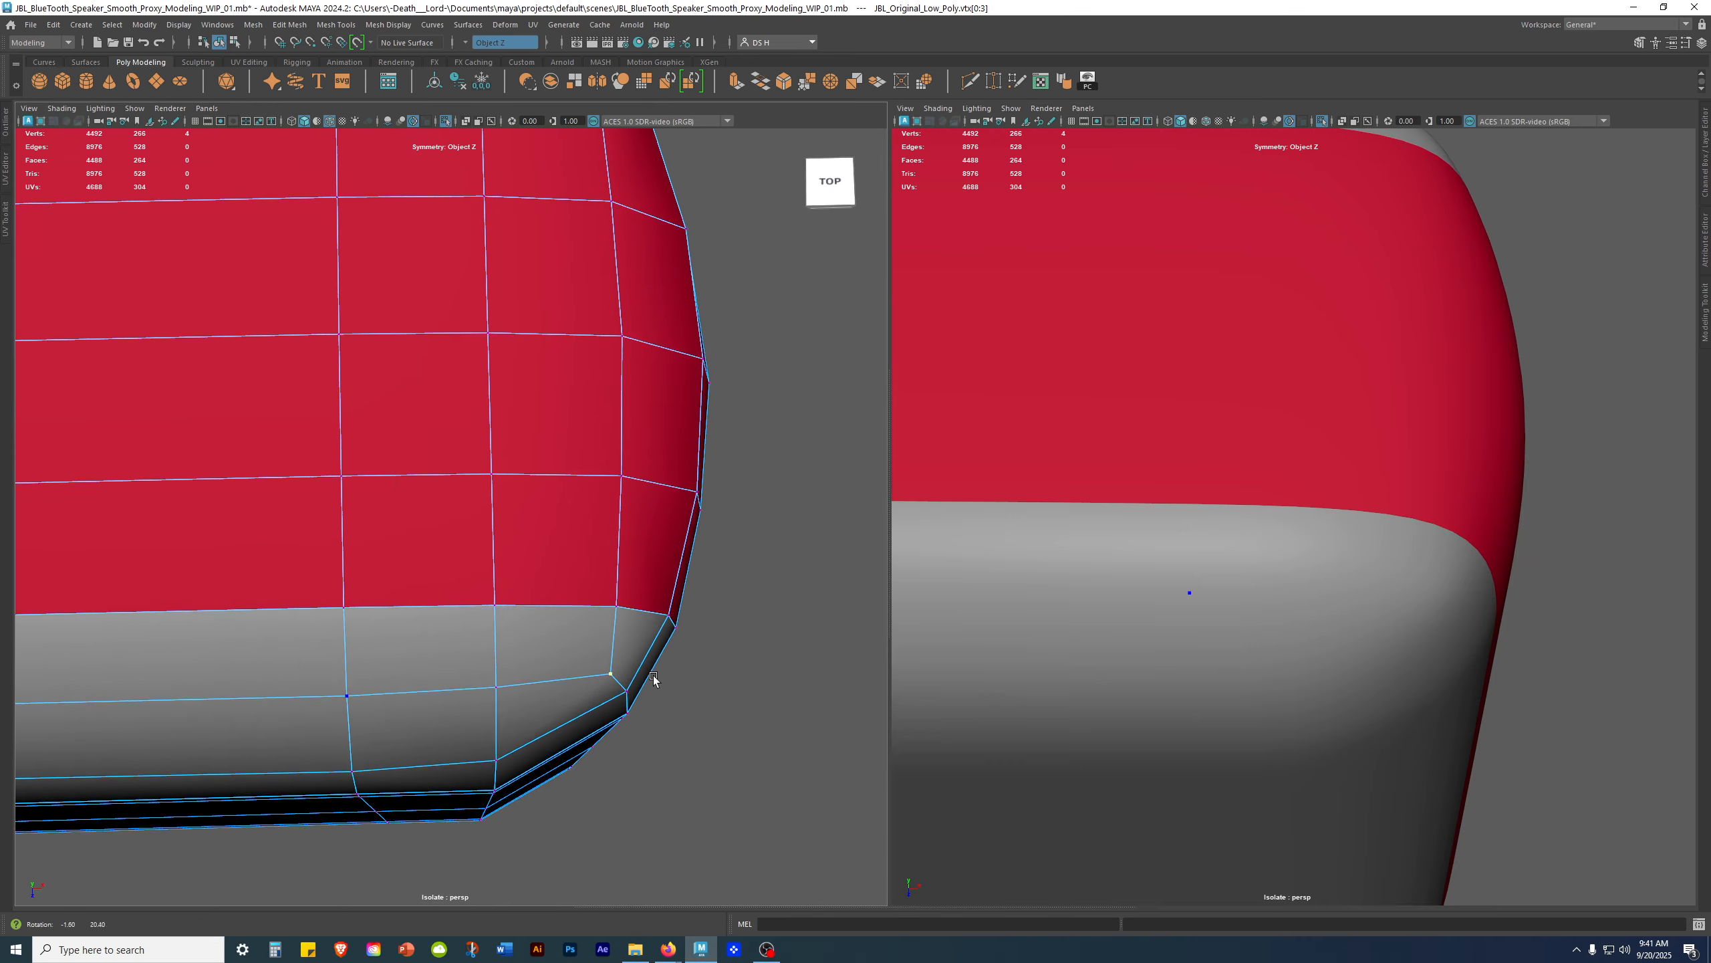
Step: Compare the corner from above by repeatedly undoing and redoing the vertex move
{"action": "key", "text": "ctrl+z"}
{"action": "key", "text": "ctrl+y"}
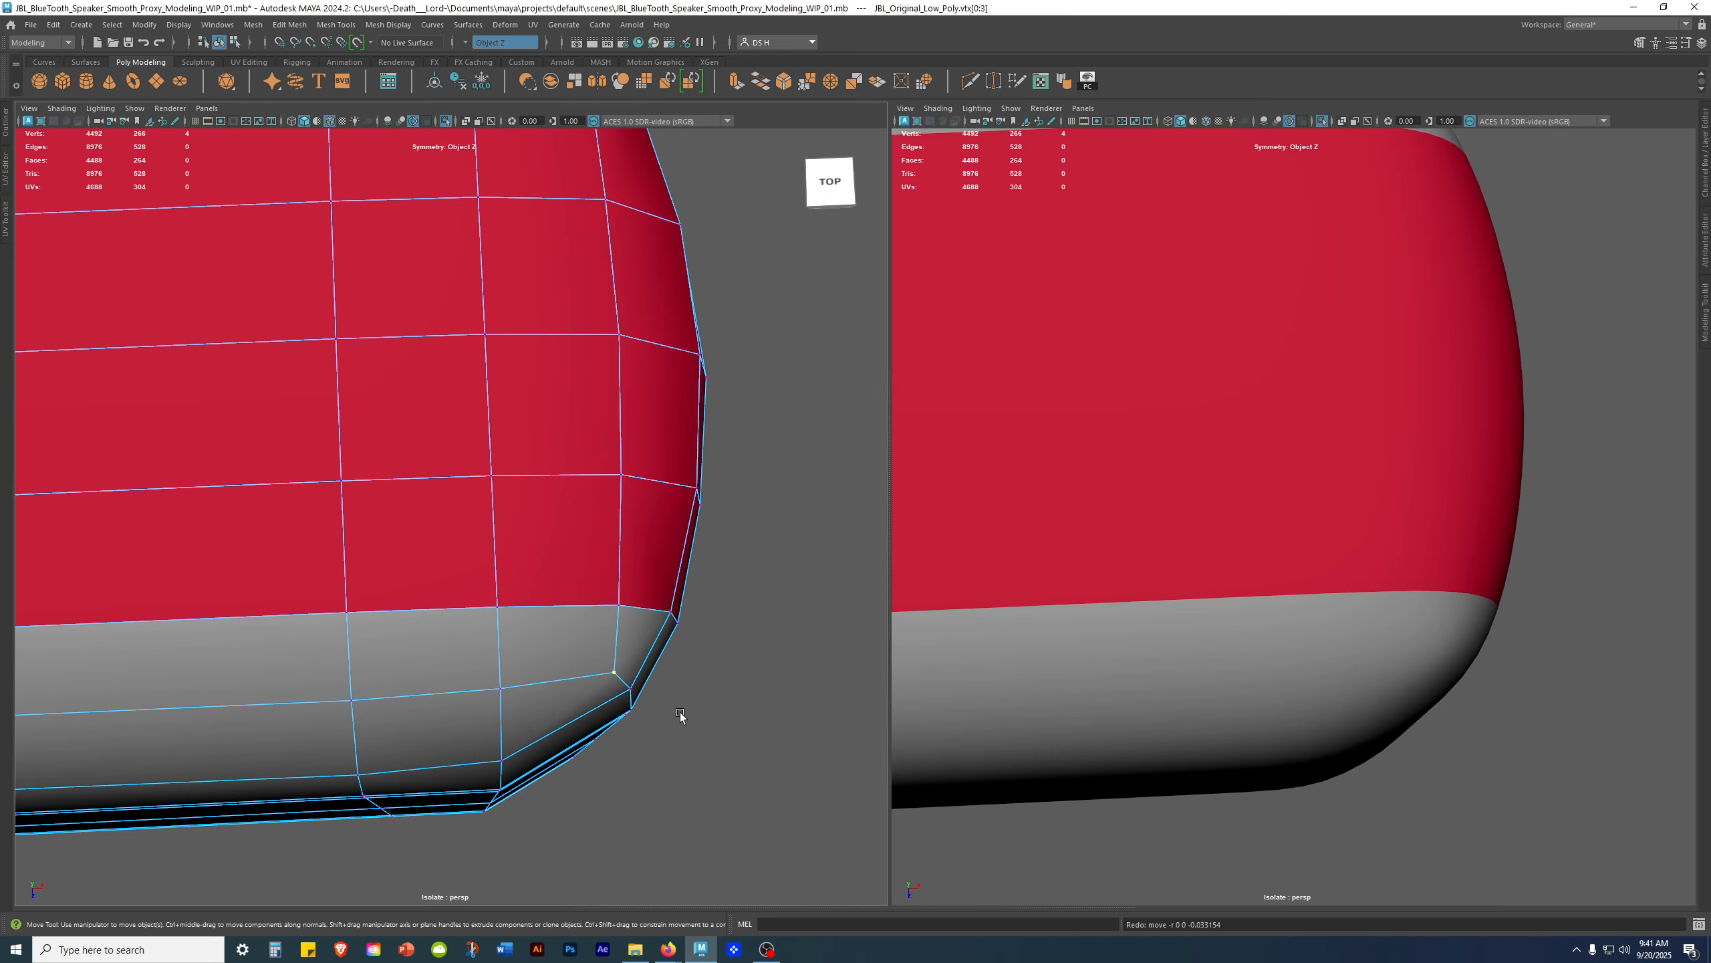
{"action": "key", "text": "ctrl+z"}
{"action": "key", "text": "ctrl+y"}
{"action": "key", "text": "ctrl+y"}
{"action": "key", "text": "ctrl+z"}
Step: Restore the corner vertex selection with Object Z symmetry and slide those vertices slightly outward along Z
{"action": "left_click", "coordinate": [1244, 816]}
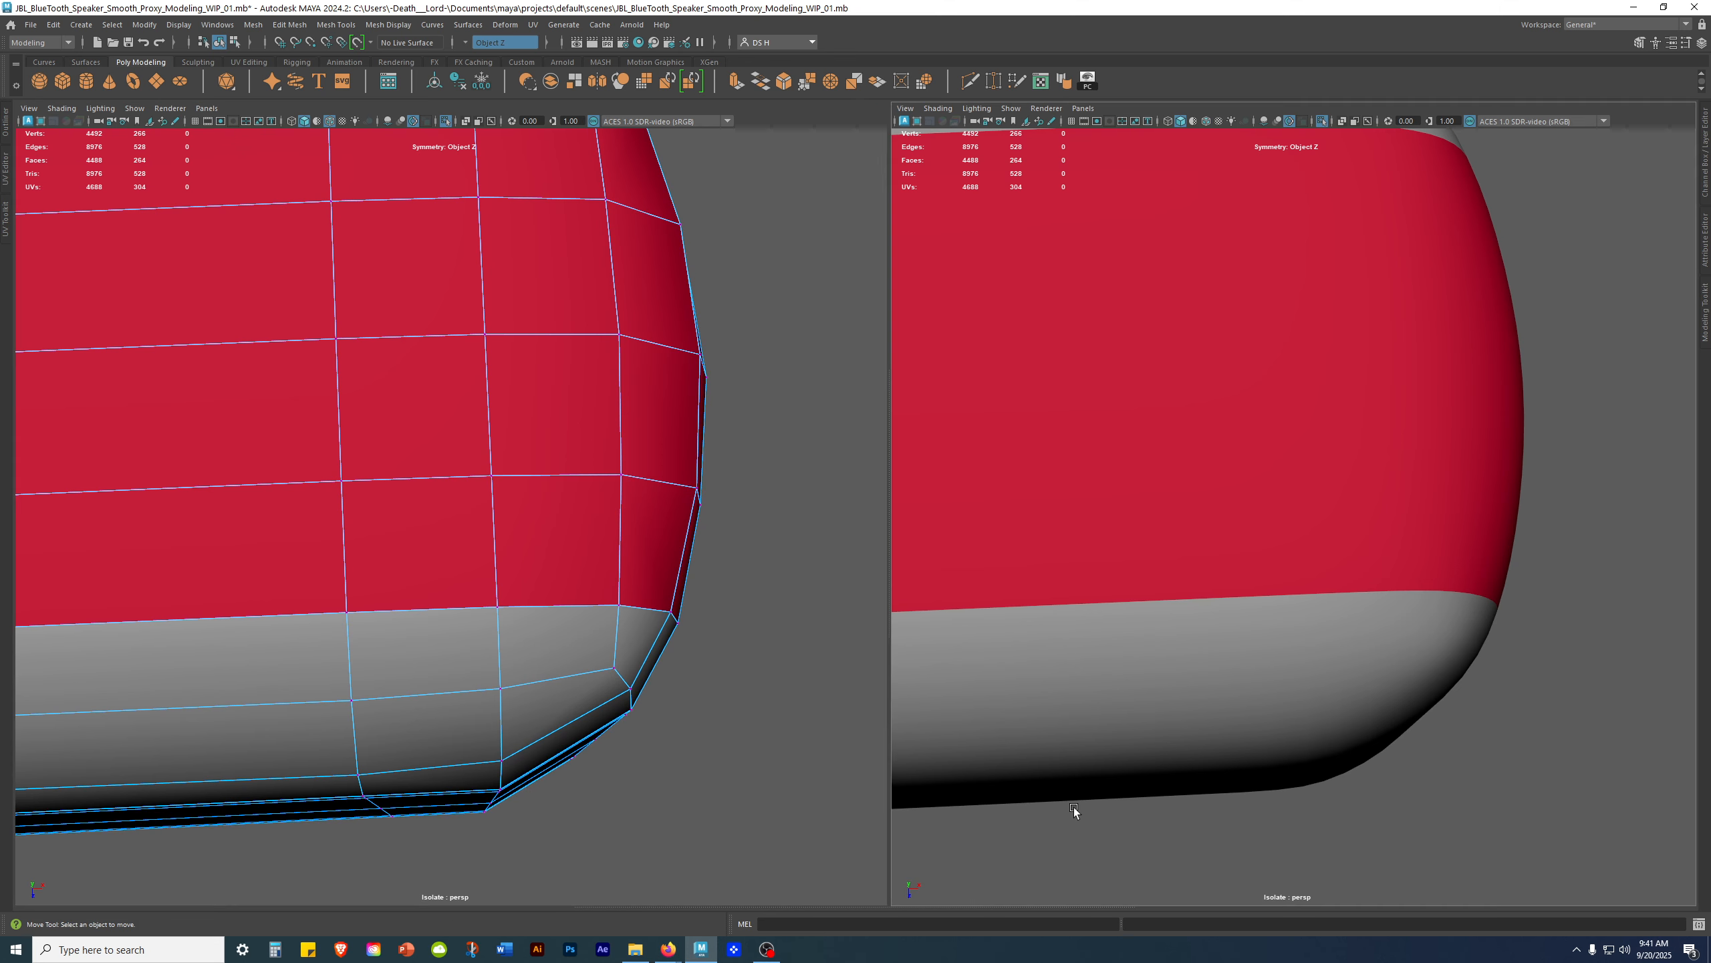
{"action": "key", "text": "ctrl+z"}
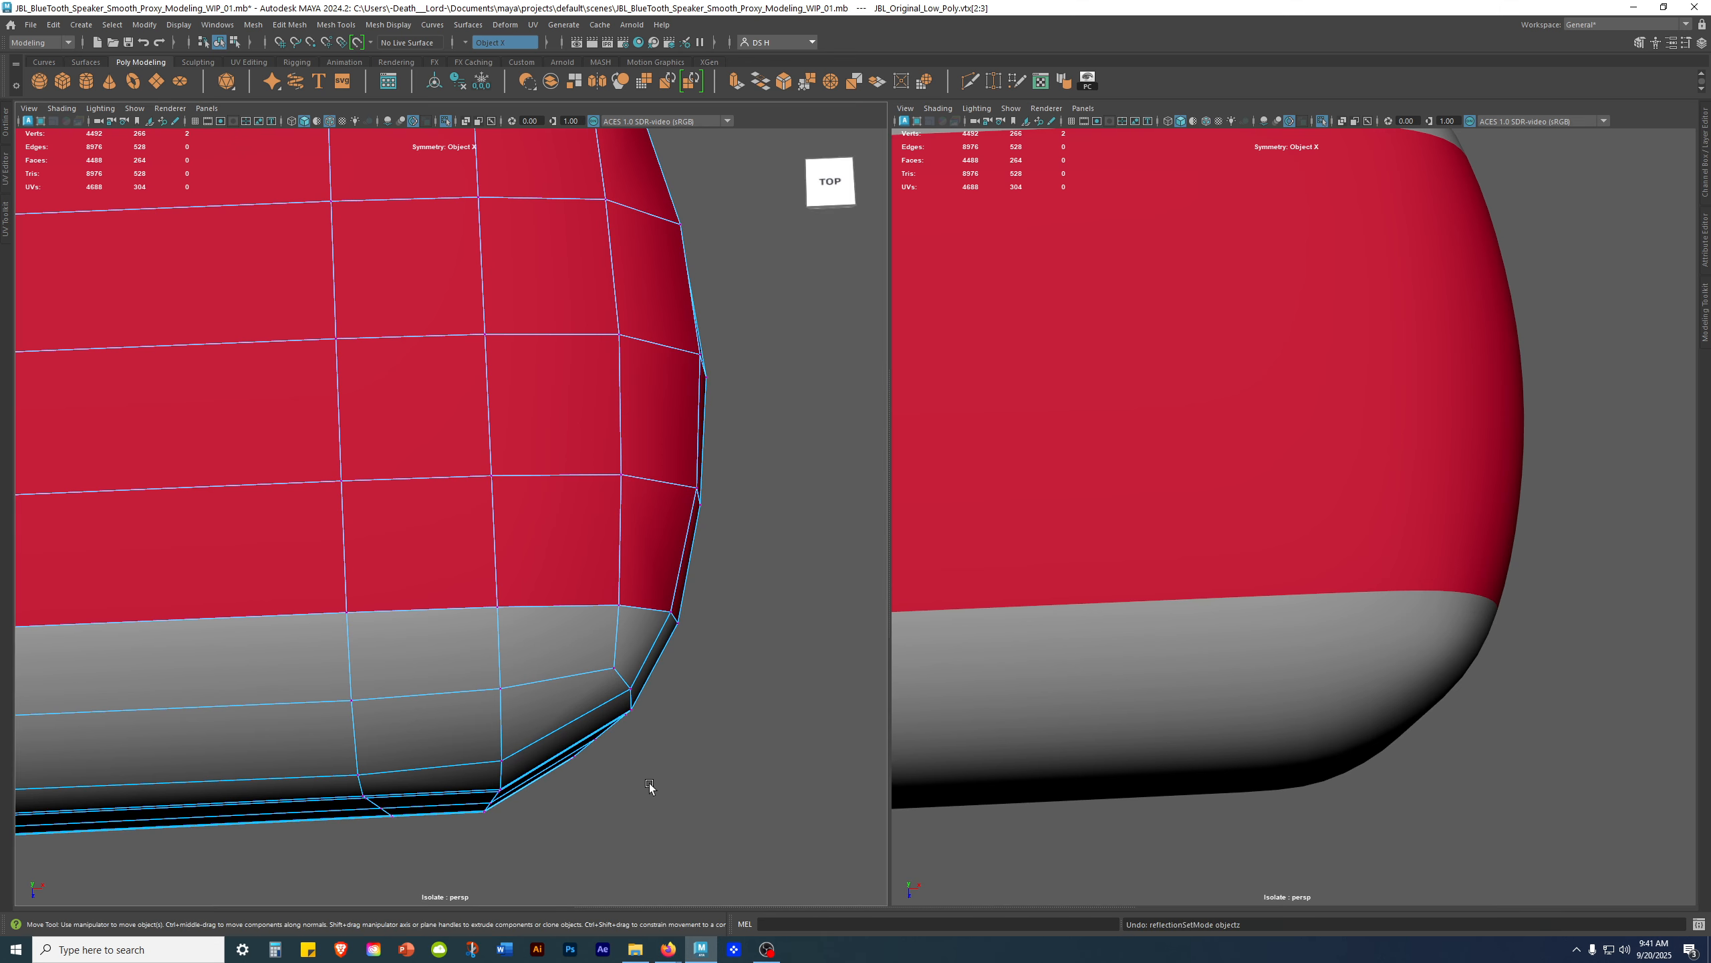
{"action": "left_click_drag", "start_coordinate": [646, 786], "coordinate": [566, 747], "text": "alt"}
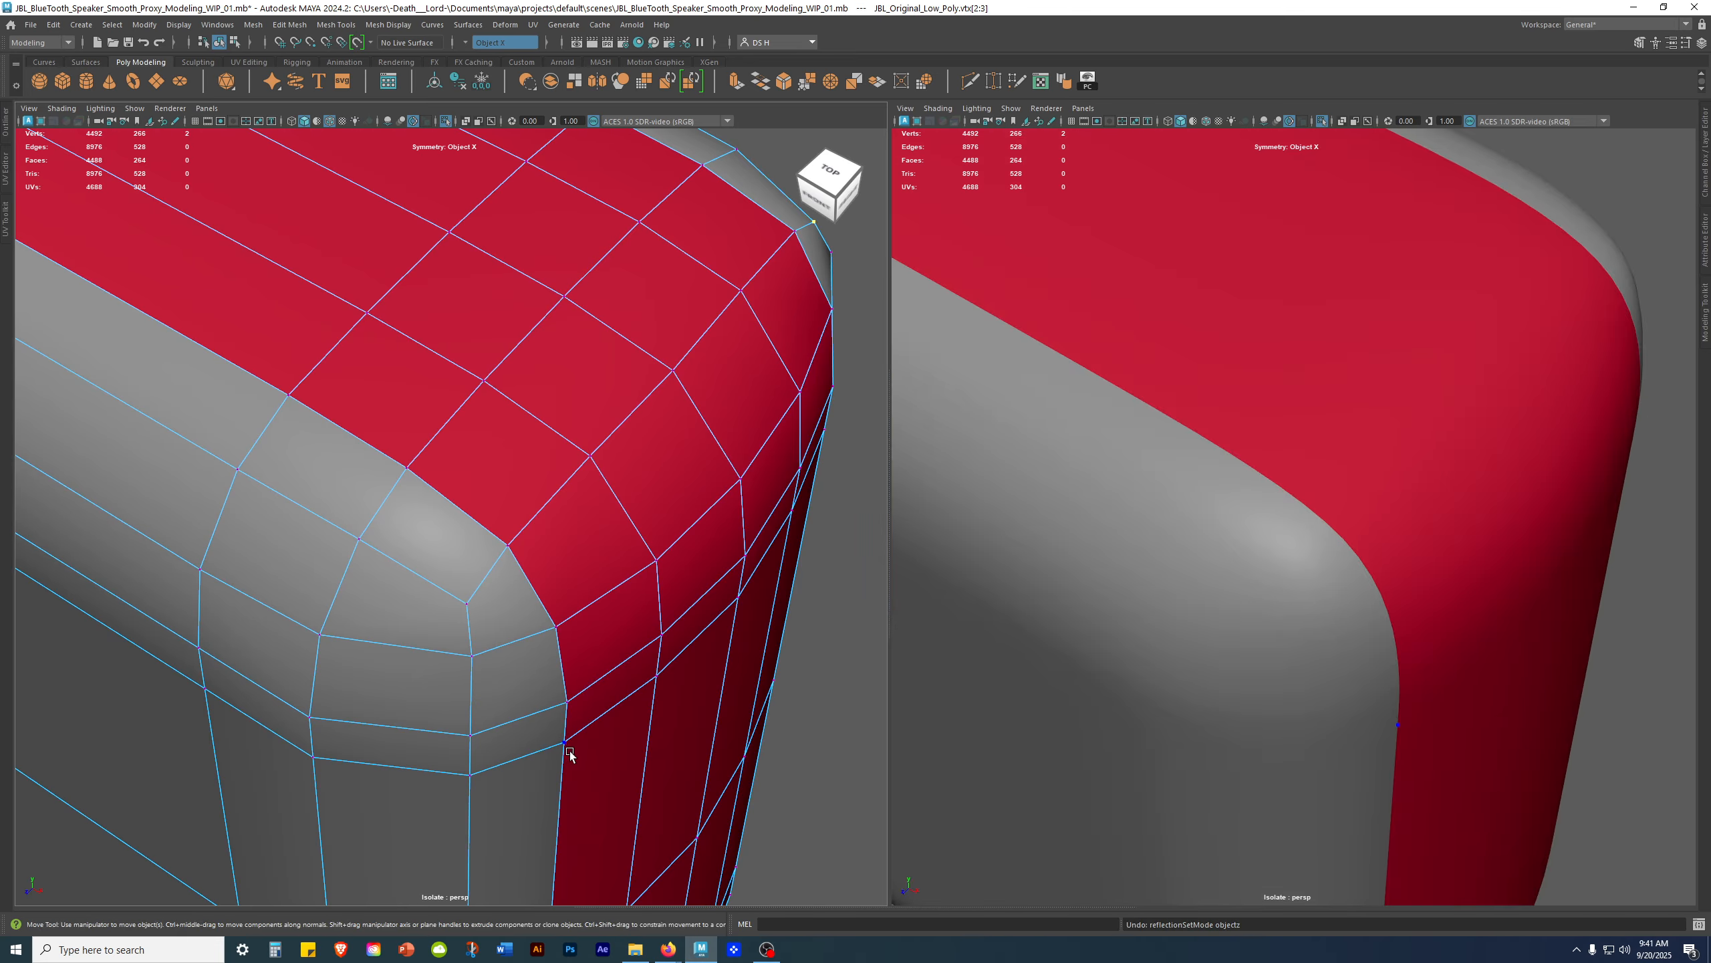
{"action": "right_click_drag", "start_coordinate": [570, 751], "coordinate": [267, 671], "text": "alt"}
{"action": "left_click_drag", "start_coordinate": [267, 671], "coordinate": [465, 599], "text": "alt"}
{"action": "key", "text": "ctrl+y"}
{"action": "right_click_drag", "start_coordinate": [465, 599], "coordinate": [786, 693], "text": "alt"}
{"action": "left_click_drag", "start_coordinate": [578, 581], "coordinate": [561, 427], "text": "alt"}
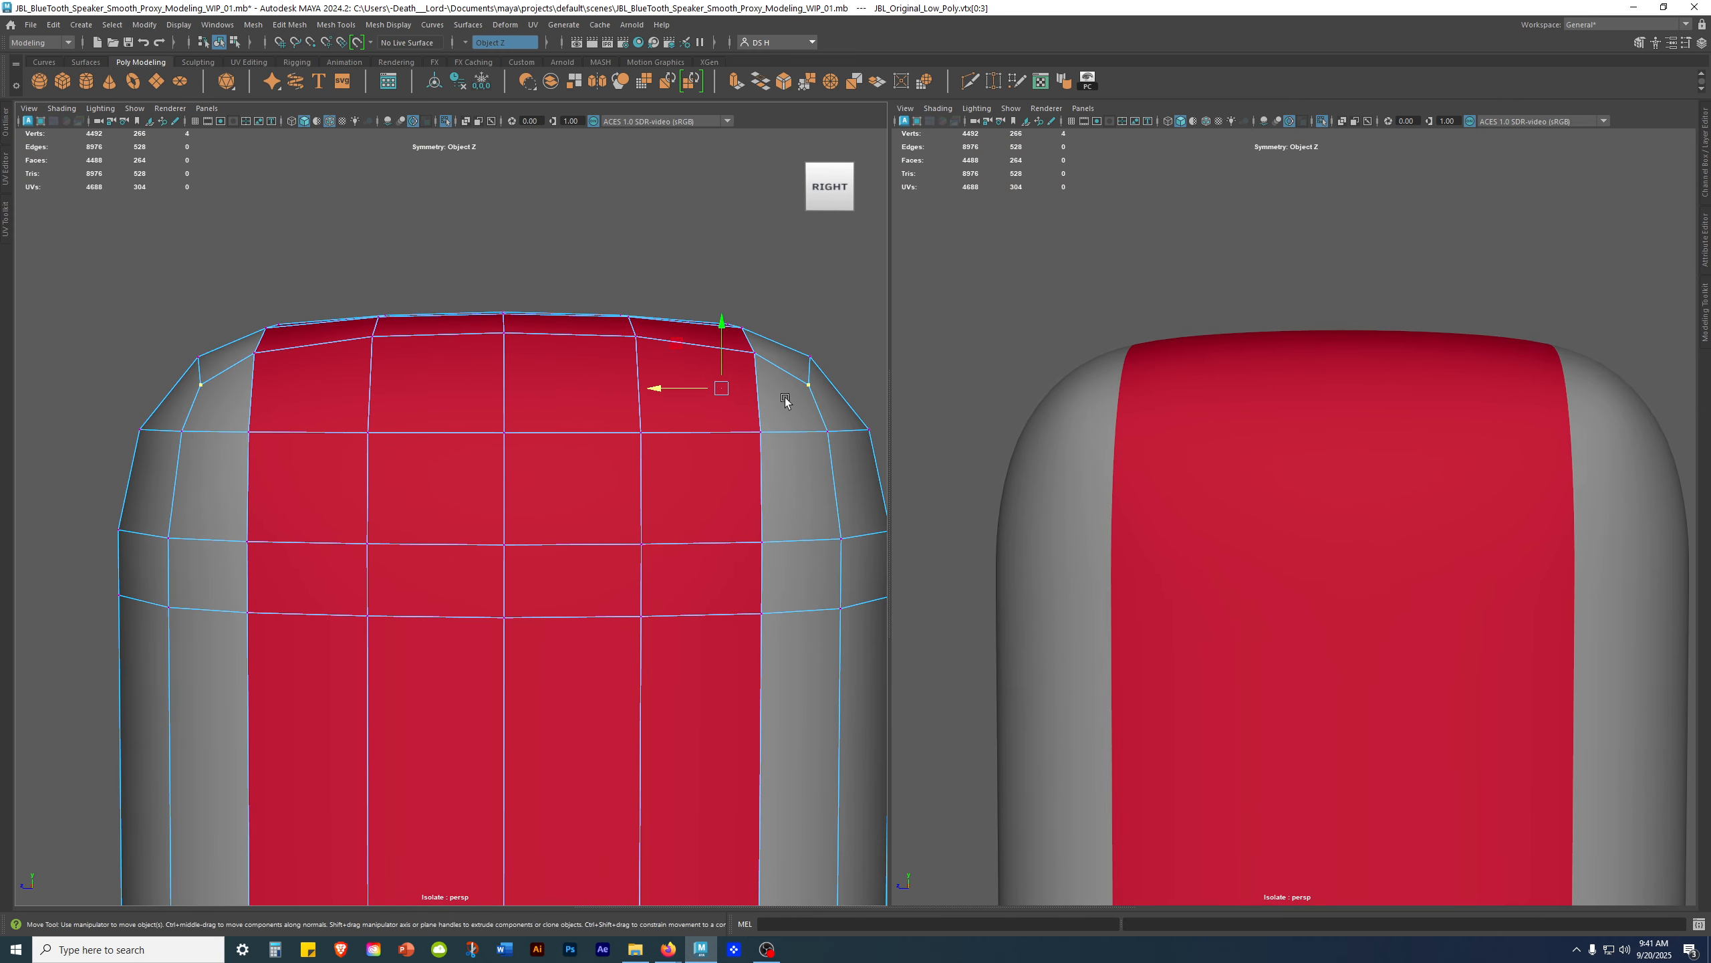
{"action": "middle_click_drag", "start_coordinate": [846, 397], "coordinate": [823, 386], "text": "alt"}
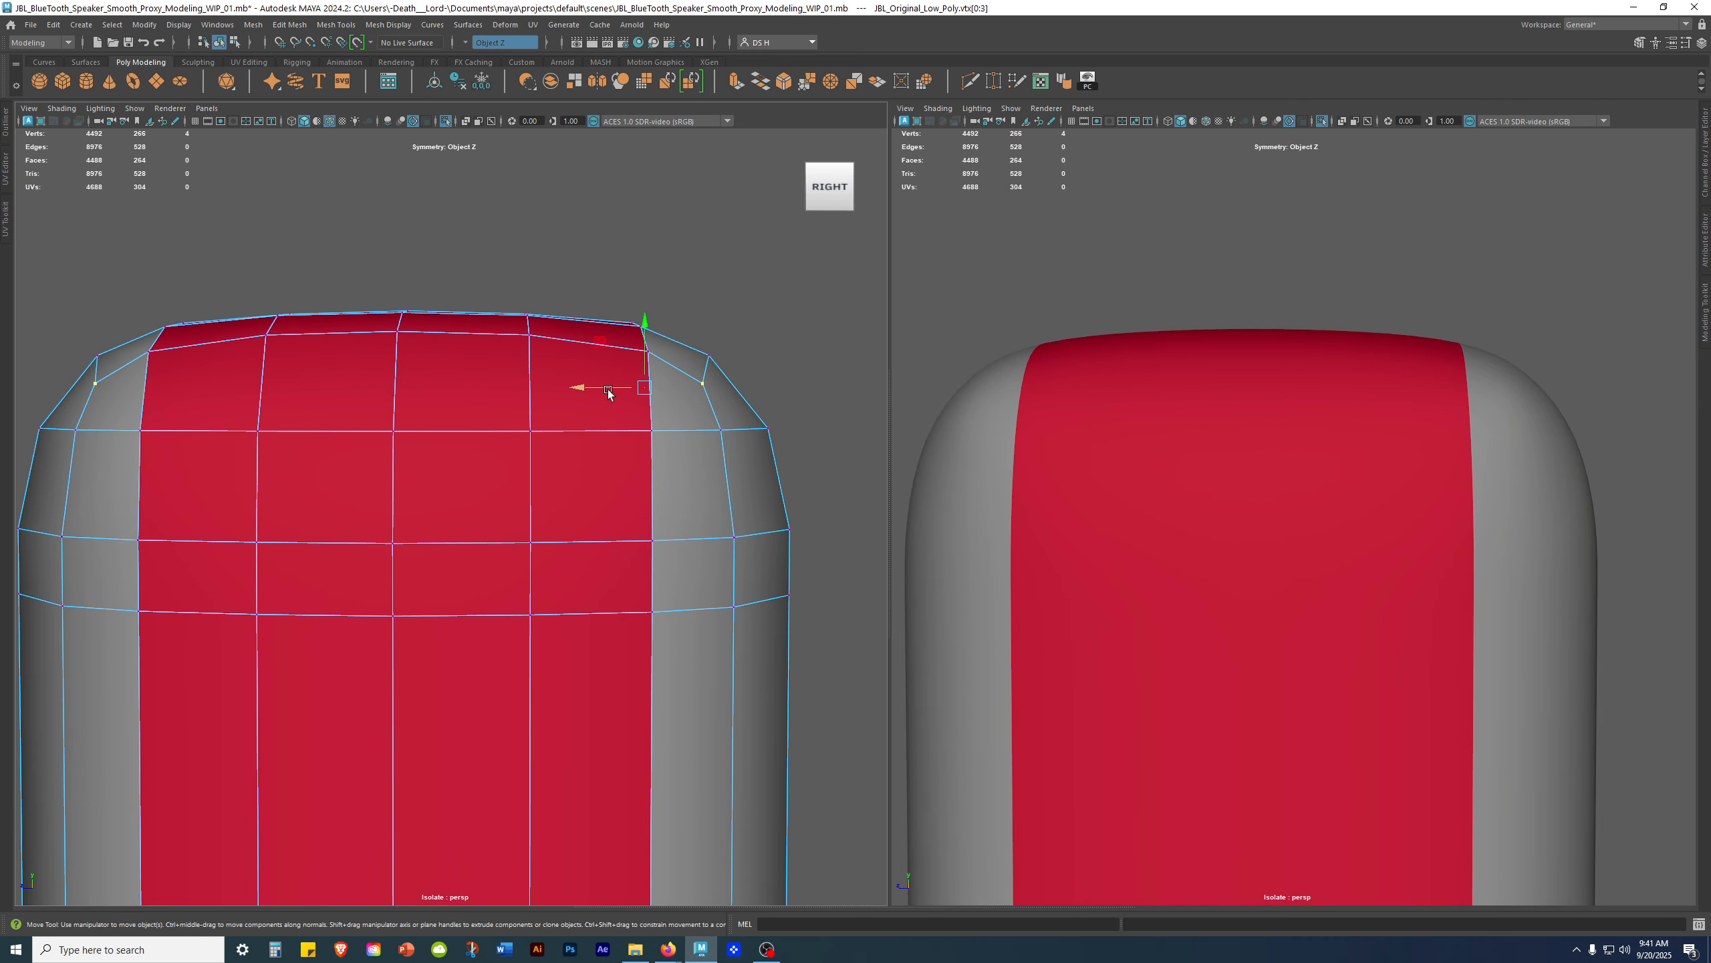
{"action": "left_click_drag", "start_coordinate": [577, 387], "coordinate": [585, 394]}
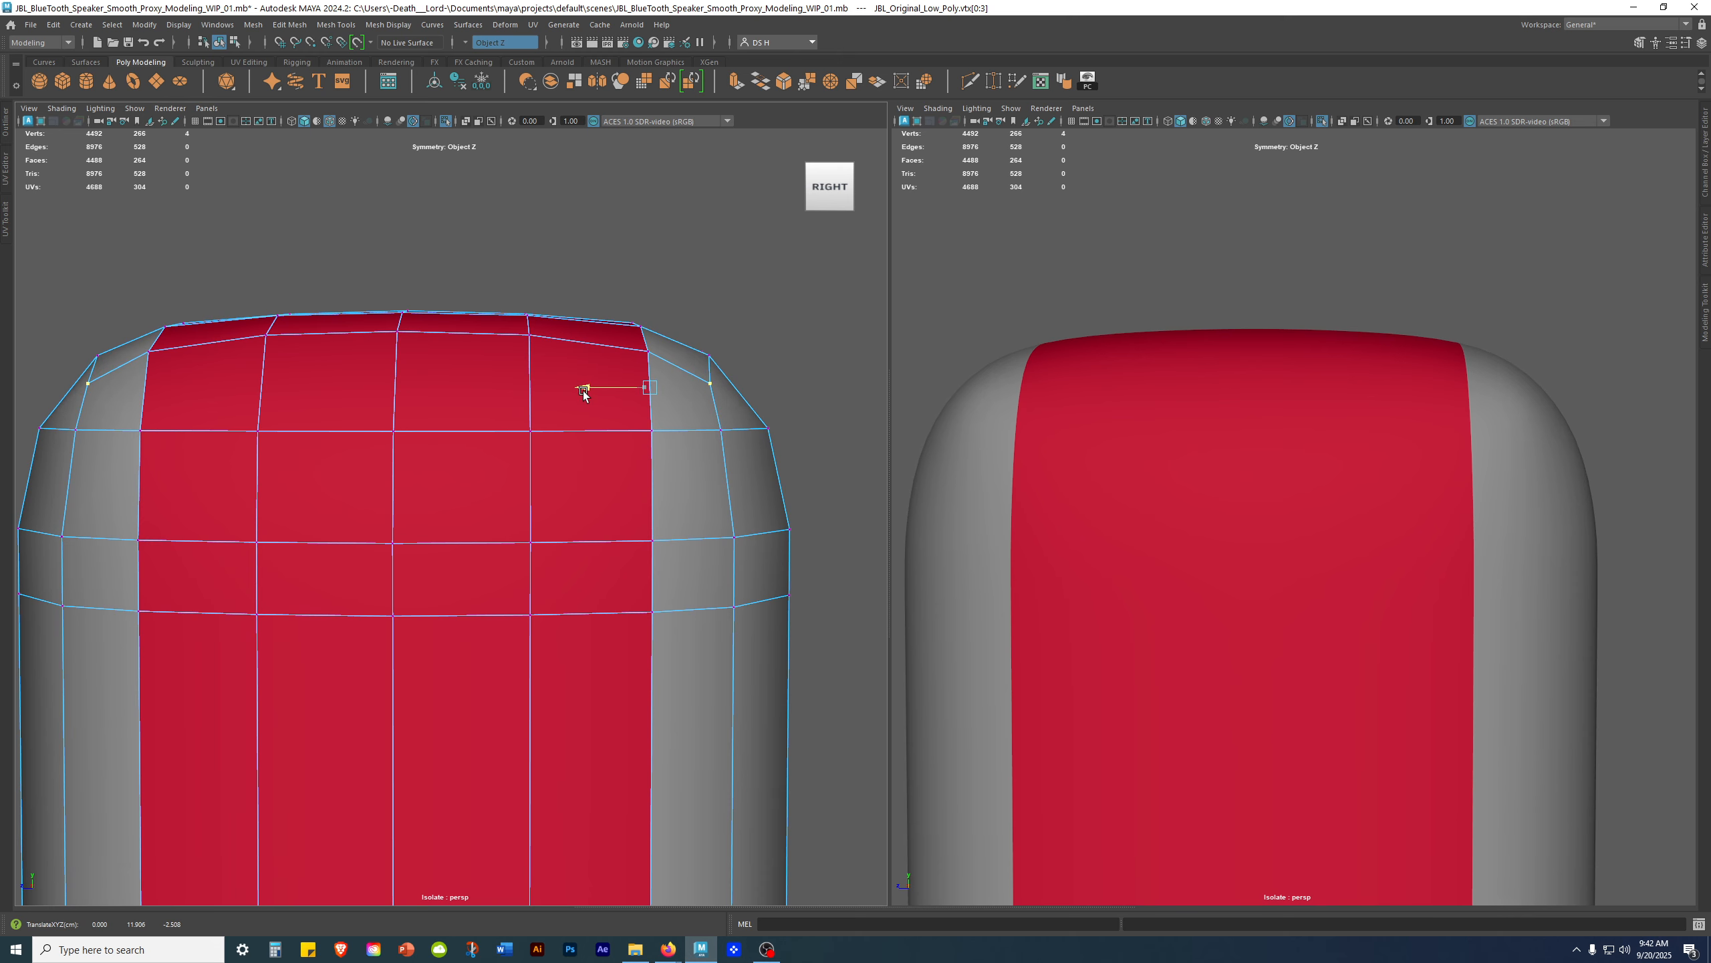
Step: Examine the smoothed corner from several angles, undoing and redoing the last vertex change for comparison
{"action": "left_click_drag", "start_coordinate": [806, 393], "coordinate": [543, 596], "text": "alt"}
{"action": "key", "text": "d"}
{"action": "left_click_drag", "start_coordinate": [512, 454], "coordinate": [243, 503]}
{"action": "left_click_drag", "start_coordinate": [762, 530], "coordinate": [1186, 550], "text": "alt"}
{"action": "right_click_drag", "start_coordinate": [437, 540], "coordinate": [755, 628], "text": "alt"}
{"action": "middle_click_drag", "start_coordinate": [431, 320], "coordinate": [588, 379], "text": "alt"}
{"action": "left_click_drag", "start_coordinate": [589, 379], "coordinate": [609, 325], "text": "alt"}
{"action": "left_click_drag", "start_coordinate": [1327, 507], "coordinate": [1183, 539], "text": "alt"}
{"action": "middle_click_drag", "start_coordinate": [221, 471], "coordinate": [526, 486], "text": "alt"}
{"action": "left_click_drag", "start_coordinate": [527, 487], "coordinate": [484, 503], "text": "alt"}
{"action": "key", "text": "ctrl+z"}
{"action": "left_click_drag", "start_coordinate": [478, 504], "coordinate": [615, 520], "text": "alt"}
{"action": "key", "text": "ctrl+y"}
{"action": "scroll", "coordinate": [773, 522], "scroll_direction": "up", "scroll_amount": 3}
{"action": "left_click", "coordinate": [806, 300]}
{"action": "key", "text": "ctrl+z"}
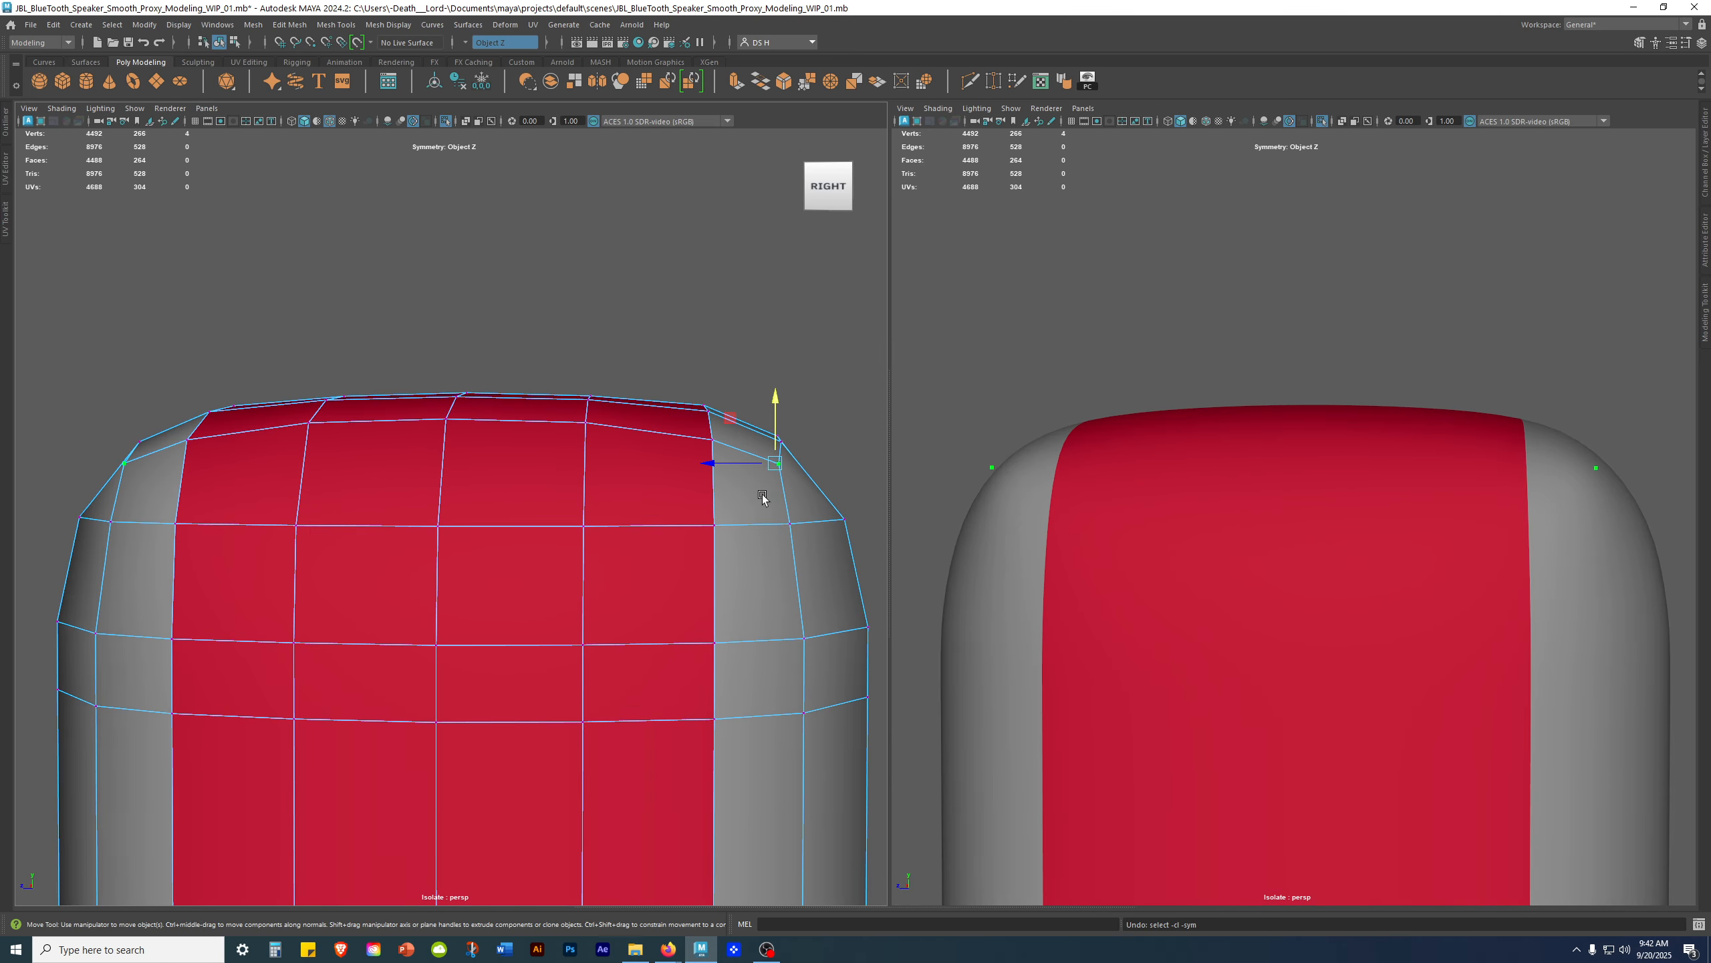
Step: Select the mirrored vertices where the red strip's edges meet the rounded corner and set symmetry to Object X
{"action": "left_click", "coordinate": [712, 439]}
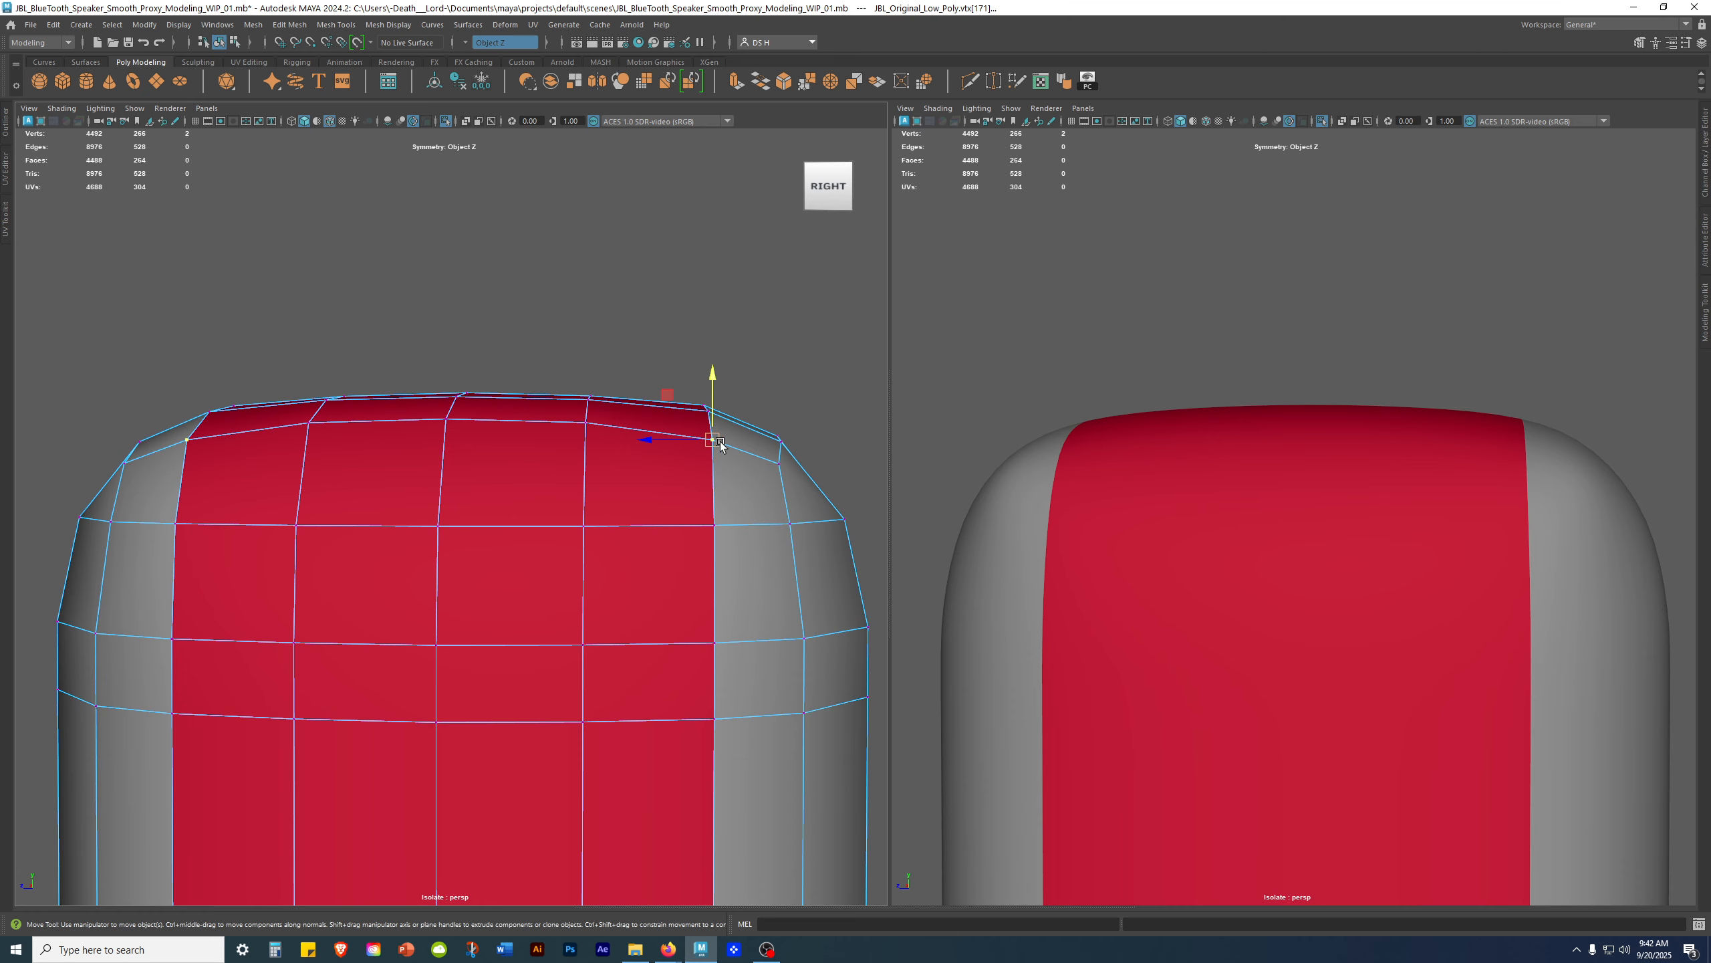
{"action": "right_click_drag", "start_coordinate": [722, 488], "coordinate": [566, 524], "text": "alt"}
{"action": "left_click_drag", "start_coordinate": [565, 524], "coordinate": [550, 524], "text": "alt"}
{"action": "middle_click_drag", "start_coordinate": [735, 469], "coordinate": [542, 551], "text": "alt"}
{"action": "right_click_drag", "start_coordinate": [542, 550], "coordinate": [425, 552], "text": "alt"}
{"action": "left_click_drag", "start_coordinate": [426, 551], "coordinate": [354, 600], "text": "alt"}
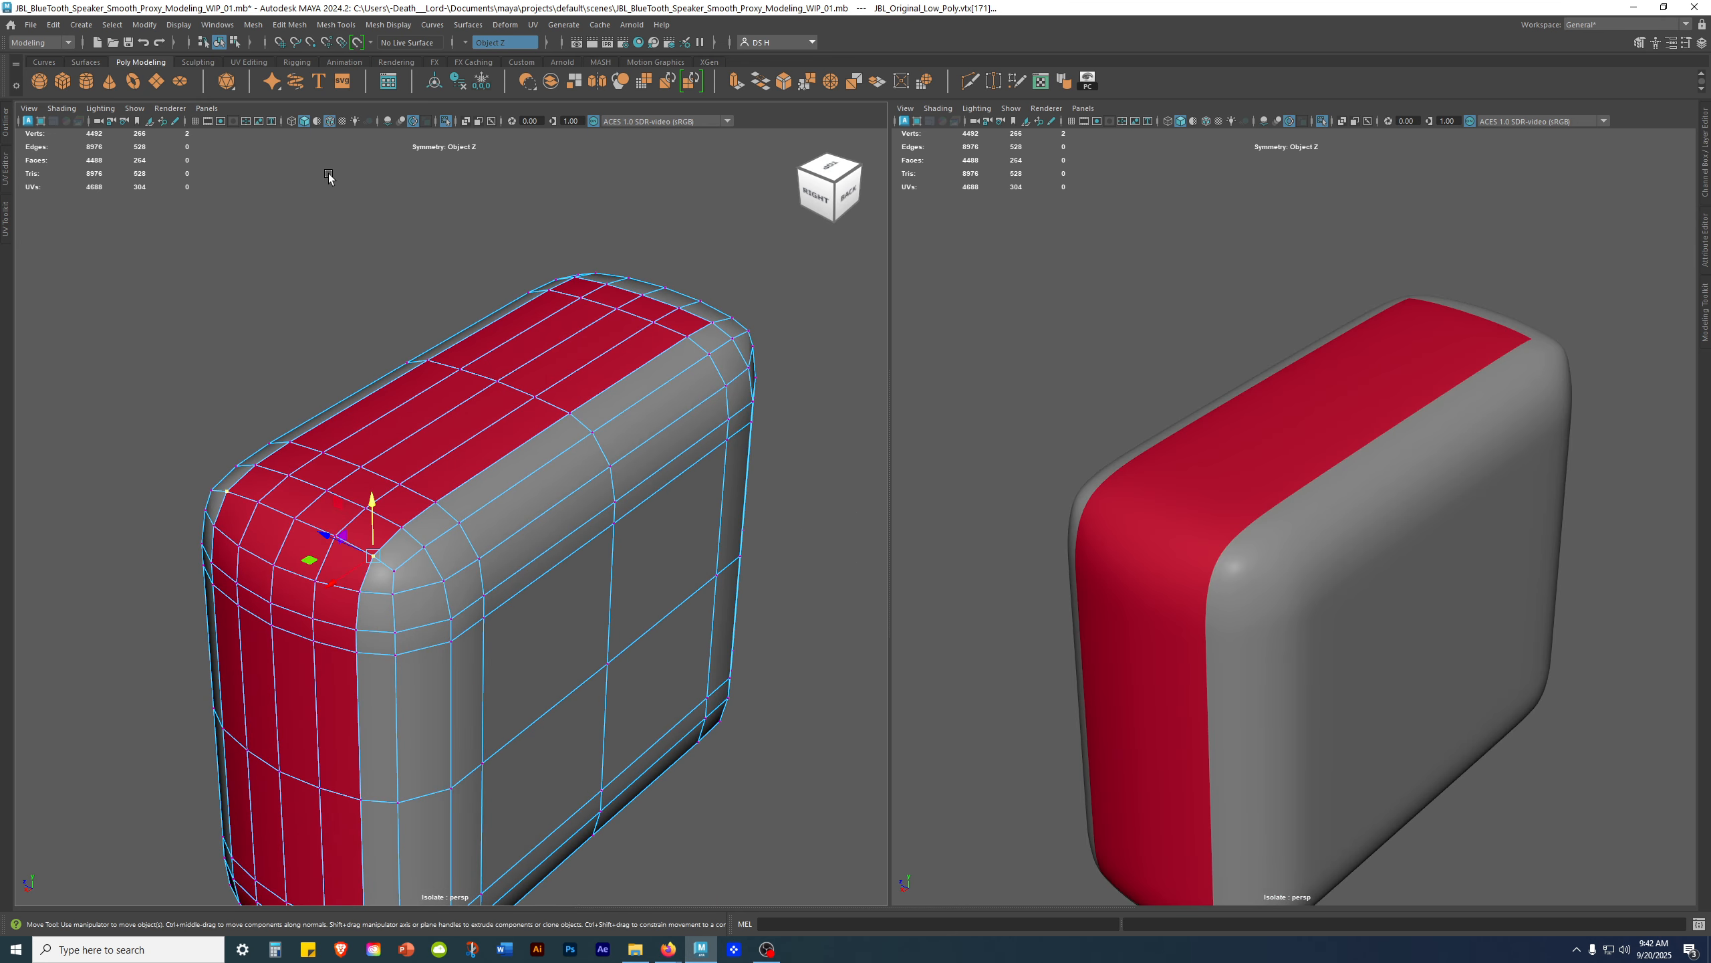
{"action": "left_click", "coordinate": [502, 42]}
{"action": "left_click", "coordinate": [495, 64]}
Step: Examine the curvature around the selected strip-edge vertices from several sides, in wireframe and shaded display
{"action": "left_click_drag", "start_coordinate": [289, 596], "coordinate": [421, 553], "text": "alt"}
{"action": "middle_click_drag", "start_coordinate": [367, 568], "coordinate": [619, 579], "text": "alt"}
{"action": "left_click_drag", "start_coordinate": [603, 566], "coordinate": [778, 674], "text": "alt"}
{"action": "right_click_drag", "start_coordinate": [778, 674], "coordinate": [512, 653], "text": "alt"}
{"action": "key", "text": "4"}
{"action": "mouse_move", "coordinate": [730, 660]}
{"action": "left_mouse_down", "text": "alt"}
{"action": "mouse_move", "coordinate": [830, 641]}
{"action": "mouse_move", "coordinate": [488, 657]}
{"action": "mouse_move", "coordinate": [546, 737]}
{"action": "mouse_move", "coordinate": [654, 634]}
{"action": "mouse_move", "coordinate": [578, 605]}
{"action": "left_mouse_up", "text": "alt"}
{"action": "key", "text": "5"}
{"action": "right_click_drag", "start_coordinate": [579, 605], "coordinate": [872, 699], "text": "alt"}
{"action": "middle_click_drag", "start_coordinate": [765, 587], "coordinate": [462, 482], "text": "alt"}
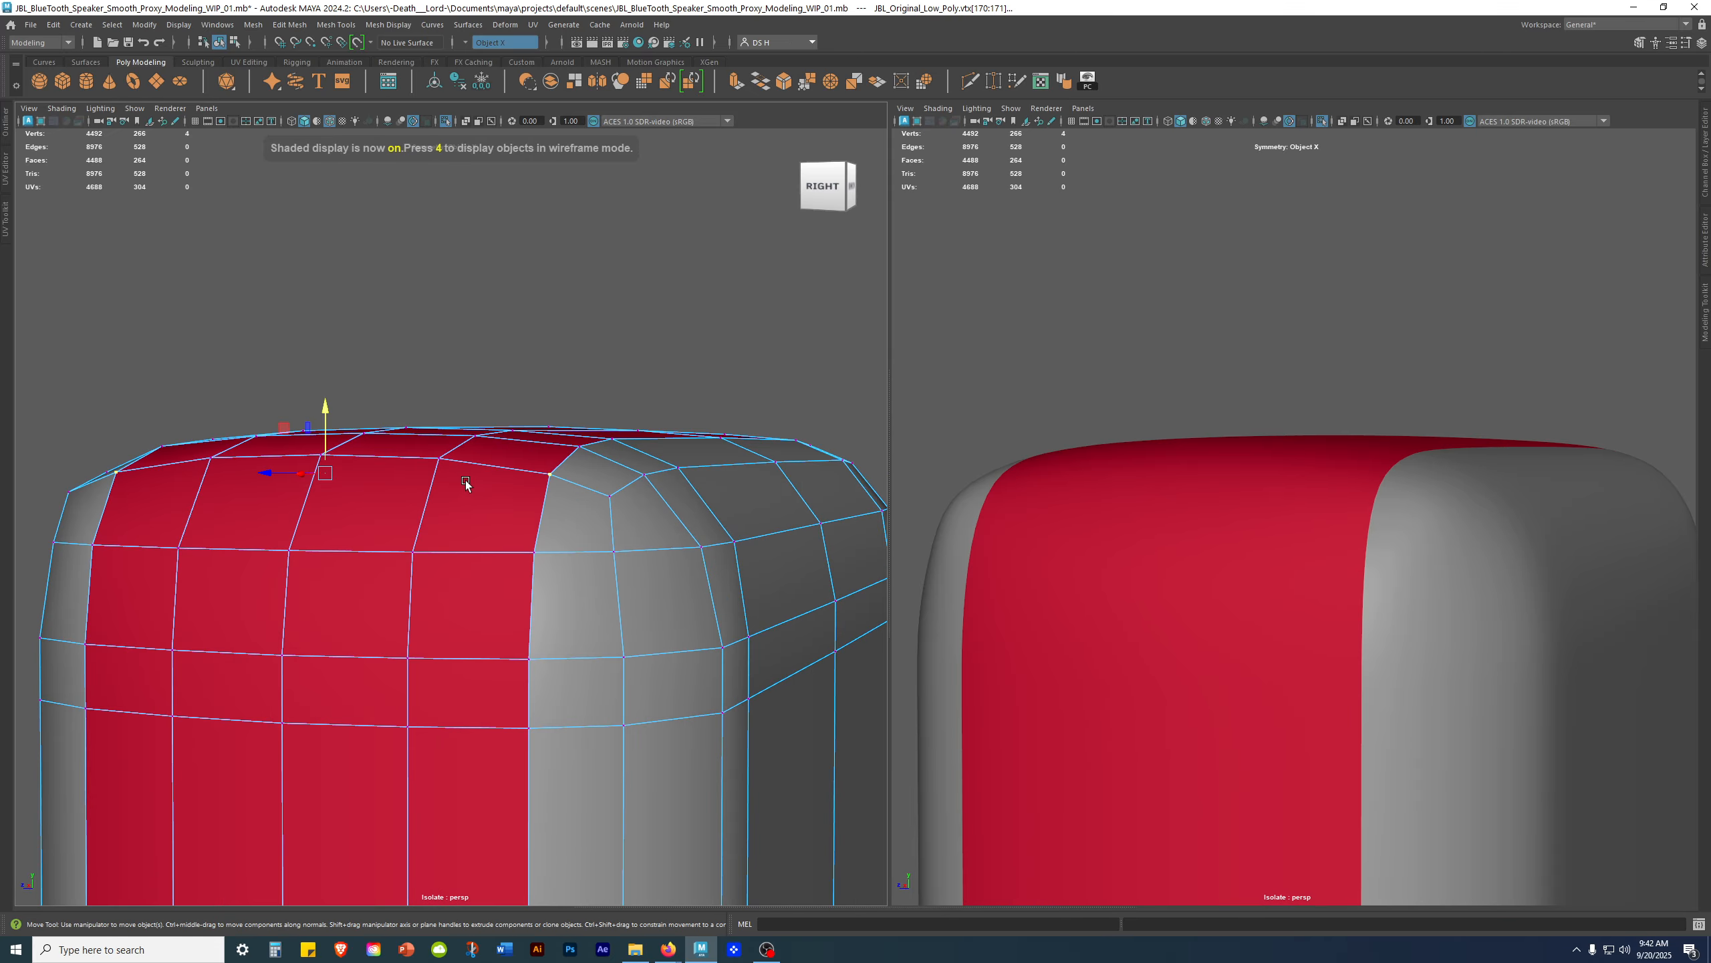
{"action": "left_click_drag", "start_coordinate": [1336, 613], "coordinate": [1335, 613], "text": "alt"}
{"action": "left_click_drag", "start_coordinate": [558, 612], "coordinate": [496, 626], "text": "alt"}
{"action": "left_click_drag", "start_coordinate": [1036, 581], "coordinate": [1064, 469], "text": "alt"}
{"action": "middle_click_drag", "start_coordinate": [267, 475], "coordinate": [389, 542], "text": "alt"}
{"action": "left_click_drag", "start_coordinate": [390, 541], "coordinate": [340, 516], "text": "alt"}
{"action": "middle_click_drag", "start_coordinate": [360, 475], "coordinate": [399, 540], "text": "alt"}
{"action": "right_click_drag", "start_coordinate": [399, 539], "coordinate": [584, 592], "text": "alt"}
{"action": "right_click_drag", "start_coordinate": [716, 573], "coordinate": [452, 623], "text": "alt"}
{"action": "right_click_drag", "start_coordinate": [157, 504], "coordinate": [585, 588], "text": "alt"}
{"action": "middle_click_drag", "start_coordinate": [437, 502], "coordinate": [572, 408], "text": "alt"}
{"action": "left_click_drag", "start_coordinate": [572, 408], "coordinate": [583, 451], "text": "alt"}
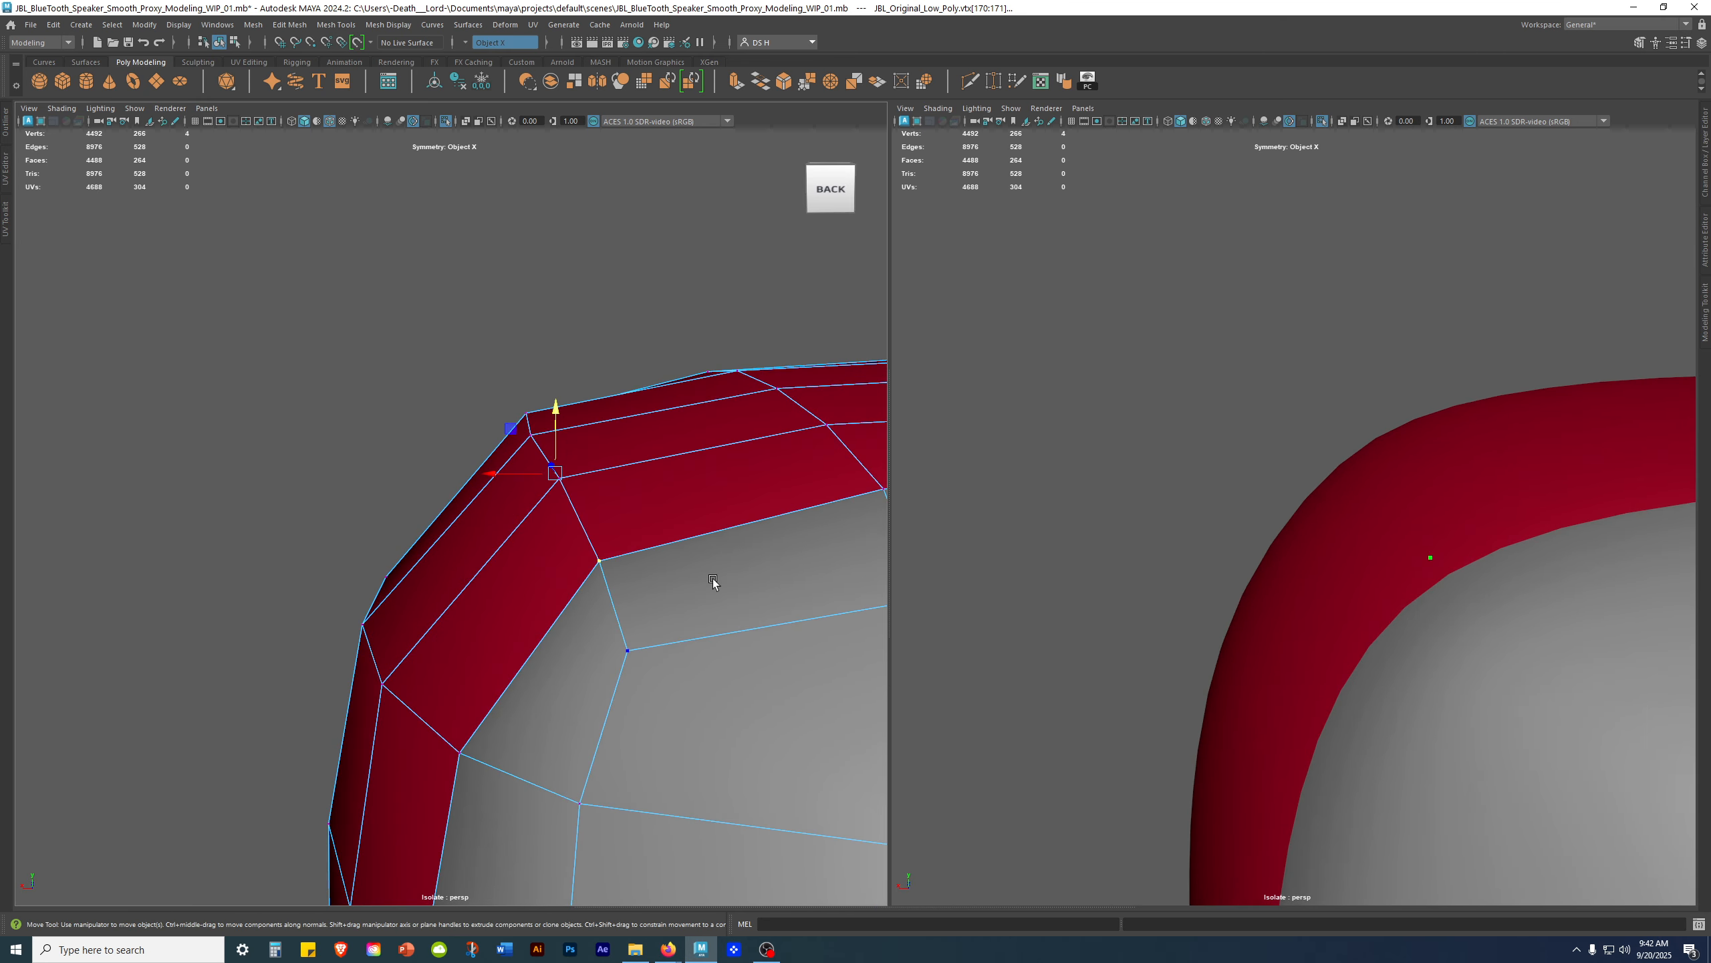
Step: Move the selected strip-edge vertices slightly outward along X in the top view, comparing the shape before and after
{"action": "left_click_drag", "start_coordinate": [681, 570], "coordinate": [530, 514], "text": "alt"}
{"action": "middle_click_drag", "start_coordinate": [498, 515], "coordinate": [478, 465], "text": "alt"}
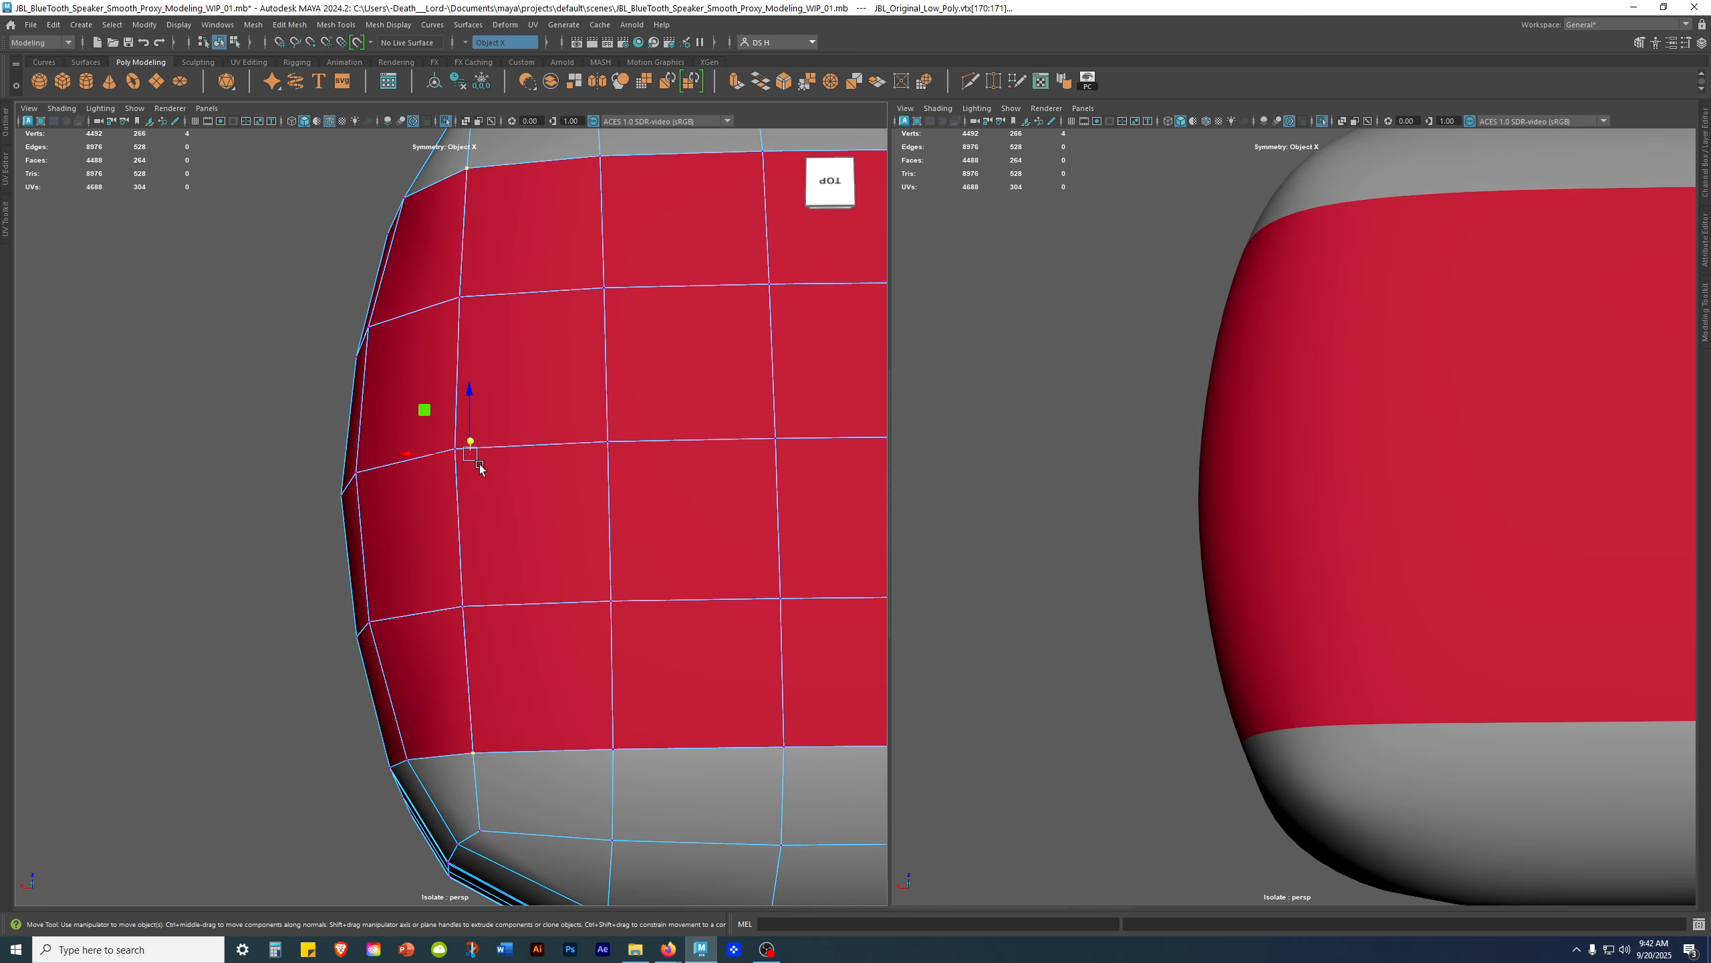
{"action": "left_click_drag", "start_coordinate": [537, 518], "coordinate": [541, 531], "text": "alt"}
{"action": "right_click_drag", "start_coordinate": [541, 531], "coordinate": [429, 534], "text": "alt"}
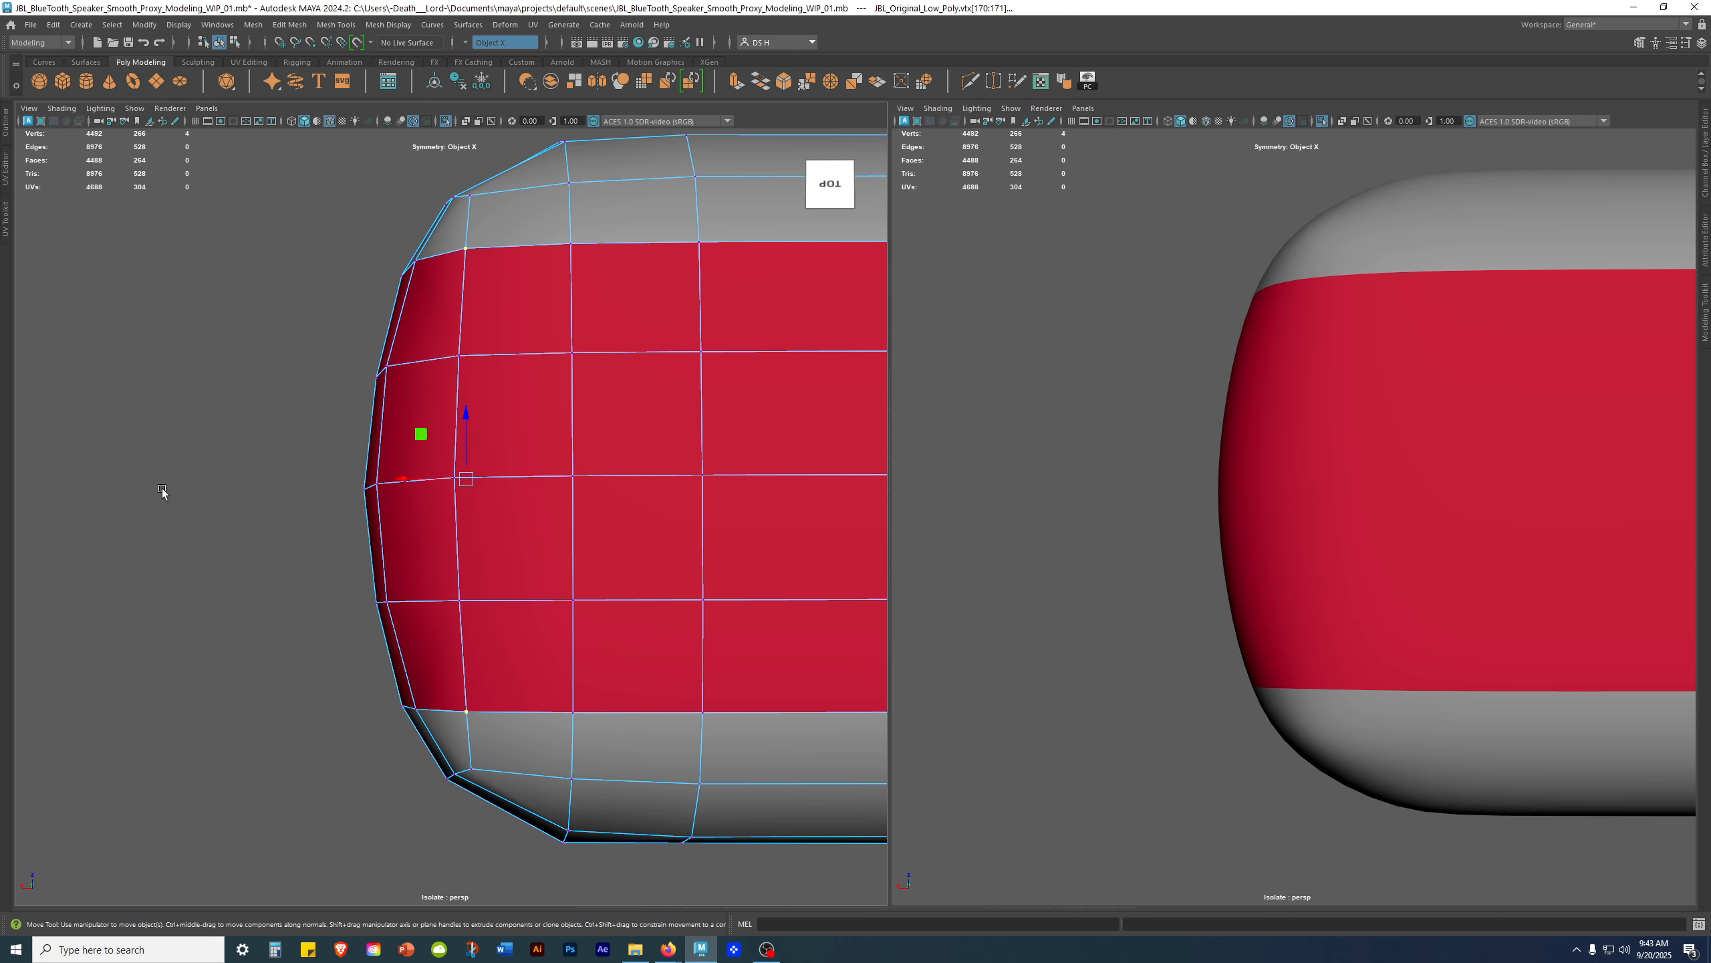
{"action": "right_click_drag", "start_coordinate": [289, 472], "coordinate": [364, 478], "text": "alt"}
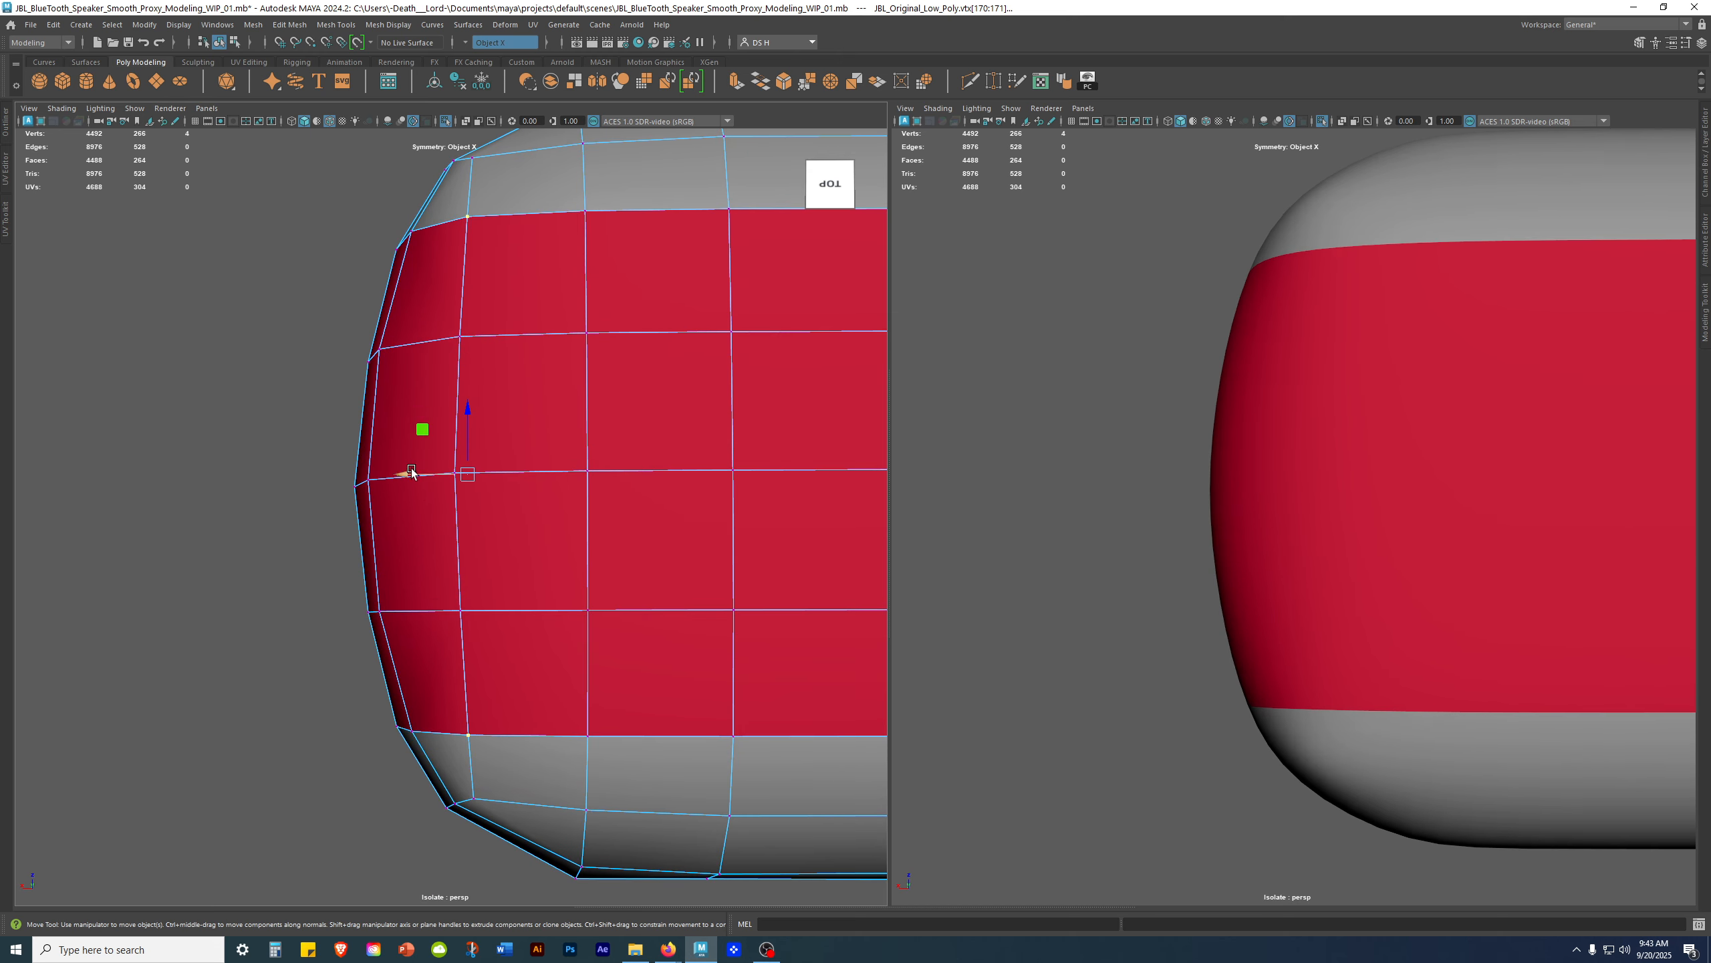
{"action": "left_click_drag", "start_coordinate": [401, 473], "coordinate": [398, 477]}
{"action": "key", "text": "z"}
{"action": "key", "text": "shift+z"}
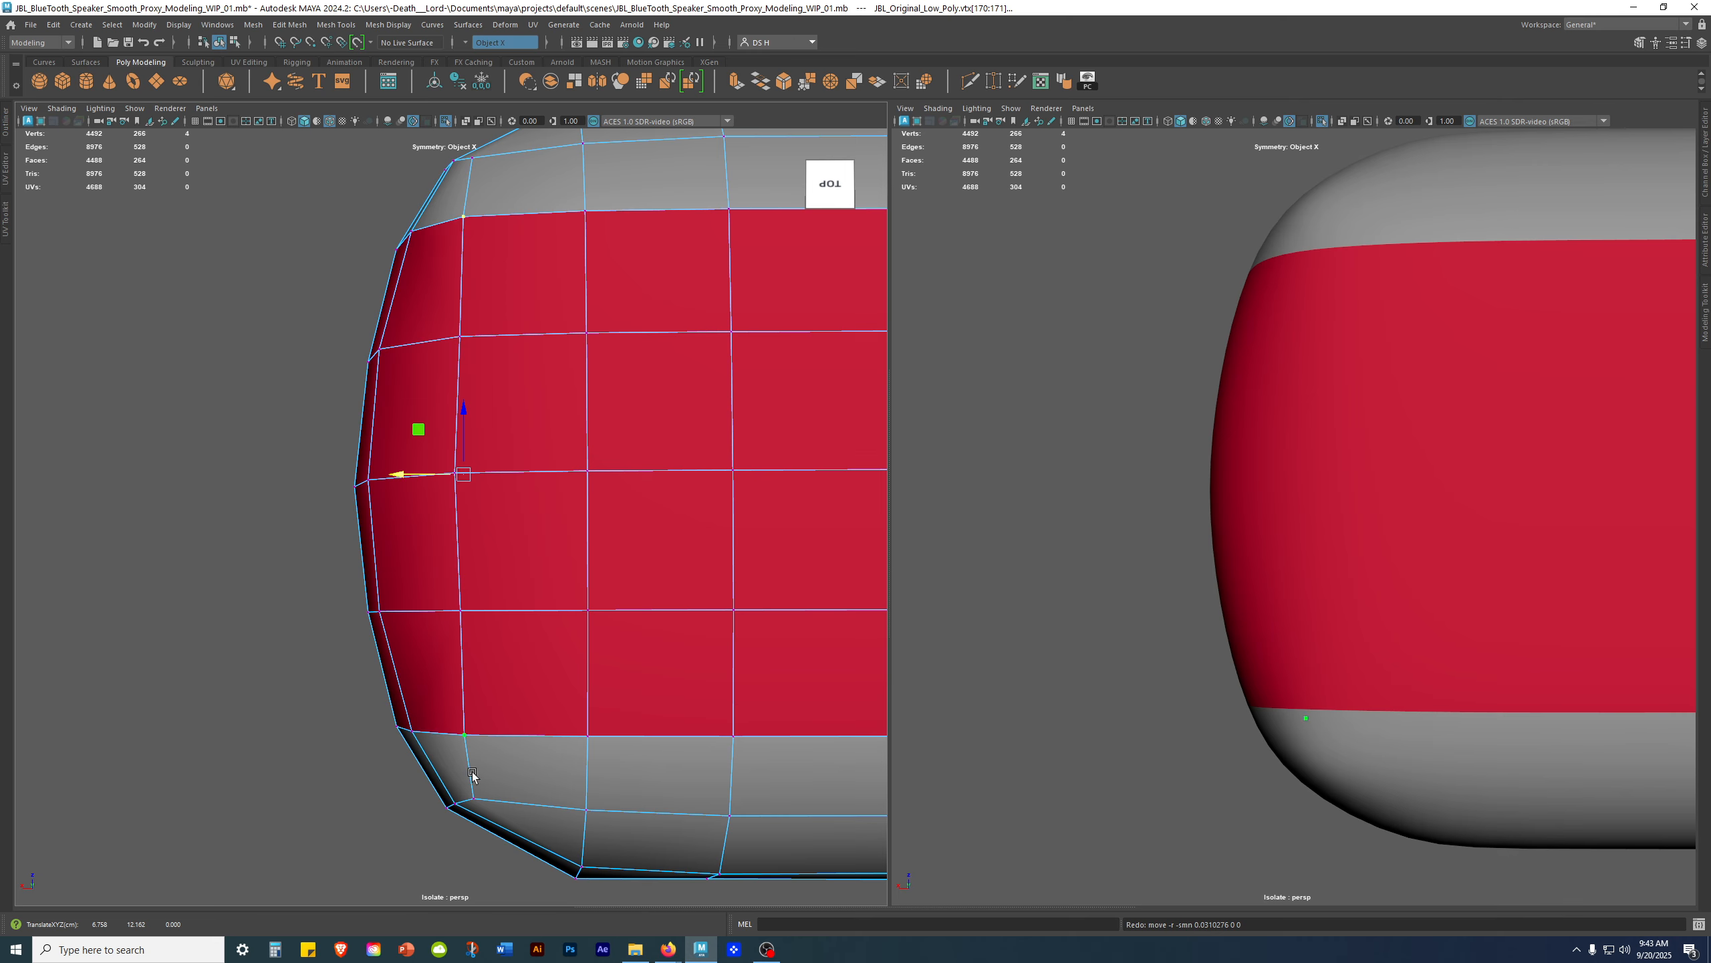
Step: Select the two vertices between the red strip's centre line and its edges, and move them outward along X
{"action": "left_click", "coordinate": [460, 335]}
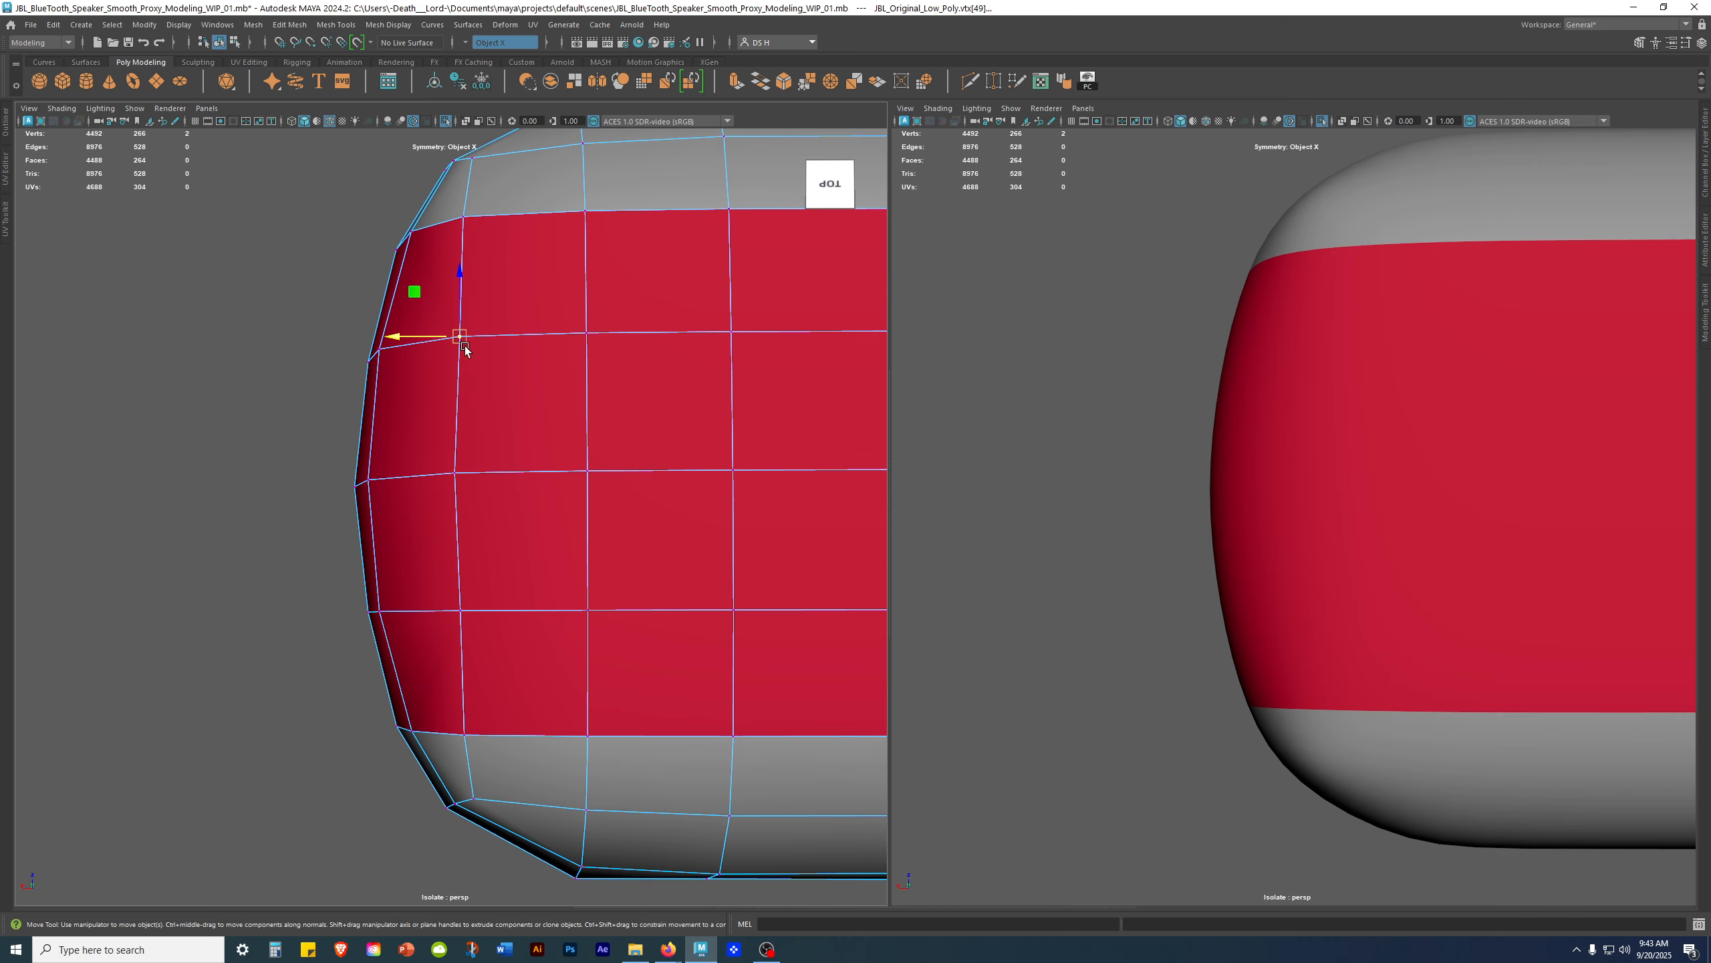
{"action": "left_click", "coordinate": [460, 611], "text": "shift"}
{"action": "right_click_drag", "start_coordinate": [404, 580], "coordinate": [60, 595], "text": "alt"}
{"action": "middle_click_drag", "start_coordinate": [731, 553], "coordinate": [4, 555], "text": "alt"}
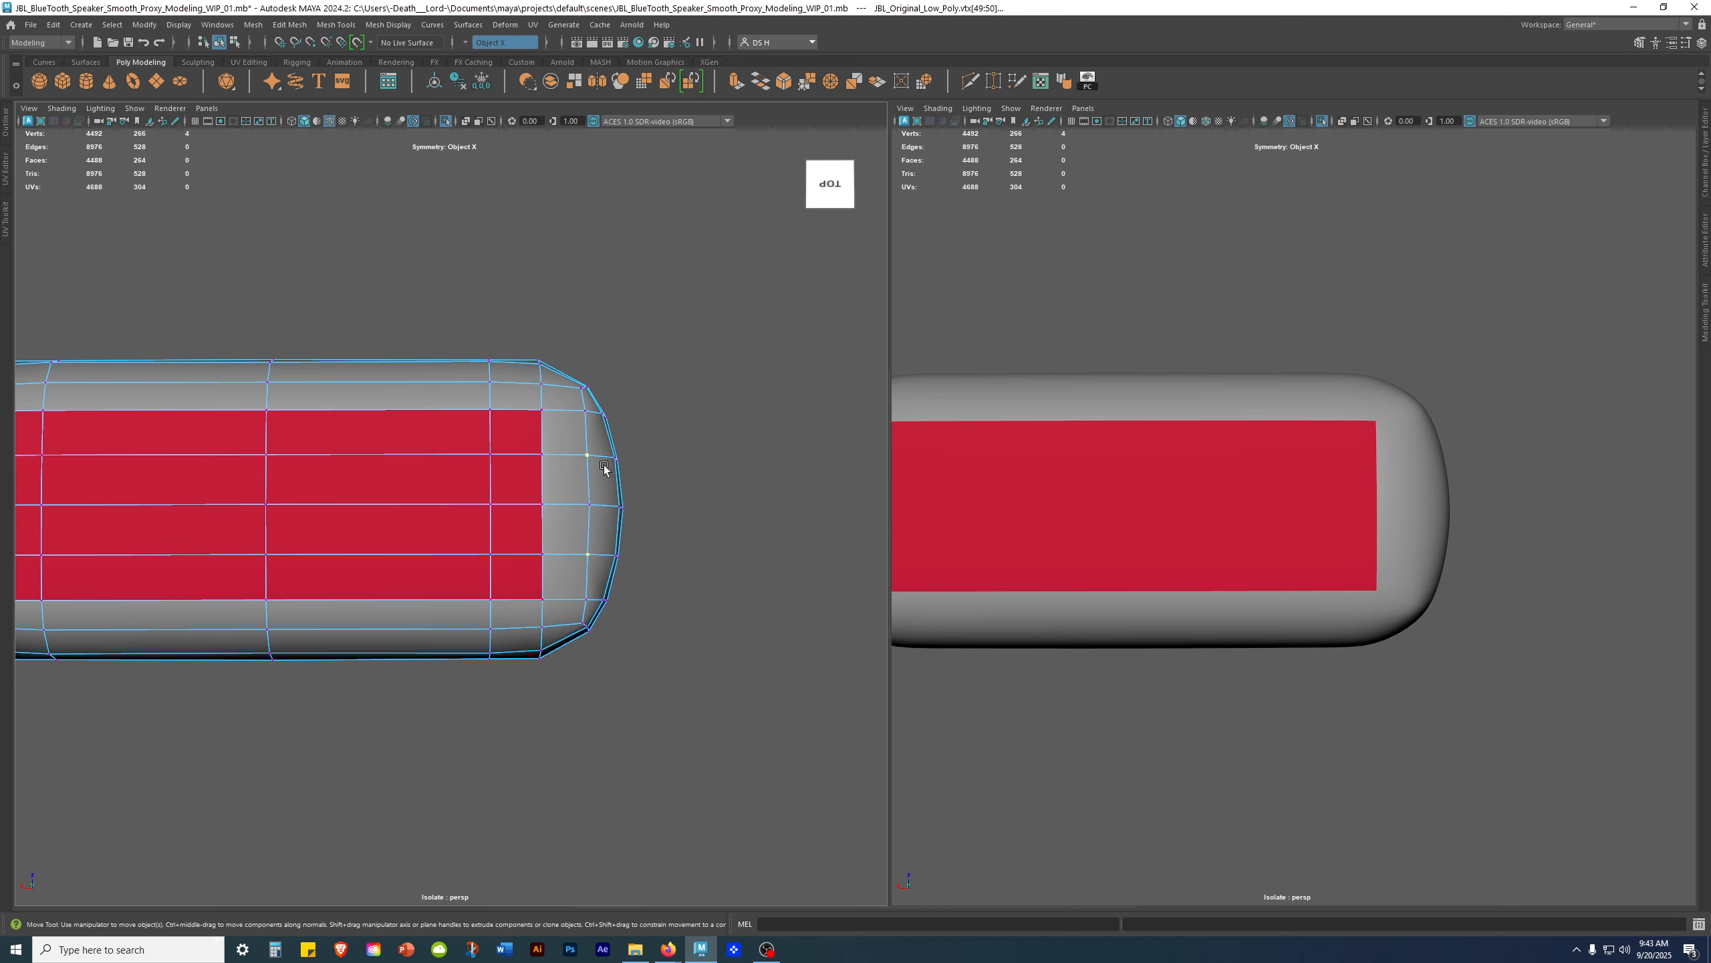
{"action": "middle_click_drag", "start_coordinate": [491, 486], "coordinate": [805, 486], "text": "alt"}
{"action": "right_click_drag", "start_coordinate": [500, 347], "coordinate": [765, 369], "text": "alt"}
{"action": "middle_click_drag", "start_coordinate": [656, 314], "coordinate": [491, 421], "text": "alt"}
{"action": "right_click_drag", "start_coordinate": [491, 420], "coordinate": [615, 435], "text": "alt"}
{"action": "middle_click_drag", "start_coordinate": [615, 435], "coordinate": [583, 478], "text": "alt"}
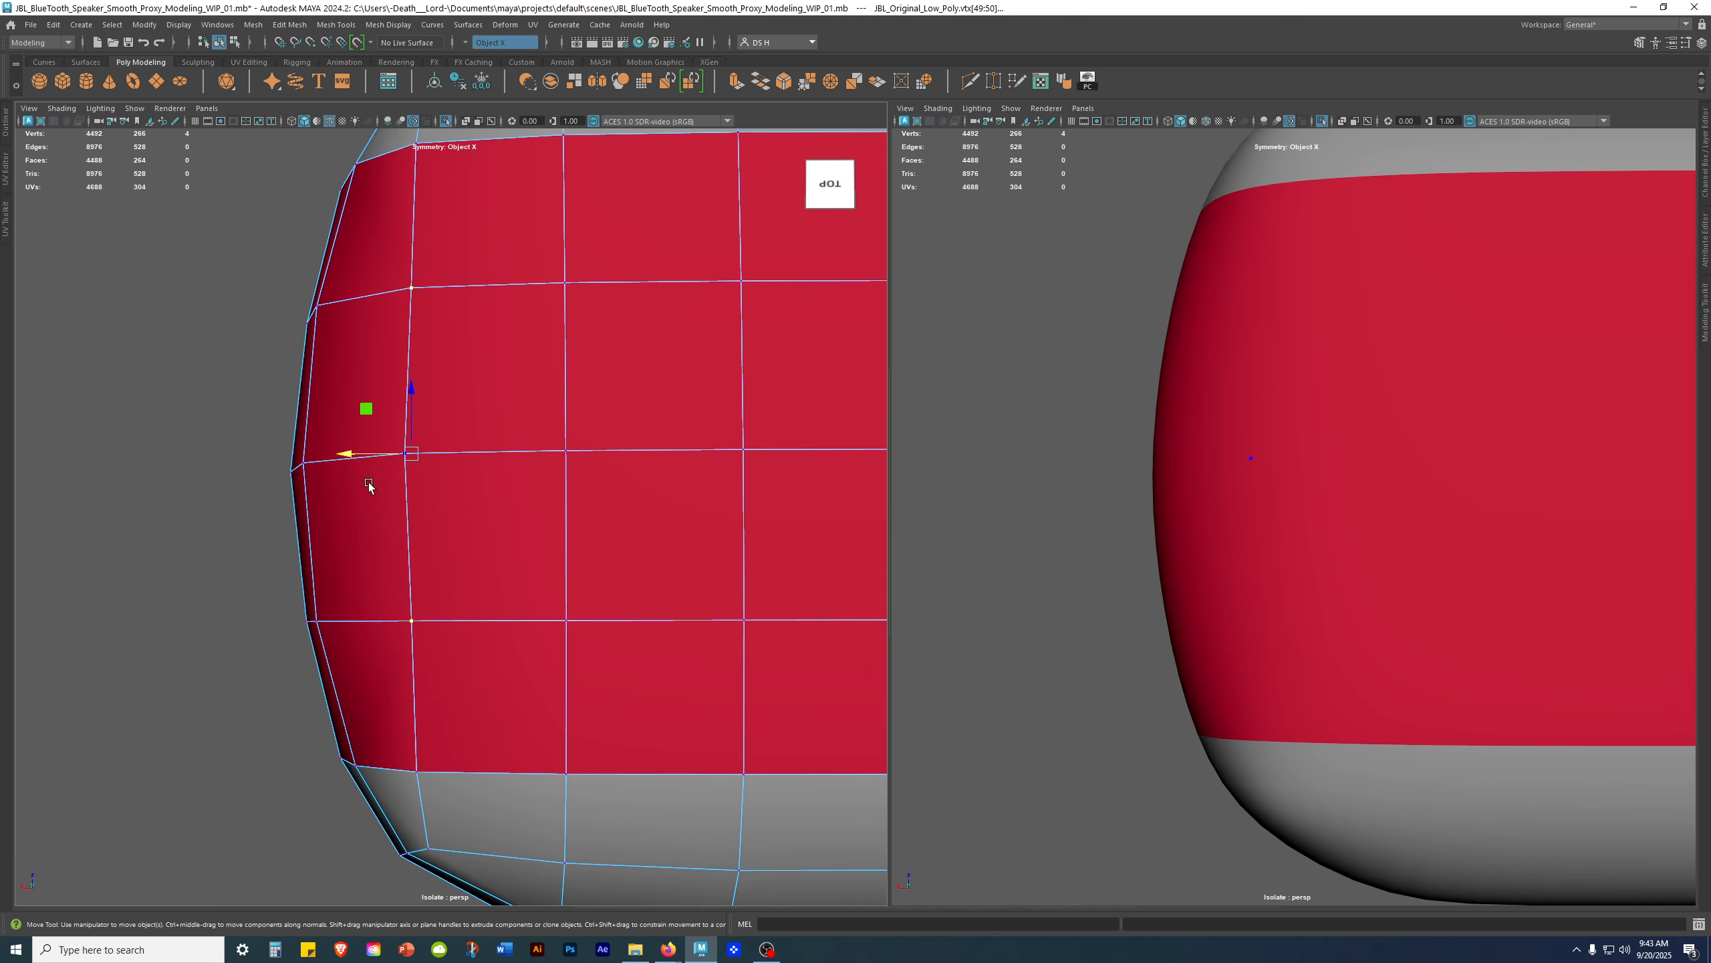
{"action": "left_click_drag", "start_coordinate": [347, 455], "coordinate": [336, 458]}
{"action": "left_click", "coordinate": [125, 411]}
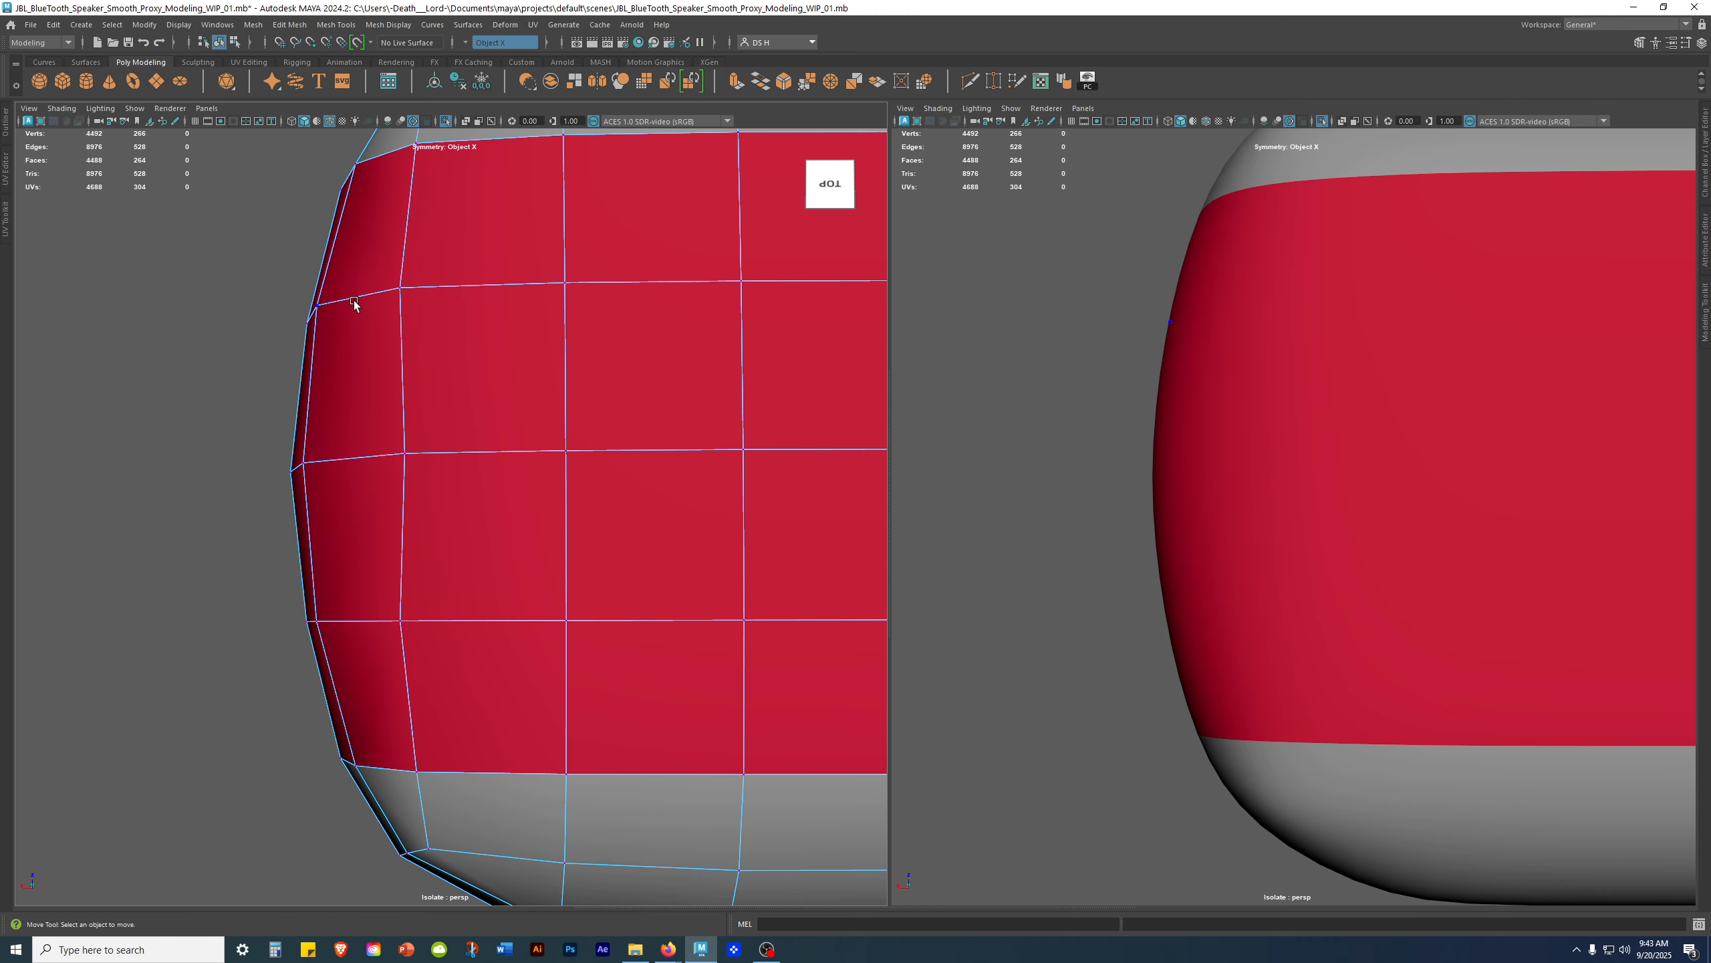
Step: Move the centre vertex of the same row on the red strip slightly outward, and clear the selection
{"action": "left_click", "coordinate": [408, 459]}
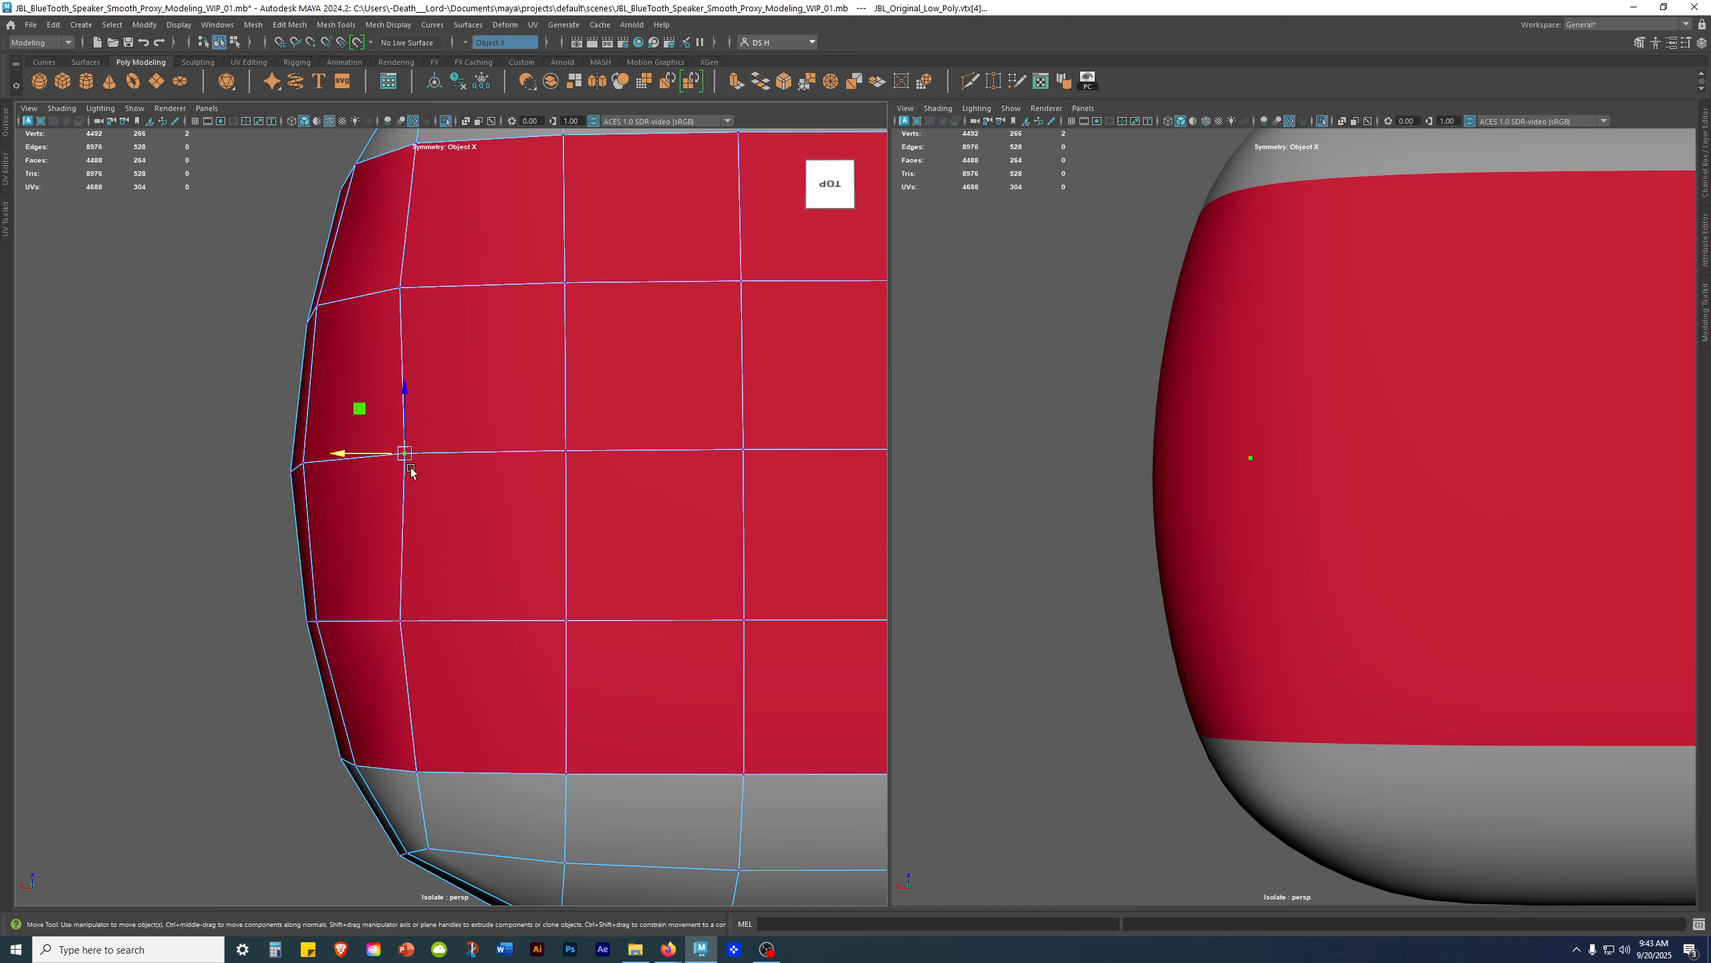
{"action": "scroll", "coordinate": [172, 593], "scroll_direction": "down", "scroll_amount": 8}
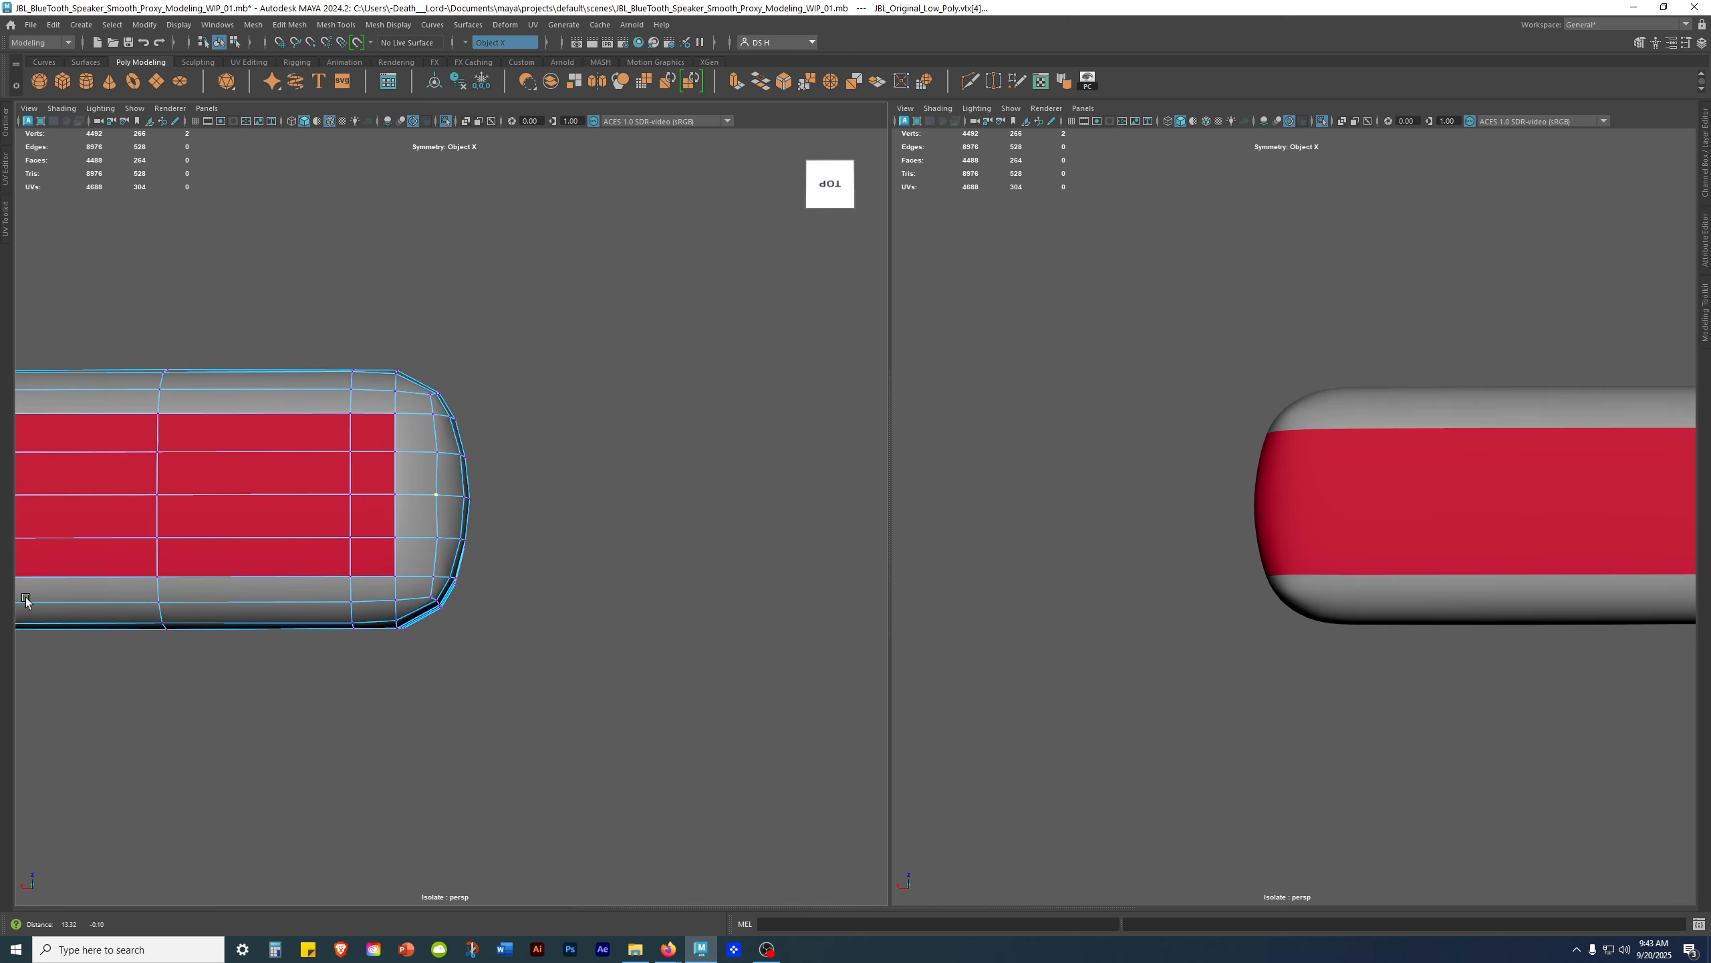
{"action": "scroll", "coordinate": [506, 496], "scroll_direction": "up", "scroll_amount": 8}
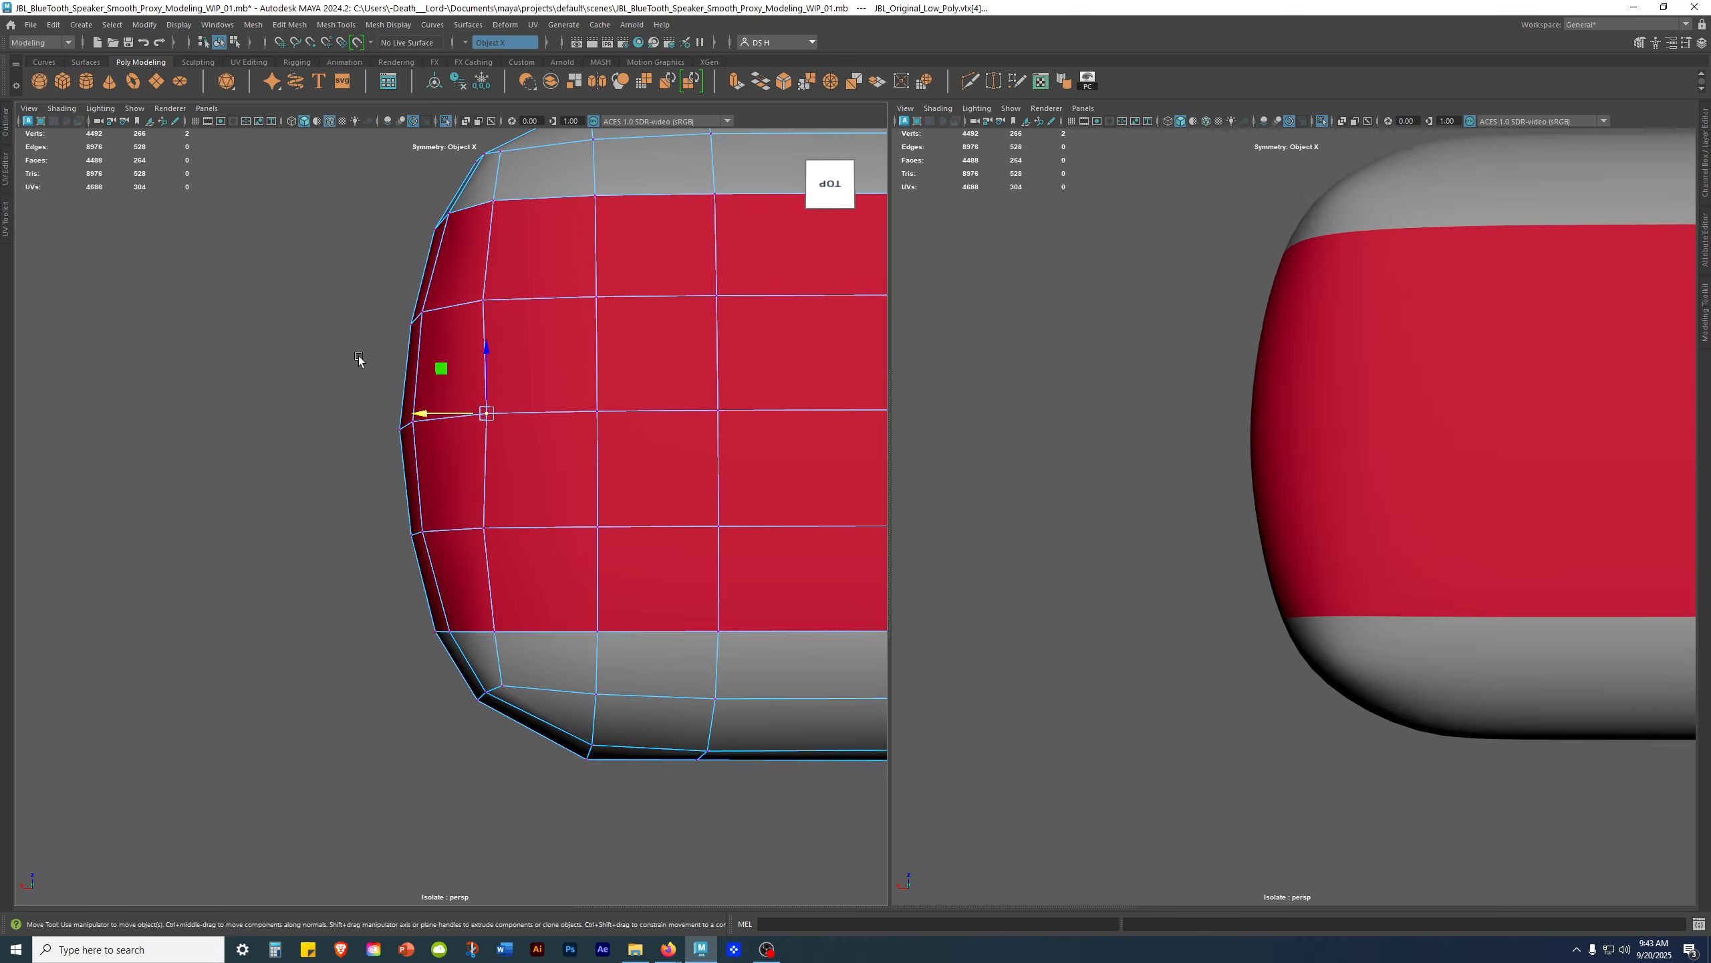
{"action": "left_click_drag", "start_coordinate": [442, 364], "coordinate": [430, 364]}
{"action": "left_click_drag", "start_coordinate": [583, 365], "coordinate": [732, 290], "text": "alt"}
{"action": "right_click_drag", "start_coordinate": [667, 317], "coordinate": [515, 369], "text": "alt"}
{"action": "left_click", "coordinate": [683, 292]}
Step: Inspect the roundness of the speaker's end and grey corners from several angles
{"action": "left_click_drag", "start_coordinate": [683, 292], "coordinate": [629, 452], "text": "alt"}
{"action": "right_click_drag", "start_coordinate": [1248, 528], "coordinate": [997, 592], "text": "alt"}
{"action": "left_click_drag", "start_coordinate": [998, 592], "coordinate": [716, 569], "text": "alt"}
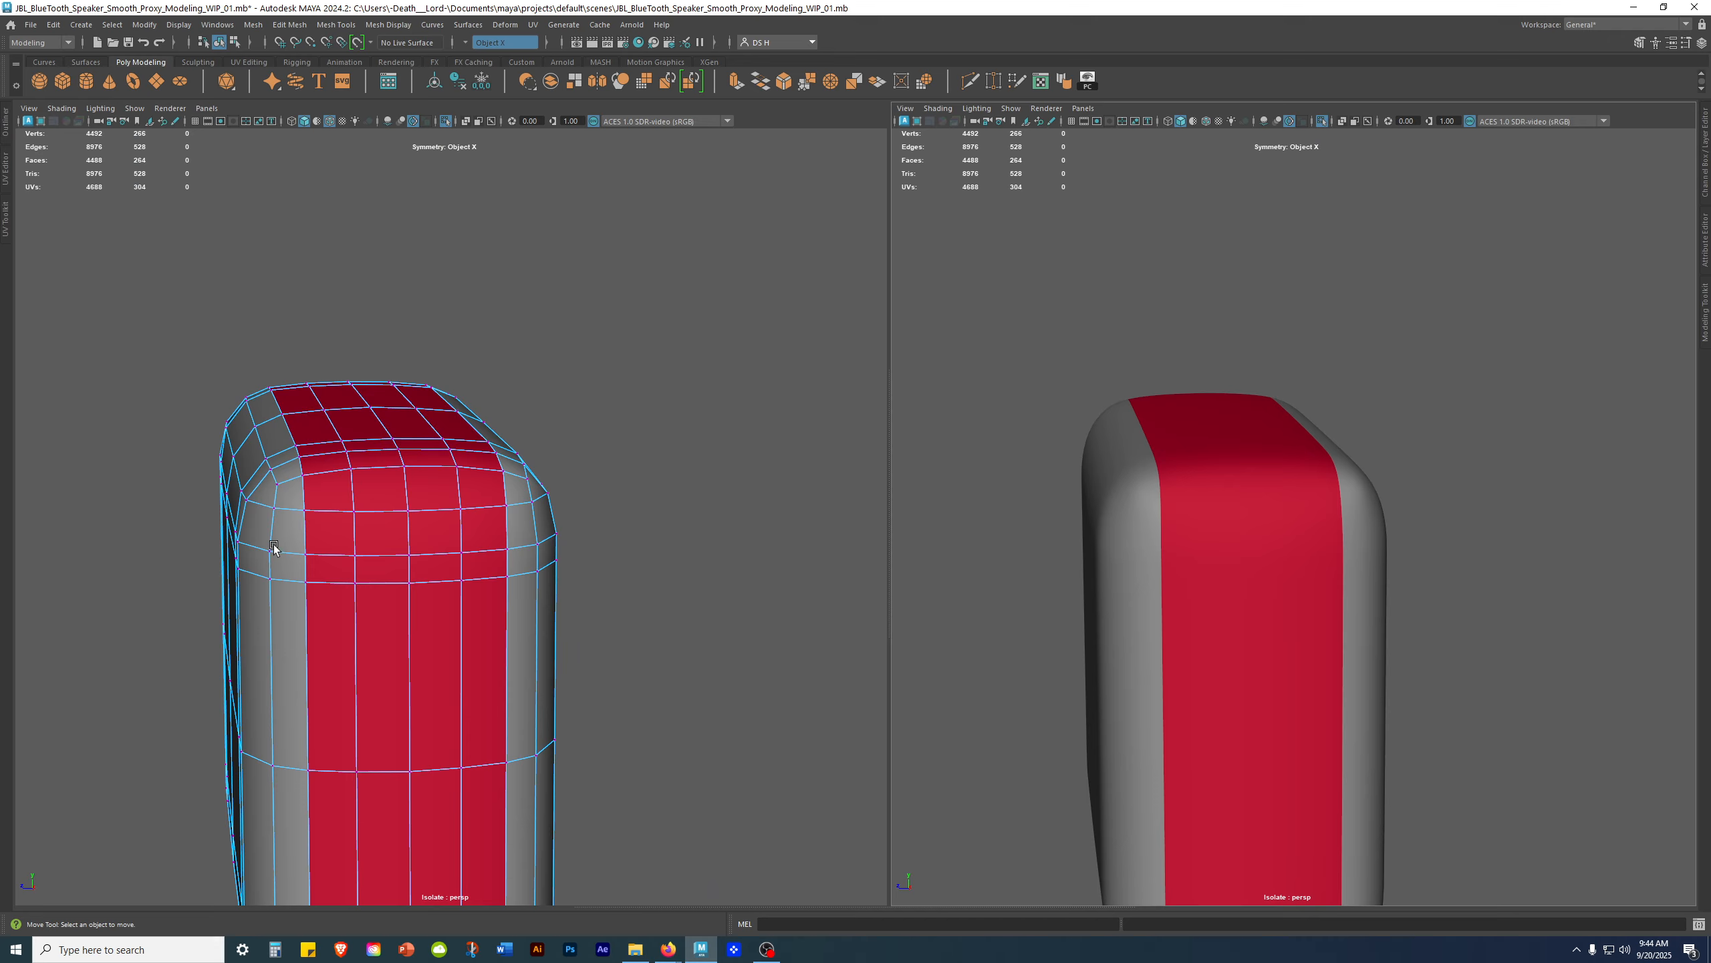
{"action": "middle_click_drag", "start_coordinate": [251, 471], "coordinate": [336, 467], "text": "alt"}
{"action": "right_click_drag", "start_coordinate": [337, 467], "coordinate": [472, 518], "text": "alt"}
{"action": "left_click_drag", "start_coordinate": [466, 511], "coordinate": [431, 494], "text": "alt"}
{"action": "right_click_drag", "start_coordinate": [383, 471], "coordinate": [420, 475], "text": "alt"}
{"action": "mouse_move", "coordinate": [411, 454]}
{"action": "left_mouse_down", "text": "alt"}
{"action": "mouse_move", "coordinate": [355, 439]}
{"action": "mouse_move", "coordinate": [386, 466]}
{"action": "left_mouse_up", "text": "alt"}
{"action": "right_click_drag", "start_coordinate": [386, 467], "coordinate": [450, 467], "text": "alt"}
{"action": "left_click_drag", "start_coordinate": [450, 466], "coordinate": [255, 456], "text": "alt"}
Step: Select the grey corner vertex one row below the rounded corner point and set symmetry to Object Z
{"action": "left_click", "coordinate": [279, 471]}
{"action": "left_click_drag", "start_coordinate": [388, 440], "coordinate": [227, 396], "text": "alt"}
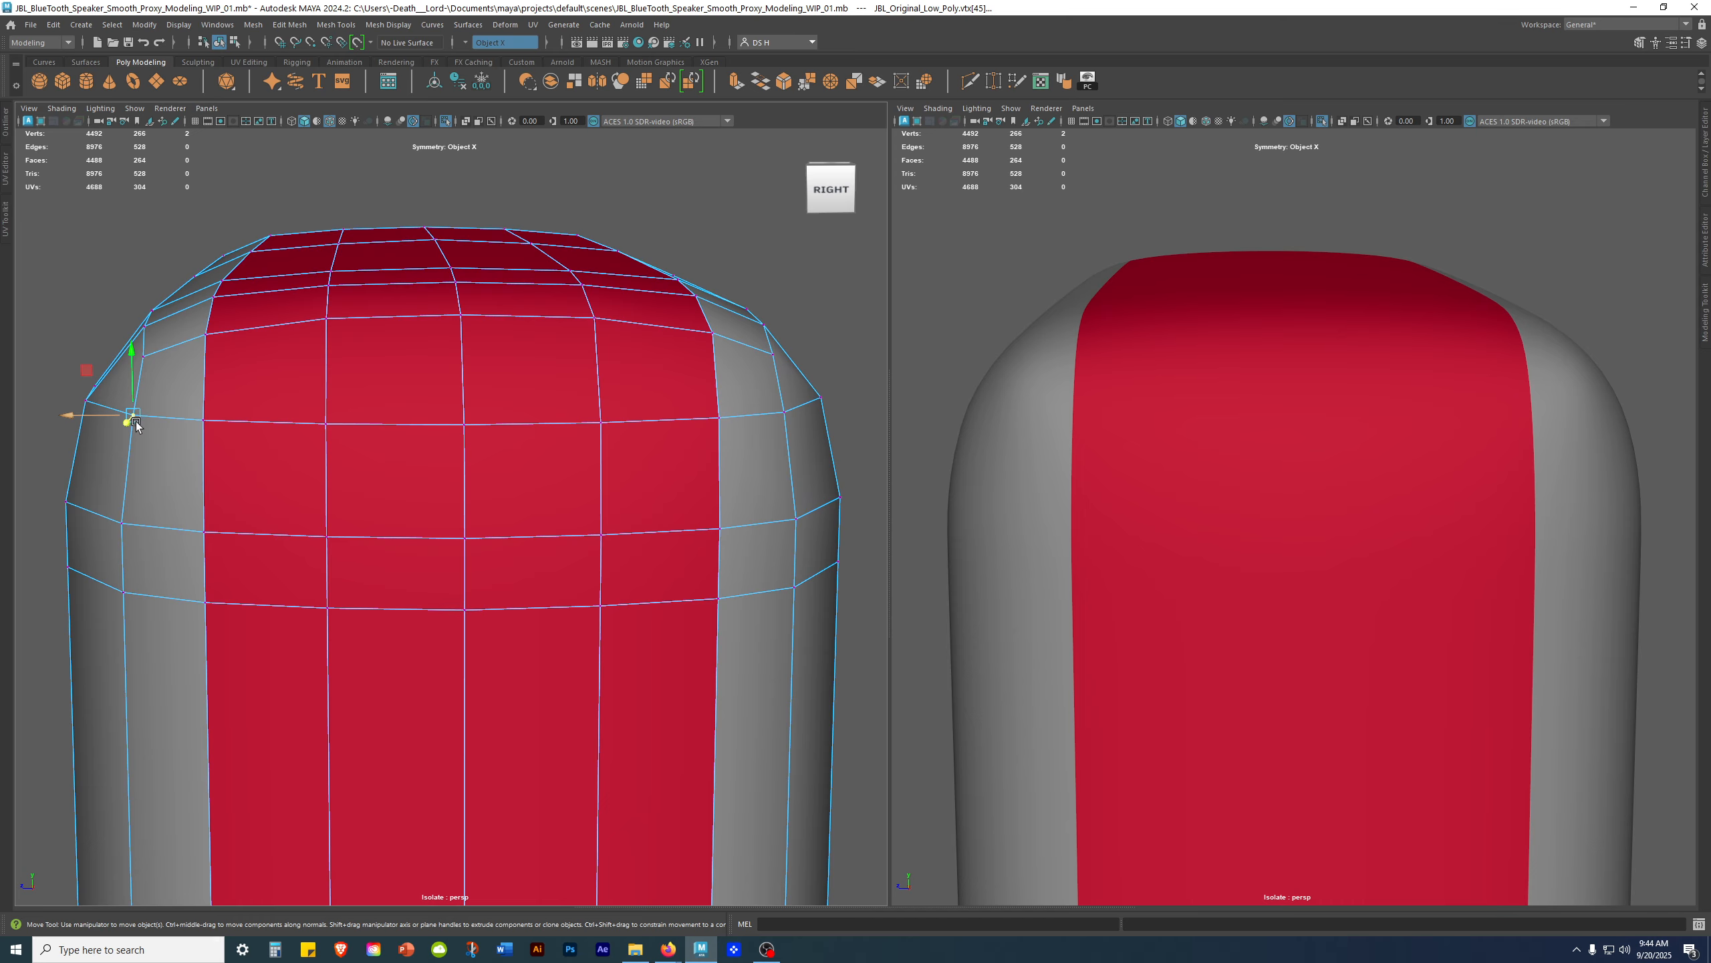
{"action": "left_click_drag", "start_coordinate": [413, 422], "coordinate": [197, 440], "text": "alt"}
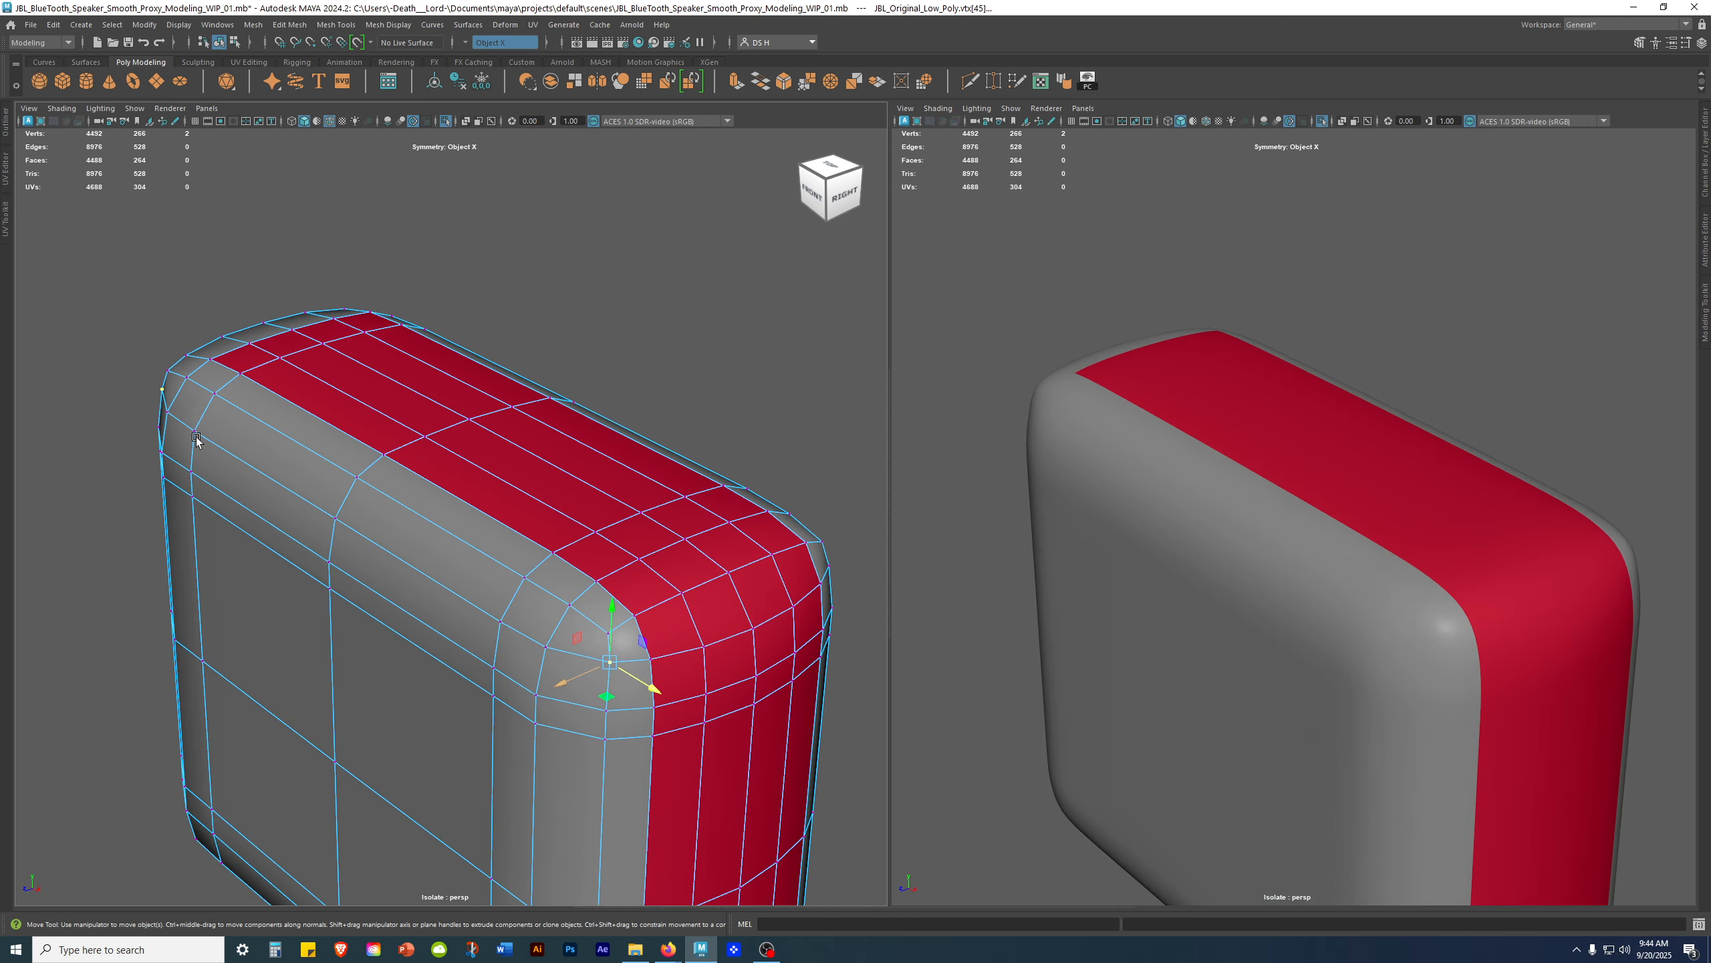
{"action": "left_click_drag", "start_coordinate": [664, 580], "coordinate": [505, 470], "text": "alt"}
{"action": "right_click_drag", "start_coordinate": [505, 470], "coordinate": [692, 519], "text": "alt"}
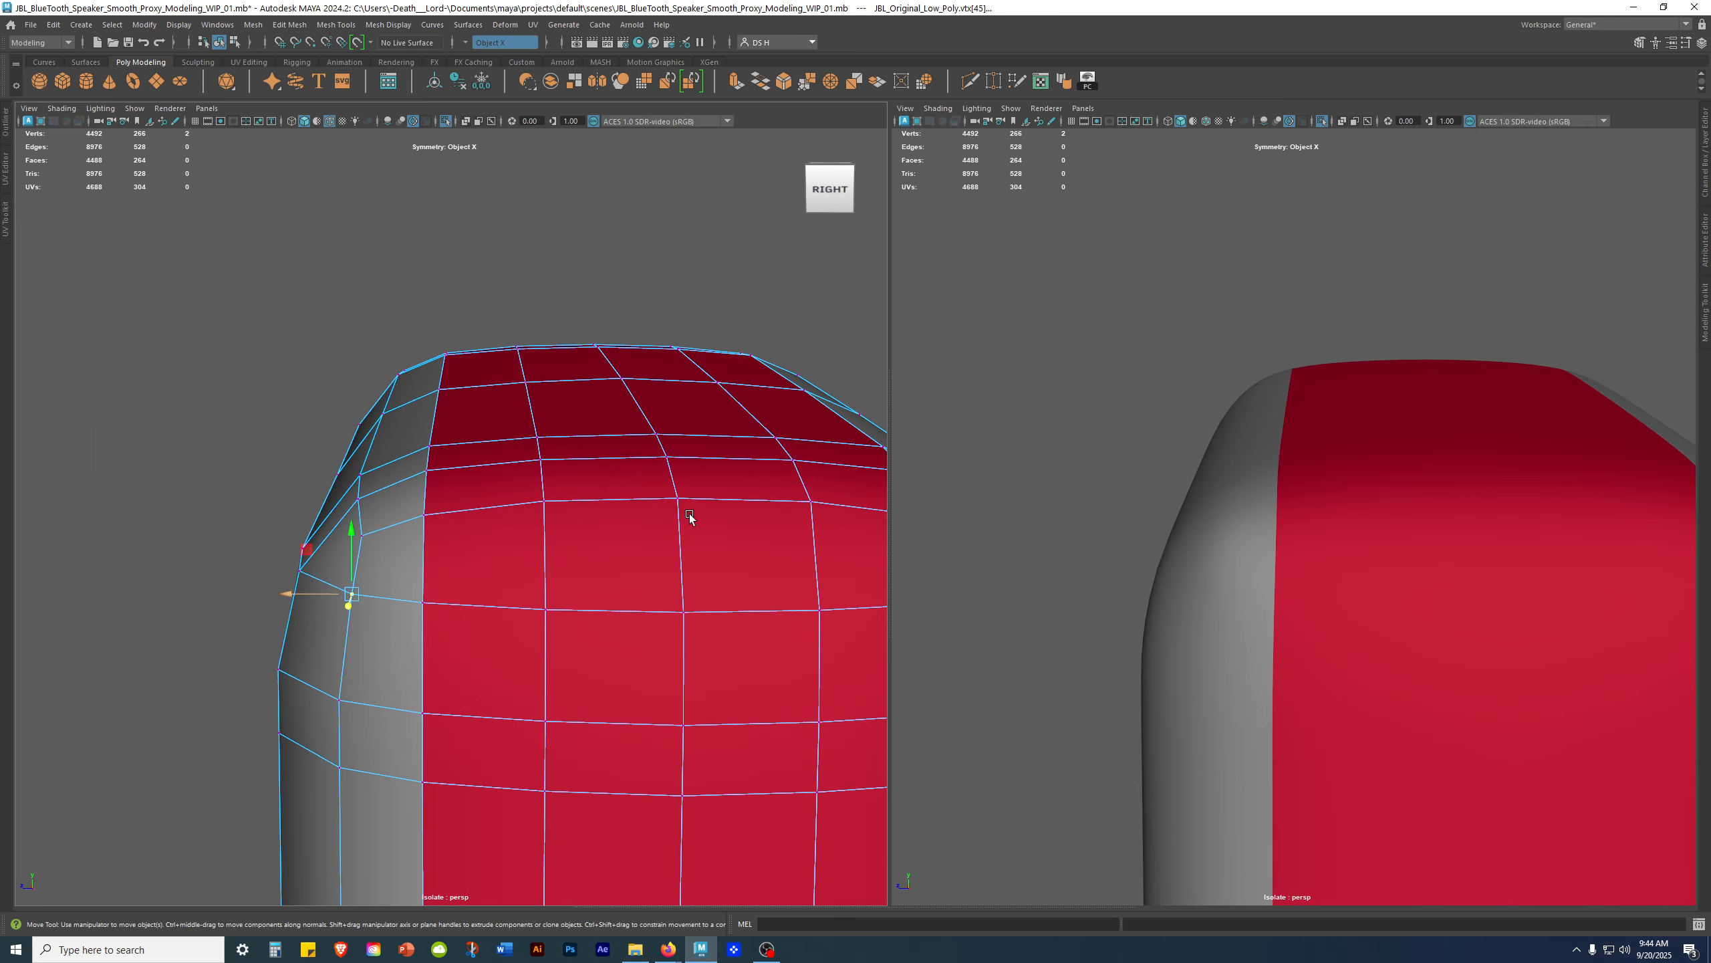
{"action": "middle_click_drag", "start_coordinate": [691, 519], "coordinate": [486, 334], "text": "alt"}
{"action": "left_click_drag", "start_coordinate": [487, 333], "coordinate": [482, 327], "text": "alt"}
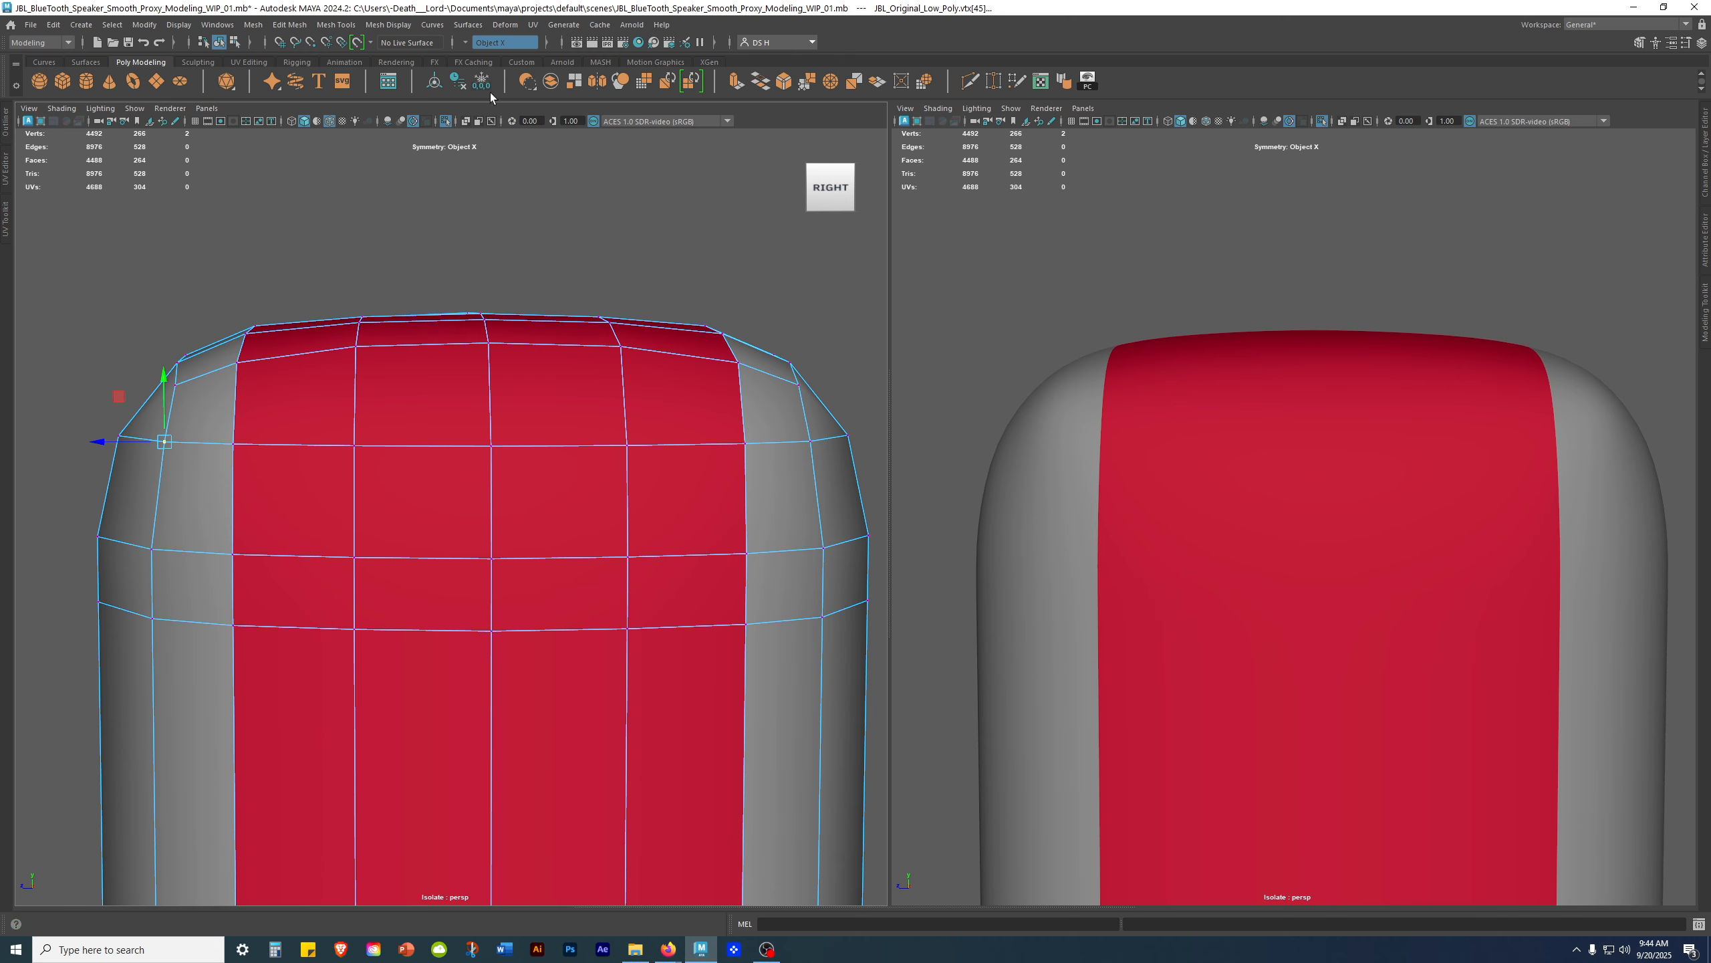
{"action": "left_click", "coordinate": [490, 43]}
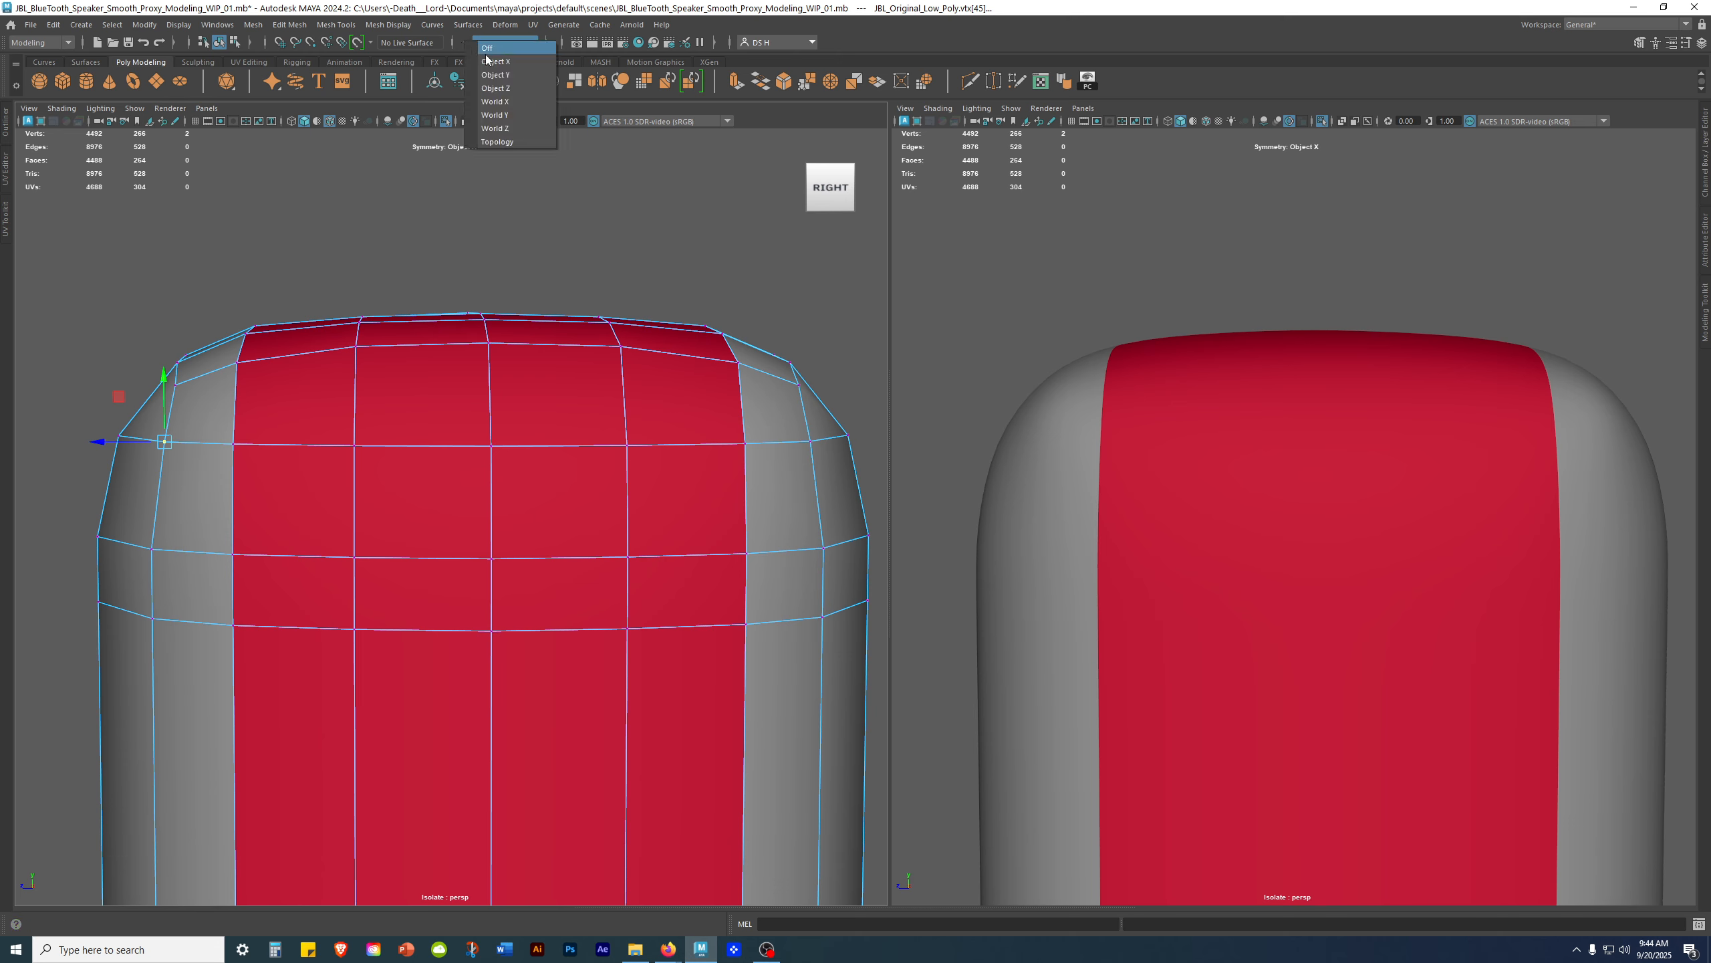
{"action": "left_click", "coordinate": [511, 88]}
Step: Move the mirrored grey corner vertices slightly outward along Z and check the smoothed result
{"action": "left_click_drag", "start_coordinate": [848, 467], "coordinate": [381, 371], "text": "alt"}
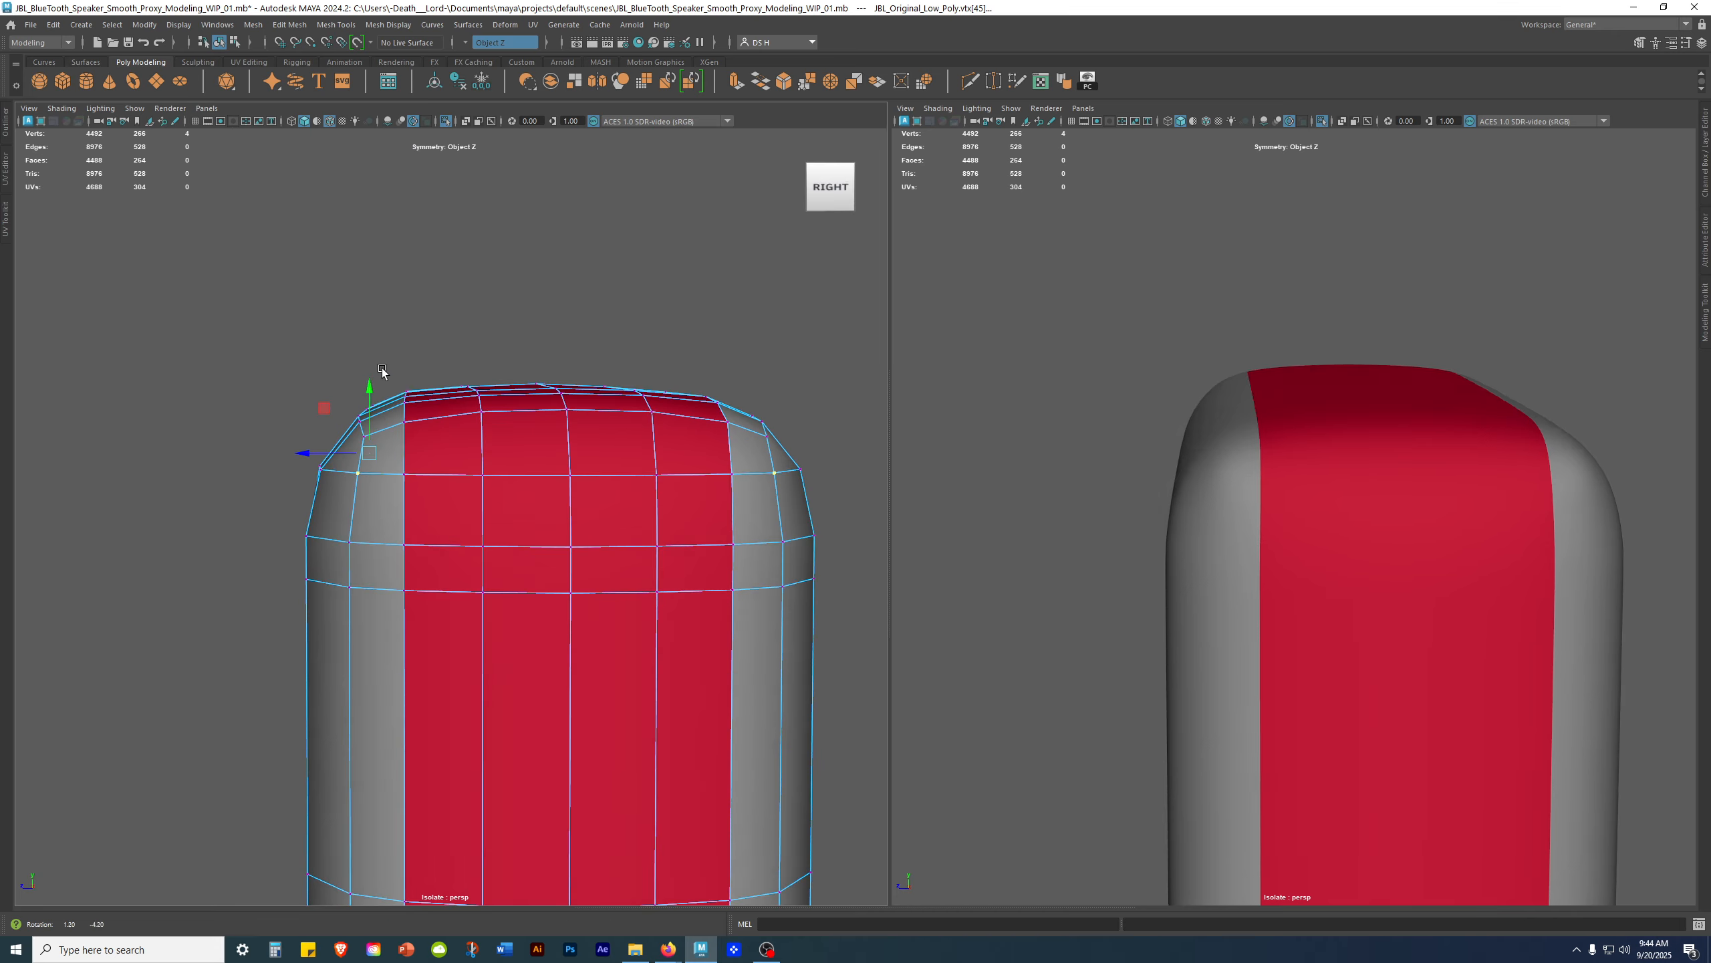
{"action": "right_click_drag", "start_coordinate": [383, 371], "coordinate": [588, 438], "text": "alt"}
{"action": "middle_click_drag", "start_coordinate": [274, 414], "coordinate": [351, 413], "text": "alt"}
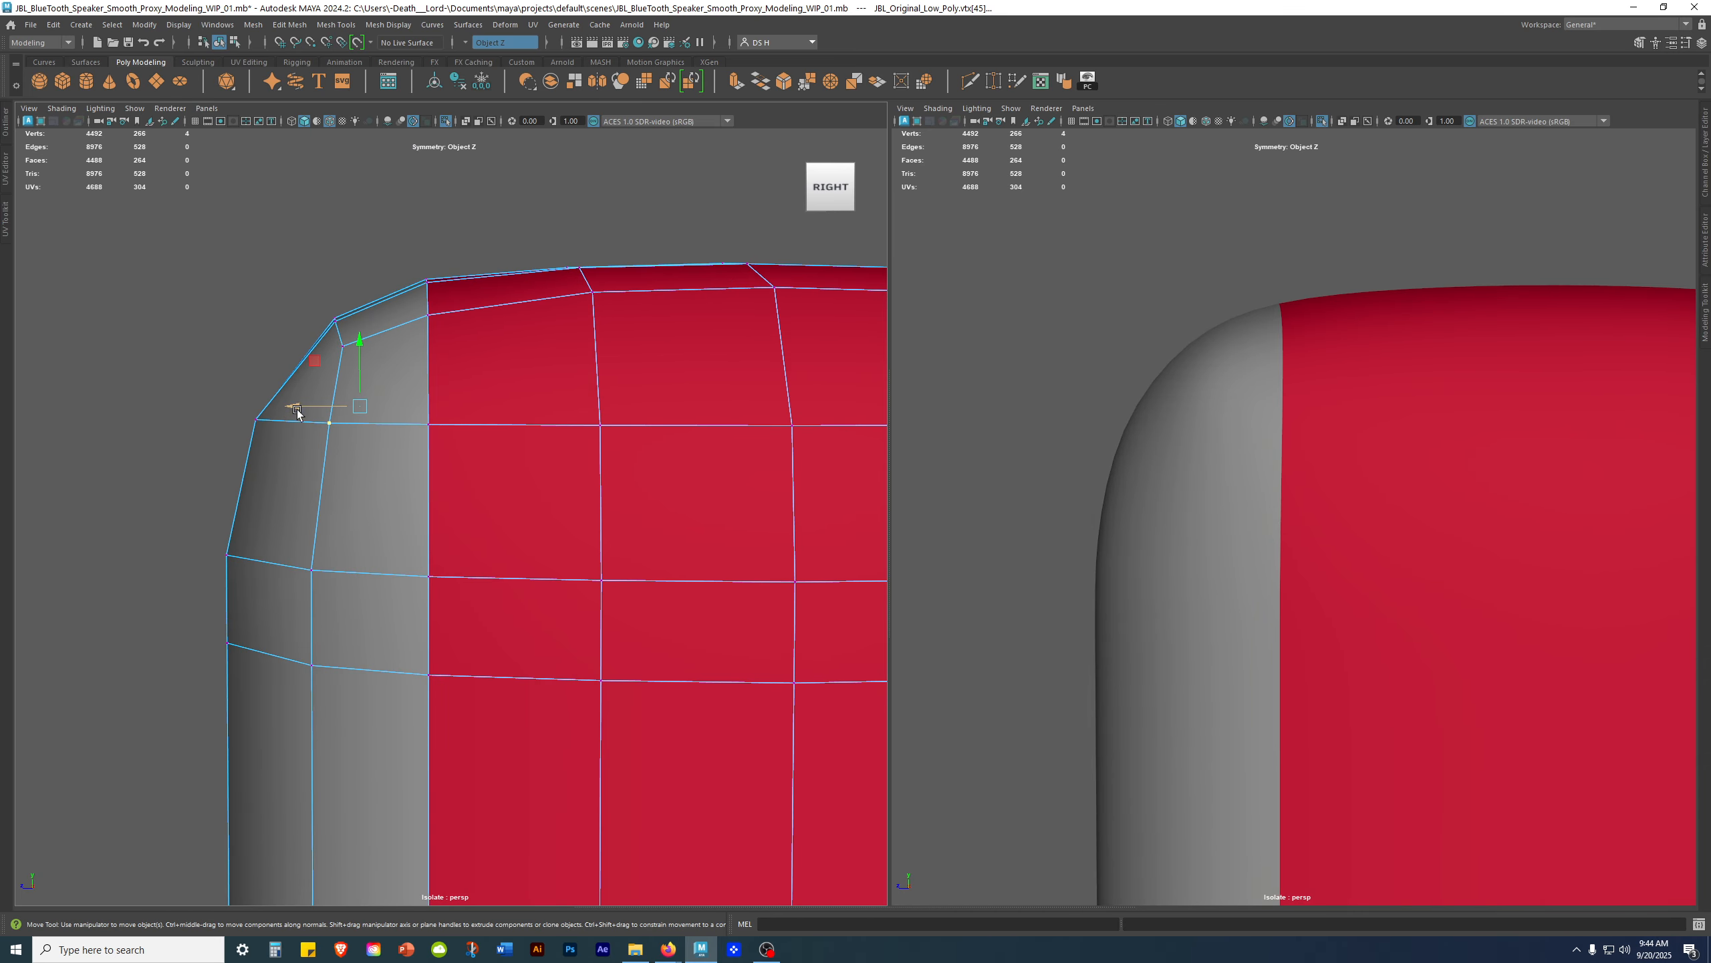
{"action": "left_click_drag", "start_coordinate": [291, 408], "coordinate": [288, 409]}
{"action": "right_click_drag", "start_coordinate": [377, 472], "coordinate": [150, 504], "text": "alt"}
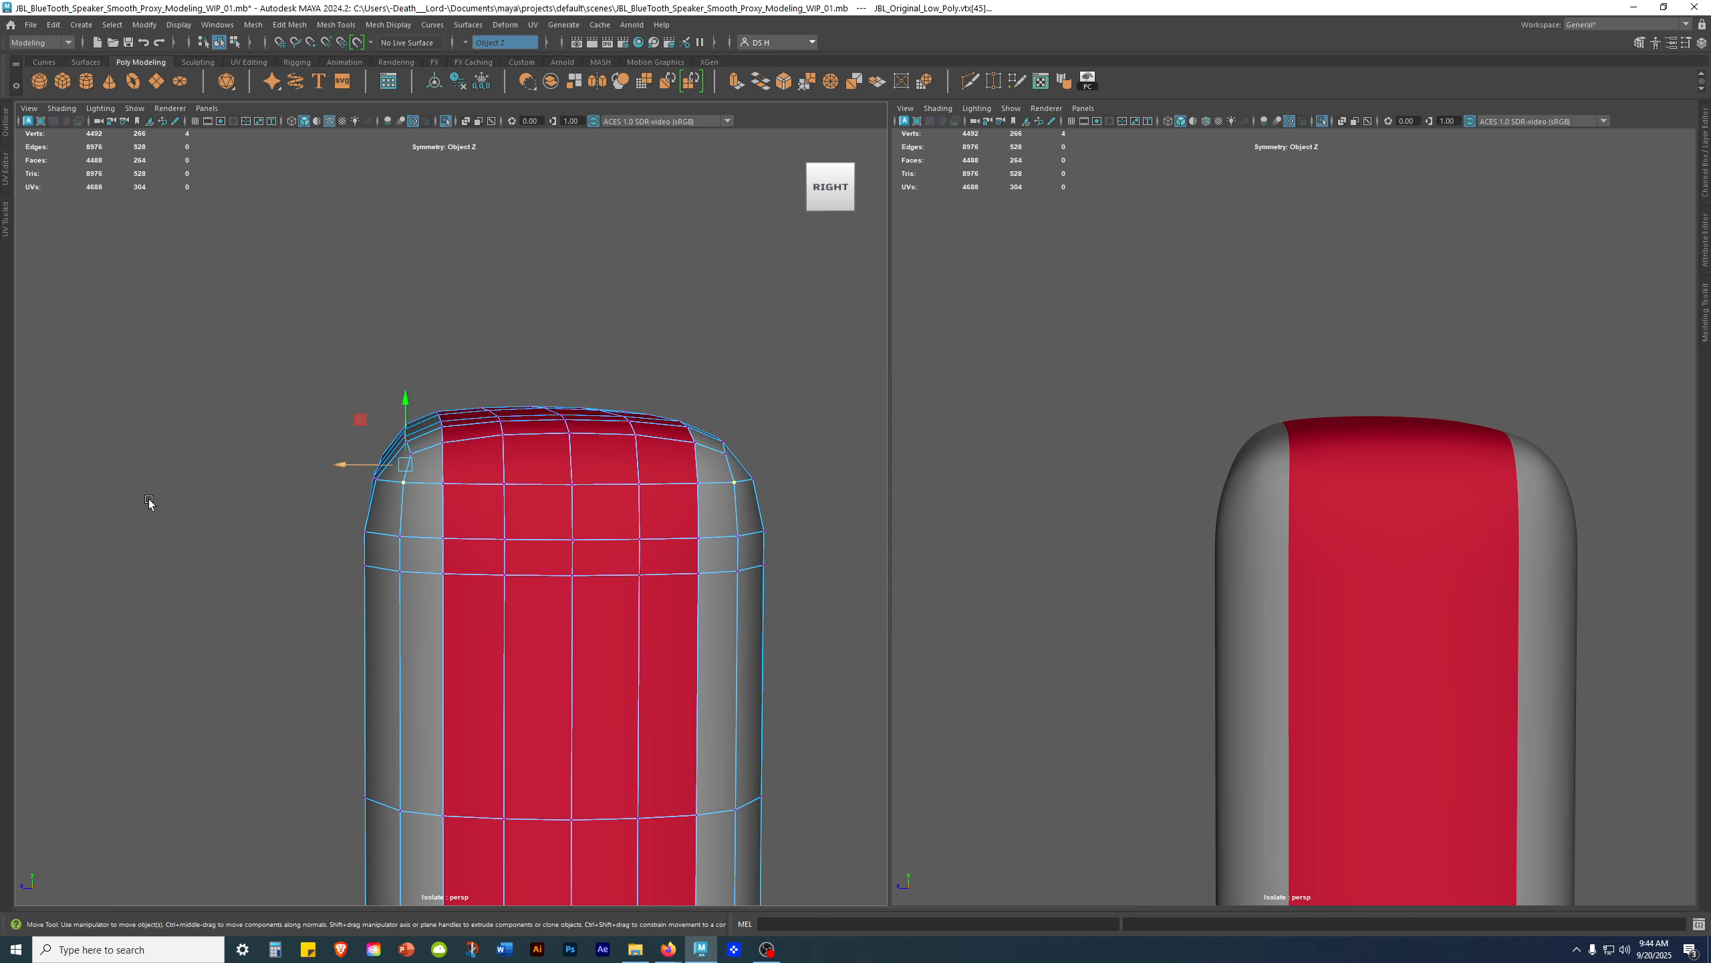
{"action": "middle_click_drag", "start_coordinate": [149, 504], "coordinate": [27, 487], "text": "alt"}
{"action": "left_click_drag", "start_coordinate": [1105, 593], "coordinate": [1359, 625], "text": "alt"}
{"action": "right_click_drag", "start_coordinate": [1359, 625], "coordinate": [1425, 647], "text": "alt"}
{"action": "left_click_drag", "start_coordinate": [1425, 647], "coordinate": [1500, 550], "text": "alt"}
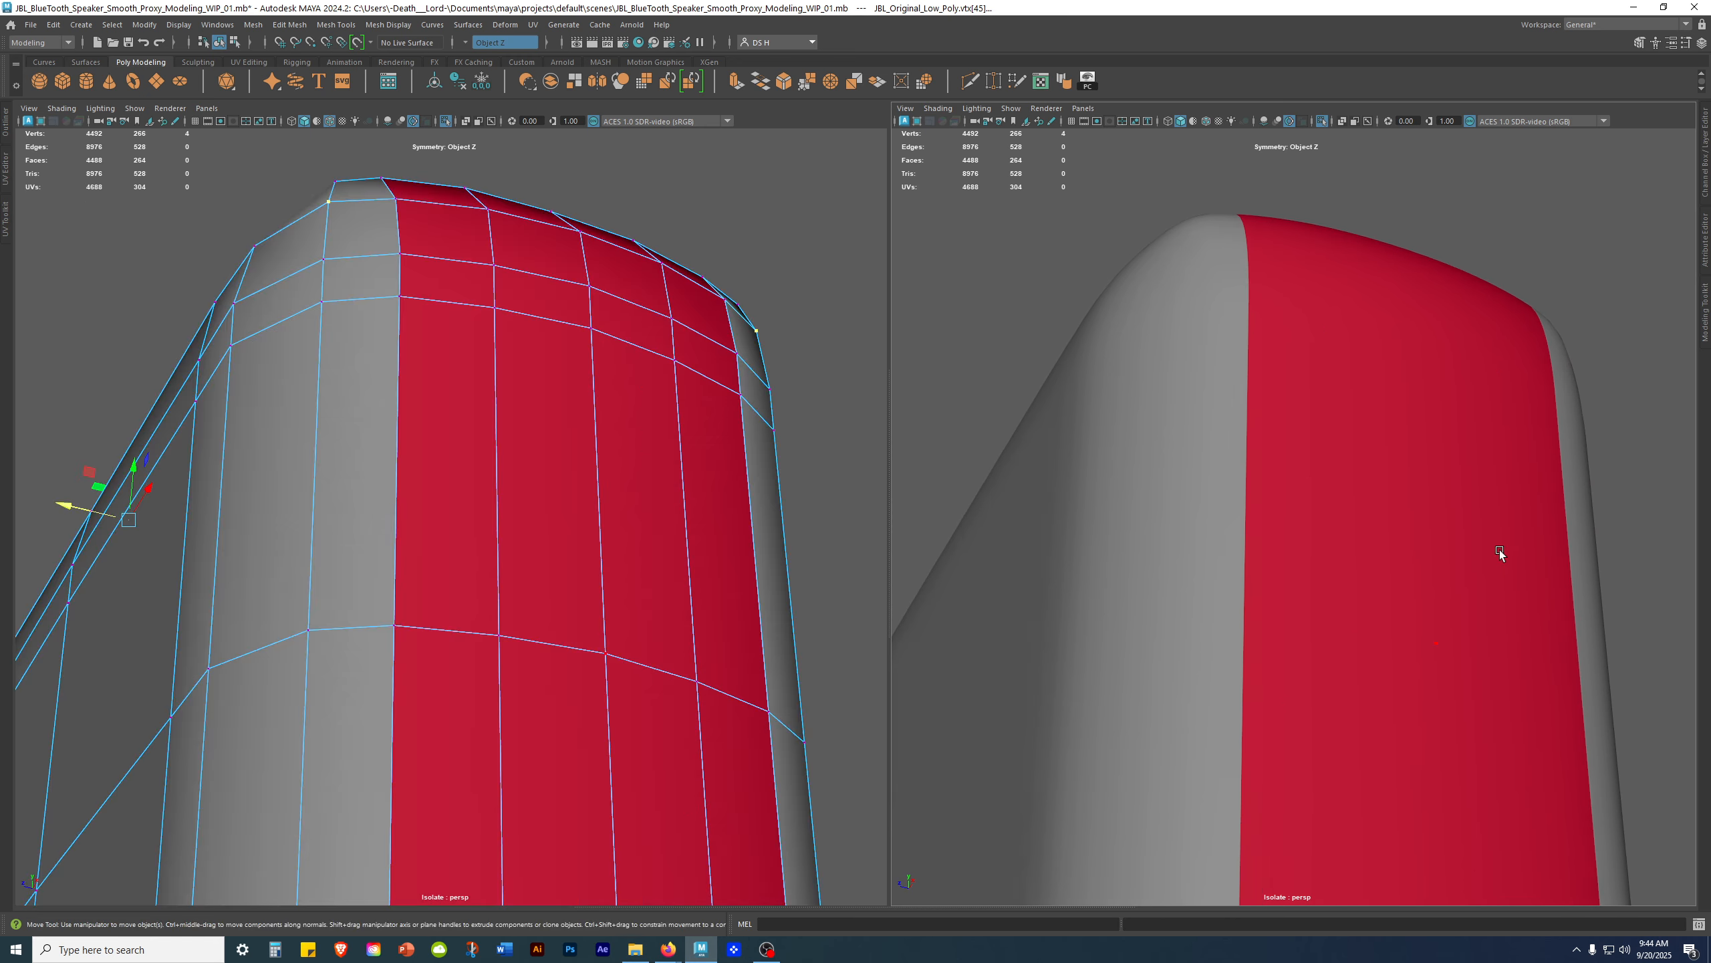
Step: Compare the smoothed grey corner without and with the last Z move by undoing and redoing it
{"action": "left_click_drag", "start_coordinate": [1613, 522], "coordinate": [1571, 595], "text": "alt"}
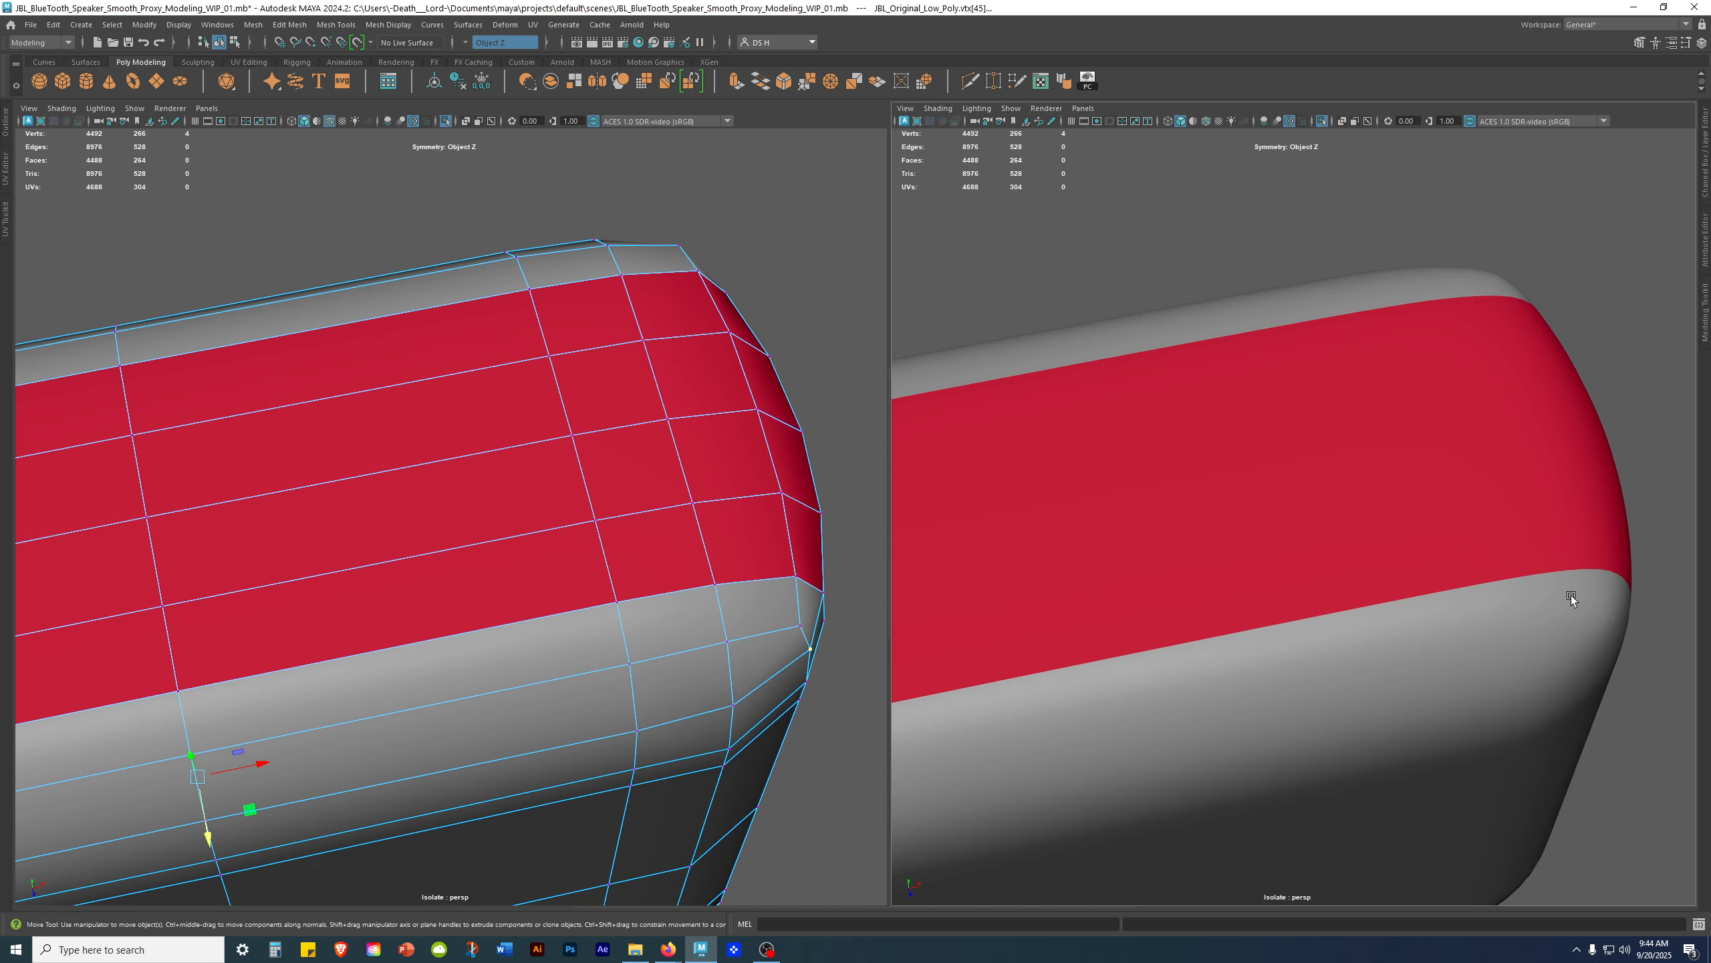
{"action": "middle_click_drag", "start_coordinate": [1571, 595], "coordinate": [1324, 556], "text": "alt"}
{"action": "right_click_drag", "start_coordinate": [1323, 556], "coordinate": [1492, 575], "text": "alt"}
{"action": "key", "text": "ctrl+z"}
{"action": "key", "text": "ctrl+y"}
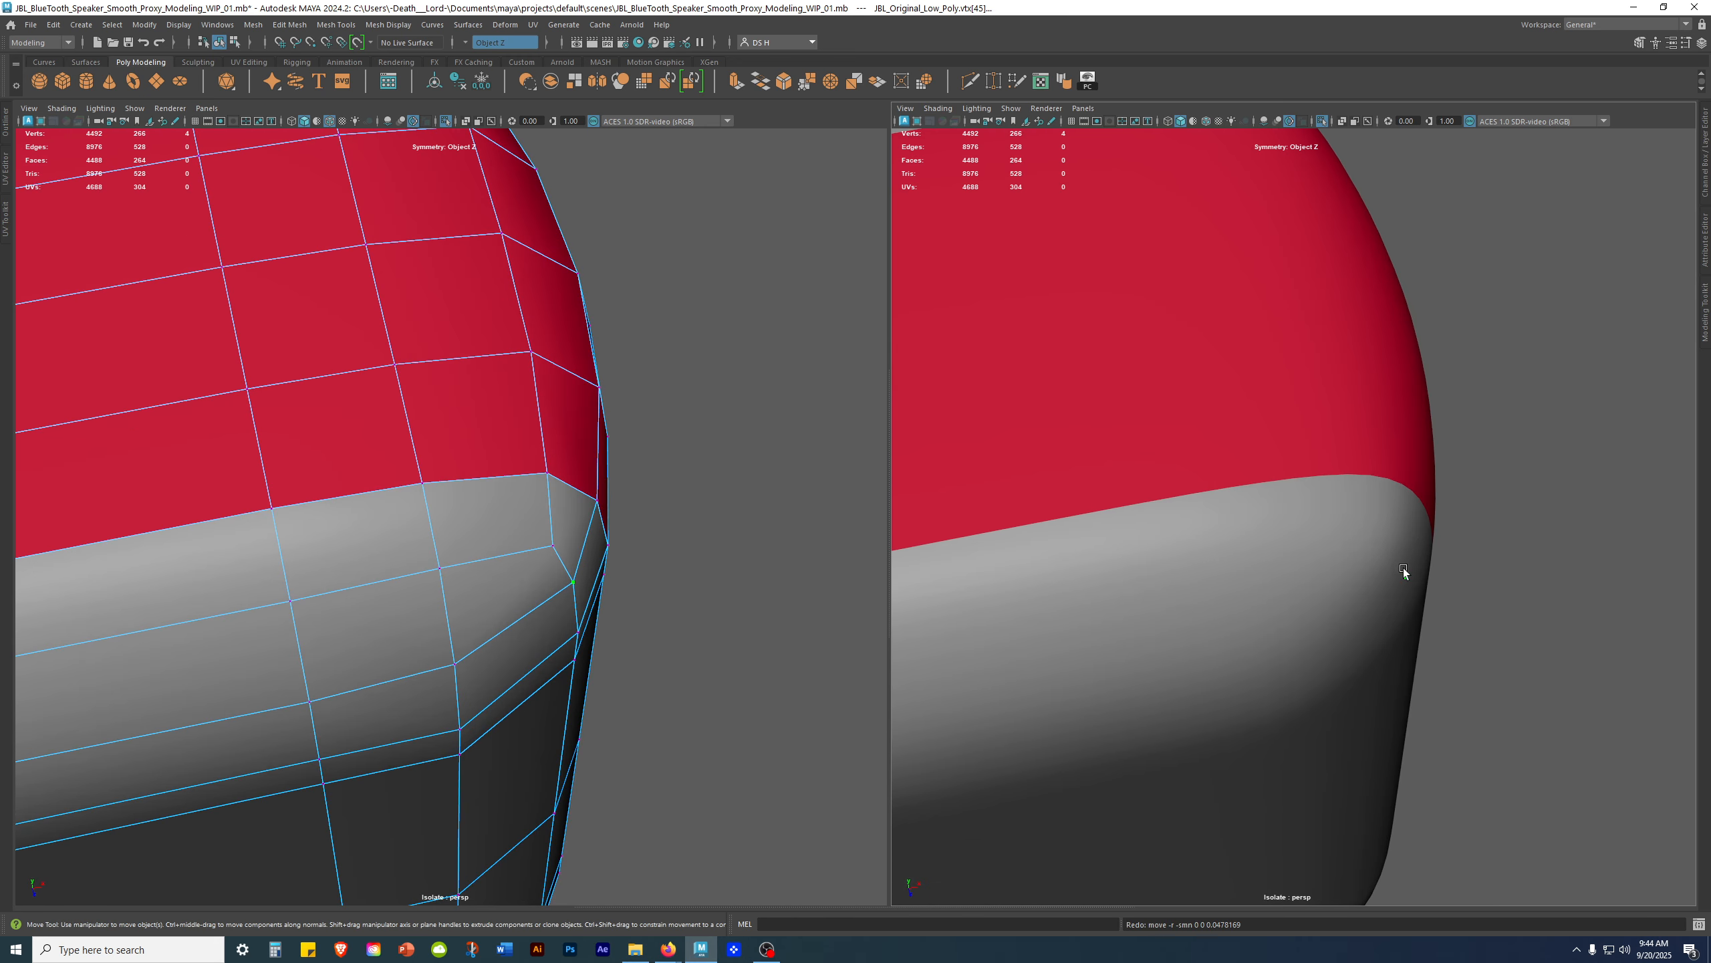
Step: Clear the vertex selection and examine the roundness of the speaker's end around the red strip
{"action": "left_click_drag", "start_coordinate": [579, 529], "coordinate": [481, 439], "text": "alt"}
{"action": "right_click_drag", "start_coordinate": [481, 438], "coordinate": [401, 435], "text": "alt"}
{"action": "left_click_drag", "start_coordinate": [401, 435], "coordinate": [406, 446], "text": "alt"}
{"action": "left_click", "coordinate": [295, 469]}
{"action": "right_click_drag", "start_coordinate": [539, 521], "coordinate": [424, 530], "text": "alt"}
{"action": "left_click_drag", "start_coordinate": [424, 530], "coordinate": [382, 532], "text": "alt"}
{"action": "middle_click_drag", "start_coordinate": [834, 323], "coordinate": [706, 330], "text": "alt"}
{"action": "left_click_drag", "start_coordinate": [735, 557], "coordinate": [730, 591], "text": "alt"}
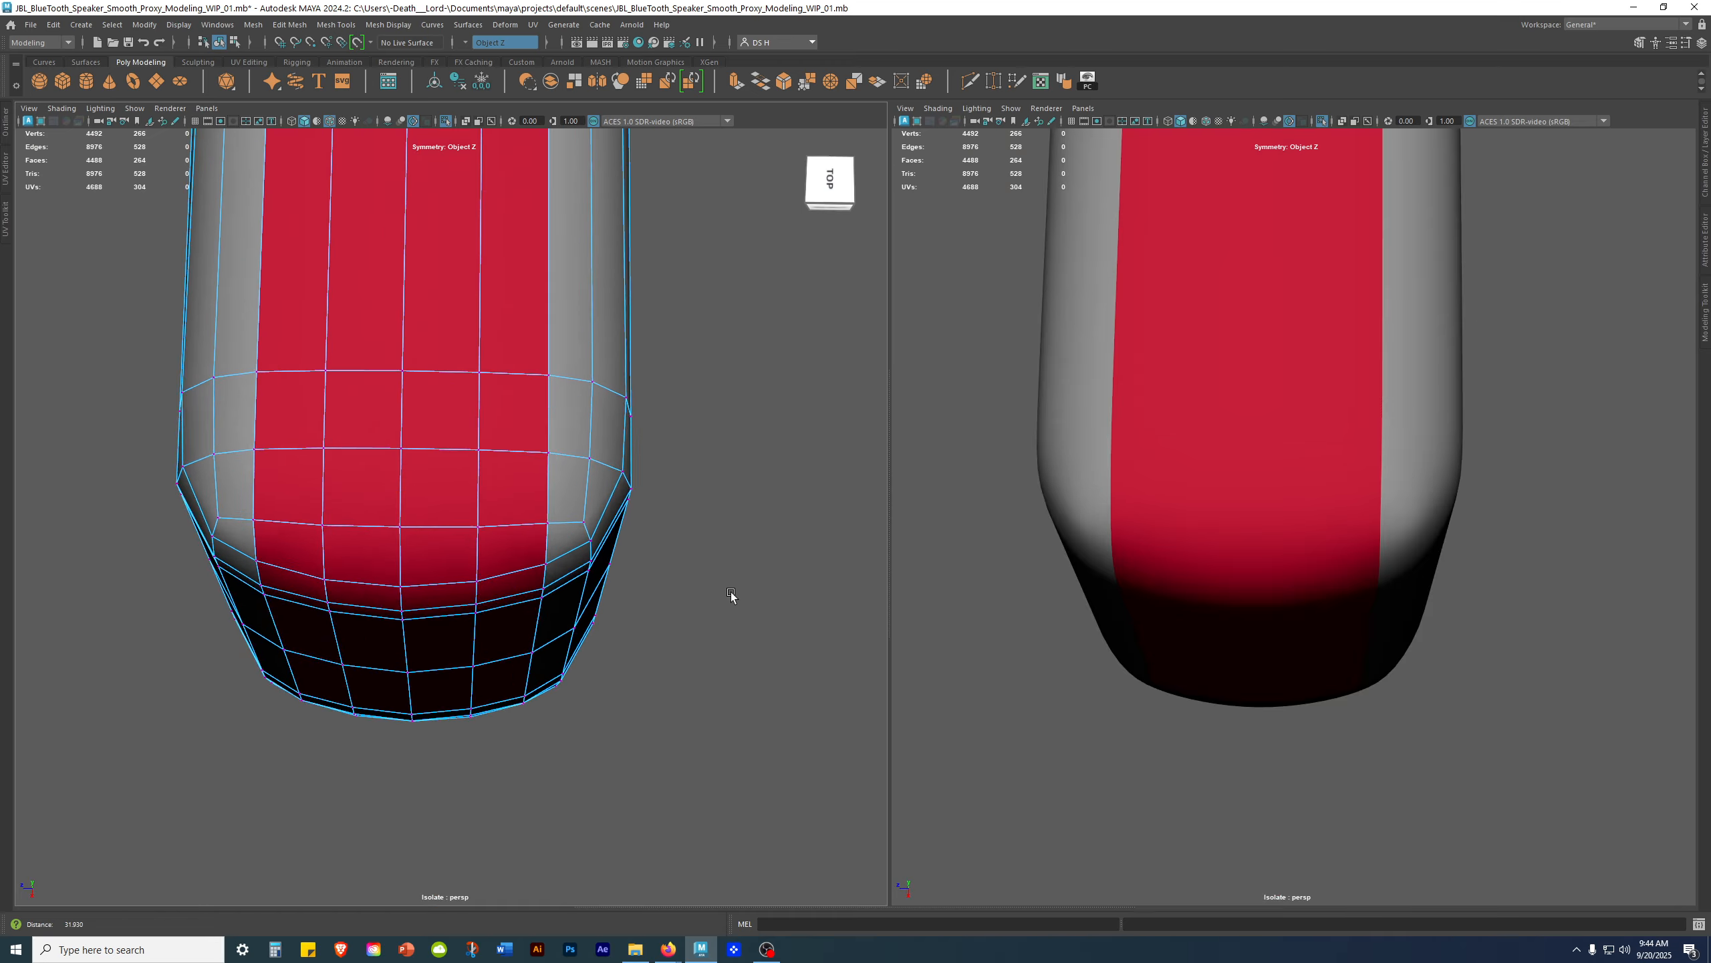
Step: Examine the speaker's front silhouette, its rounded corners and the curve of the end seen from above
{"action": "right_click_drag", "start_coordinate": [730, 591], "coordinate": [605, 641], "text": "alt"}
{"action": "left_click_drag", "start_coordinate": [605, 640], "coordinate": [679, 517], "text": "alt"}
{"action": "left_click_drag", "start_coordinate": [486, 506], "coordinate": [658, 494], "text": "alt"}
{"action": "right_click_drag", "start_coordinate": [658, 494], "coordinate": [533, 494], "text": "alt"}
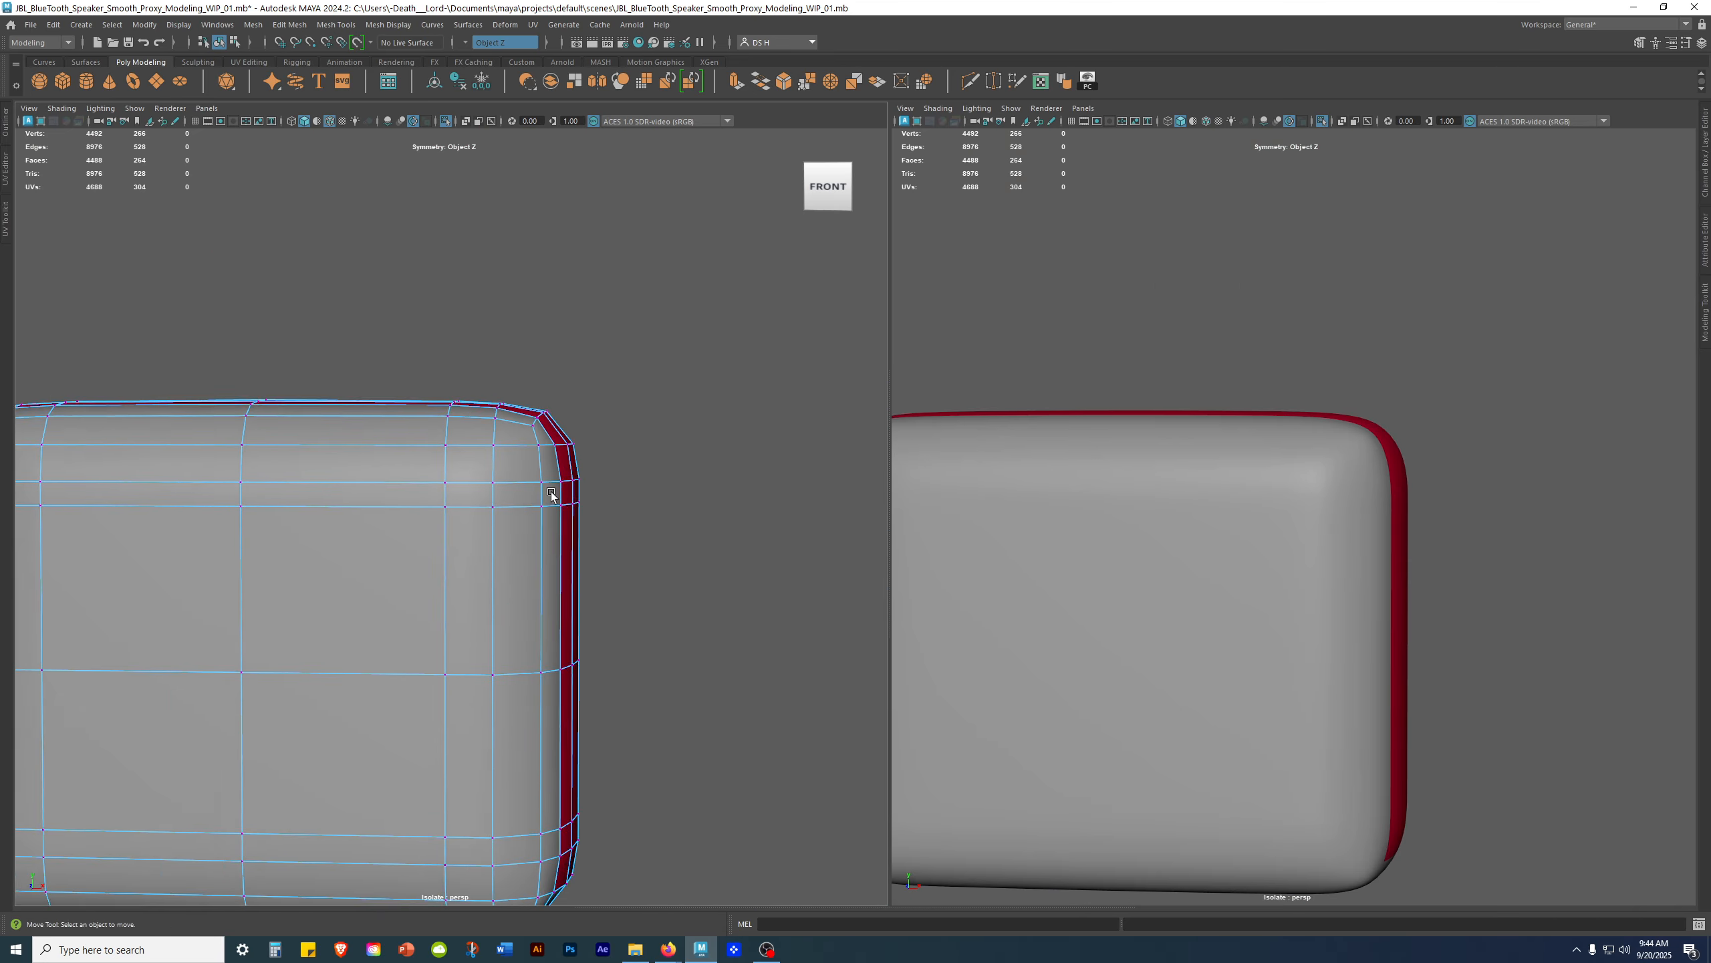
{"action": "middle_click_drag", "start_coordinate": [534, 494], "coordinate": [725, 462], "text": "alt"}
{"action": "right_click_drag", "start_coordinate": [725, 461], "coordinate": [603, 461], "text": "alt"}
{"action": "left_click_drag", "start_coordinate": [604, 462], "coordinate": [636, 463], "text": "alt"}
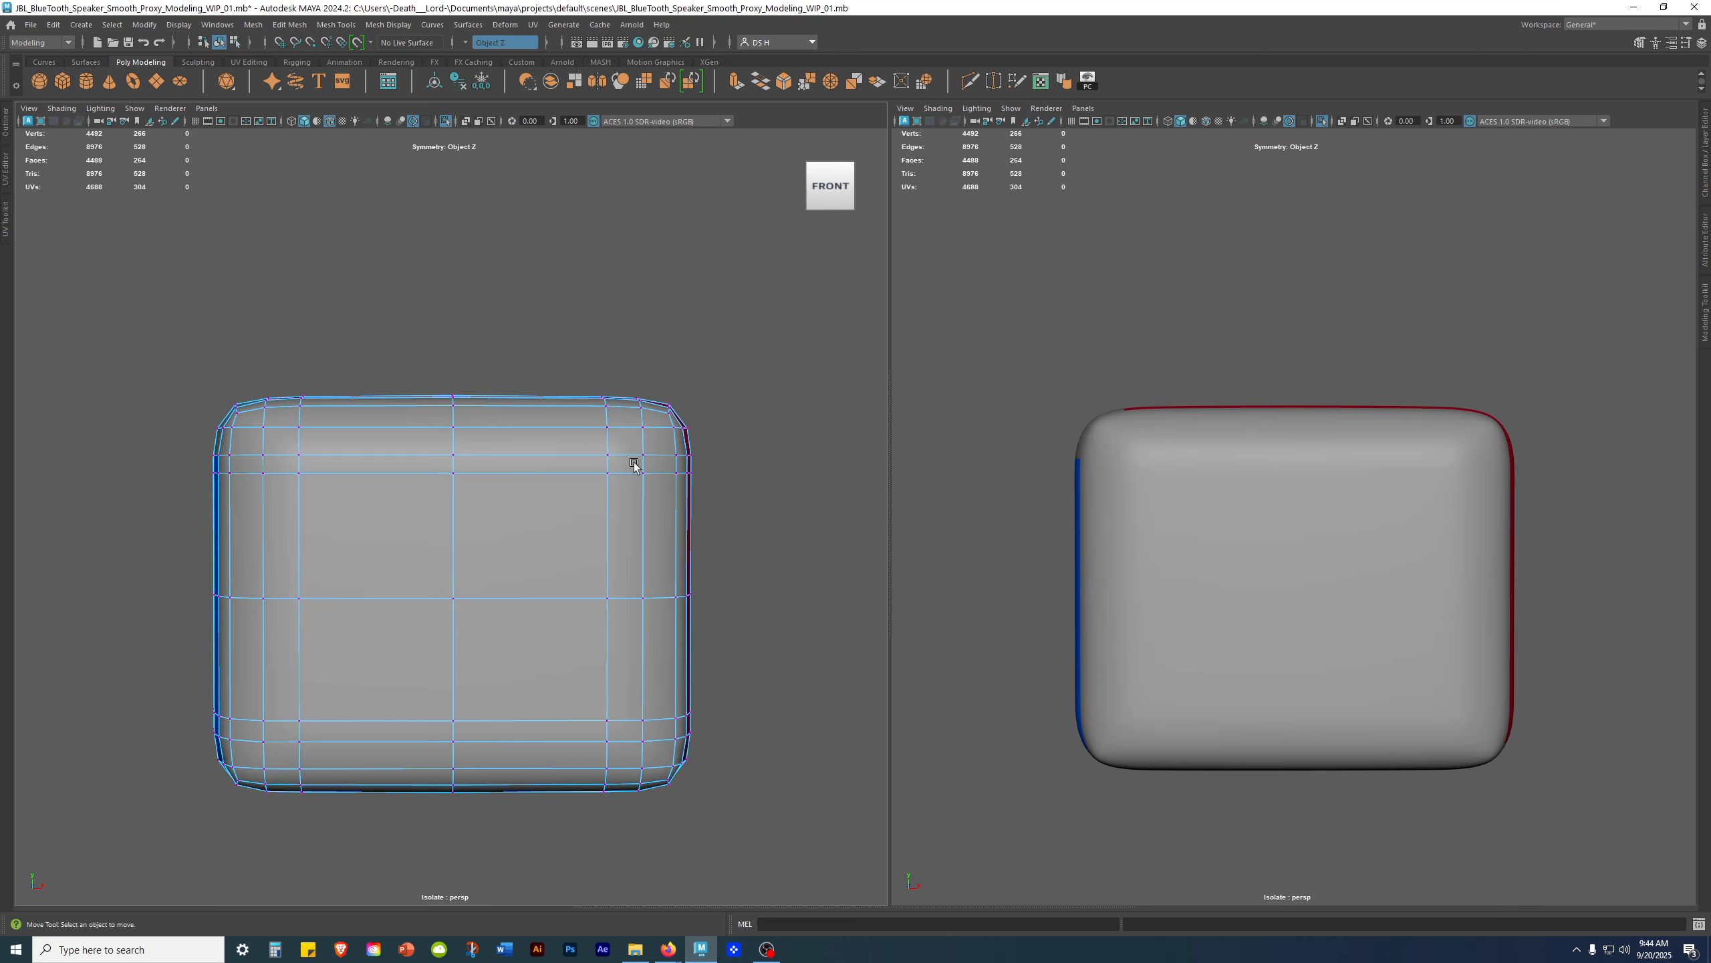
{"action": "left_click_drag", "start_coordinate": [1220, 542], "coordinate": [1273, 552], "text": "alt"}
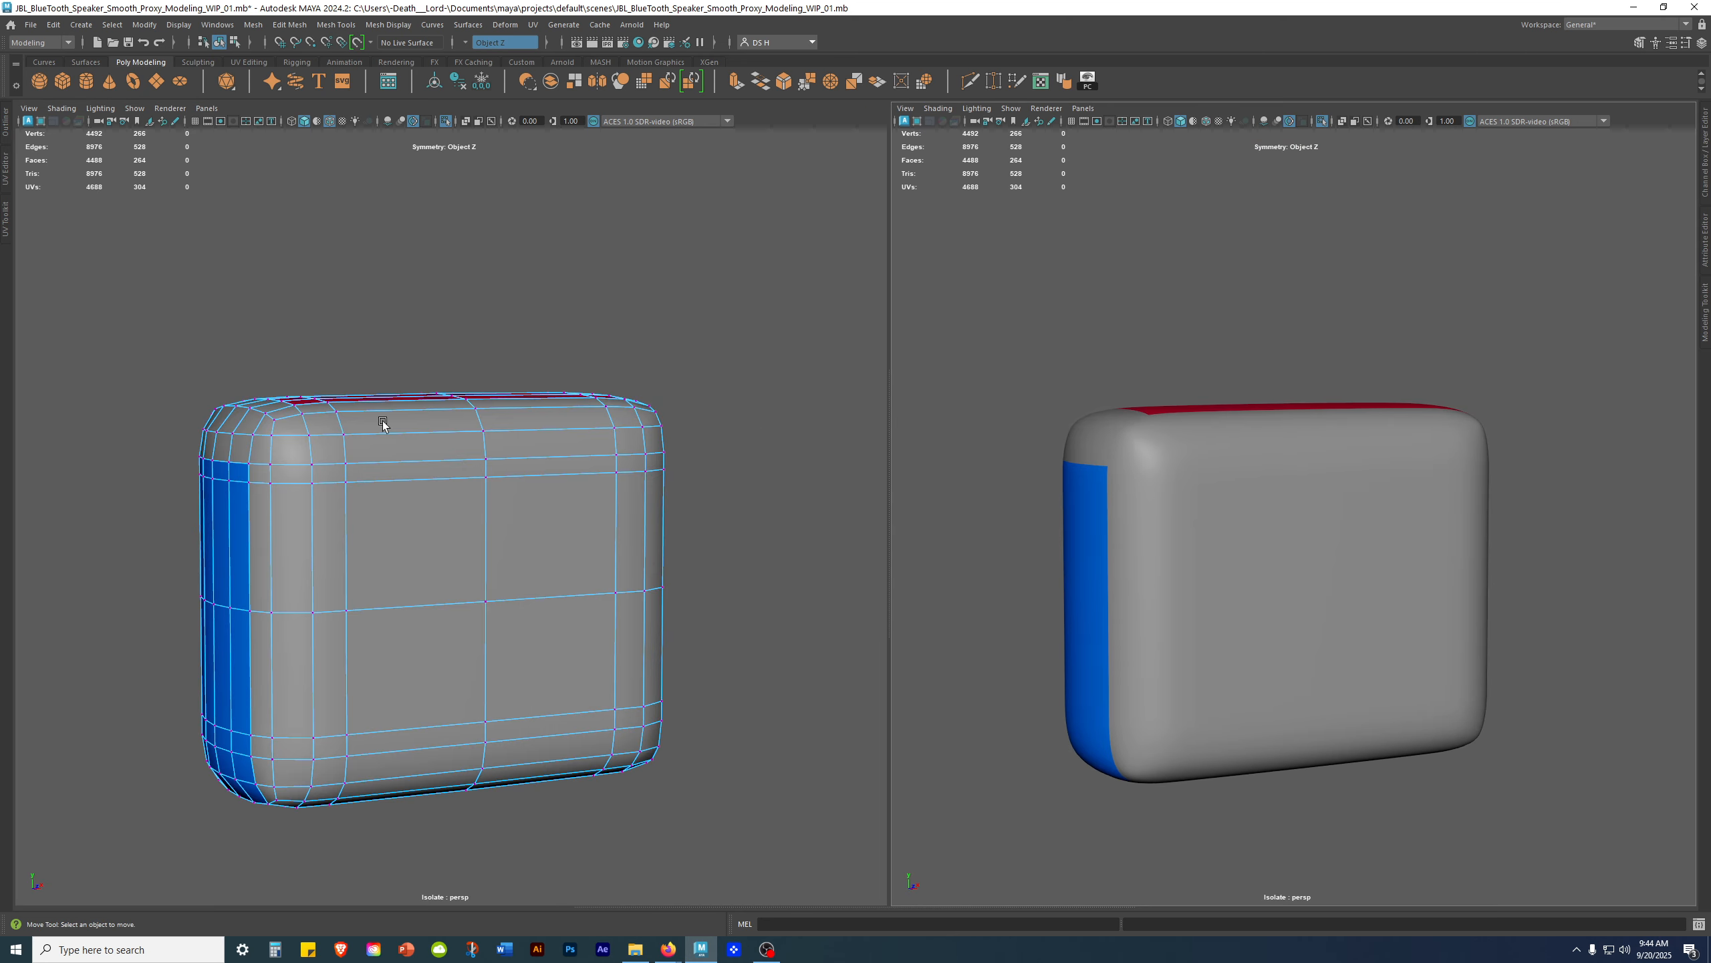
{"action": "right_click_drag", "start_coordinate": [1211, 515], "coordinate": [1444, 584], "text": "alt"}
{"action": "left_click_drag", "start_coordinate": [1444, 584], "coordinate": [1459, 532], "text": "alt"}
{"action": "left_click_drag", "start_coordinate": [626, 465], "coordinate": [708, 510], "text": "alt"}
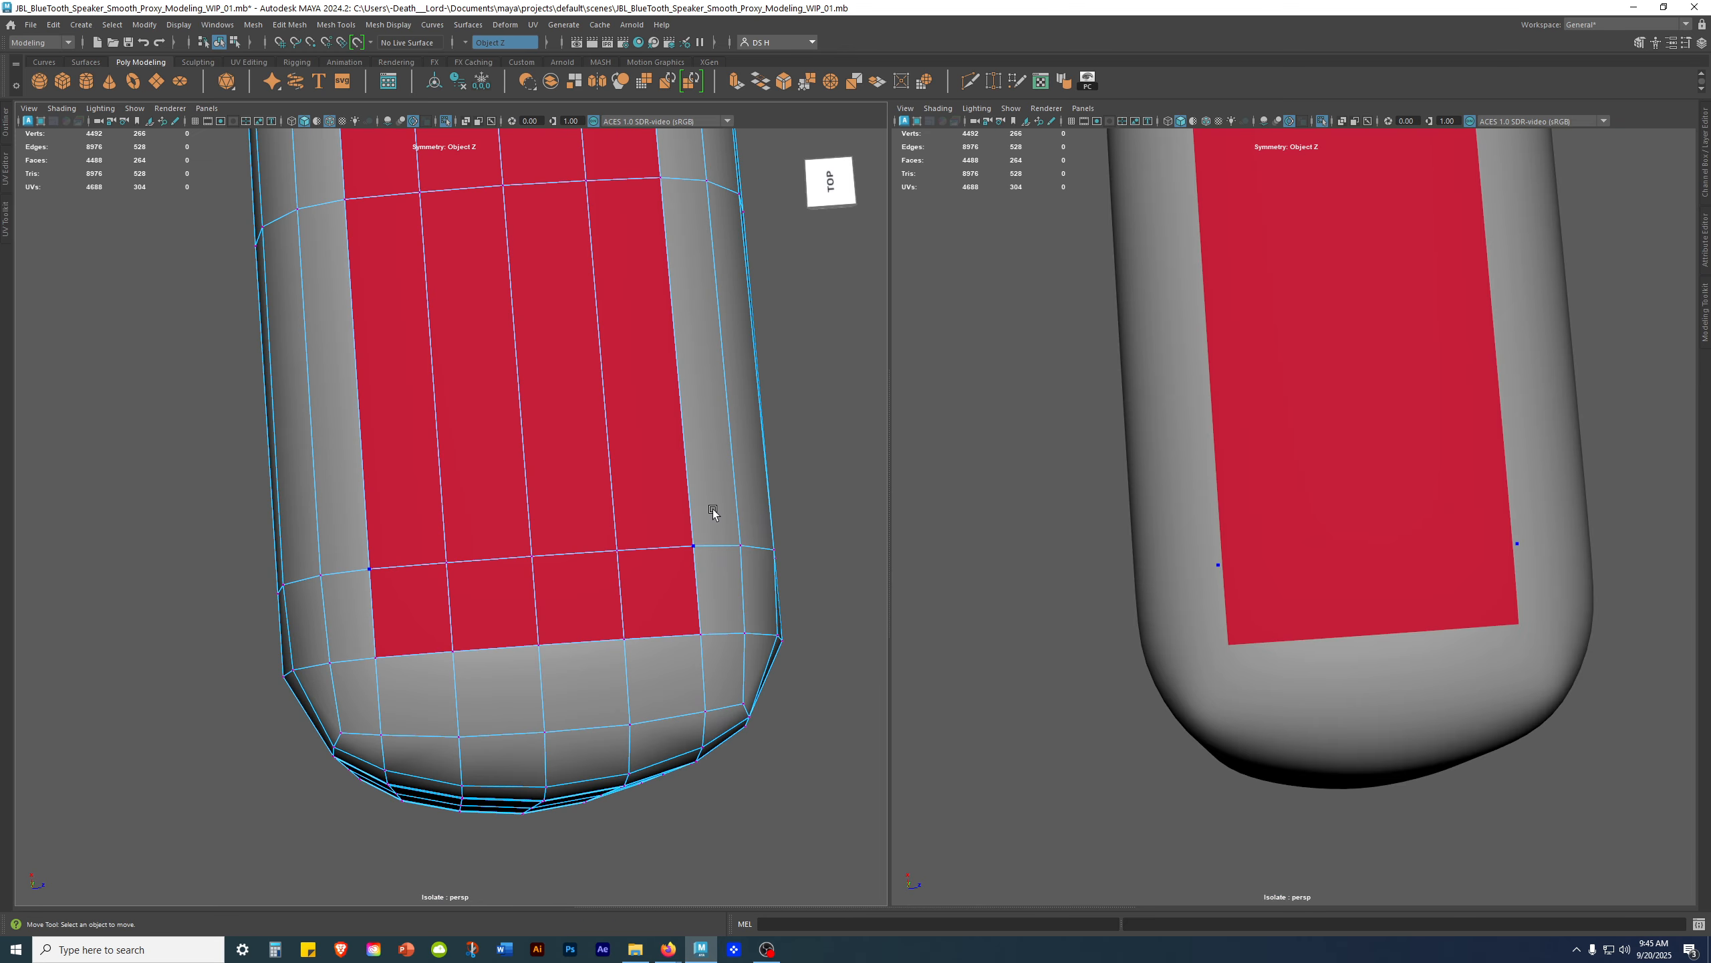
Step: Set symmetry to Object X and select the long grey top edges alongside both sides of the red strip
{"action": "left_click_drag", "start_coordinate": [930, 525], "coordinate": [1400, 380], "text": "alt"}
{"action": "left_click_drag", "start_coordinate": [751, 431], "coordinate": [1420, 414], "text": "alt"}
{"action": "left_click_drag", "start_coordinate": [631, 453], "coordinate": [465, 442], "text": "alt"}
{"action": "middle_click_drag", "start_coordinate": [336, 390], "coordinate": [458, 461], "text": "alt"}
{"action": "right_click_drag", "start_coordinate": [458, 462], "coordinate": [532, 510], "text": "alt"}
{"action": "left_click_drag", "start_coordinate": [241, 434], "coordinate": [242, 442], "text": "alt"}
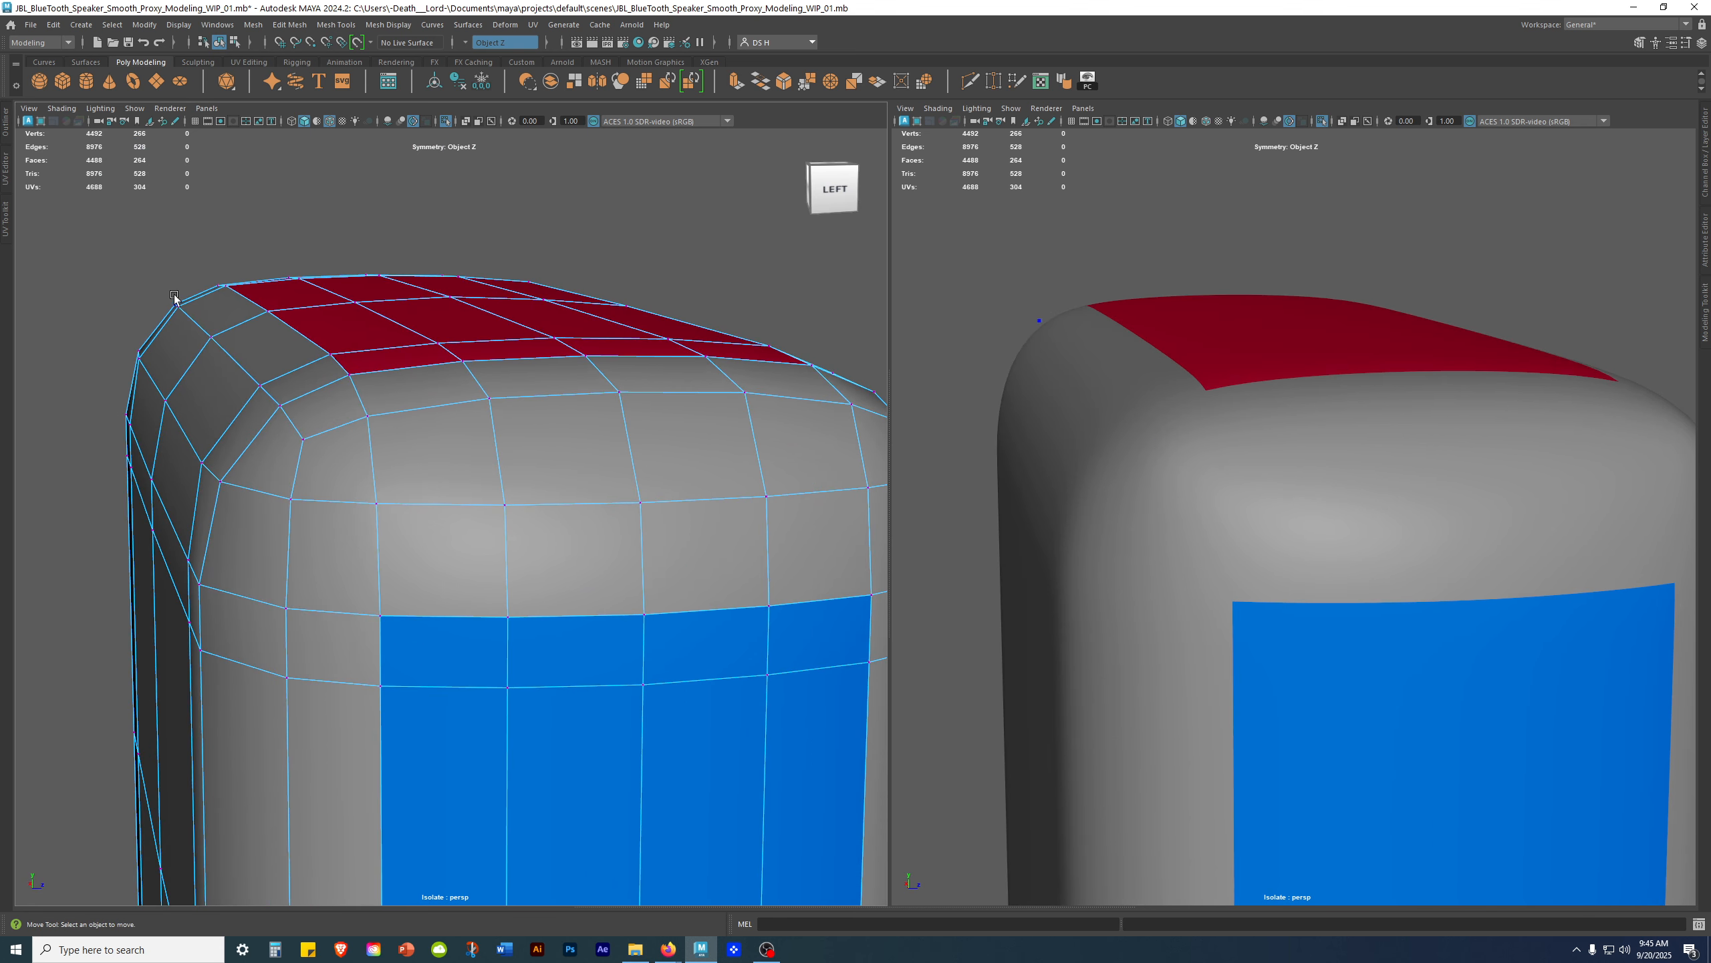
{"action": "right_click_drag", "start_coordinate": [260, 385], "coordinate": [234, 374]}
{"action": "left_click_drag", "start_coordinate": [468, 325], "coordinate": [369, 424], "text": "alt"}
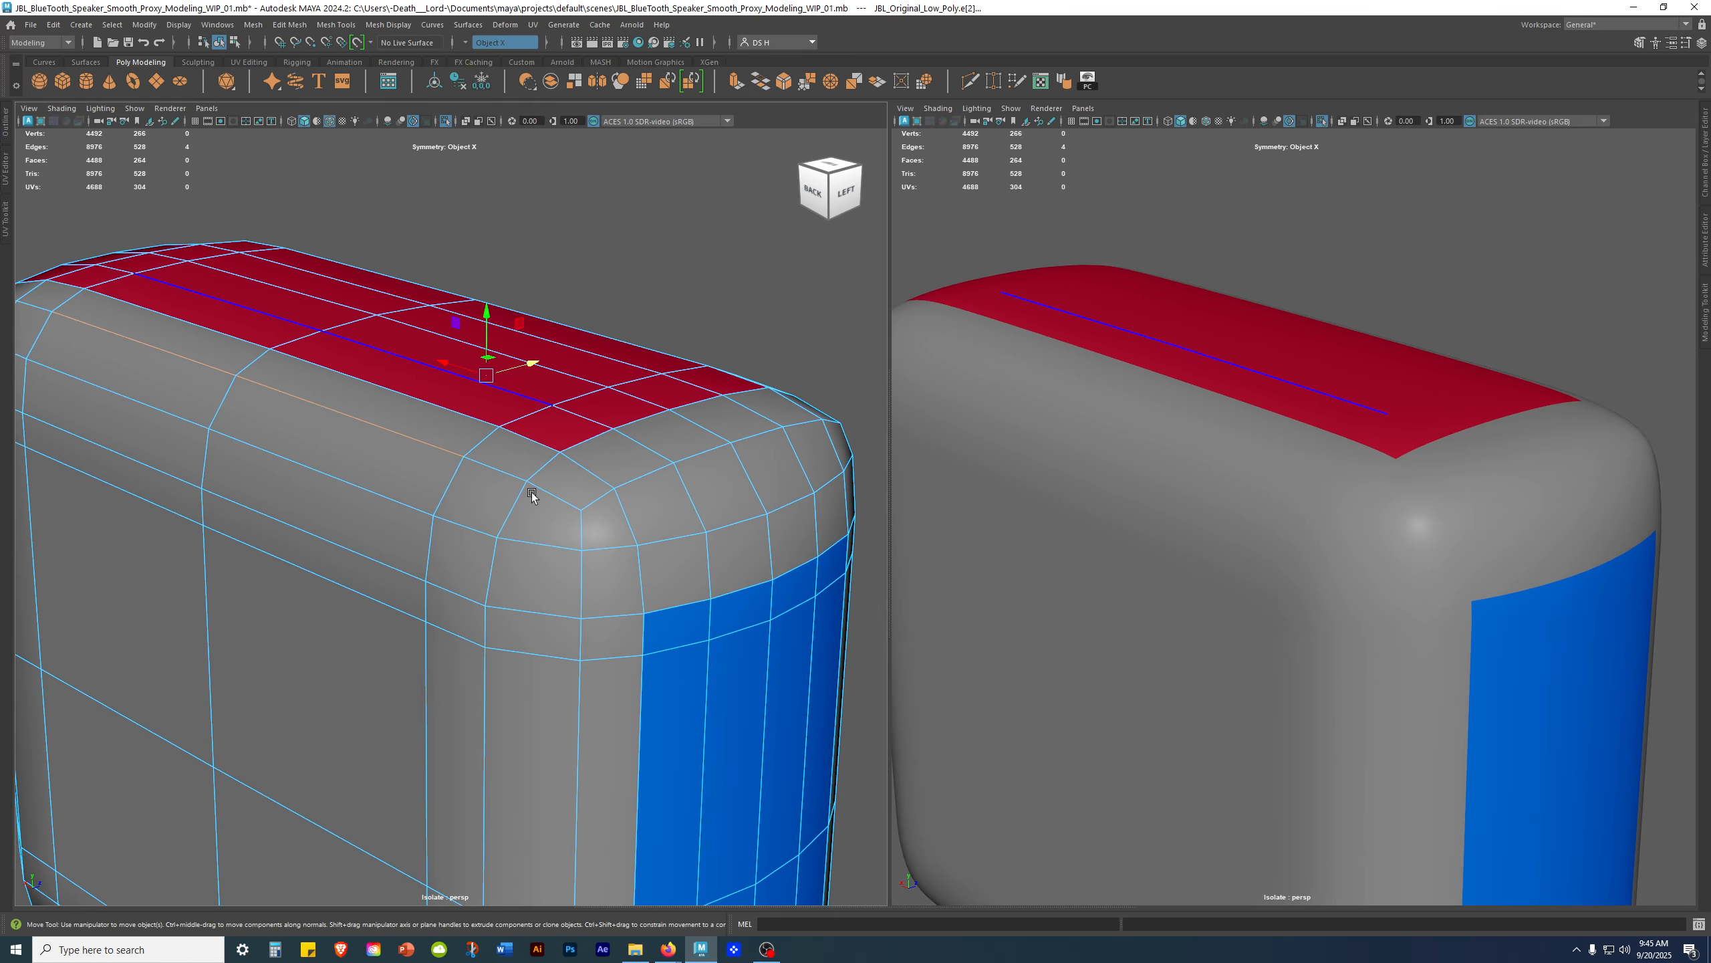
Step: Scale the selected grey top edges slightly outward along Z by a factor of about 1.011
{"action": "scroll", "coordinate": [380, 480], "scroll_direction": "down", "scroll_amount": 4}
{"action": "left_click_drag", "start_coordinate": [472, 478], "coordinate": [423, 495], "text": "alt"}
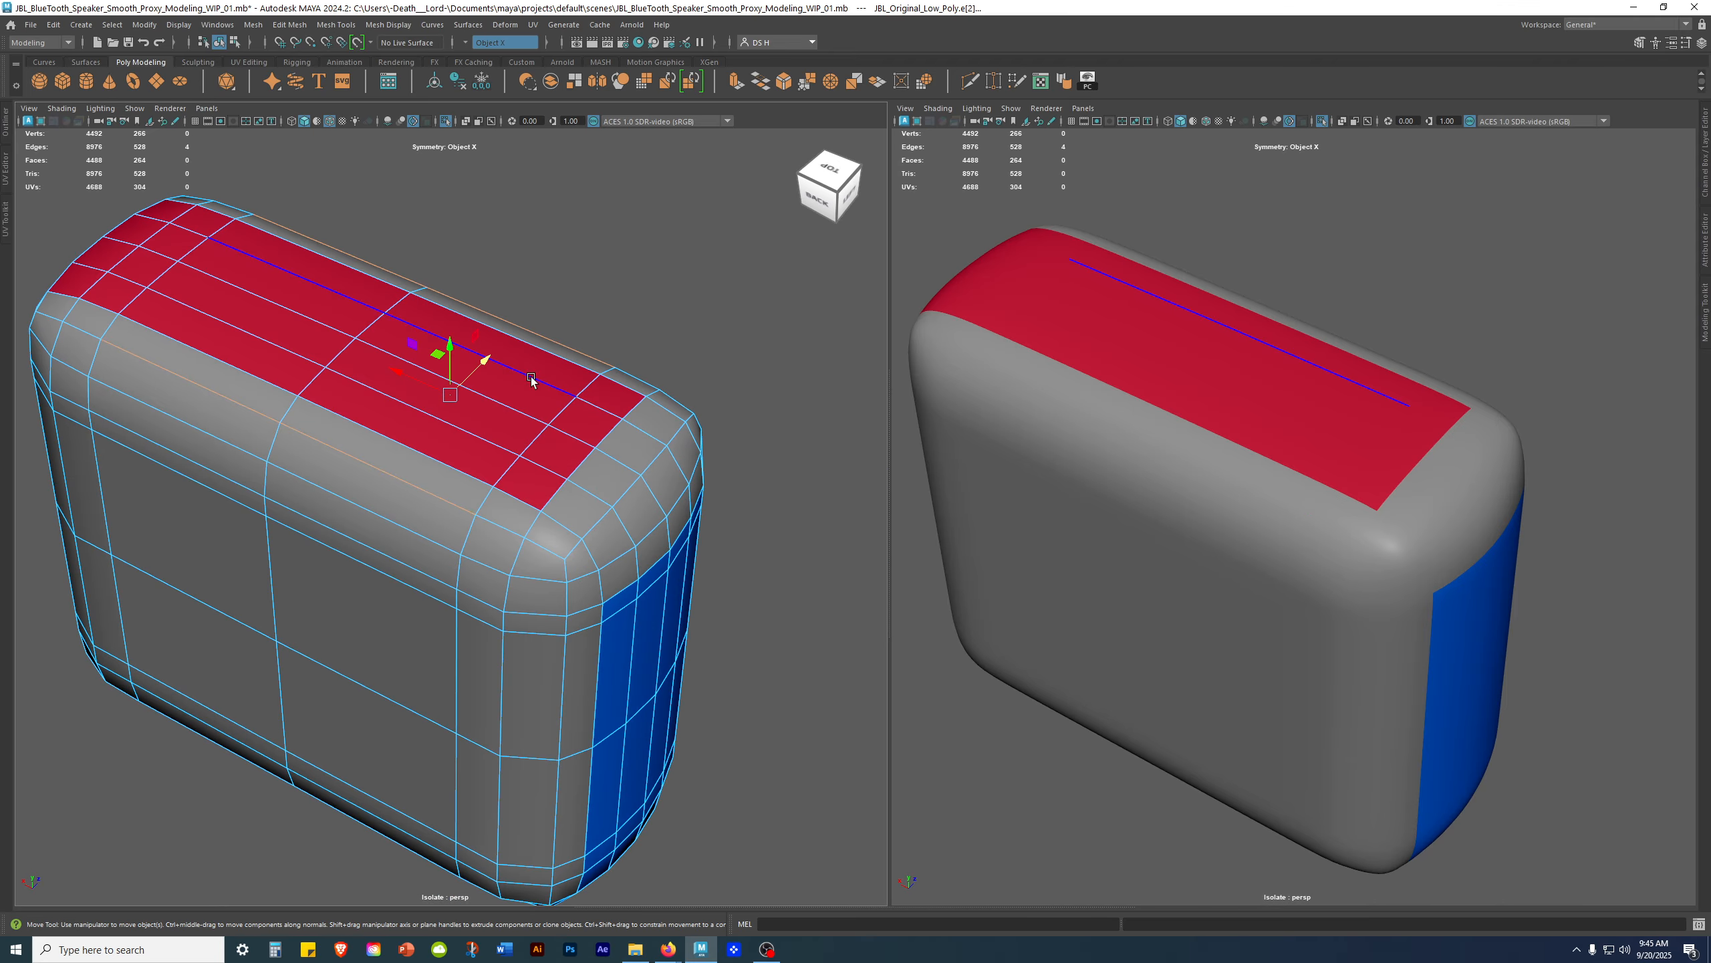
{"action": "left_click_drag", "start_coordinate": [450, 325], "coordinate": [519, 409], "text": "alt"}
{"action": "scroll", "coordinate": [626, 417], "scroll_direction": "up", "scroll_amount": 5}
{"action": "left_click_drag", "start_coordinate": [646, 420], "coordinate": [559, 446], "text": "alt"}
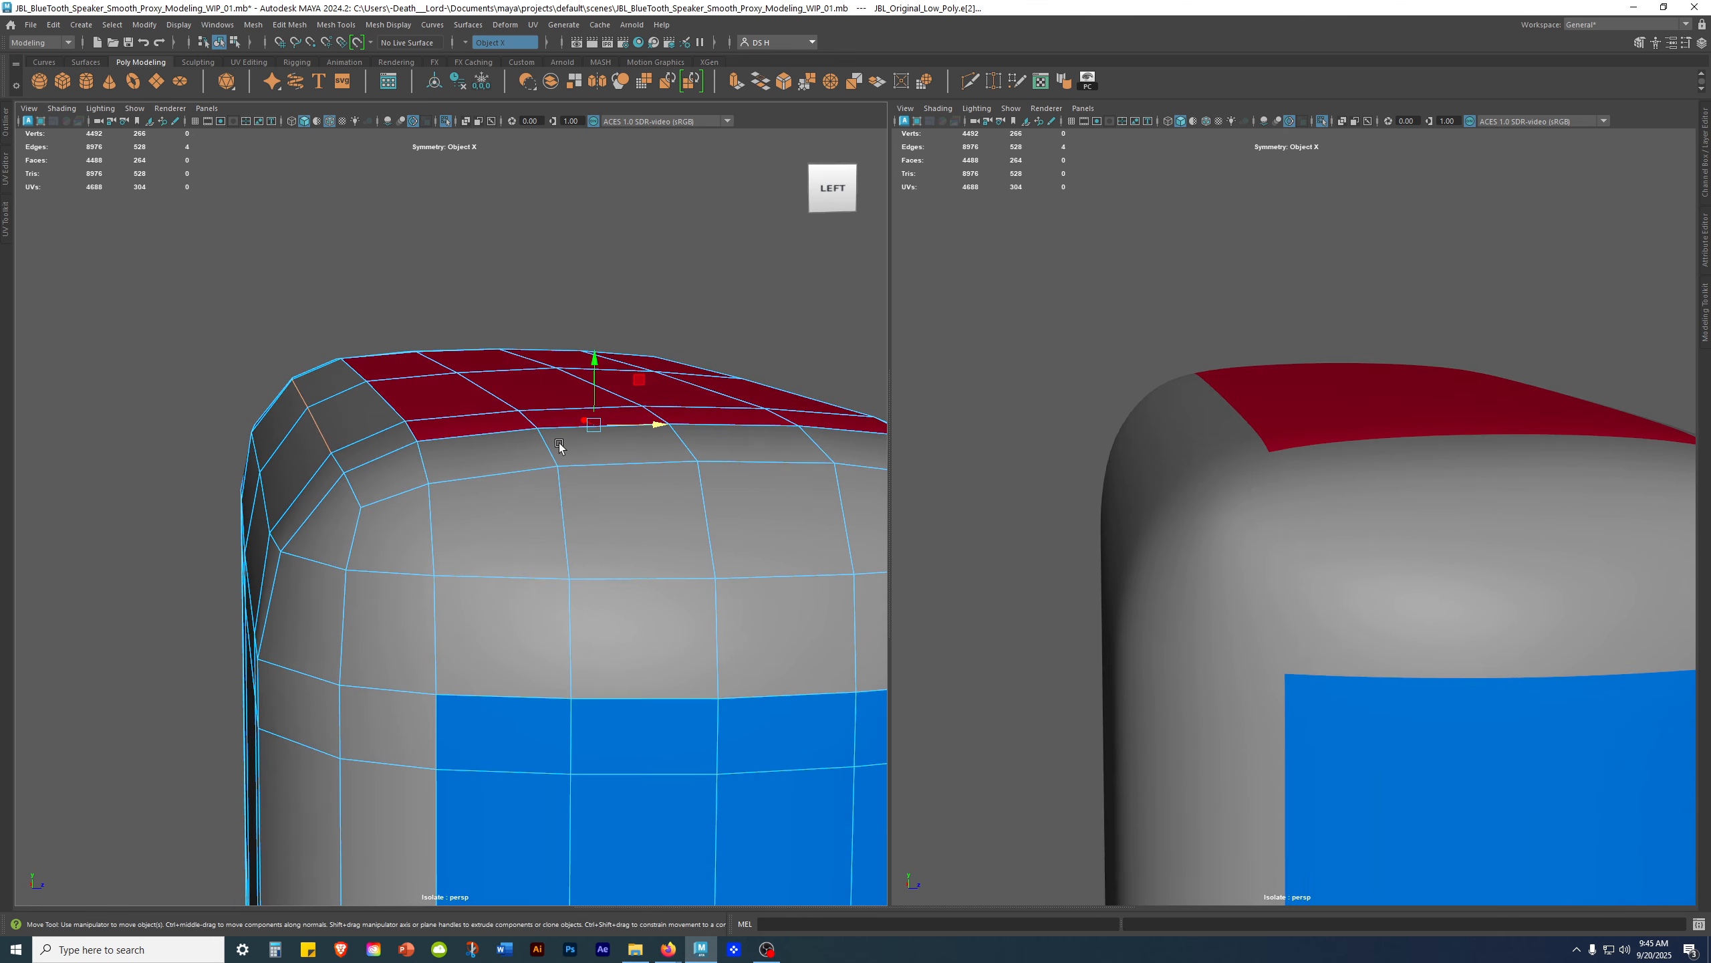
{"action": "left_click_drag", "start_coordinate": [652, 399], "coordinate": [658, 424], "text": "alt"}
{"action": "left_click_drag", "start_coordinate": [618, 404], "coordinate": [474, 465], "text": "alt"}
{"action": "key", "text": "ctrl+z"}
{"action": "key", "text": "r"}
{"action": "left_click_drag", "start_coordinate": [615, 423], "coordinate": [600, 398], "text": "alt"}
{"action": "left_click_drag", "start_coordinate": [548, 465], "coordinate": [497, 478], "text": "alt"}
{"action": "left_click_drag", "start_coordinate": [1245, 468], "coordinate": [770, 478], "text": "alt"}
{"action": "left_click_drag", "start_coordinate": [518, 504], "coordinate": [492, 475], "text": "alt"}
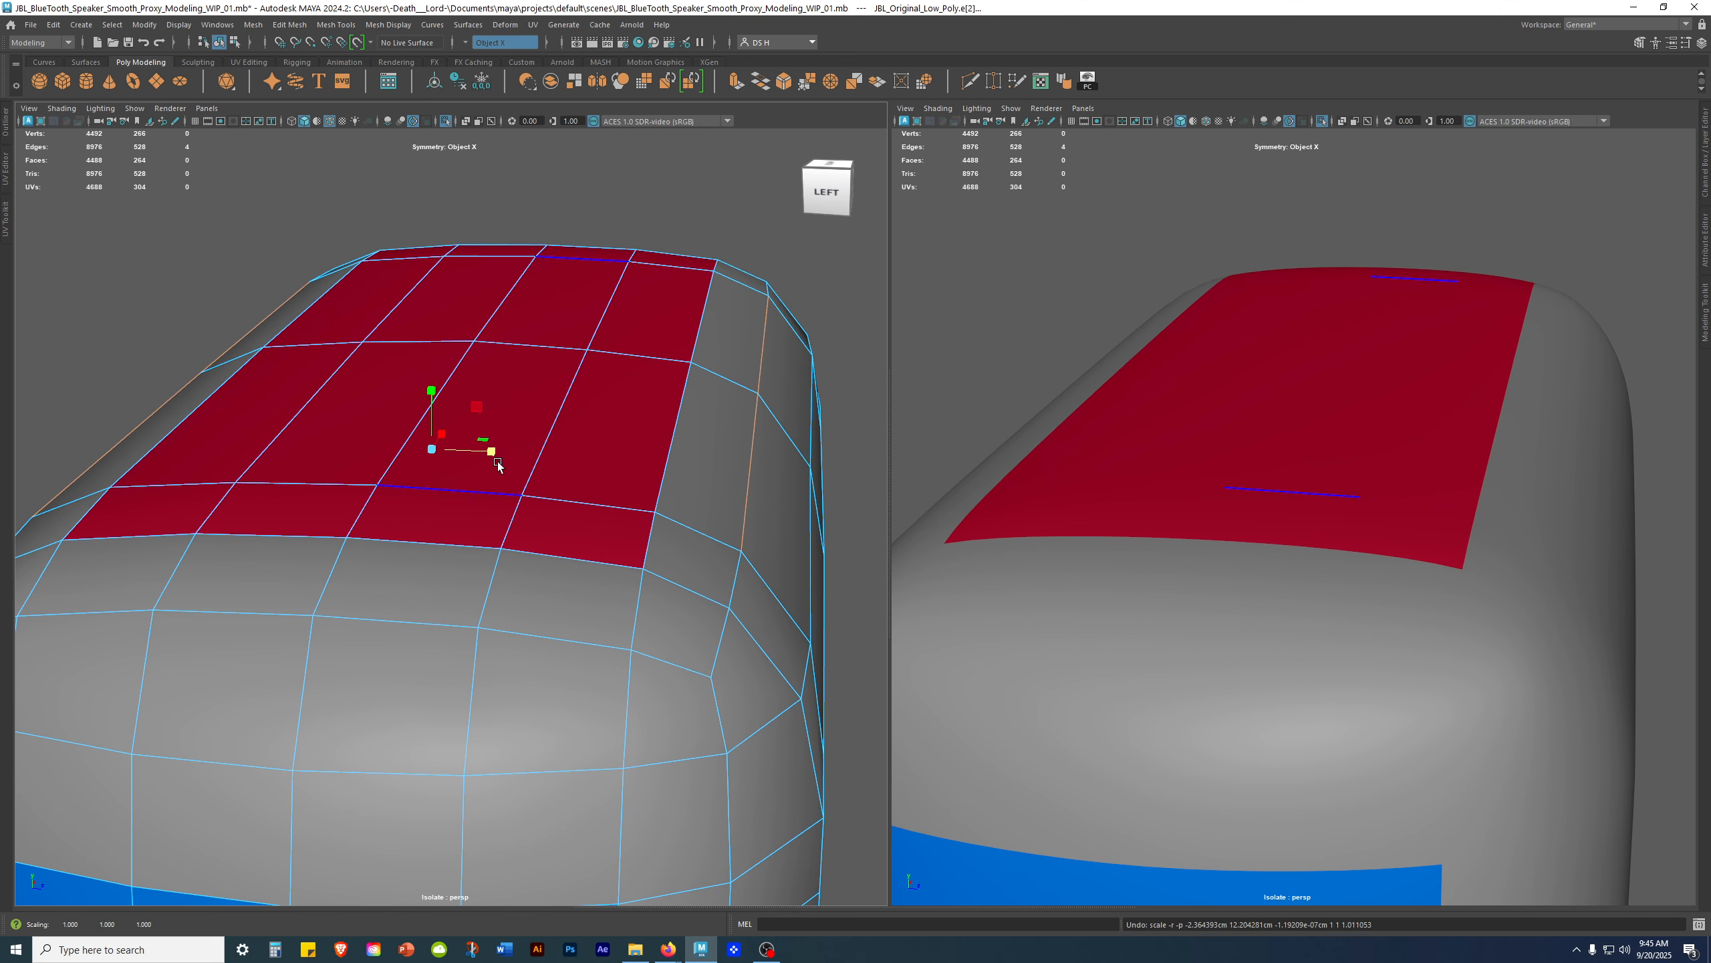
Step: Compare the smoothed corner without and with the edge scaling, keep the scaling and clear the selection
{"action": "left_click_drag", "start_coordinate": [1072, 507], "coordinate": [1547, 377], "text": "alt"}
{"action": "key", "text": "r"}
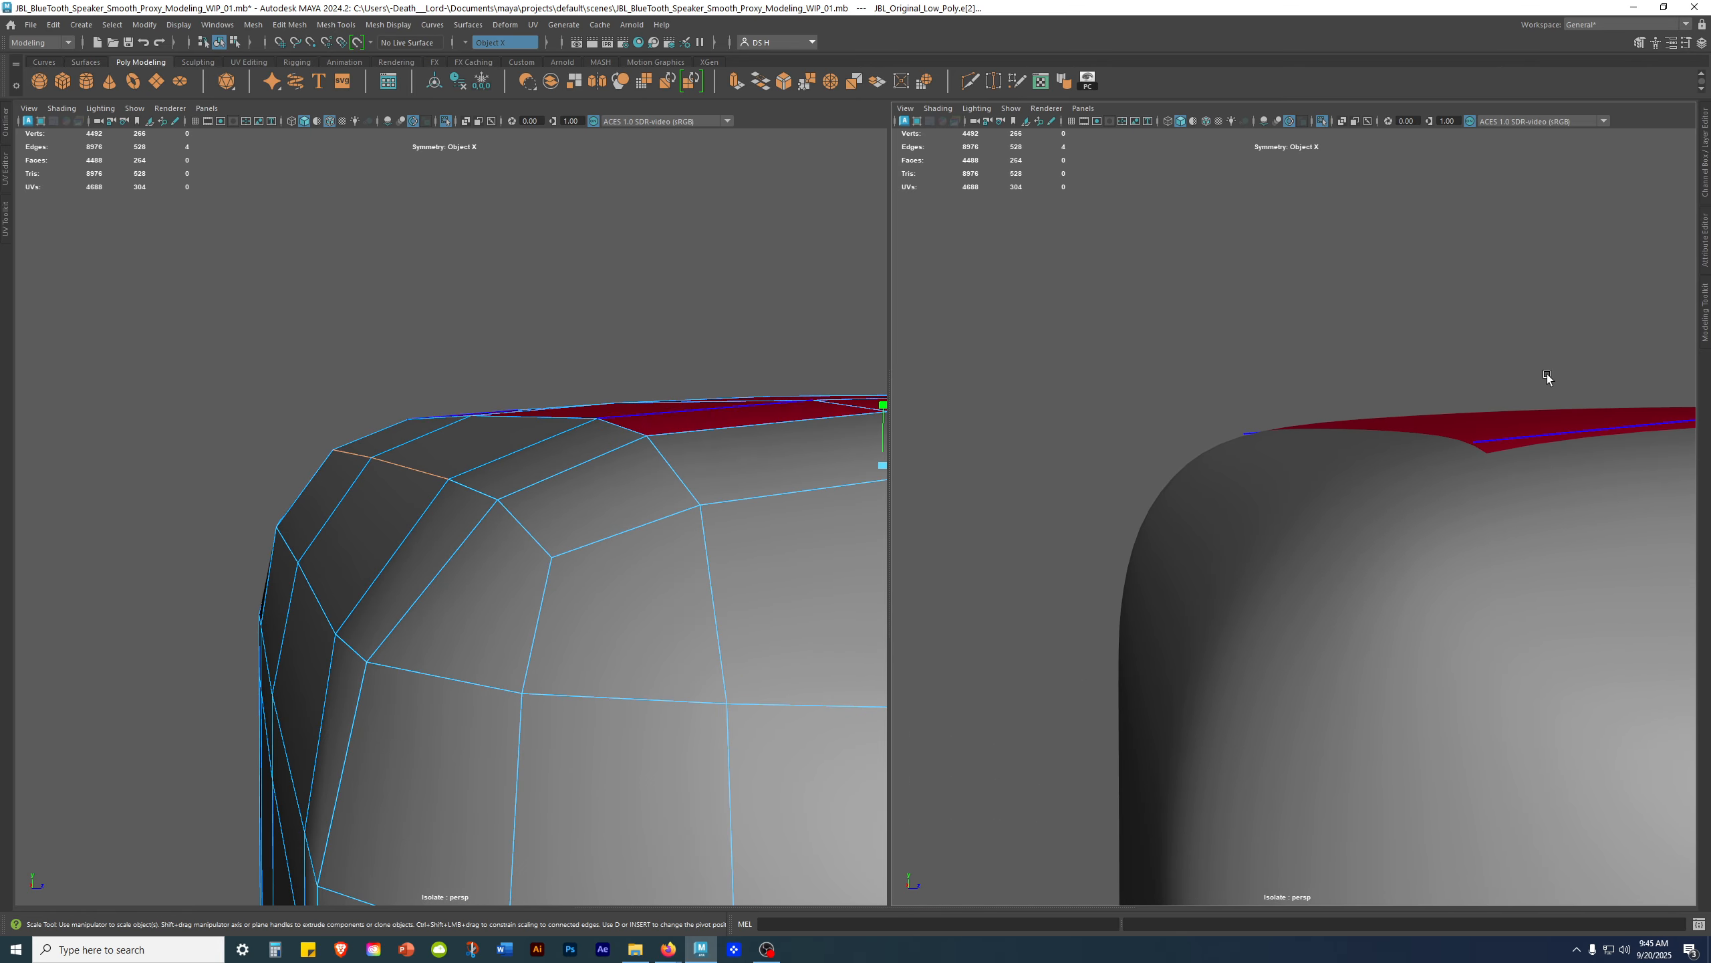
{"action": "key", "text": "shift+z"}
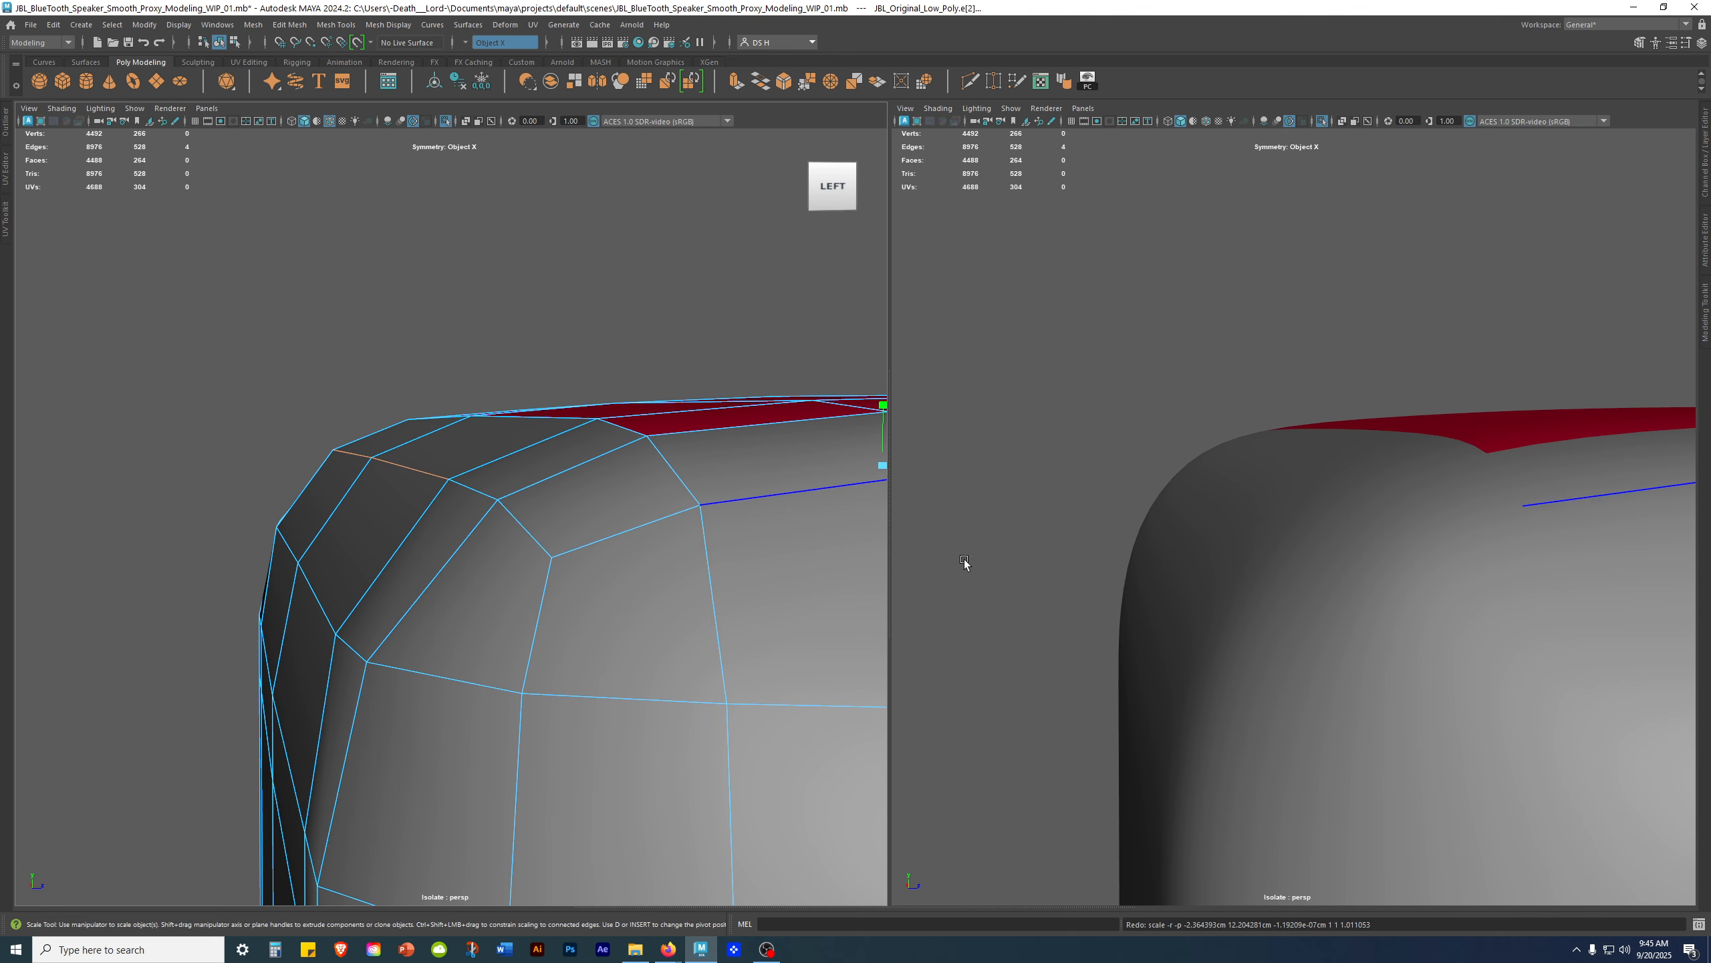
{"action": "left_click_drag", "start_coordinate": [965, 564], "coordinate": [1197, 530], "text": "alt"}
{"action": "left_click_drag", "start_coordinate": [694, 438], "coordinate": [351, 543], "text": "alt"}
{"action": "middle_click_drag", "start_coordinate": [559, 487], "coordinate": [466, 508], "text": "alt"}
{"action": "scroll", "coordinate": [463, 516], "scroll_direction": "down", "scroll_amount": 2}
{"action": "key", "text": "shift+z"}
Step: Select the grey vertices just outside the red strip's end corners in vertex mode and set symmetry to Object Z
{"action": "left_click_drag", "start_coordinate": [465, 517], "coordinate": [475, 554], "text": "alt"}
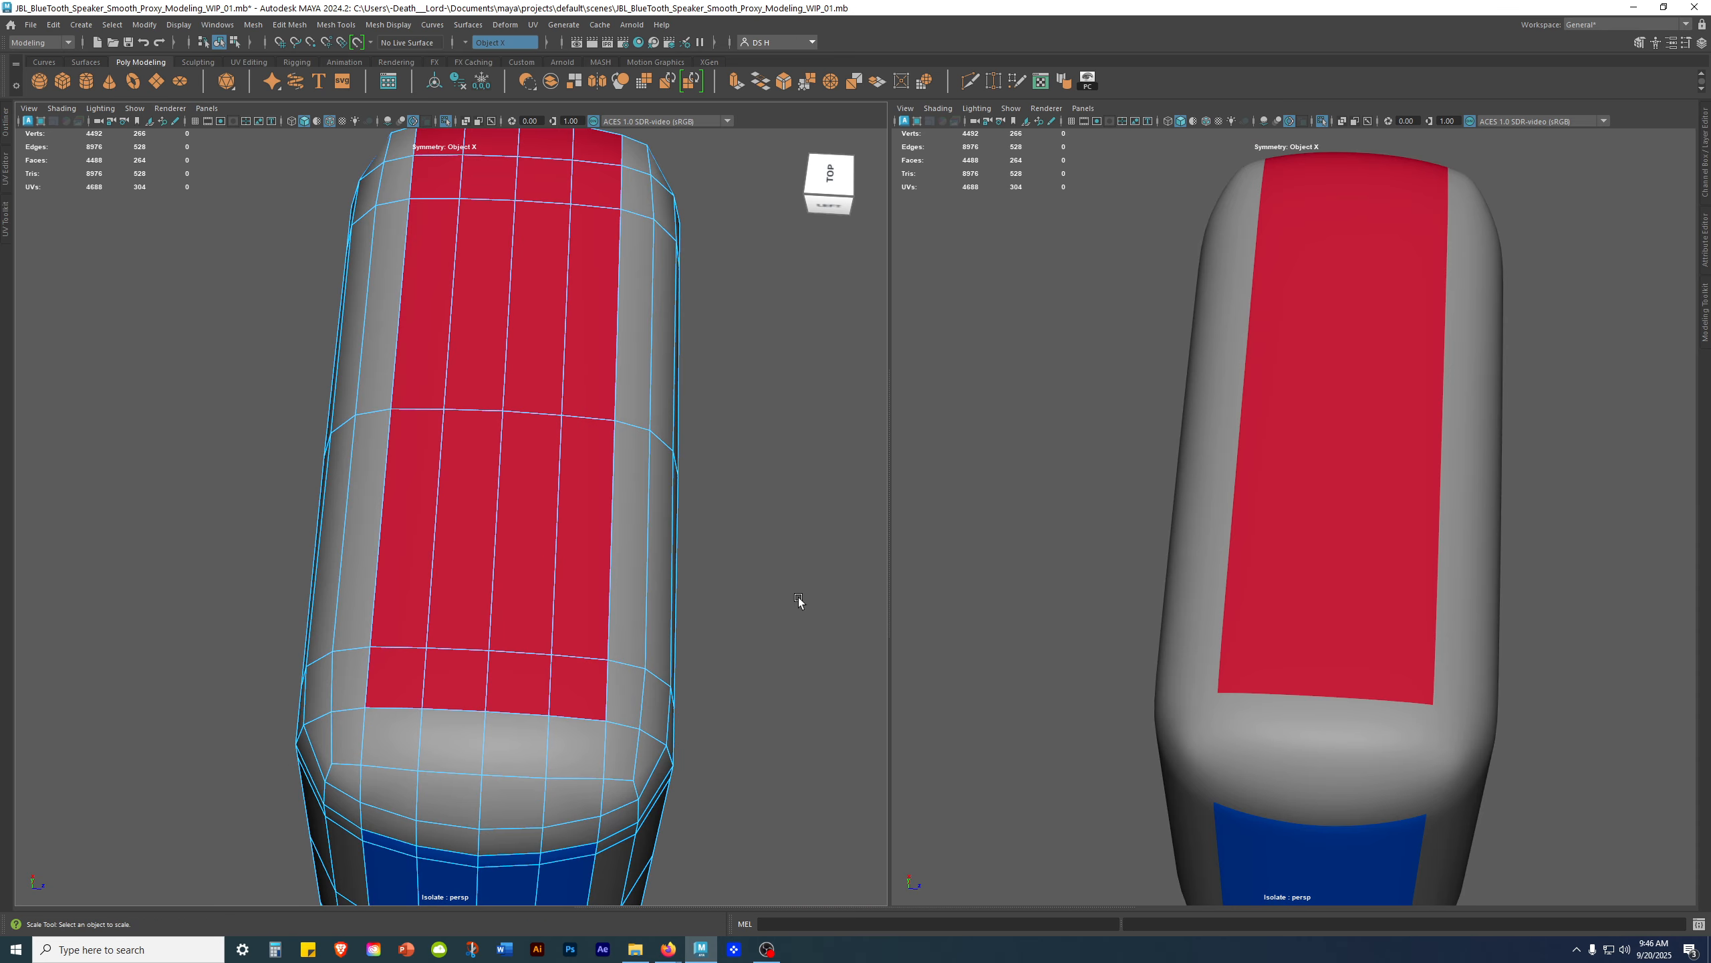
{"action": "left_click_drag", "start_coordinate": [633, 640], "coordinate": [634, 680], "text": "alt"}
{"action": "left_click_drag", "start_coordinate": [673, 492], "coordinate": [550, 516], "text": "alt"}
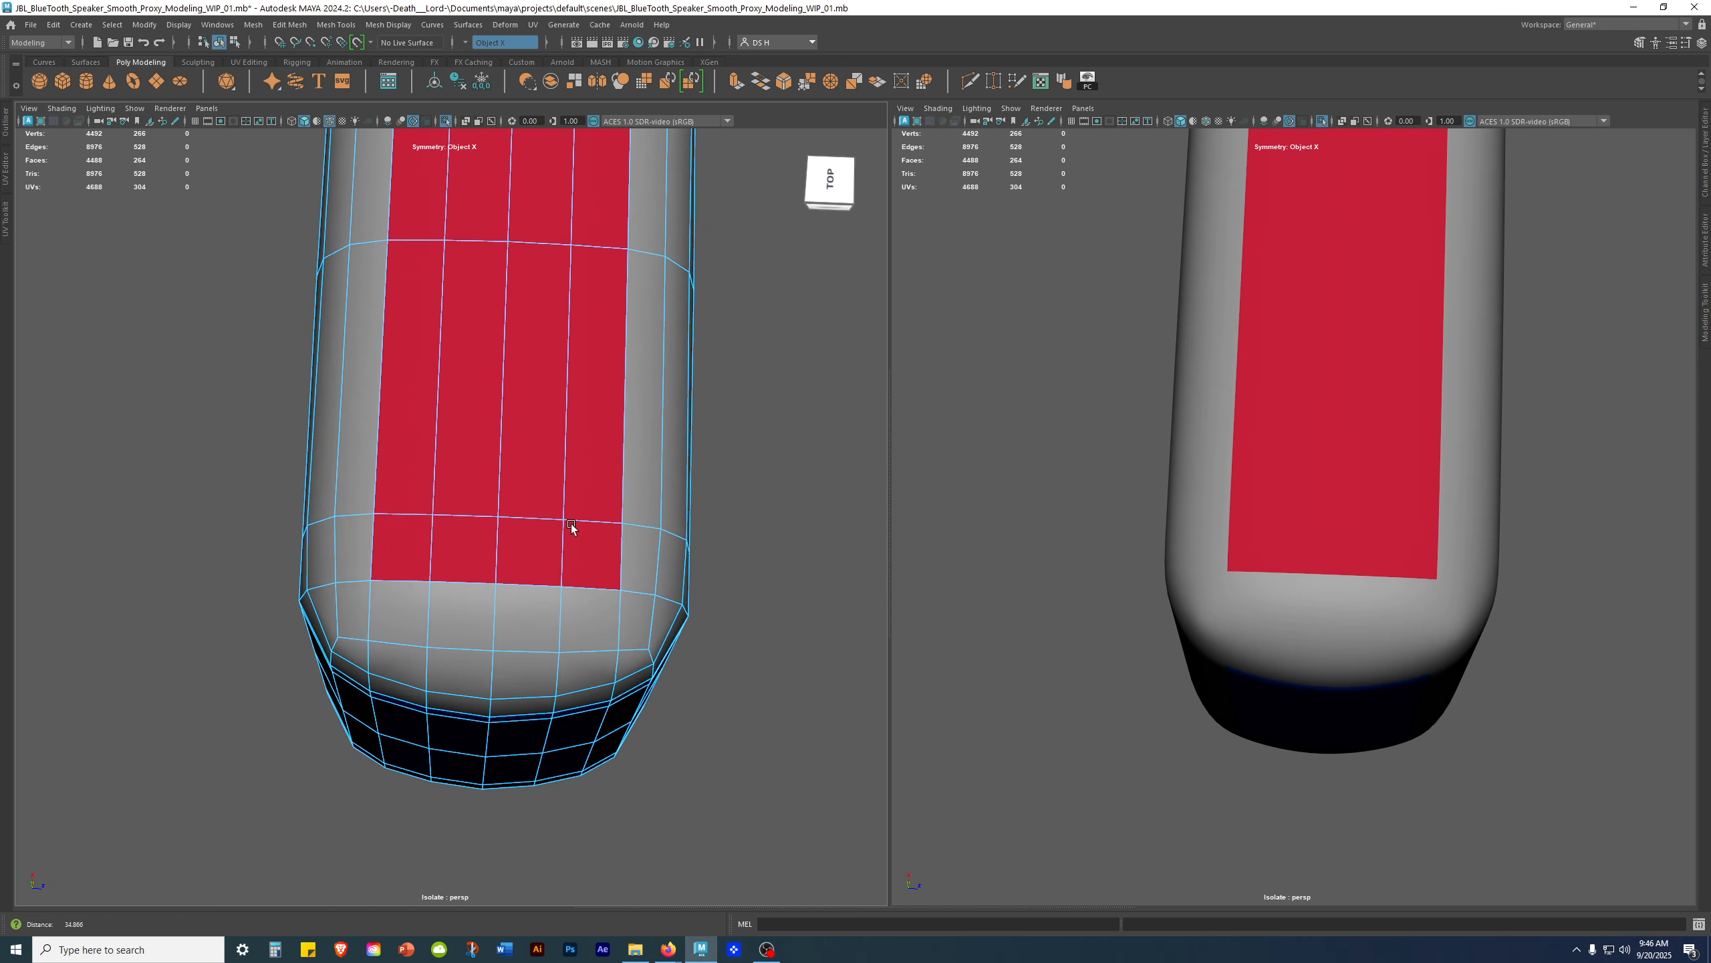
{"action": "right_click_drag", "start_coordinate": [550, 515], "coordinate": [621, 545], "text": "alt"}
{"action": "right_click_drag", "start_coordinate": [628, 484], "coordinate": [578, 721]}
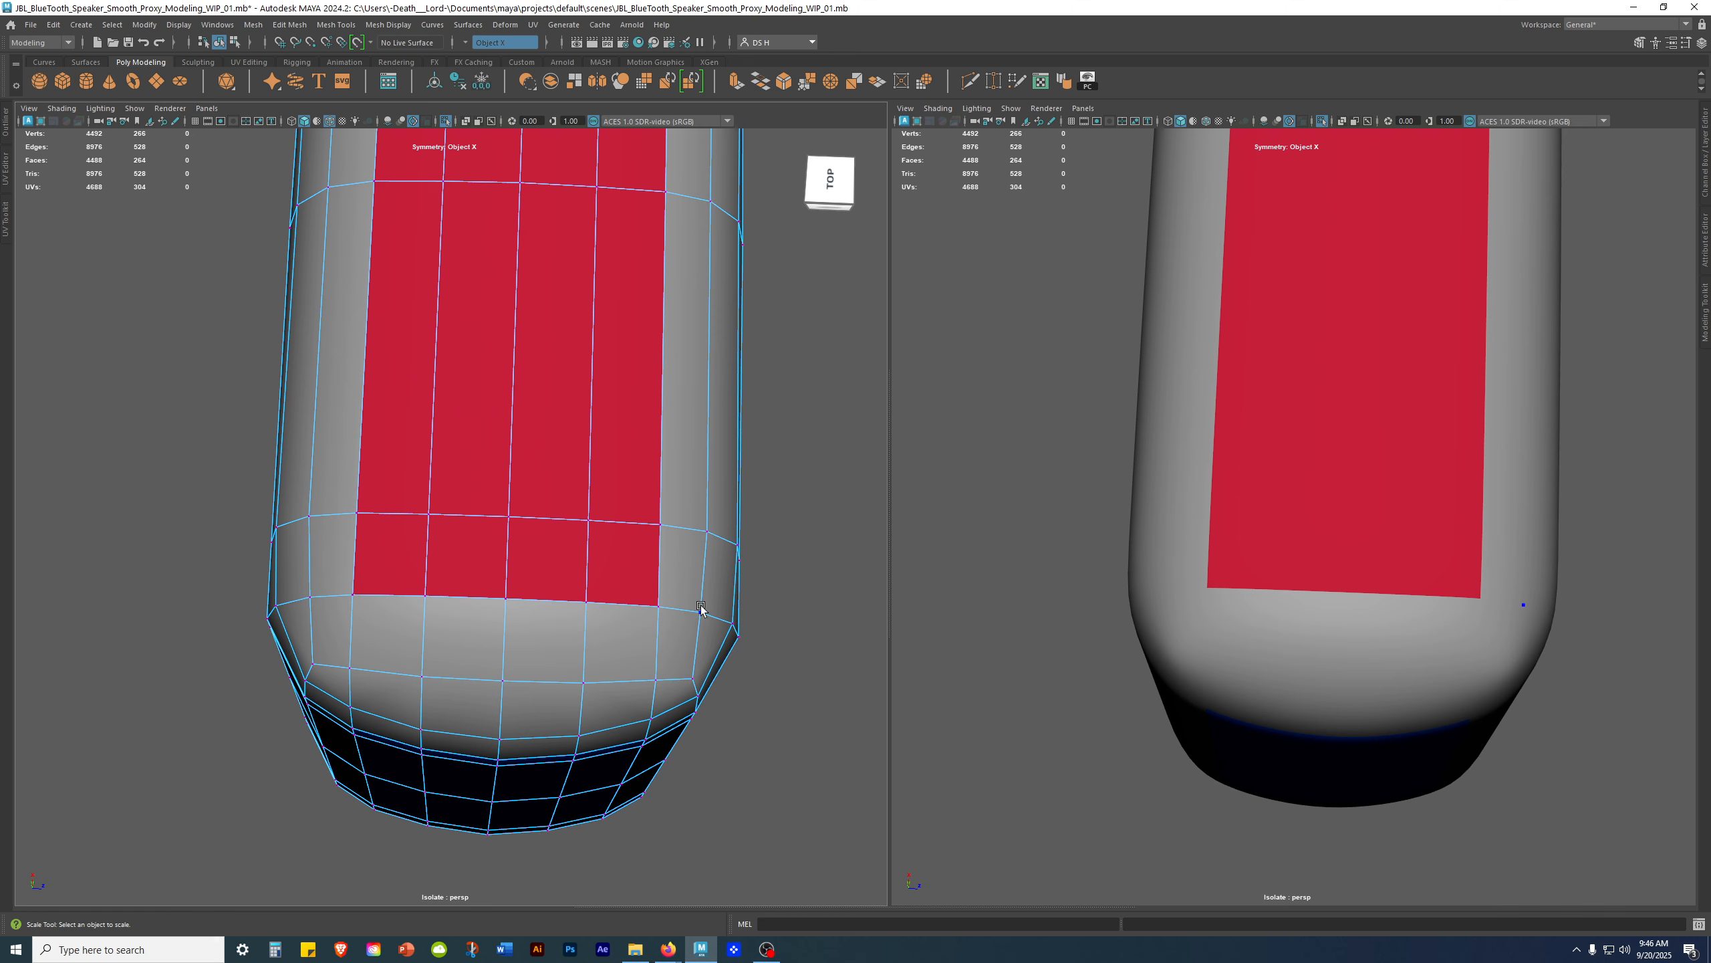
{"action": "left_click_drag", "start_coordinate": [753, 621], "coordinate": [484, 195], "text": "alt"}
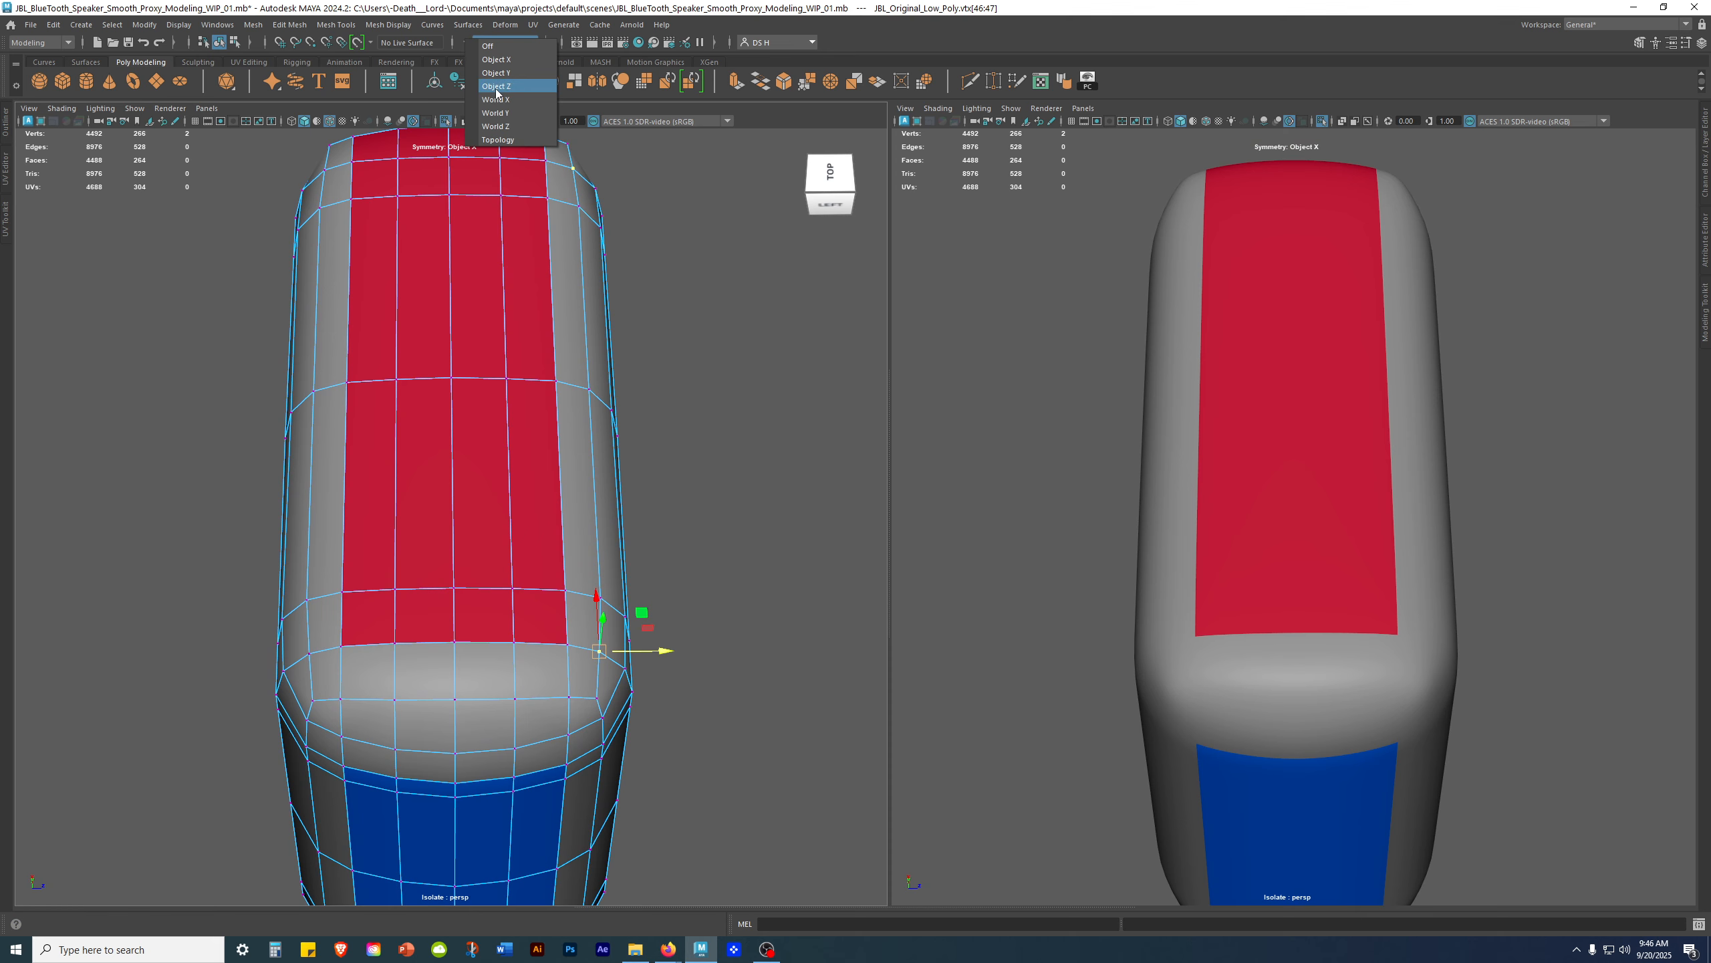
Step: Move the four mirrored grey vertices beside the red strip's ends outward along Z by about 0.05
{"action": "middle_click_drag", "start_coordinate": [576, 280], "coordinate": [591, 388], "text": "alt"}
{"action": "left_click_drag", "start_coordinate": [532, 422], "coordinate": [502, 230], "text": "alt"}
{"action": "middle_click_drag", "start_coordinate": [503, 229], "coordinate": [529, 381], "text": "alt"}
{"action": "right_click_drag", "start_coordinate": [529, 381], "coordinate": [616, 591], "text": "alt"}
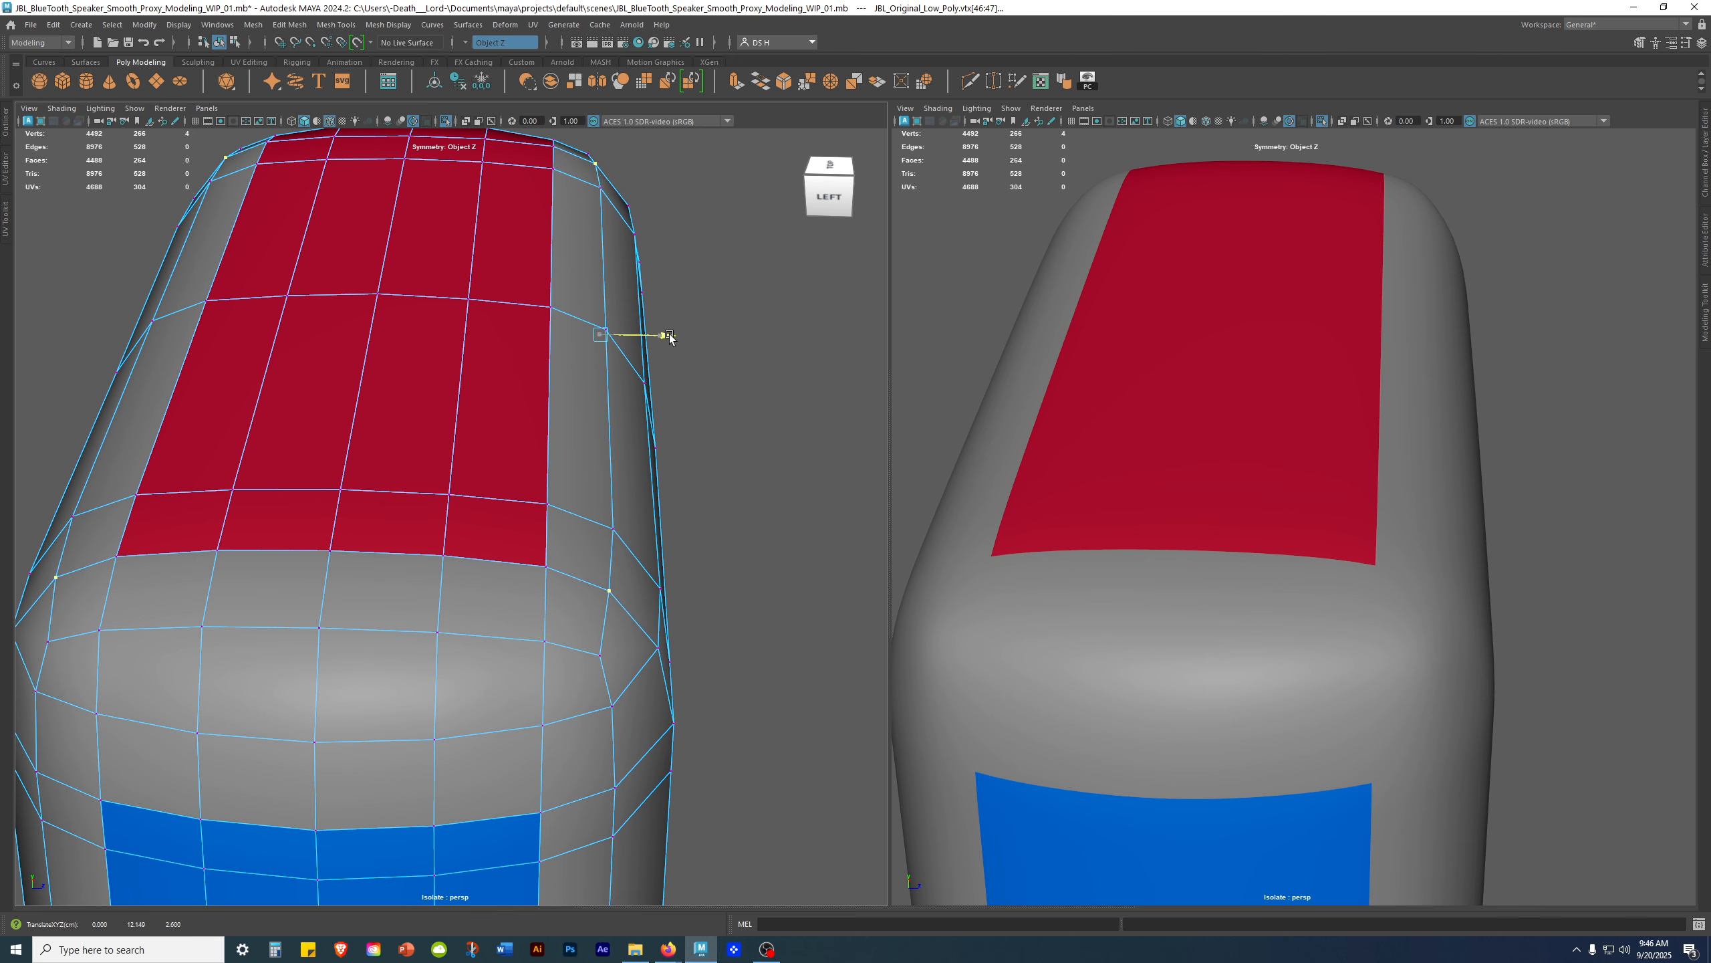
Step: Compare the smoothed top corner without and with the four-vertex move by undoing and redoing it
{"action": "left_click_drag", "start_coordinate": [1373, 624], "coordinate": [1381, 599], "text": "alt"}
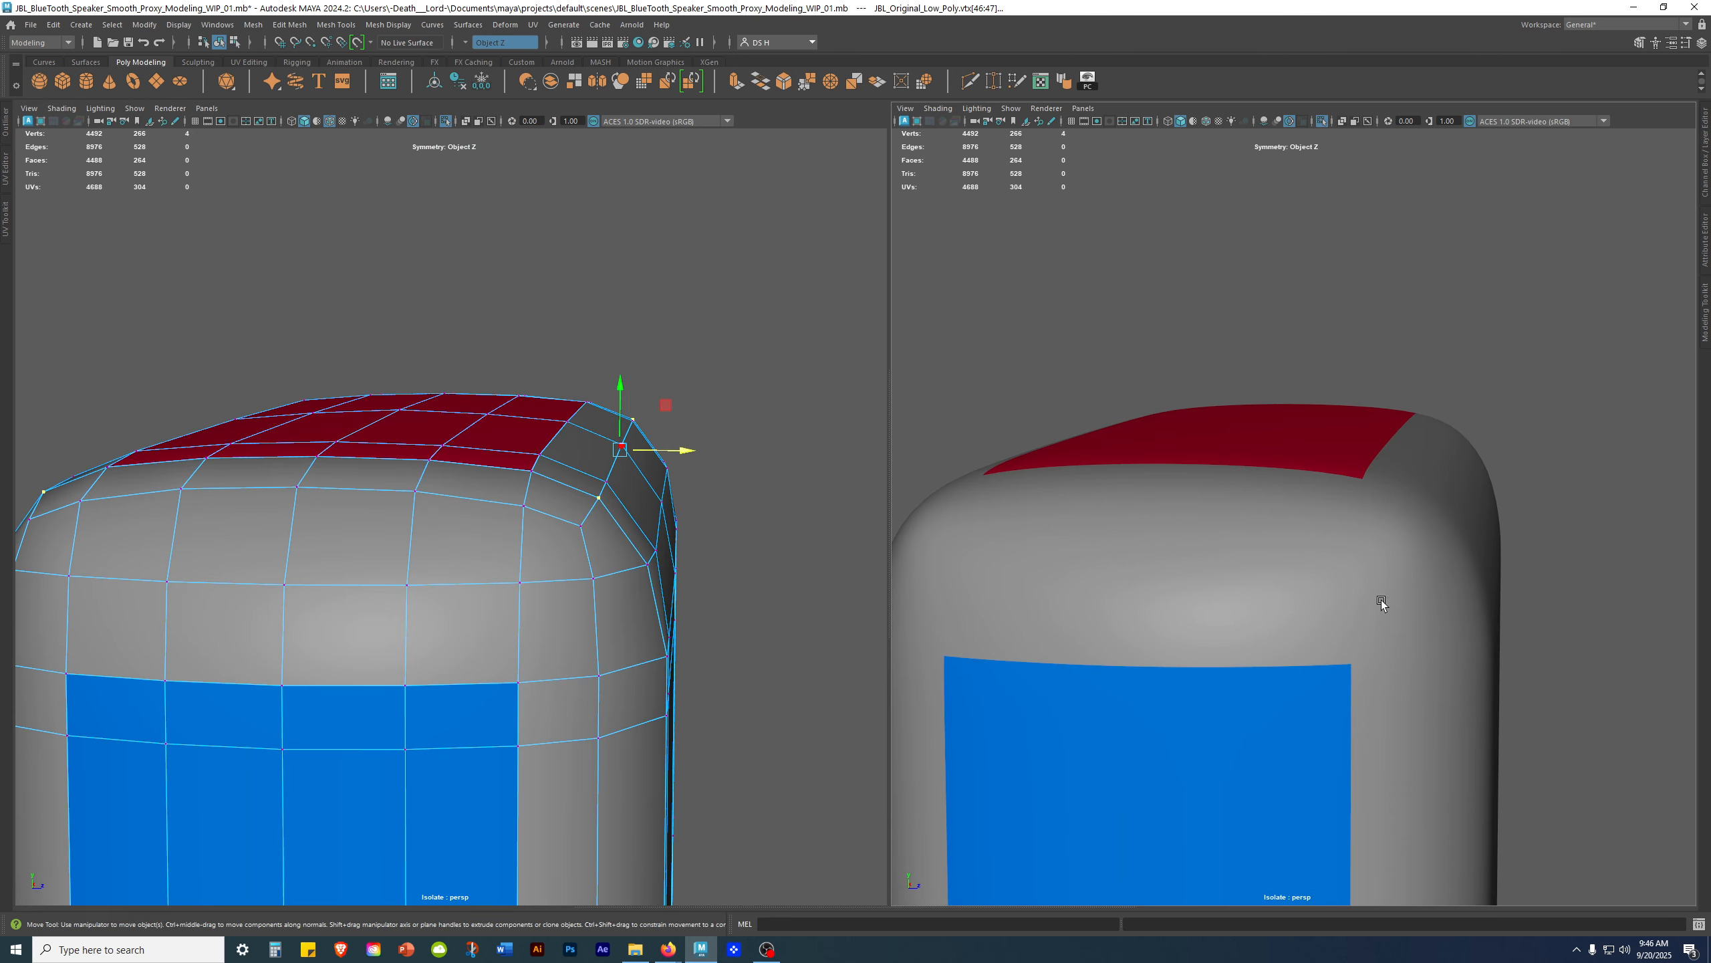
{"action": "middle_click_drag", "start_coordinate": [1476, 449], "coordinate": [1355, 376], "text": "alt"}
{"action": "right_click_drag", "start_coordinate": [1356, 376], "coordinate": [1581, 465], "text": "alt"}
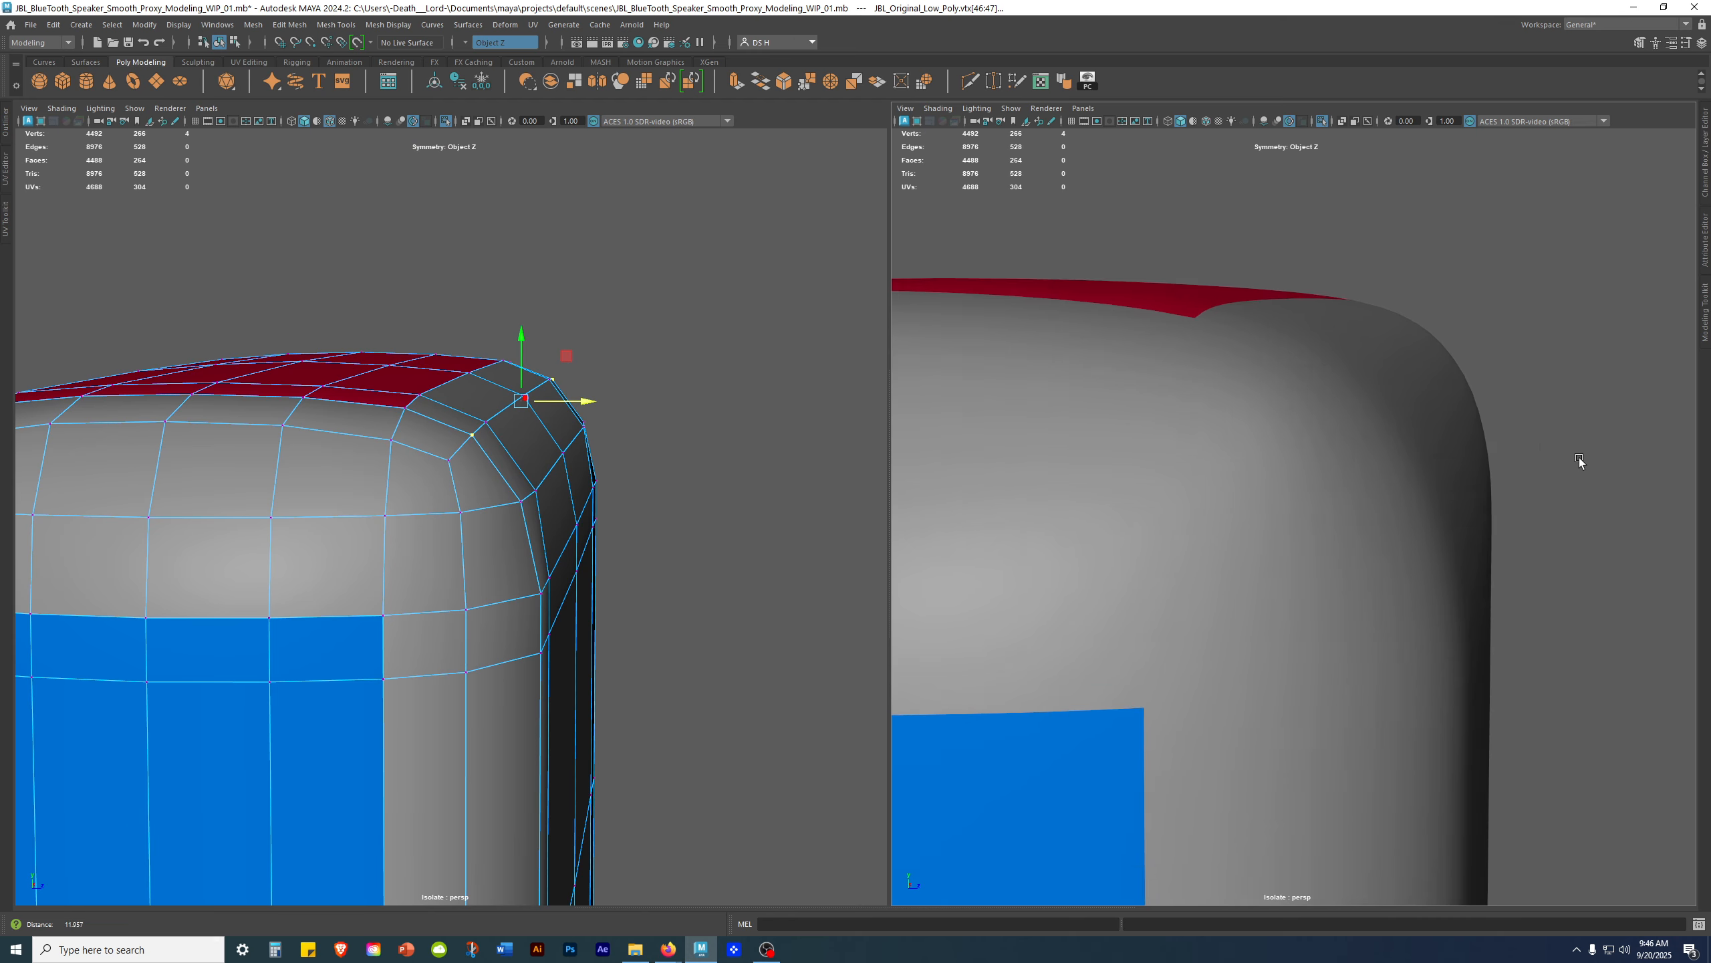
{"action": "key", "text": "ctrl+y"}
{"action": "left_click_drag", "start_coordinate": [561, 556], "coordinate": [545, 550], "text": "alt"}
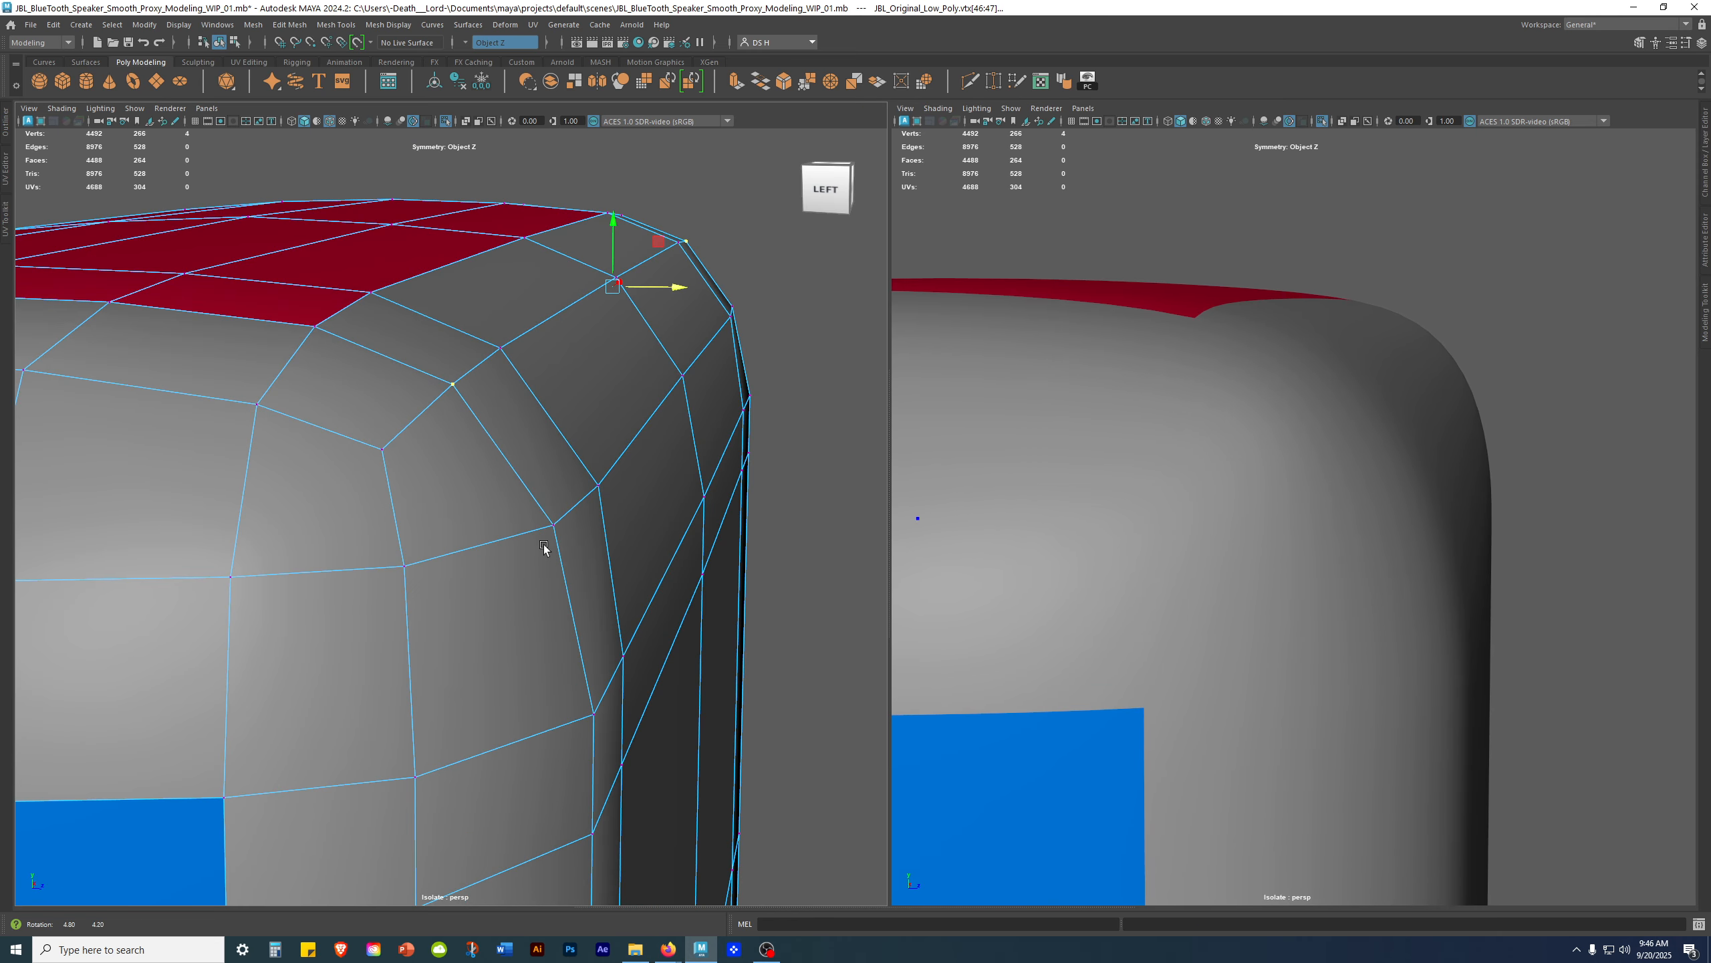
{"action": "key", "text": "ctrl+y"}
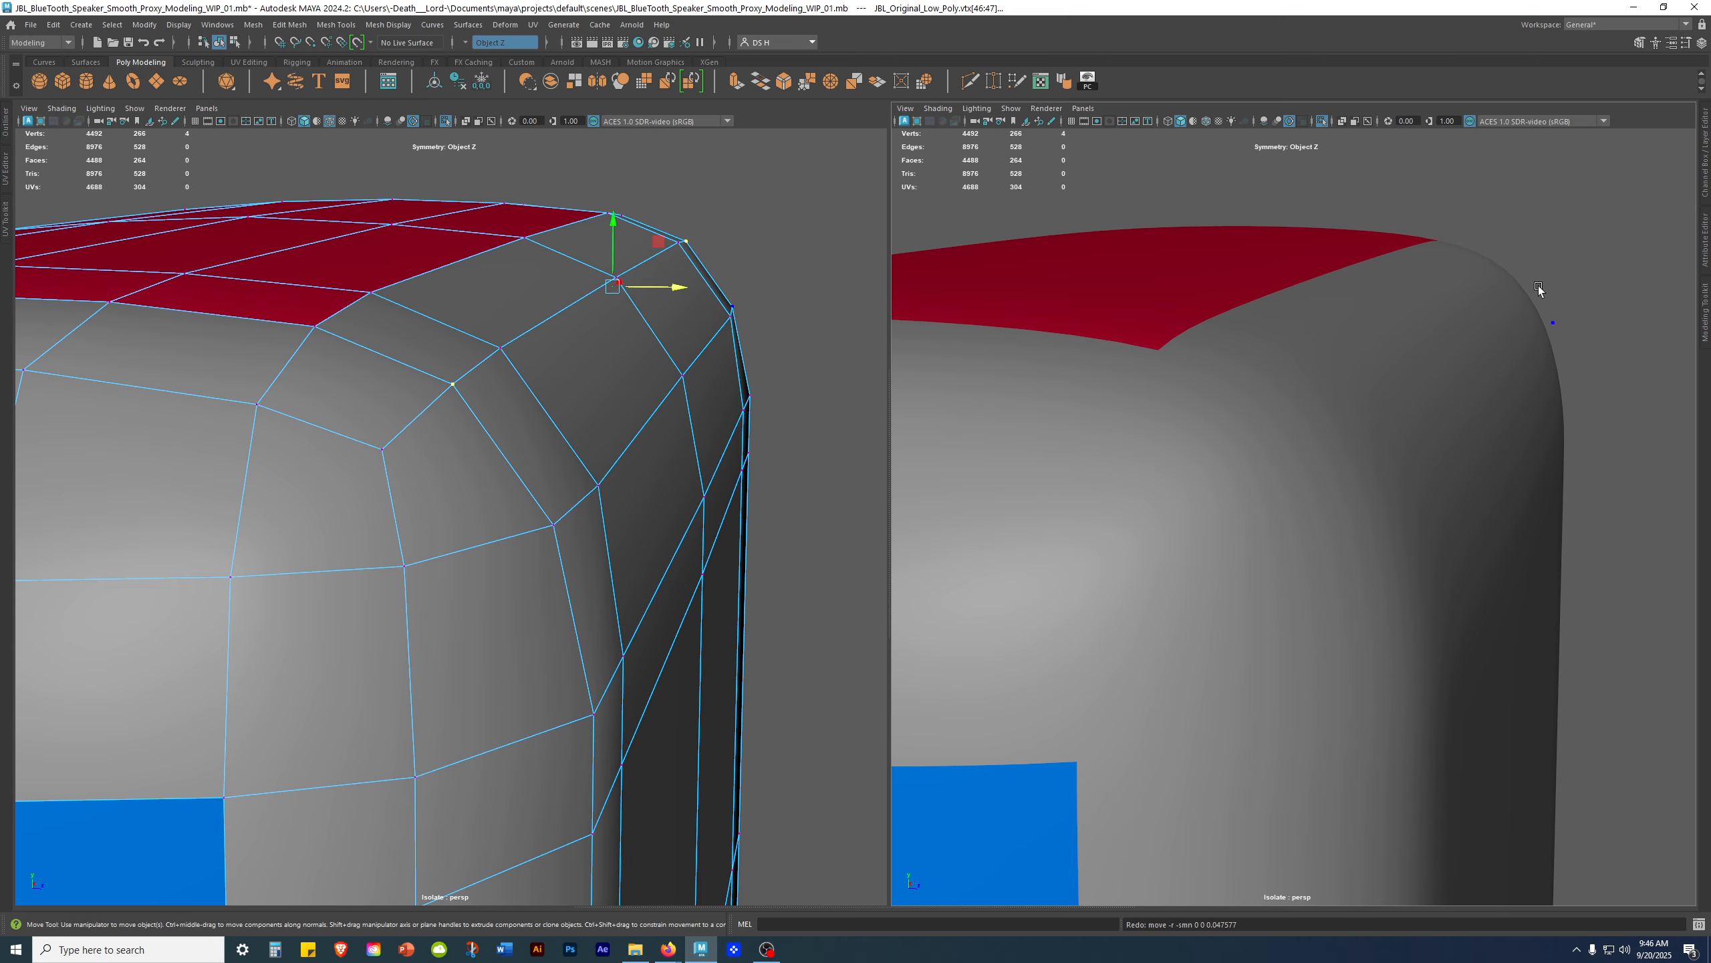
{"action": "key", "text": "ctrl+y"}
Step: Clear the vertex selection, return the mesh to object mode and examine the speaker's overall form
{"action": "right_click_drag", "start_coordinate": [775, 499], "coordinate": [699, 542], "text": "alt"}
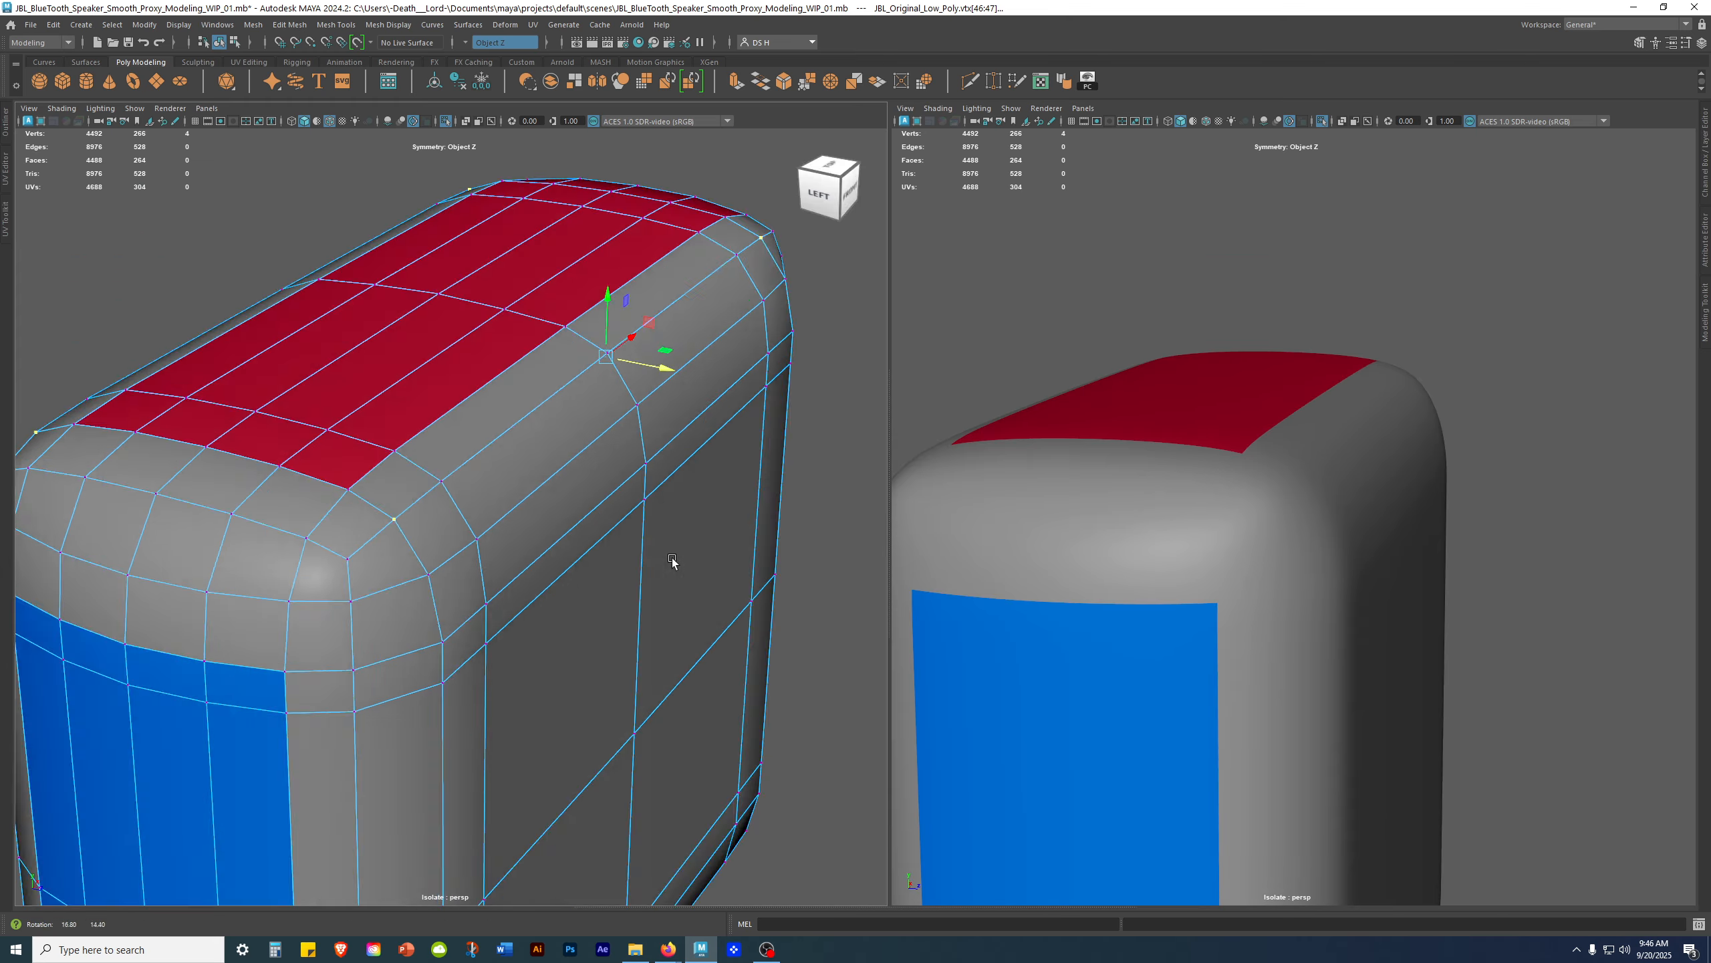
{"action": "left_click_drag", "start_coordinate": [699, 542], "coordinate": [752, 686], "text": "alt"}
{"action": "left_click", "coordinate": [752, 687]}
{"action": "right_click_drag", "start_coordinate": [751, 686], "coordinate": [481, 649], "text": "alt"}
{"action": "left_click_drag", "start_coordinate": [482, 649], "coordinate": [680, 417], "text": "alt"}
{"action": "right_click_drag", "start_coordinate": [473, 379], "coordinate": [579, 323]}
{"action": "left_click", "coordinate": [745, 224]}
{"action": "left_click_drag", "start_coordinate": [650, 284], "coordinate": [599, 454], "text": "alt"}
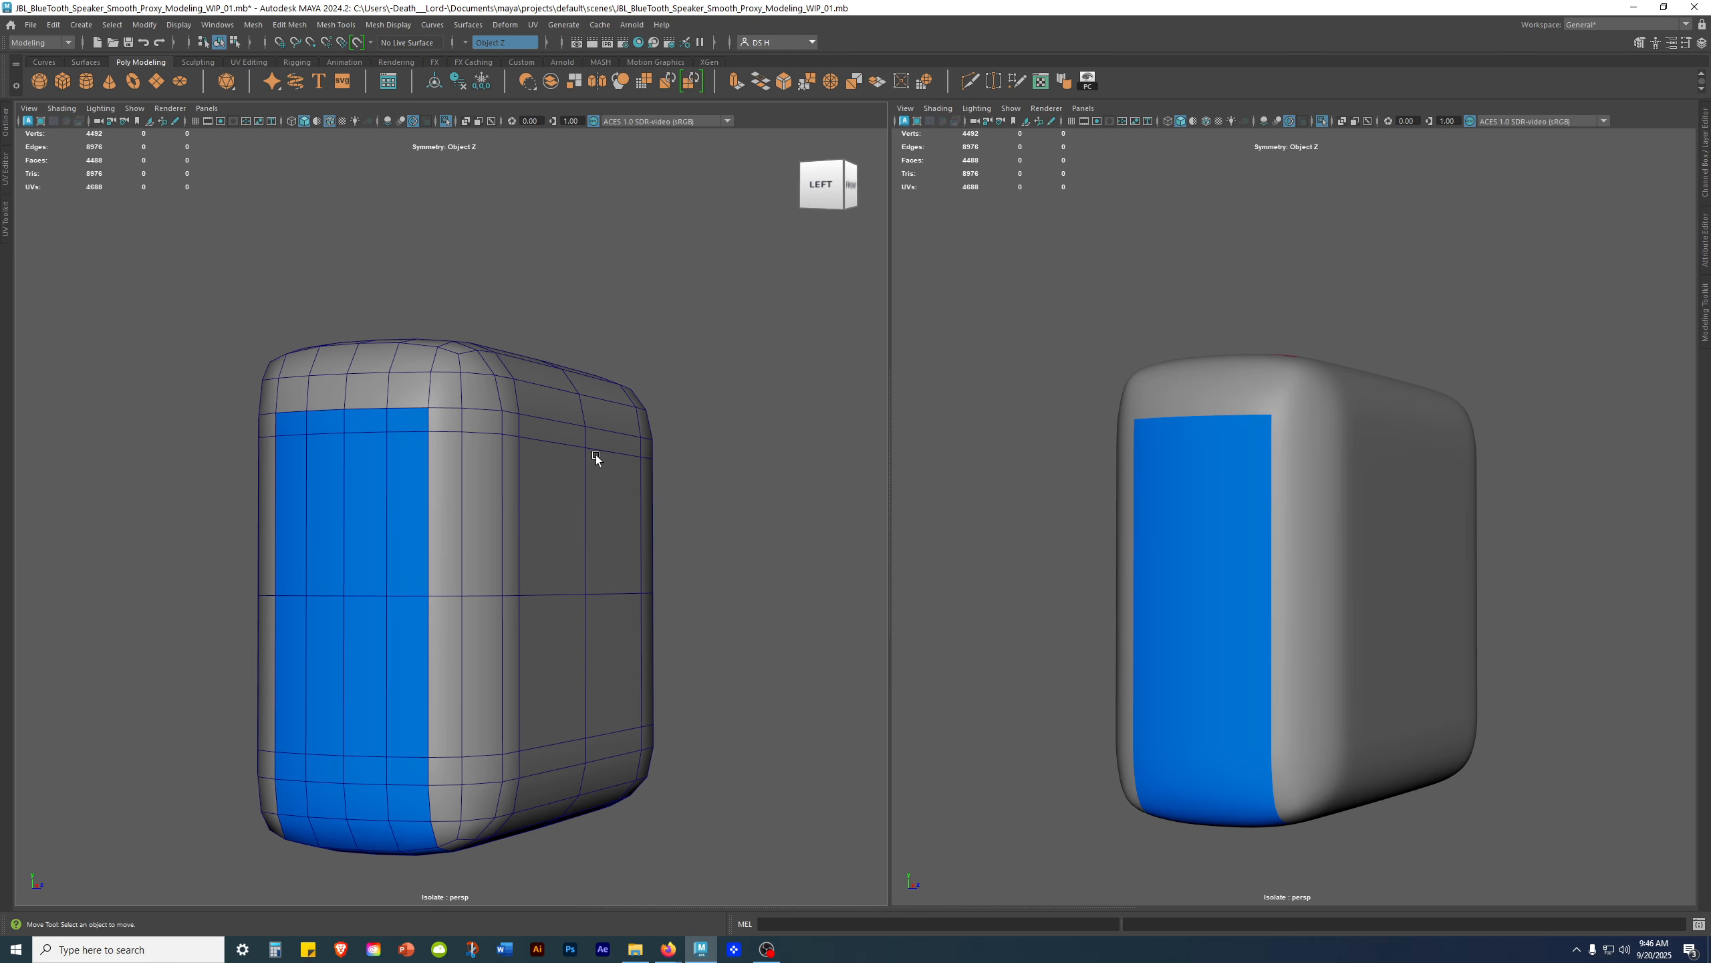
Step: Select the mirrored pair of grey corner vertices above the blue panel, check the smoothed corner and clear the selection
{"action": "left_click_drag", "start_coordinate": [594, 455], "coordinate": [395, 436], "text": "alt"}
{"action": "right_click_drag", "start_coordinate": [396, 435], "coordinate": [537, 507], "text": "alt"}
{"action": "left_click_drag", "start_coordinate": [538, 507], "coordinate": [473, 489], "text": "alt"}
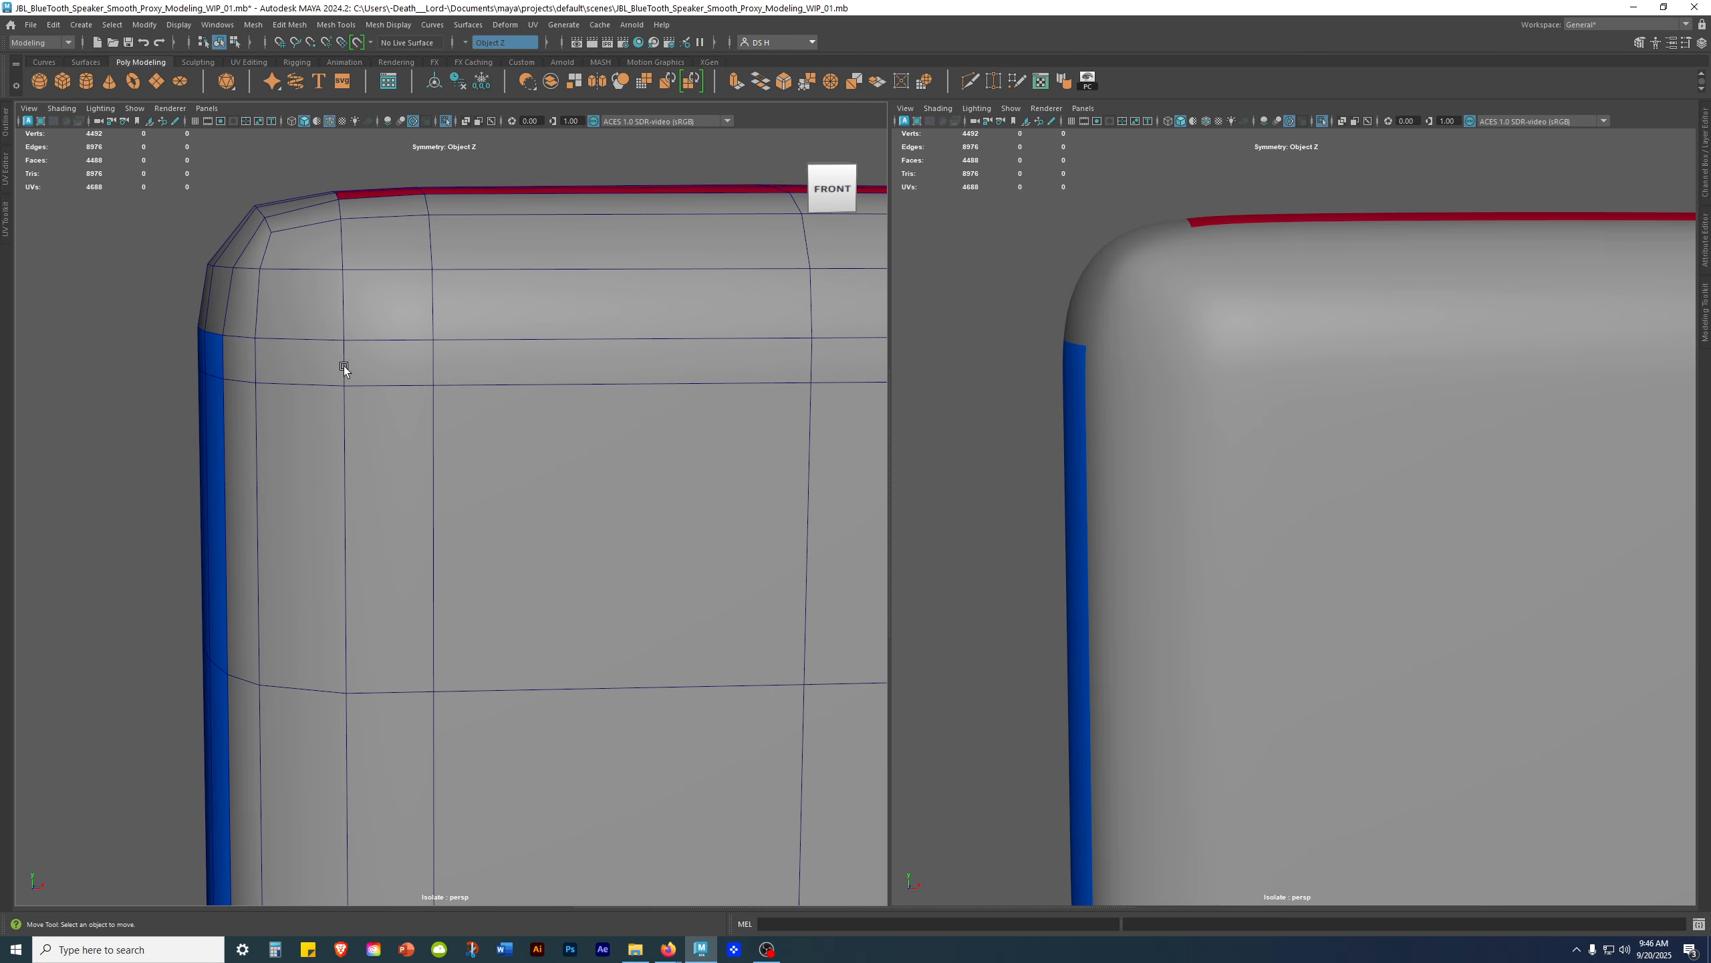
{"action": "left_click_drag", "start_coordinate": [1075, 388], "coordinate": [1169, 415], "text": "alt"}
{"action": "left_click_drag", "start_coordinate": [382, 355], "coordinate": [615, 375], "text": "alt"}
{"action": "right_click_drag", "start_coordinate": [615, 375], "coordinate": [608, 343]}
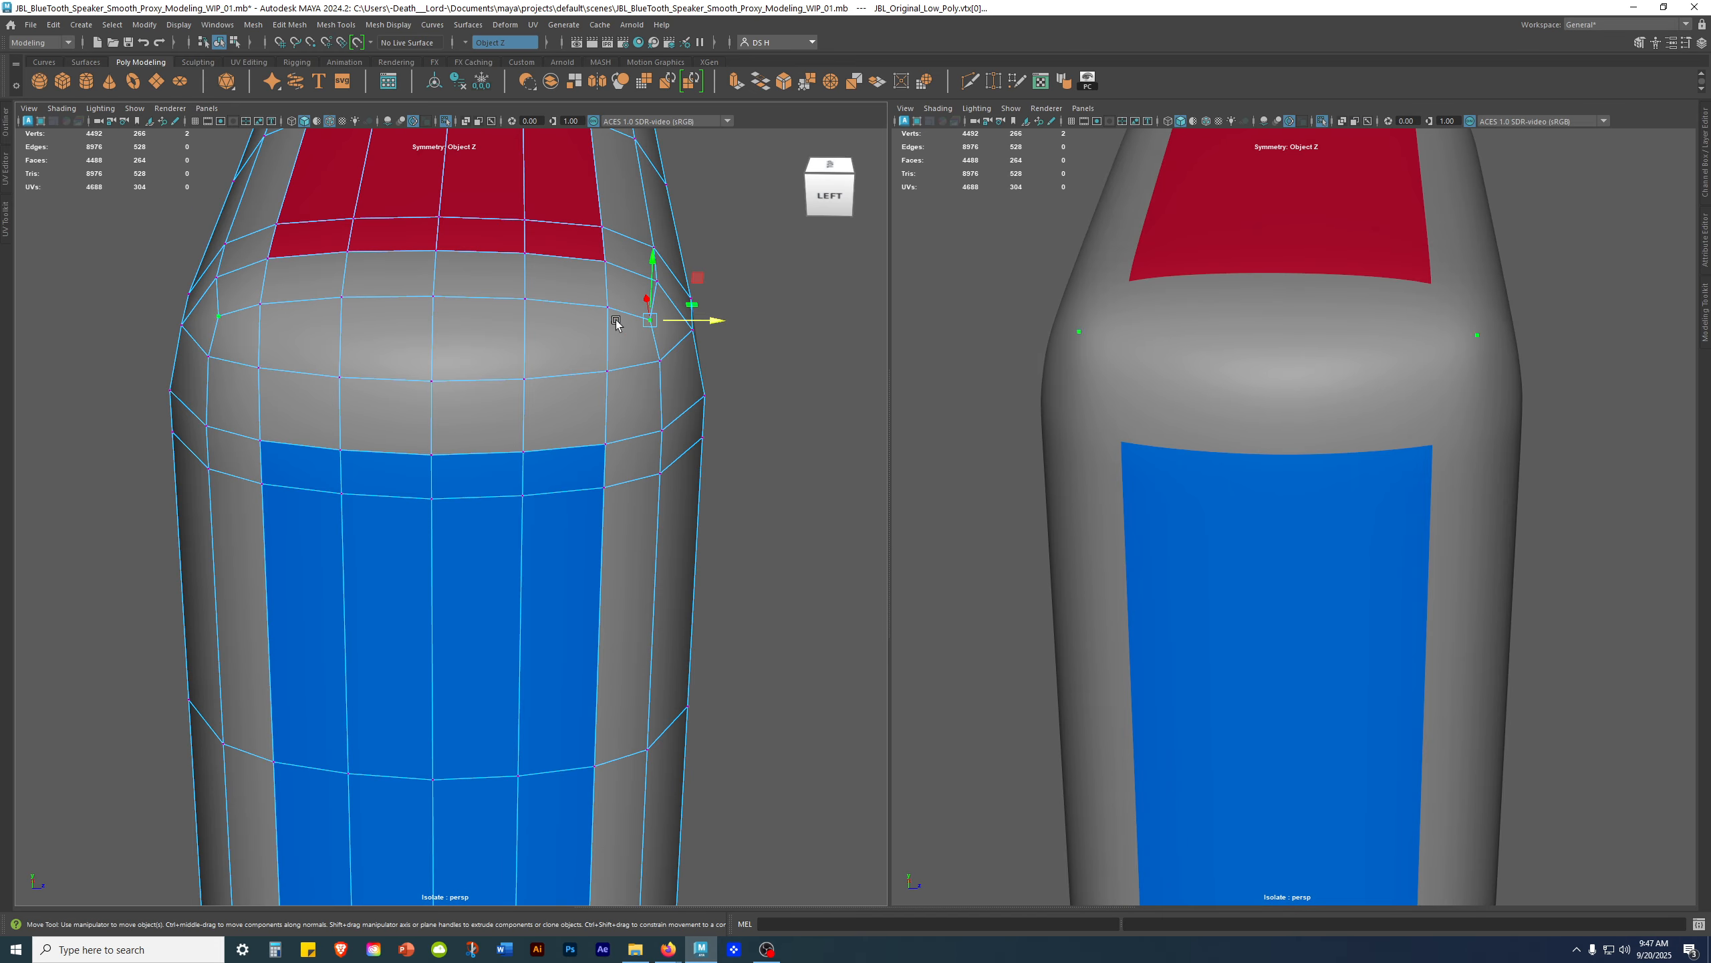
{"action": "left_click_drag", "start_coordinate": [1354, 364], "coordinate": [1303, 433], "text": "alt"}
{"action": "left_click_drag", "start_coordinate": [639, 480], "coordinate": [602, 290], "text": "alt"}
{"action": "left_click", "coordinate": [602, 290]}
Step: Examine the smoothed corners between the red strip and the blue panel from several angles
{"action": "left_click_drag", "start_coordinate": [639, 466], "coordinate": [594, 443], "text": "alt"}
{"action": "scroll", "coordinate": [593, 442], "scroll_direction": "down", "scroll_amount": 2}
{"action": "left_click_drag", "start_coordinate": [1225, 539], "coordinate": [1355, 556], "text": "alt"}
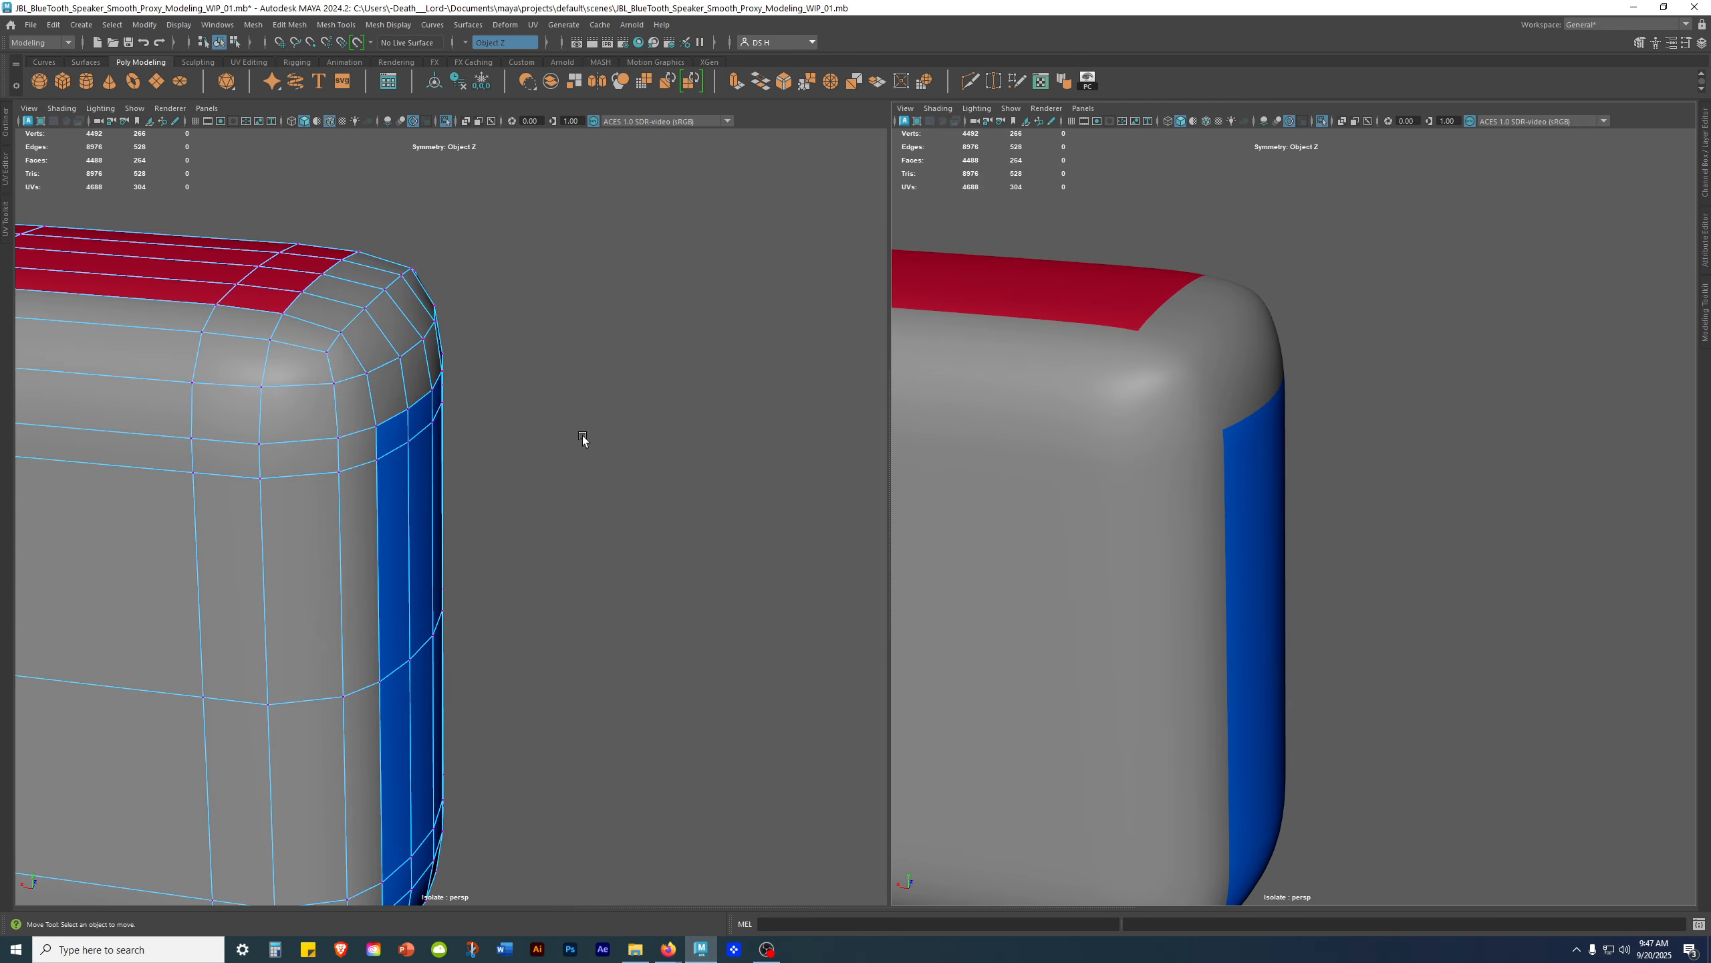
{"action": "mouse_move", "coordinate": [604, 413]}
{"action": "left_mouse_down", "text": "alt"}
{"action": "mouse_move", "coordinate": [588, 295]}
{"action": "mouse_move", "coordinate": [583, 416]}
{"action": "left_mouse_up", "text": "alt"}
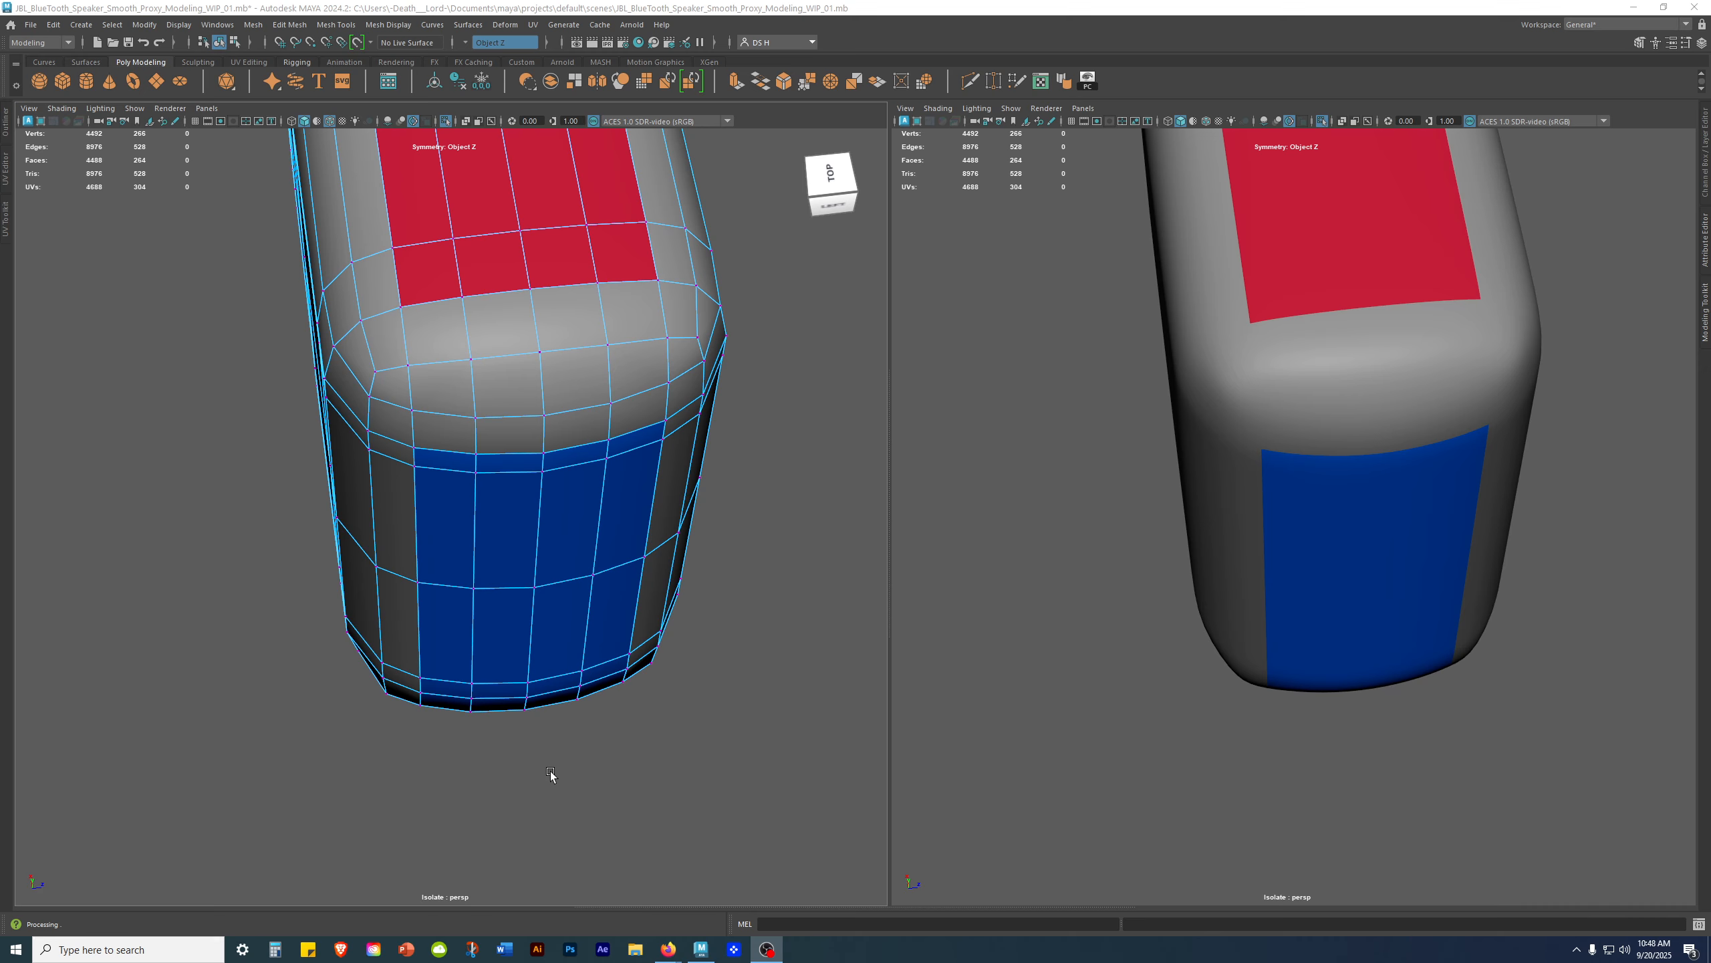
{"action": "left_click_drag", "start_coordinate": [636, 593], "coordinate": [676, 573], "text": "alt"}
Step: Maximize the perspective view, examine the curvature of the speaker's underside end and restore the multi-view layout
{"action": "key", "text": "space"}
{"action": "left_click_drag", "start_coordinate": [1054, 573], "coordinate": [846, 544], "text": "alt"}
{"action": "left_click_drag", "start_coordinate": [1144, 546], "coordinate": [936, 451], "text": "alt"}
{"action": "right_click_drag", "start_coordinate": [936, 451], "coordinate": [1055, 670], "text": "alt"}
{"action": "scroll", "coordinate": [1039, 549], "scroll_direction": "up", "scroll_amount": 8}
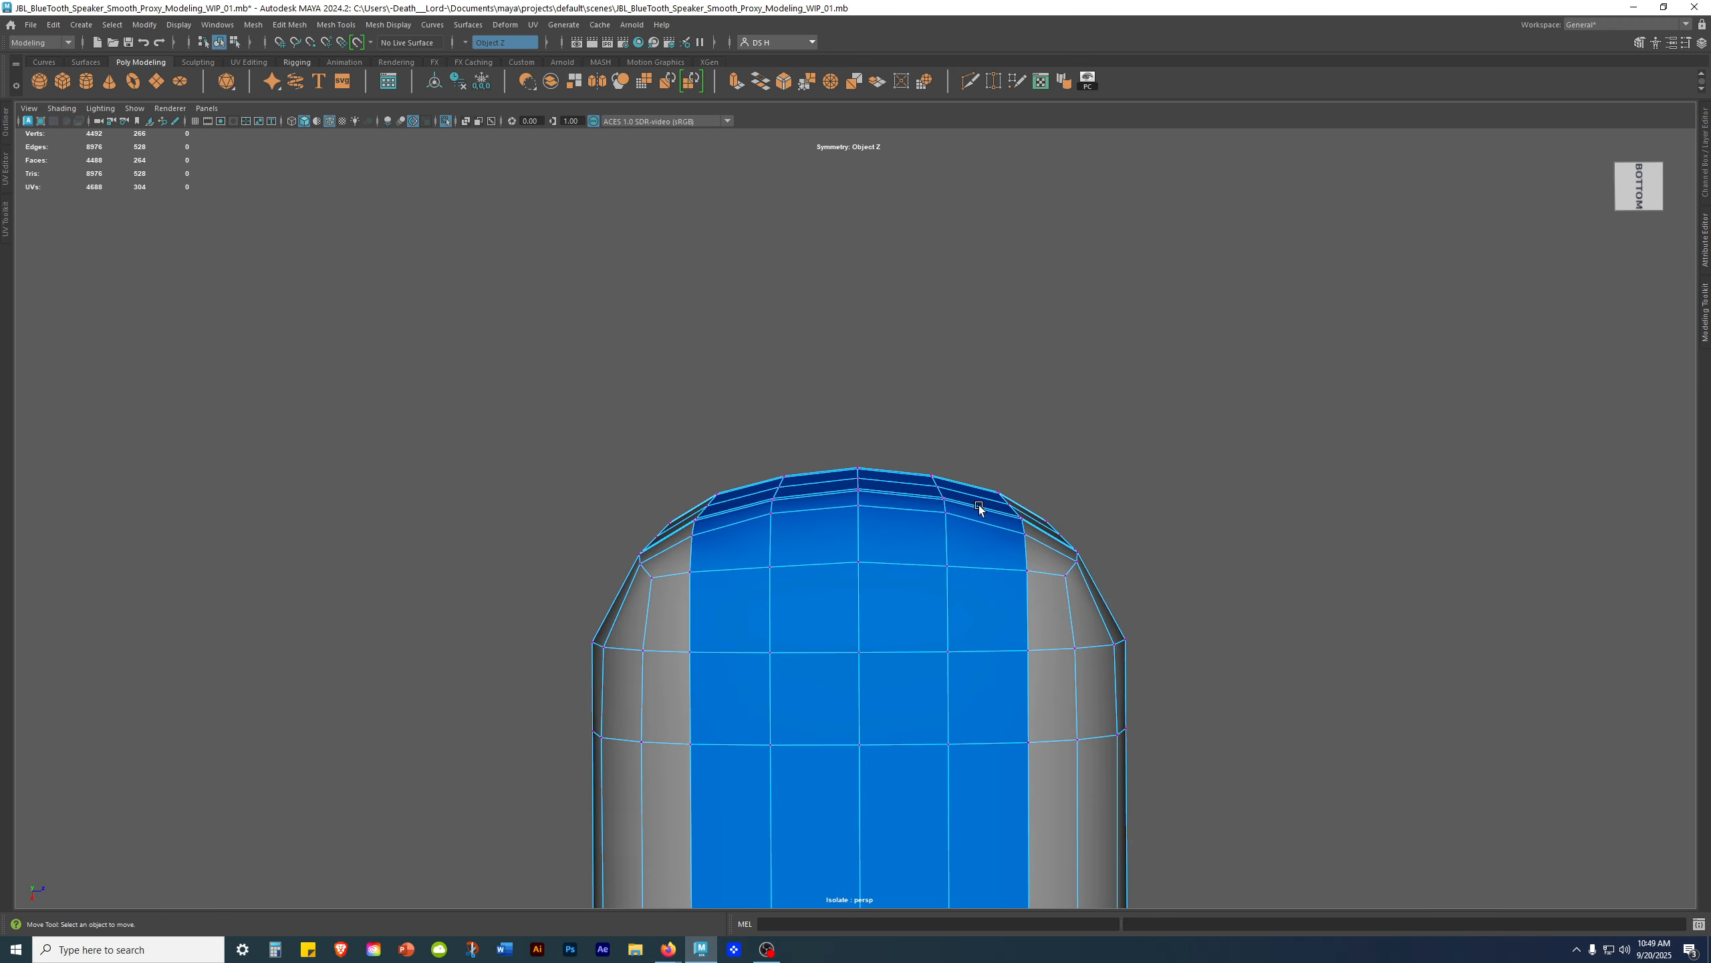
{"action": "middle_click_drag", "start_coordinate": [1069, 559], "coordinate": [1113, 615], "text": "alt"}
{"action": "middle_click_drag", "start_coordinate": [1158, 527], "coordinate": [1214, 547], "text": "alt"}
{"action": "key", "text": "space"}
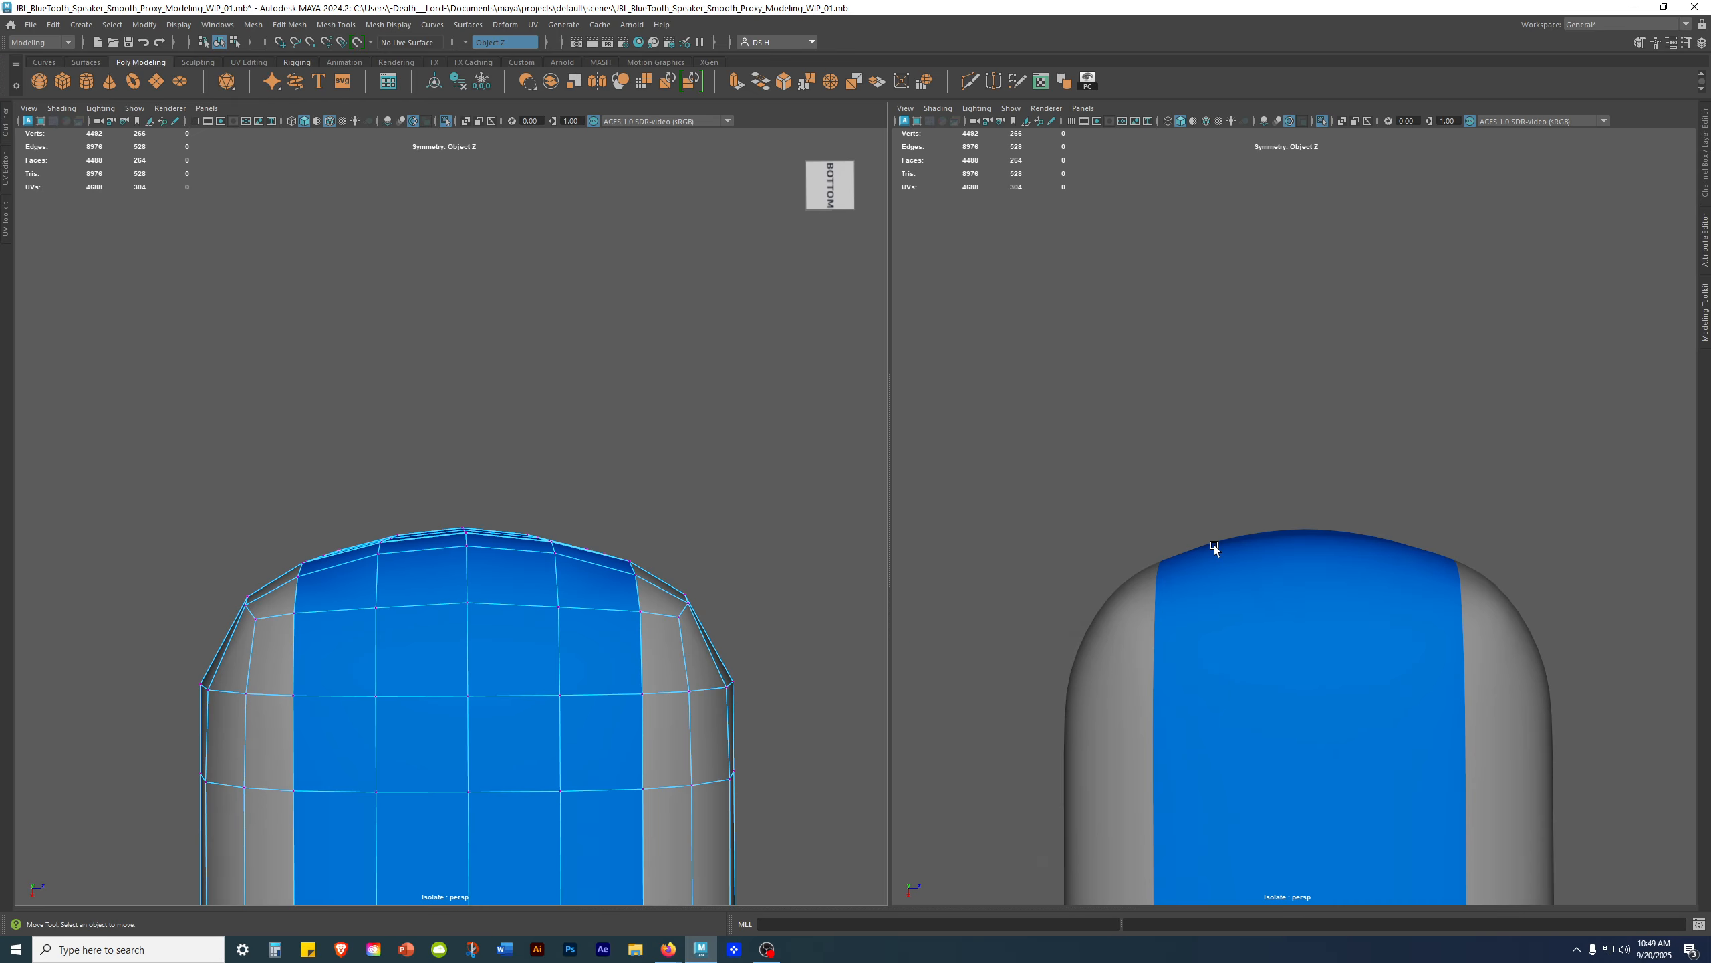
Step: Bring the front and side orthographic views into the layout, enlarge them and centre the speaker in the front view
{"action": "left_click_drag", "start_coordinate": [810, 908], "coordinate": [808, 458]}
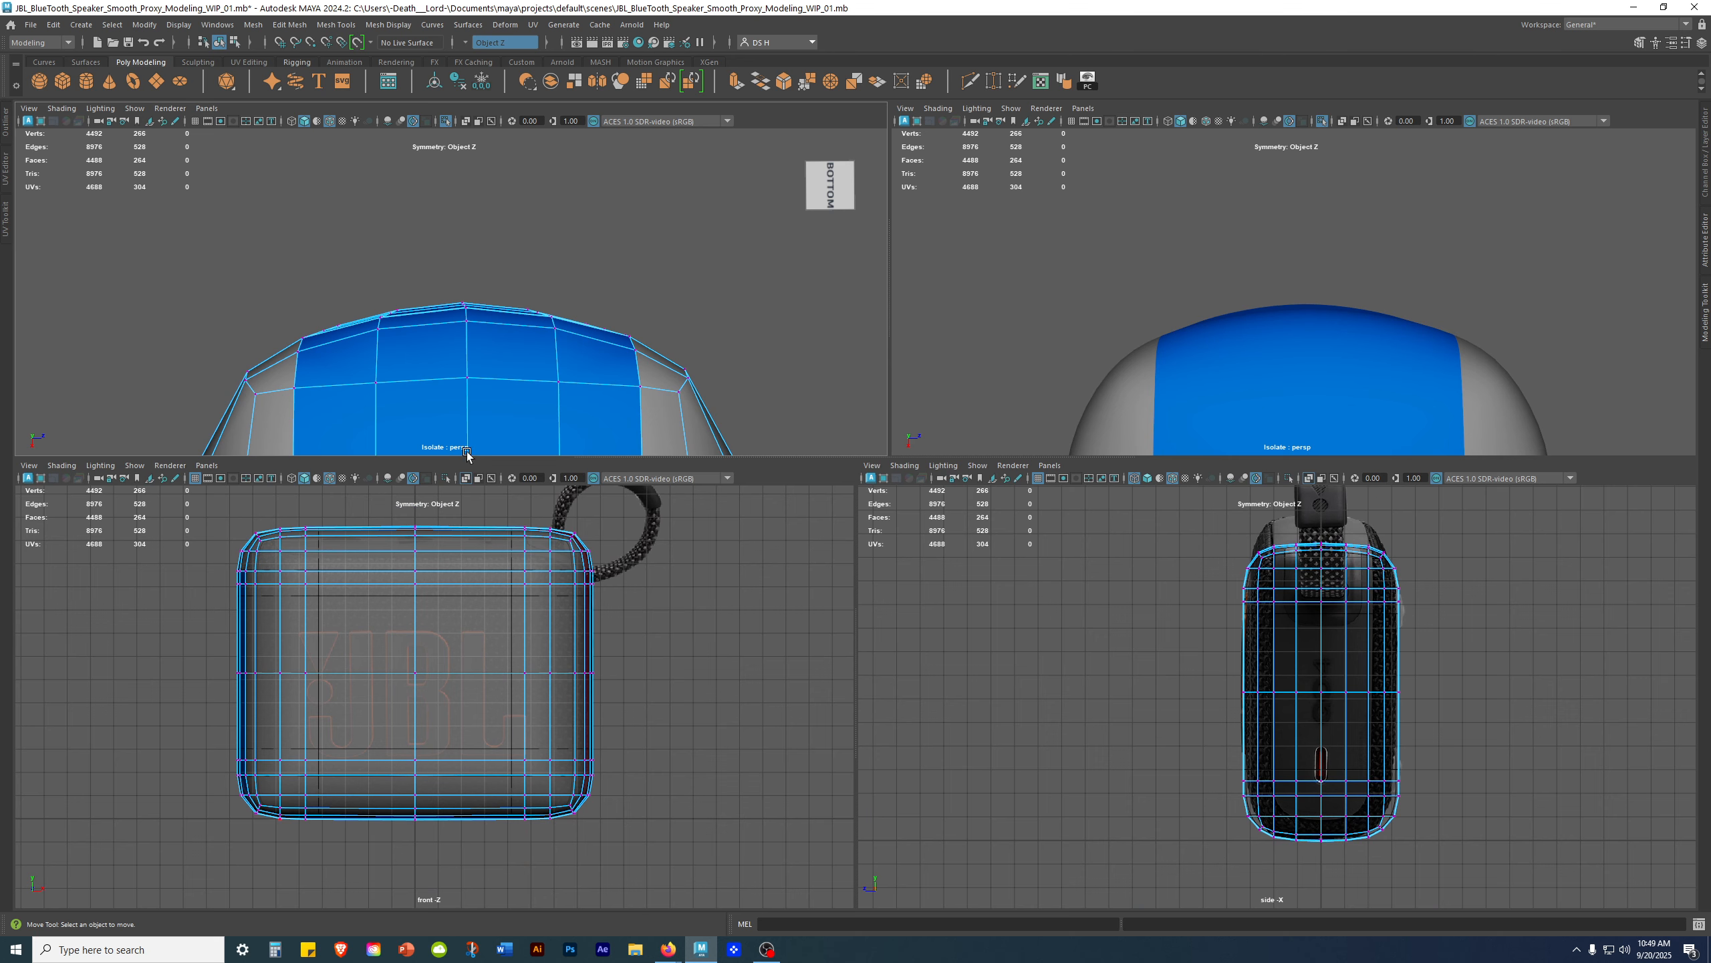
{"action": "left_click", "coordinate": [107, 650]}
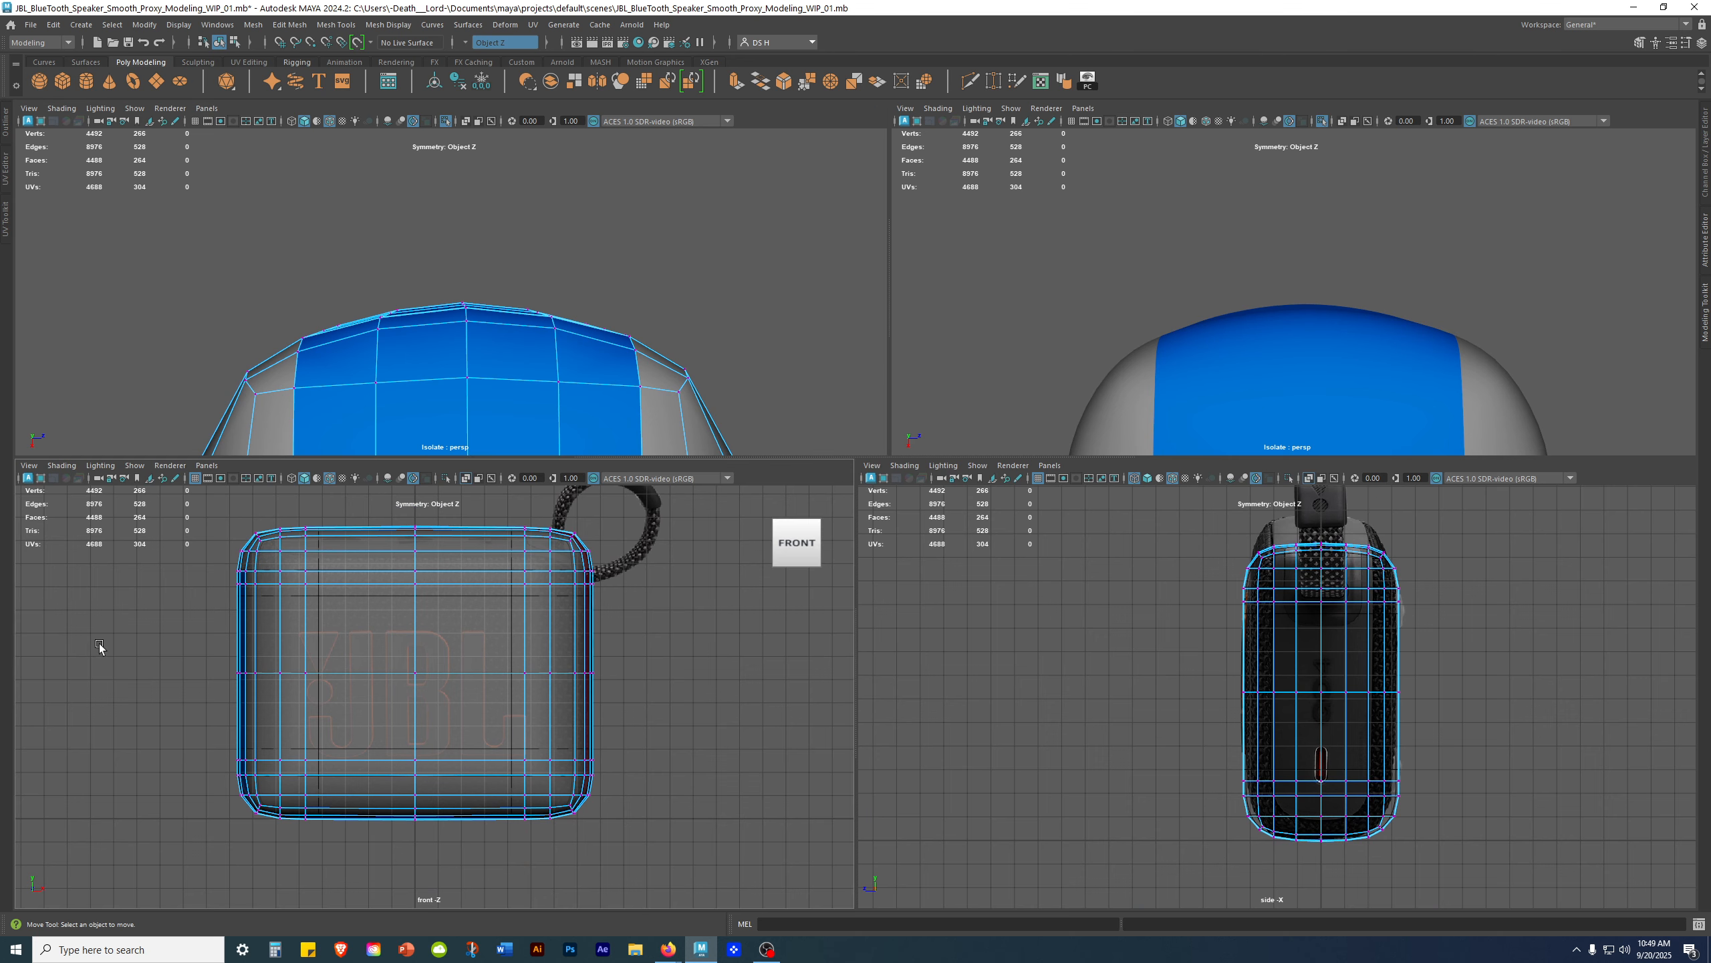
{"action": "left_click_drag", "start_coordinate": [471, 460], "coordinate": [472, 312]}
{"action": "middle_click_drag", "start_coordinate": [679, 621], "coordinate": [646, 489], "text": "alt"}
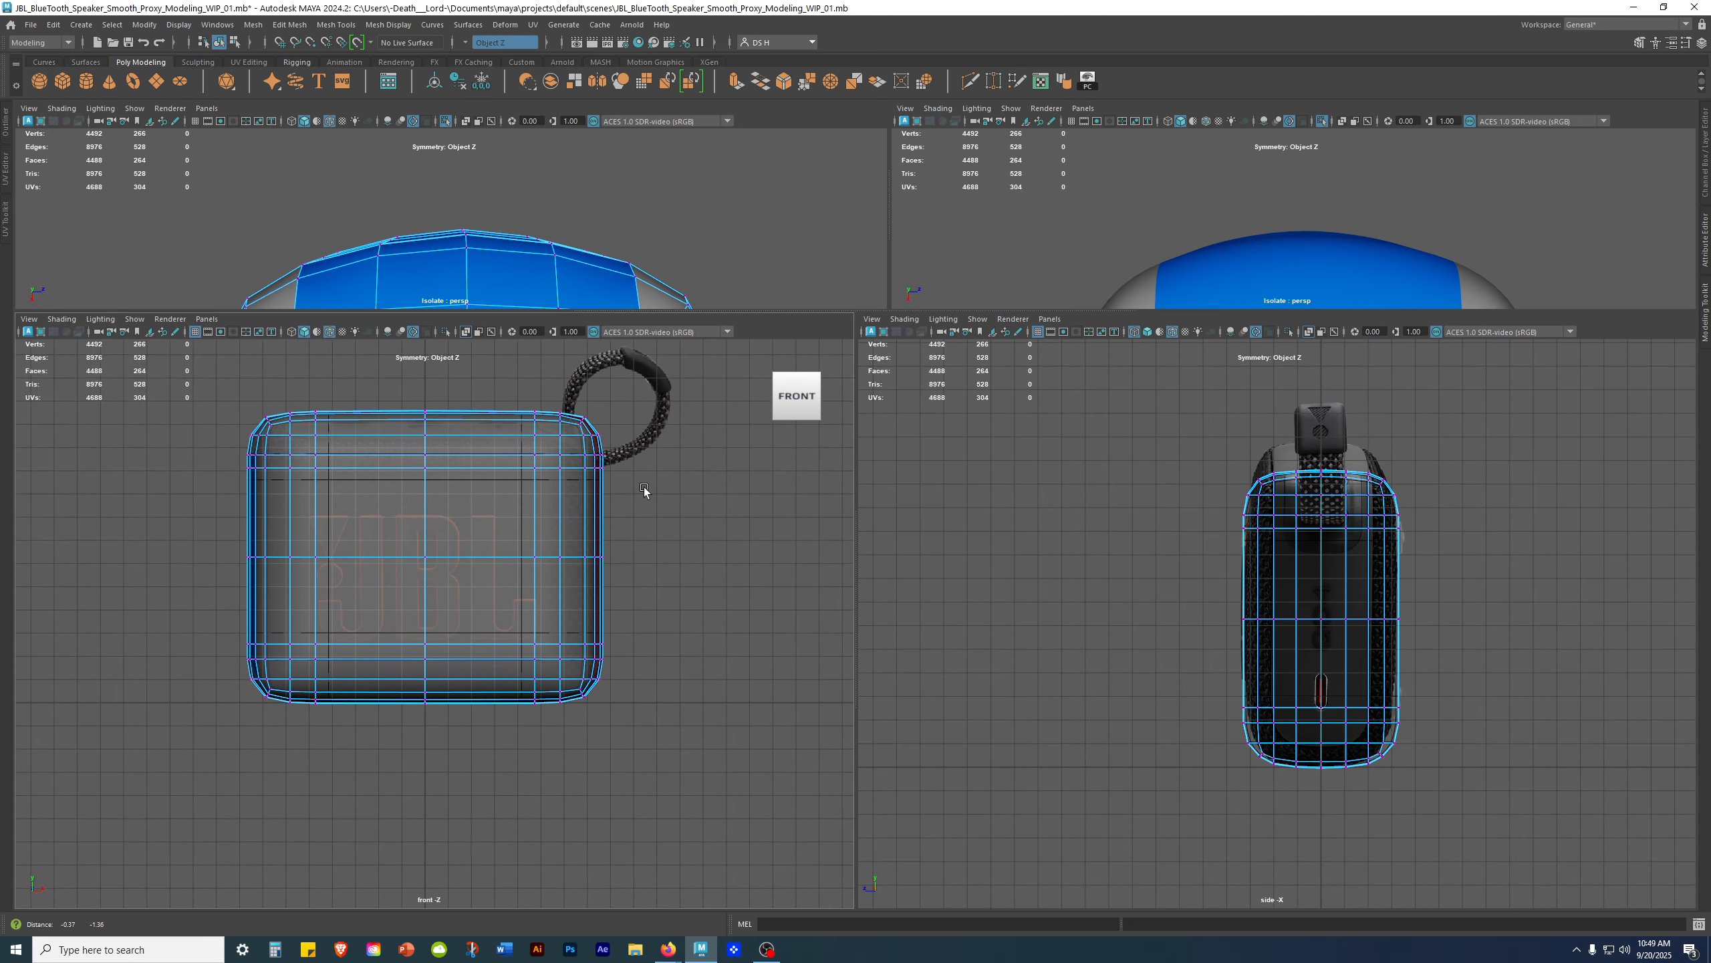
Step: Change the front view to the top orthographic camera and display it in wireframe over the reference image
{"action": "left_click", "coordinate": [209, 319]}
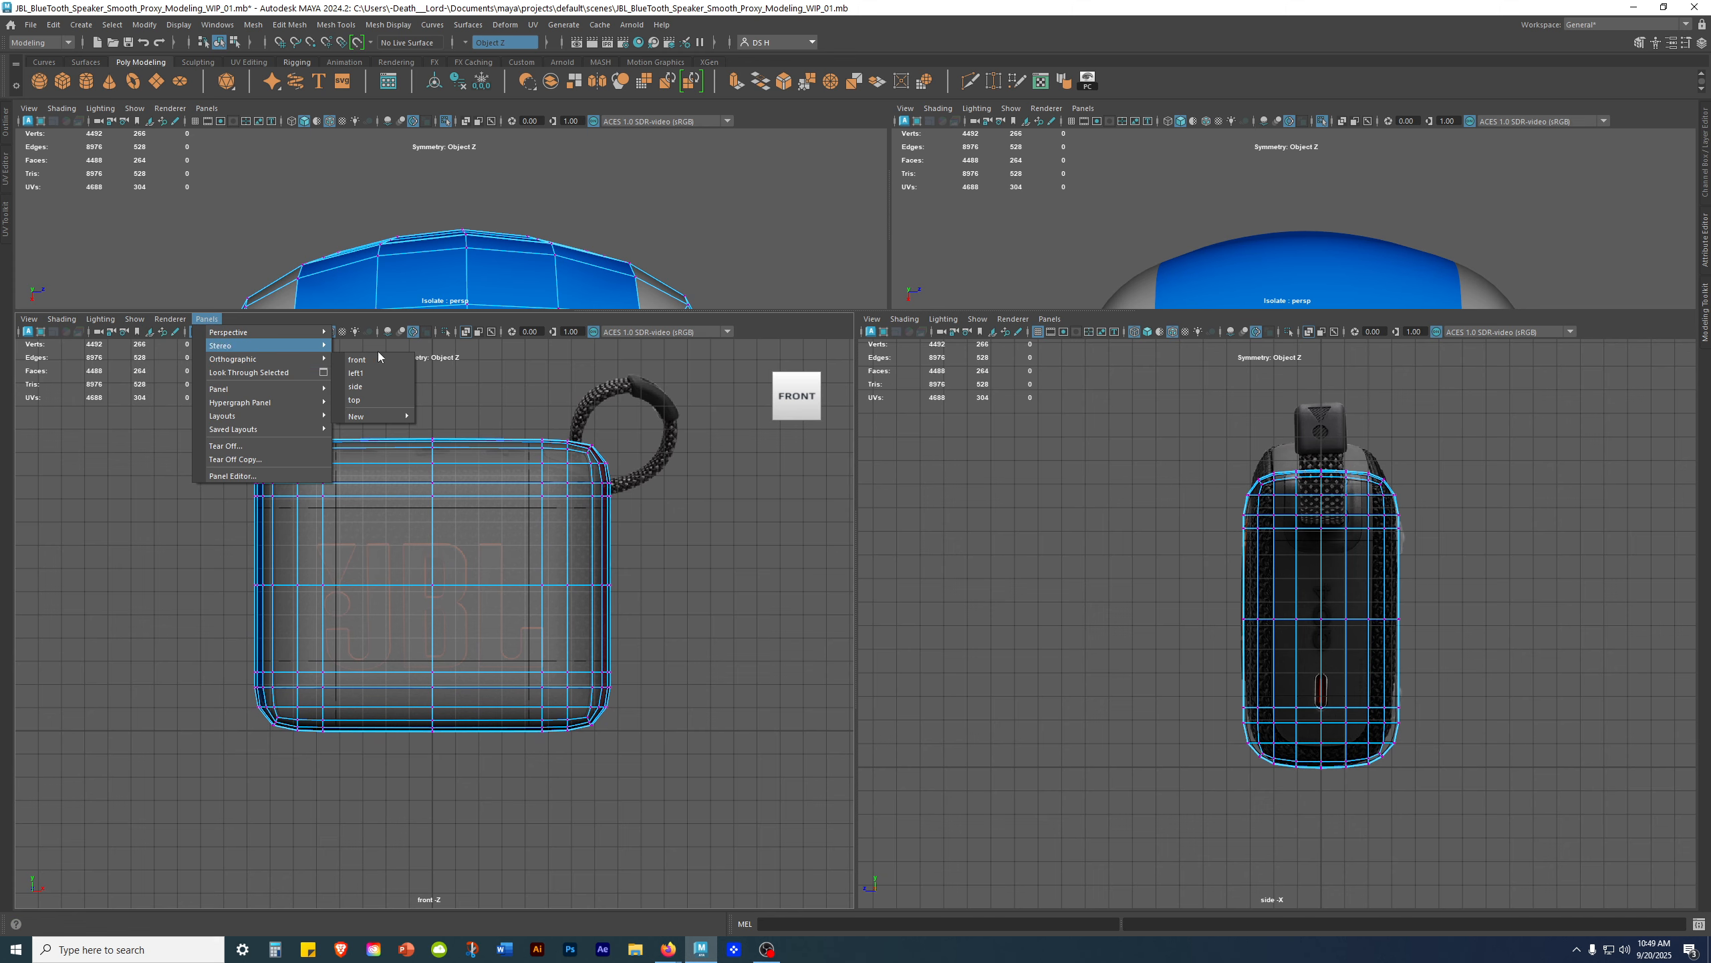
{"action": "mouse_move", "coordinate": [257, 357]}
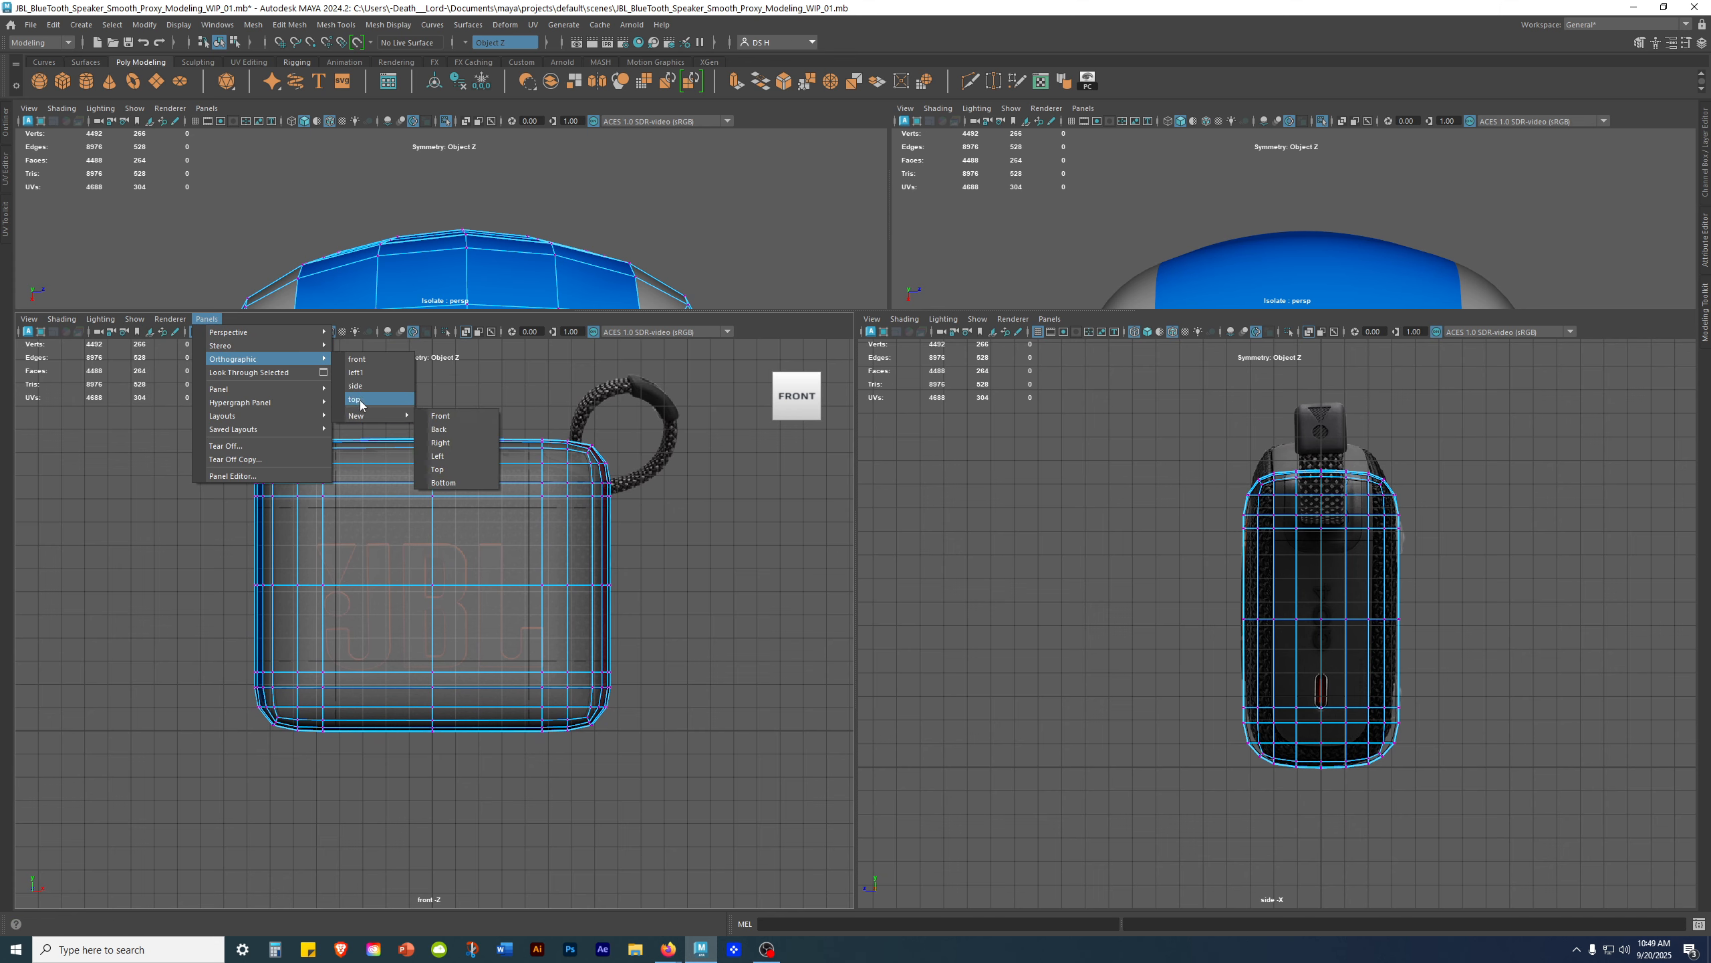
{"action": "left_click", "coordinate": [358, 399]}
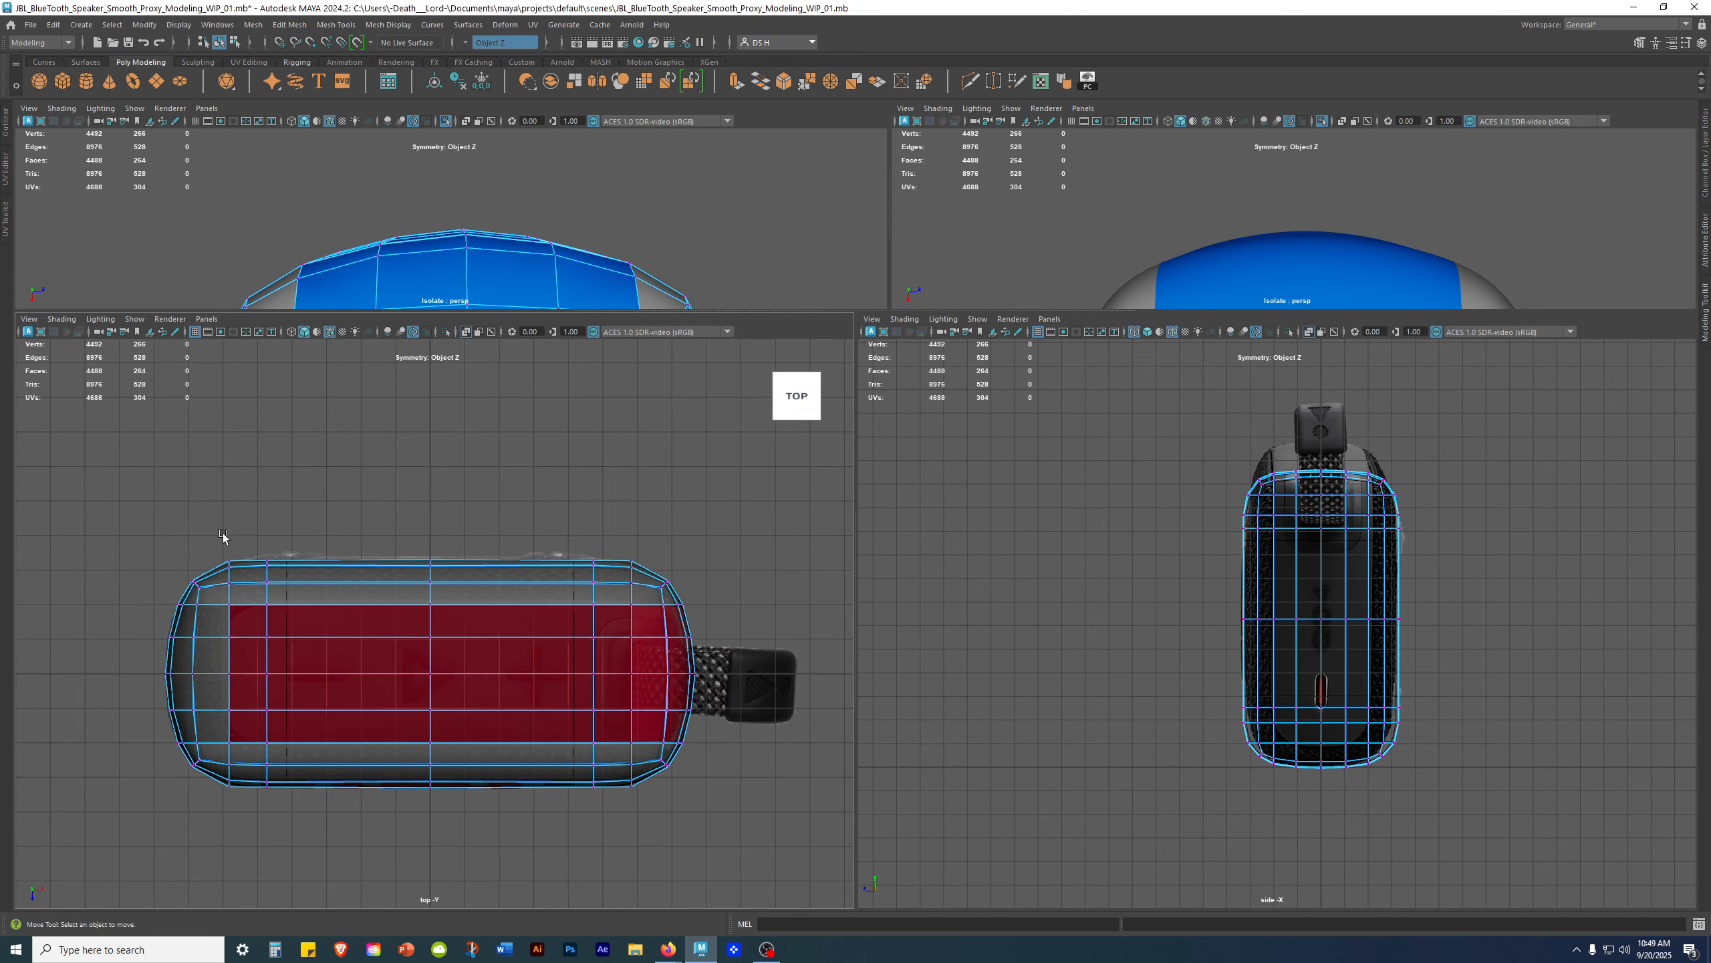
{"action": "right_click_drag", "start_coordinate": [107, 589], "coordinate": [592, 487], "text": "alt"}
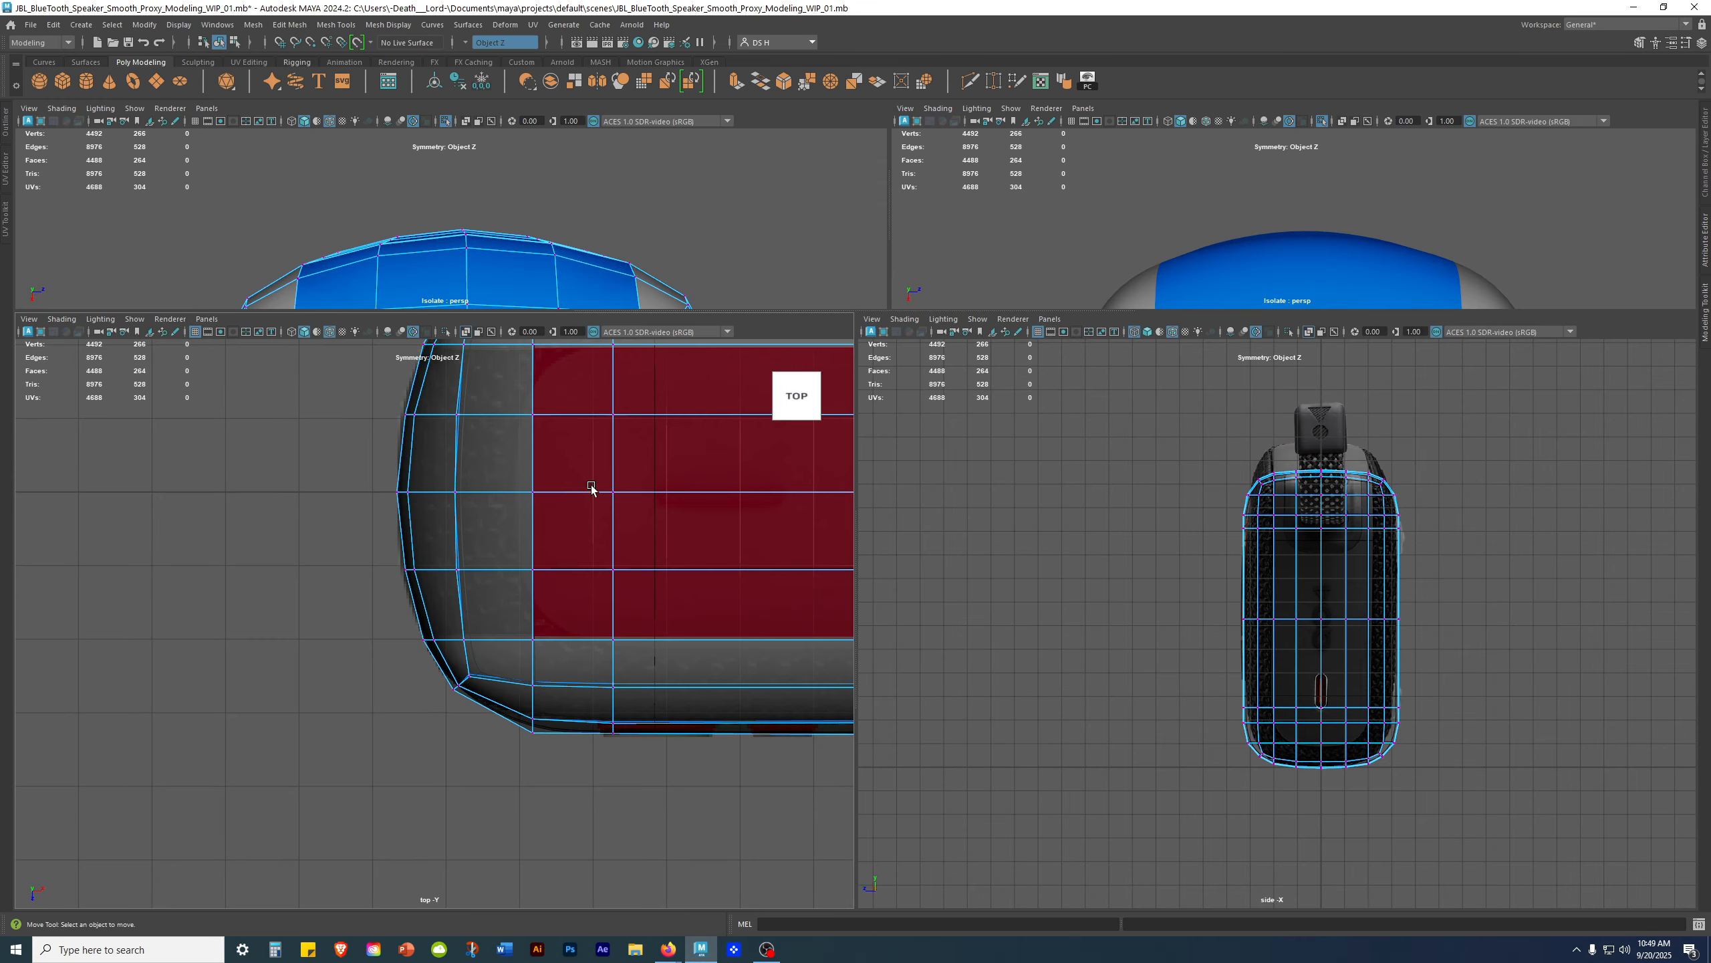
{"action": "middle_click_drag", "start_coordinate": [592, 488], "coordinate": [206, 645], "text": "alt"}
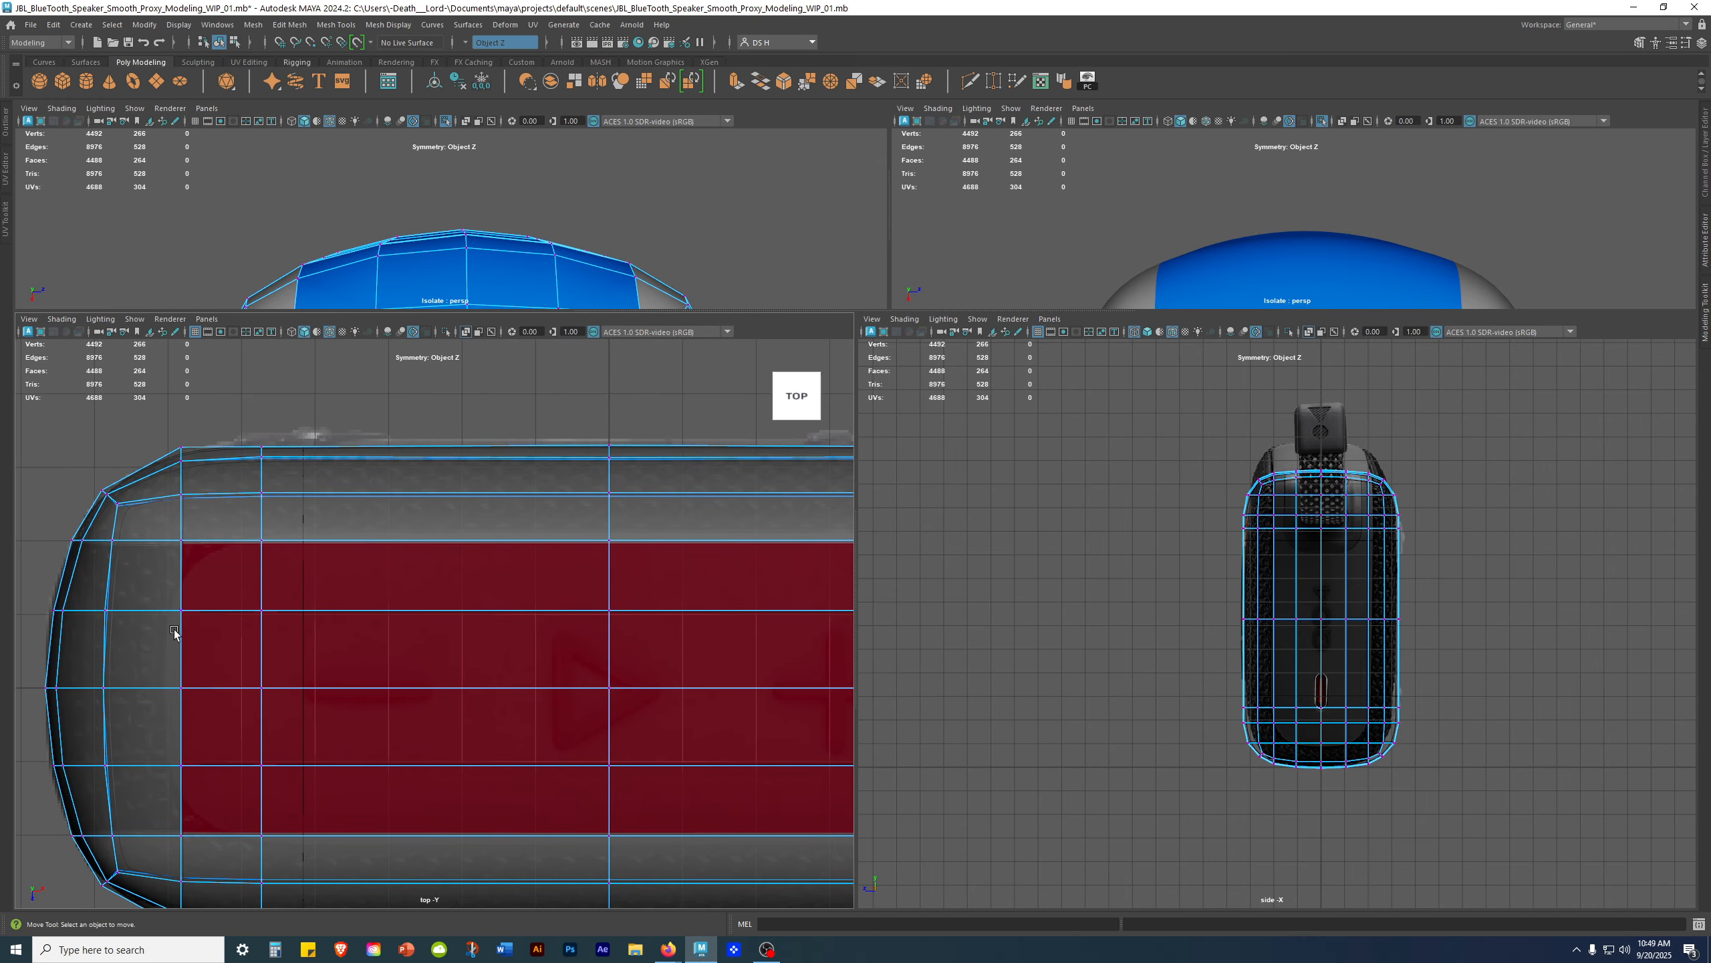
{"action": "key", "text": "4"}
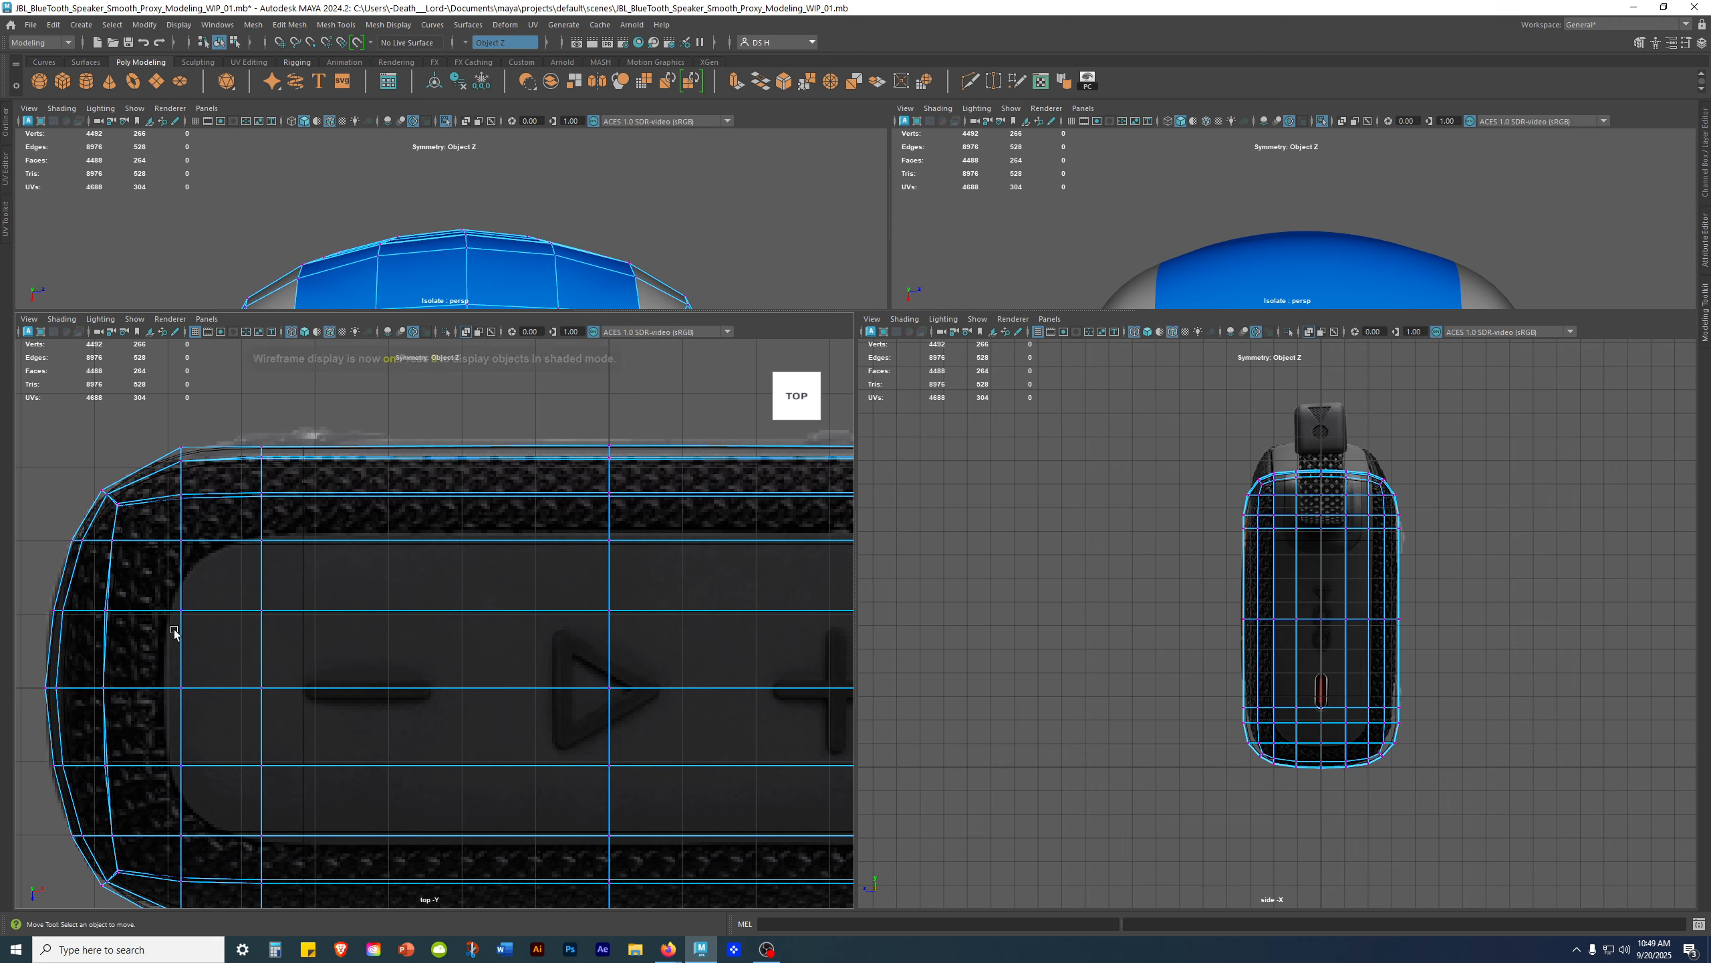
Step: Compare the mesh's rounded corner with the top reference image, then maximize the top view with the whole speaker framed
{"action": "left_click_drag", "start_coordinate": [122, 564], "coordinate": [408, 613], "text": "alt"}
{"action": "middle_click_drag", "start_coordinate": [408, 612], "coordinate": [405, 620], "text": "alt"}
{"action": "mouse_move", "coordinate": [172, 506]}
{"action": "right_mouse_down", "text": "alt"}
{"action": "mouse_move", "coordinate": [207, 488]}
{"action": "mouse_move", "coordinate": [509, 565]}
{"action": "right_mouse_up", "text": "alt"}
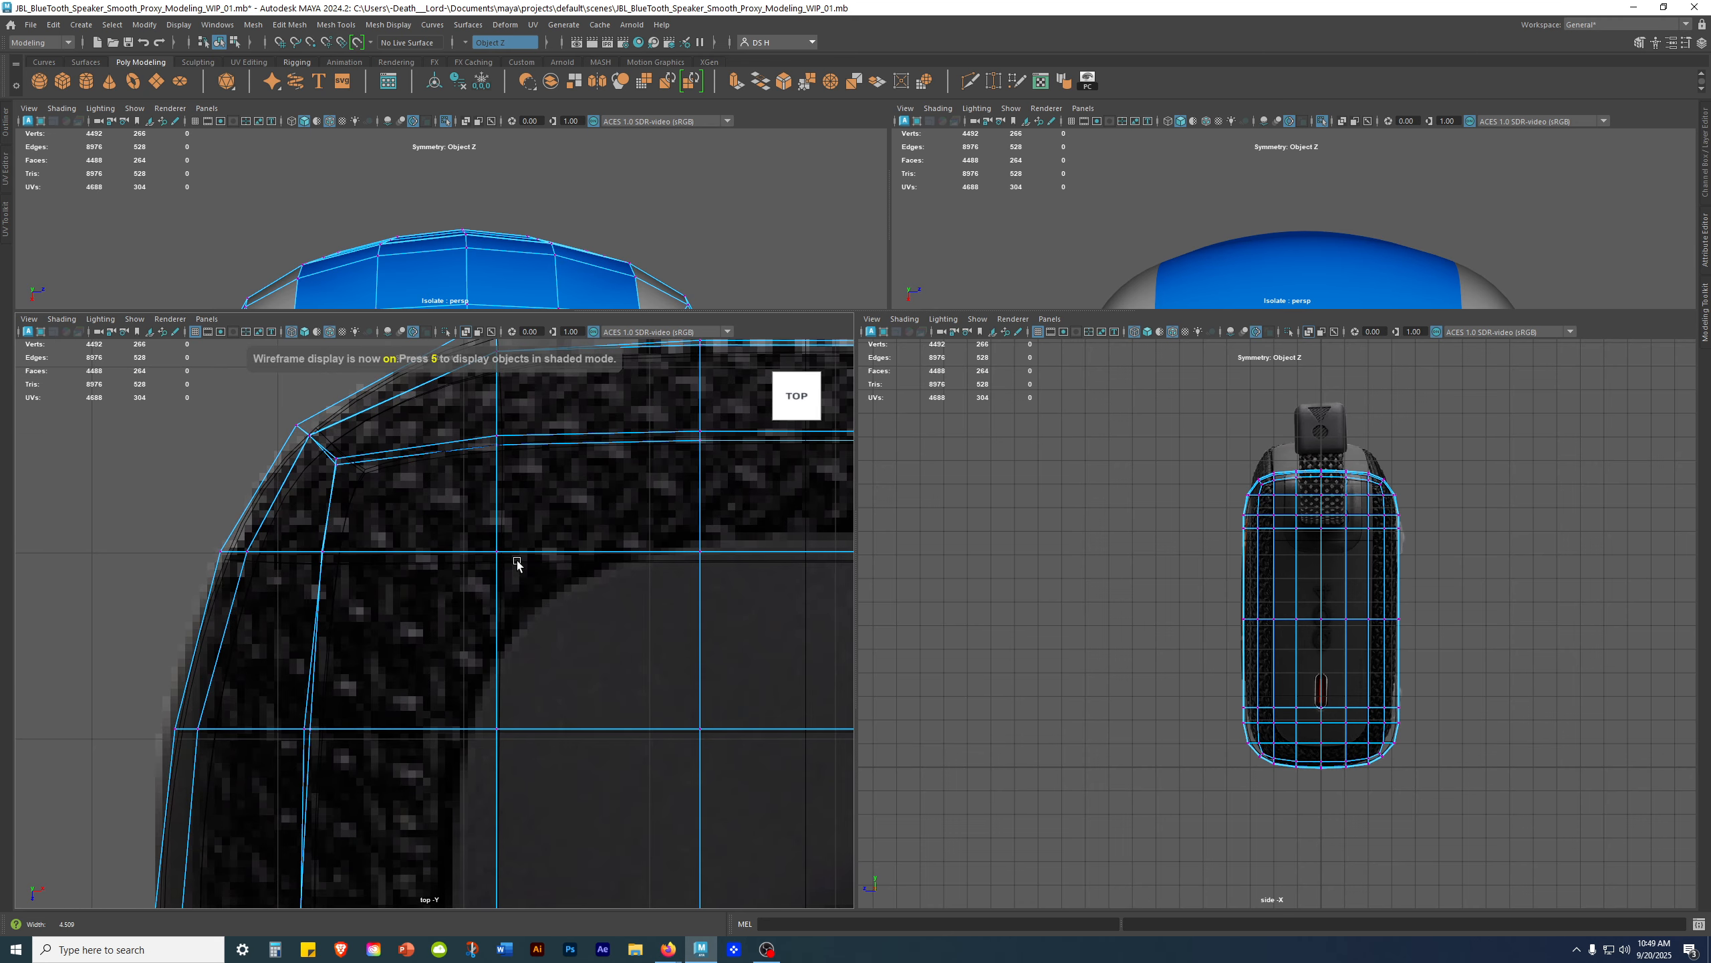
{"action": "middle_click_drag", "start_coordinate": [345, 507], "coordinate": [359, 624], "text": "alt"}
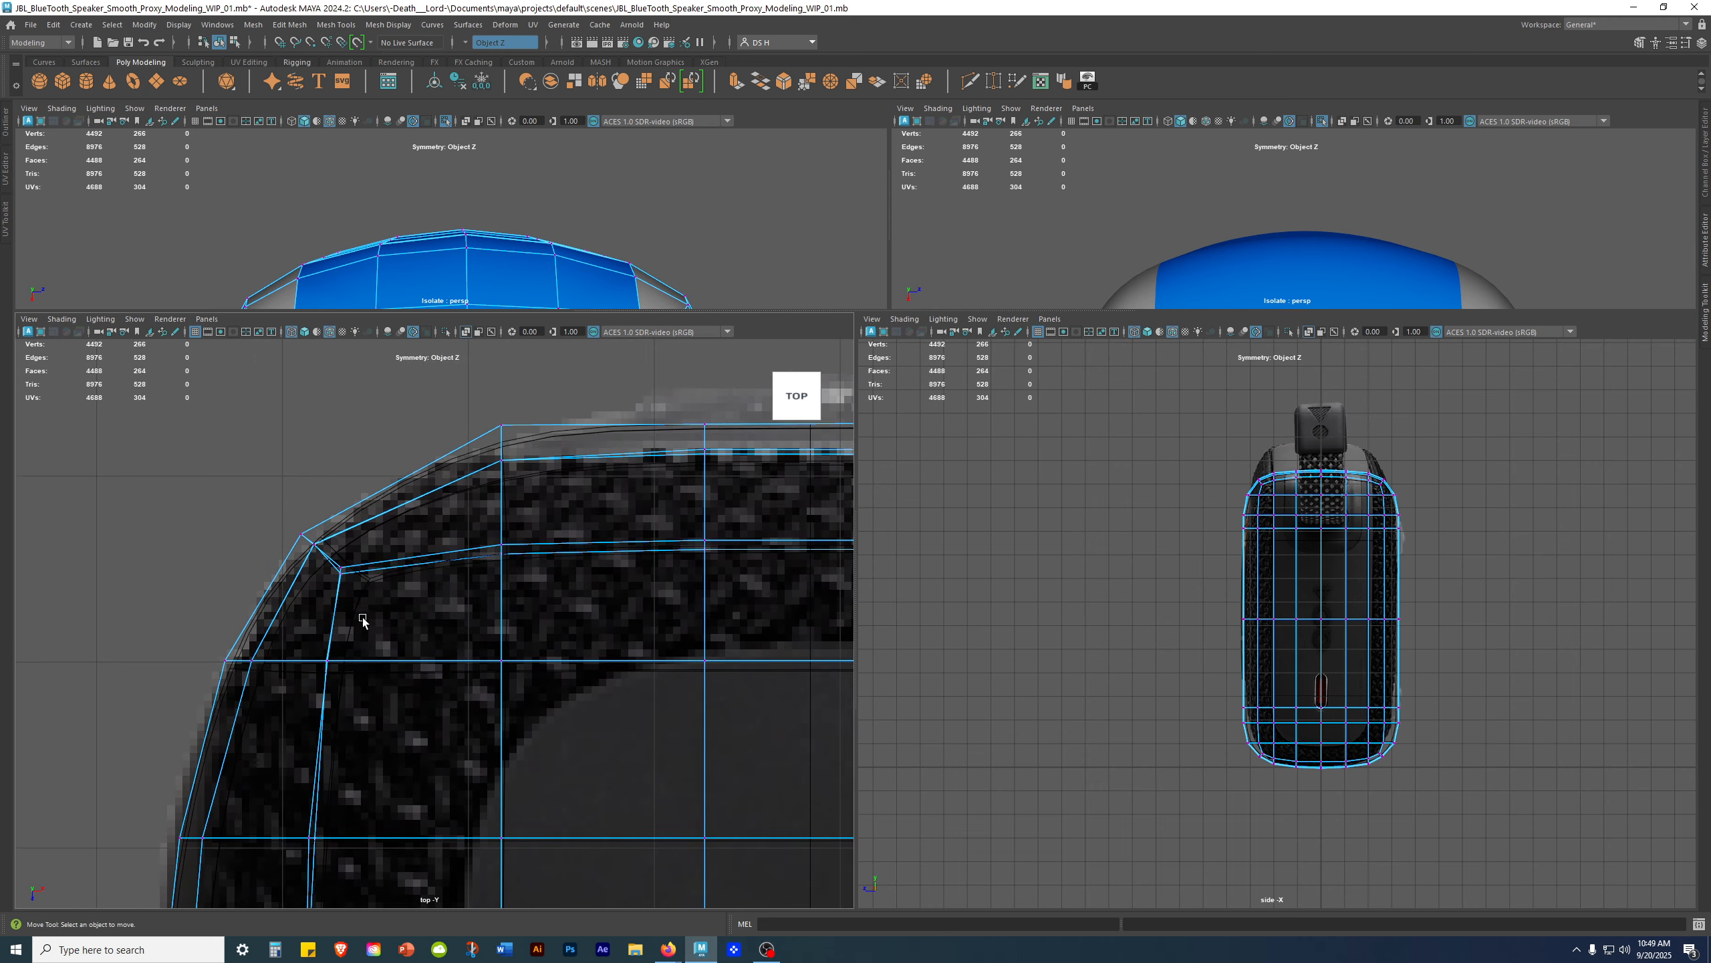
{"action": "key", "text": "f"}
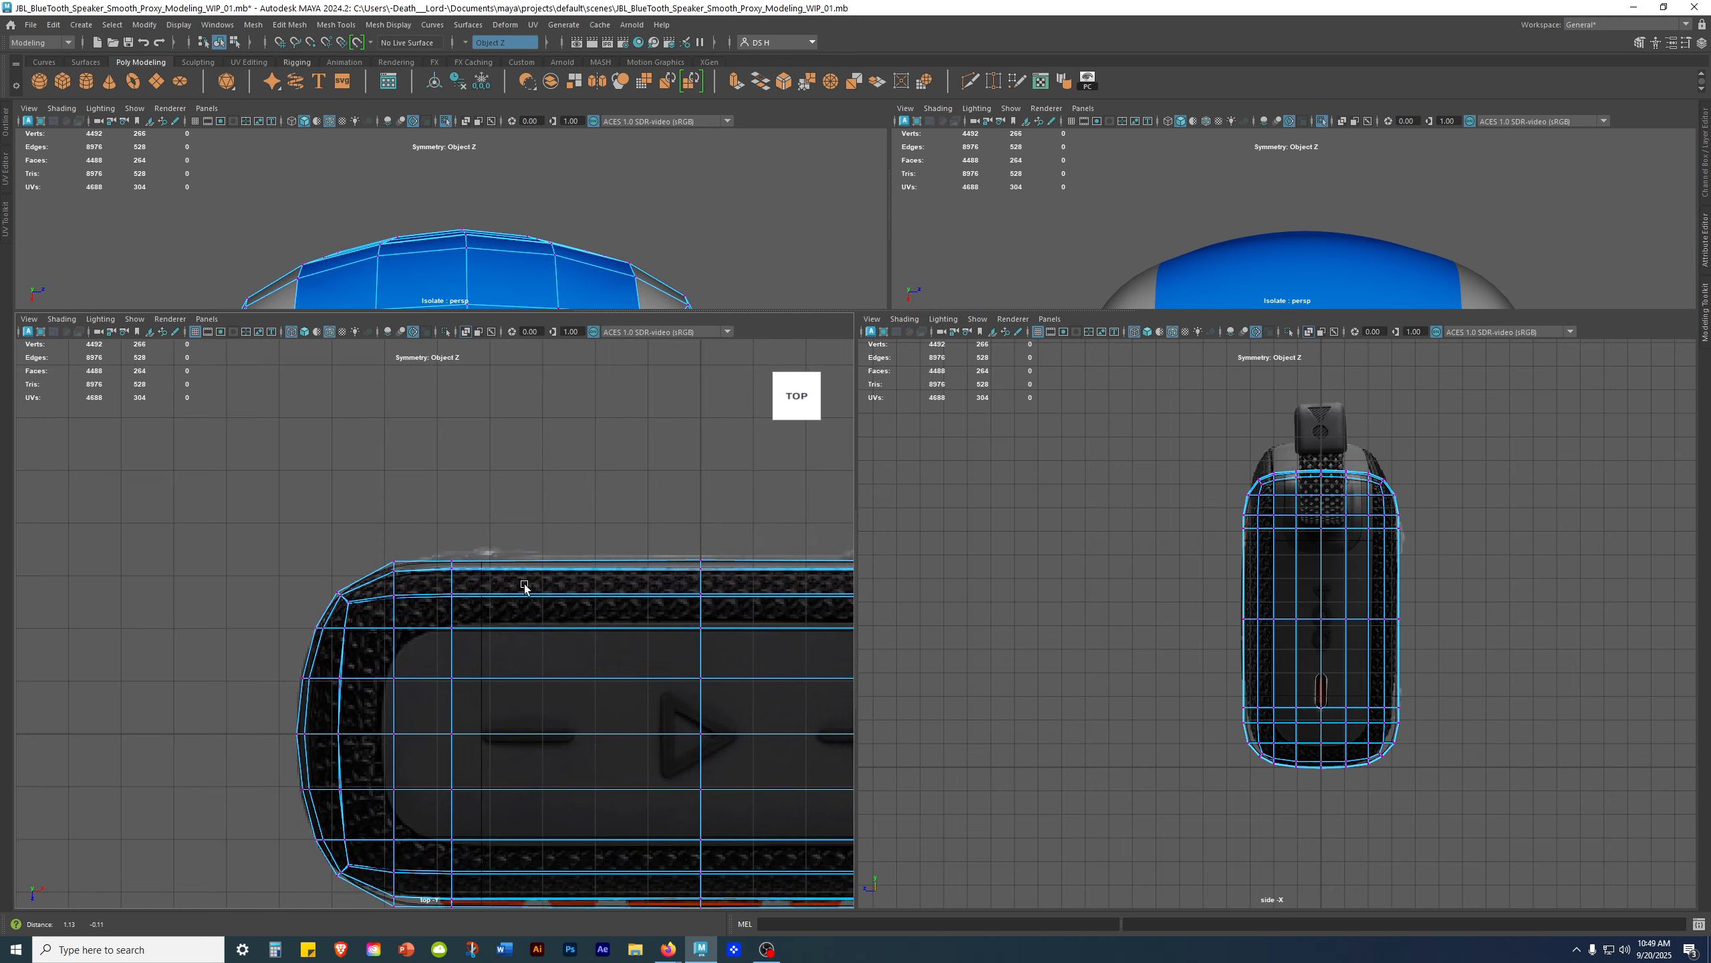
{"action": "key", "text": "space"}
{"action": "scroll", "coordinate": [919, 450], "scroll_direction": "down", "scroll_amount": 3}
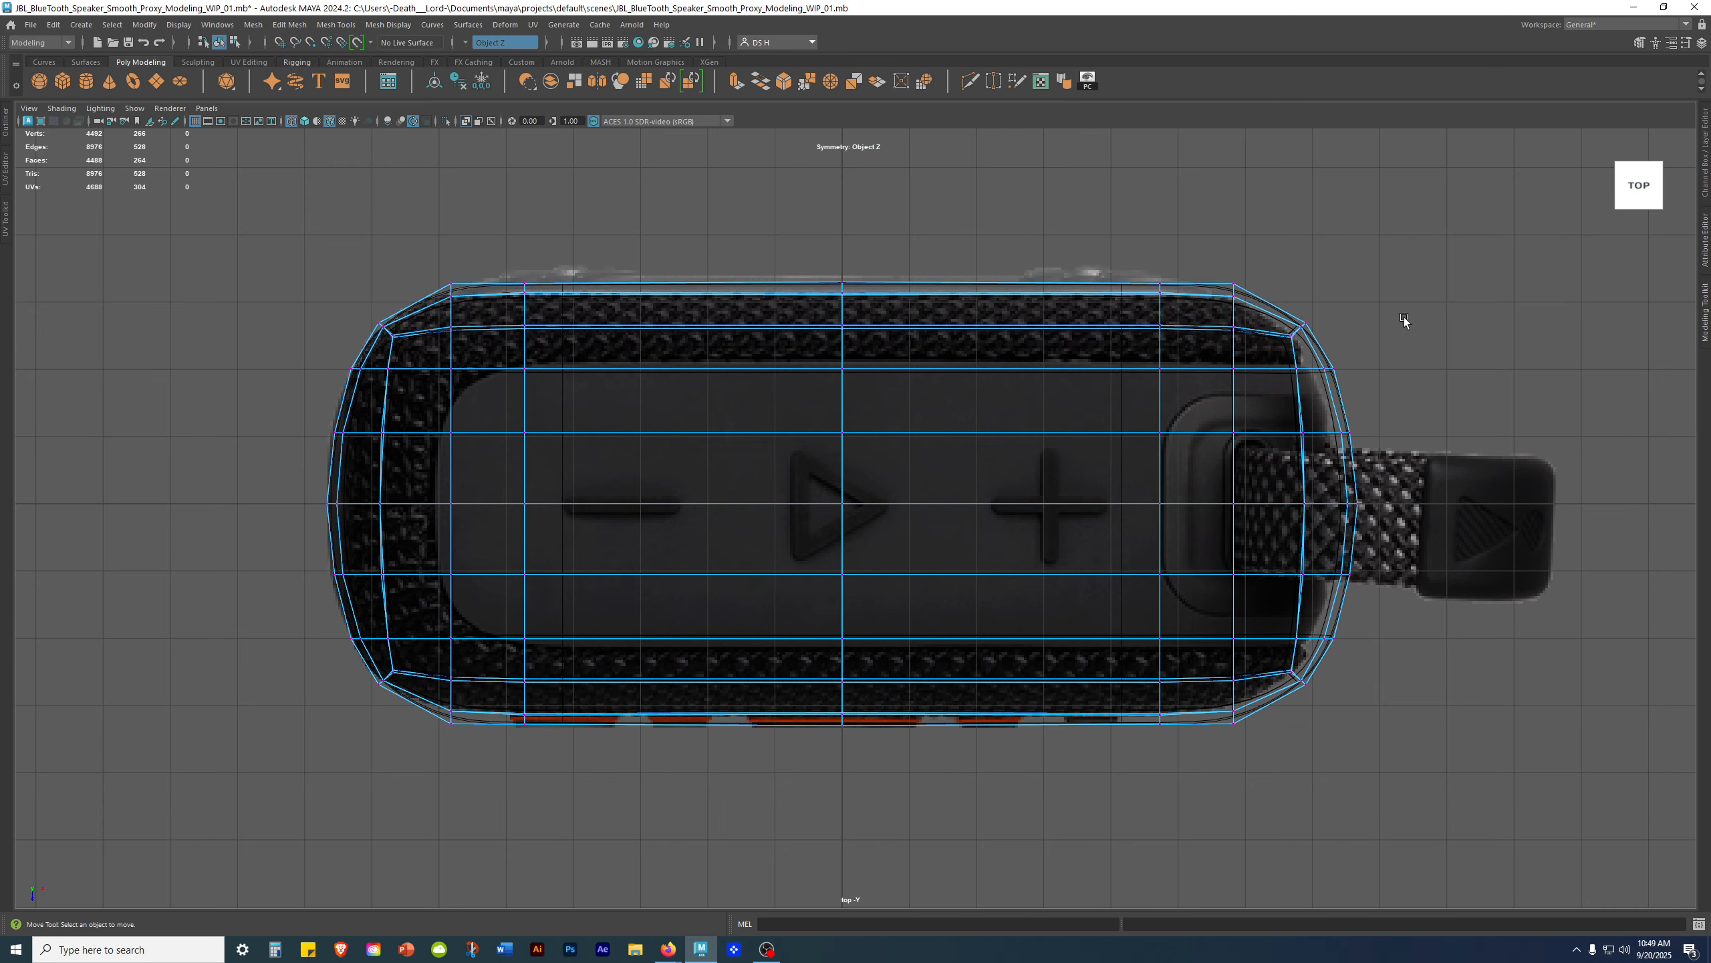
Step: Hide the grid in the top view, return the mesh to object mode and clear the selection
{"action": "left_click", "coordinate": [195, 121]}
{"action": "right_click_drag", "start_coordinate": [614, 400], "coordinate": [939, 211]}
{"action": "left_click", "coordinate": [1262, 246]}
{"action": "middle_click_drag", "start_coordinate": [1134, 311], "coordinate": [591, 558], "text": "alt"}
{"action": "right_click_drag", "start_coordinate": [591, 558], "coordinate": [1134, 623], "text": "alt"}
{"action": "middle_click_drag", "start_coordinate": [525, 578], "coordinate": [748, 504], "text": "alt"}
{"action": "right_click_drag", "start_coordinate": [748, 504], "coordinate": [1577, 596], "text": "alt"}
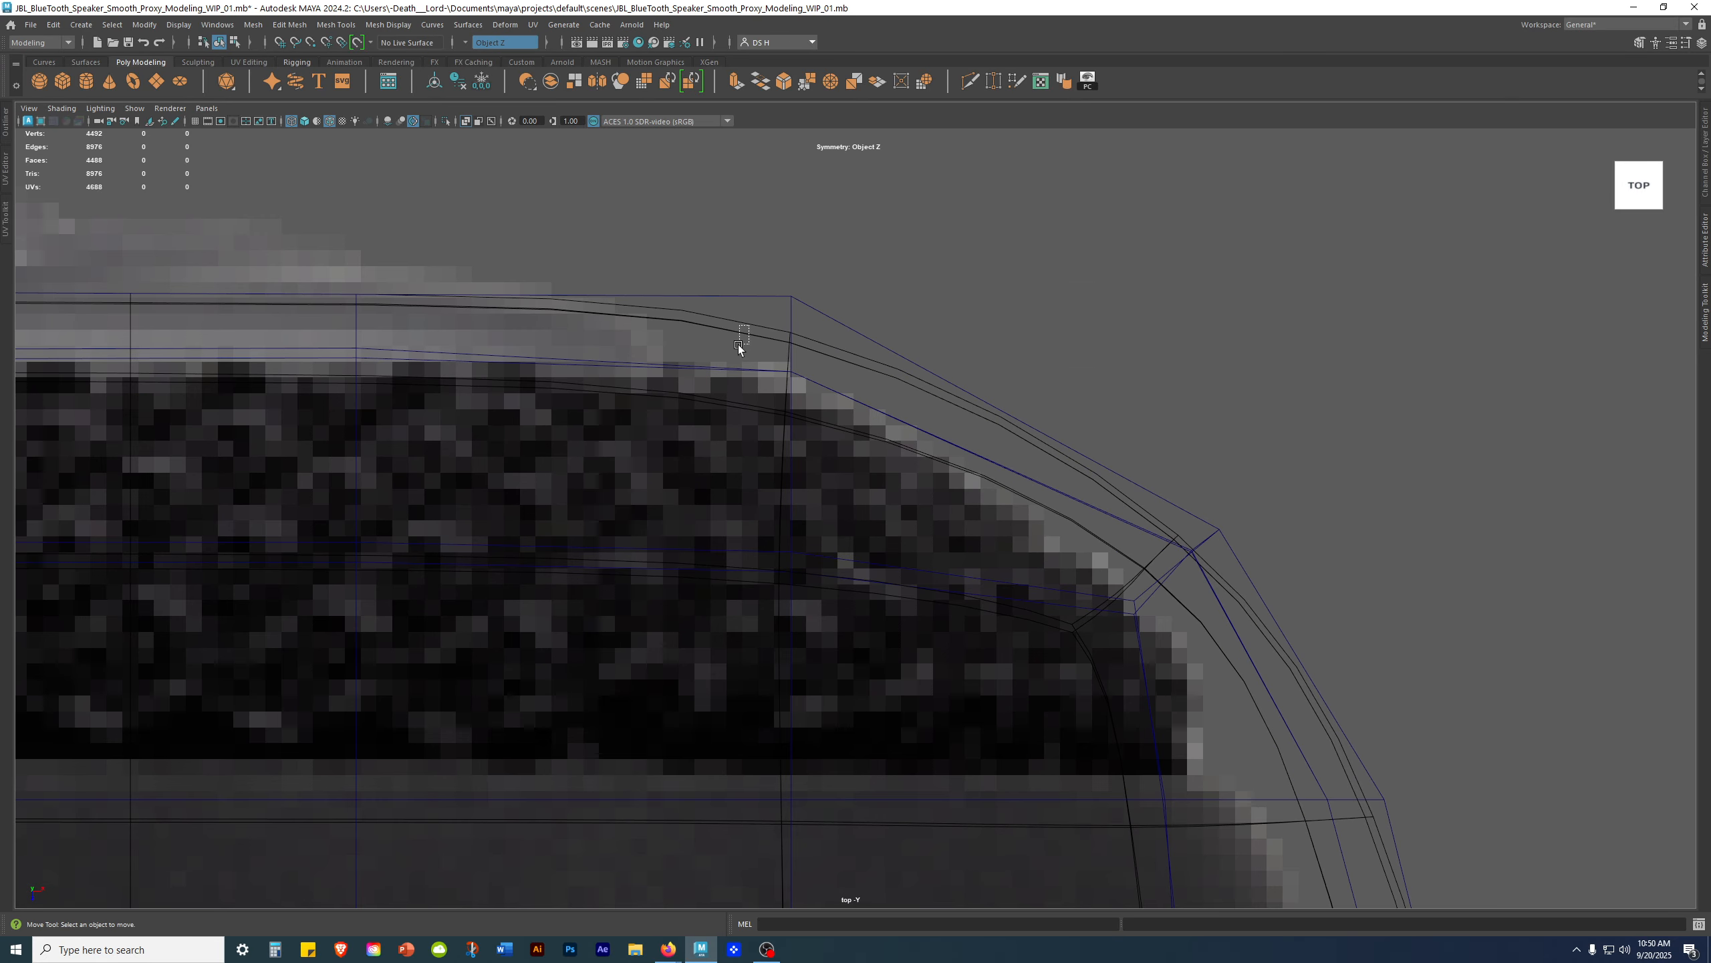
Step: Select the low-poly mesh and check its corner at the strap end against the top reference
{"action": "left_click_drag", "start_coordinate": [766, 276], "coordinate": [824, 337]}
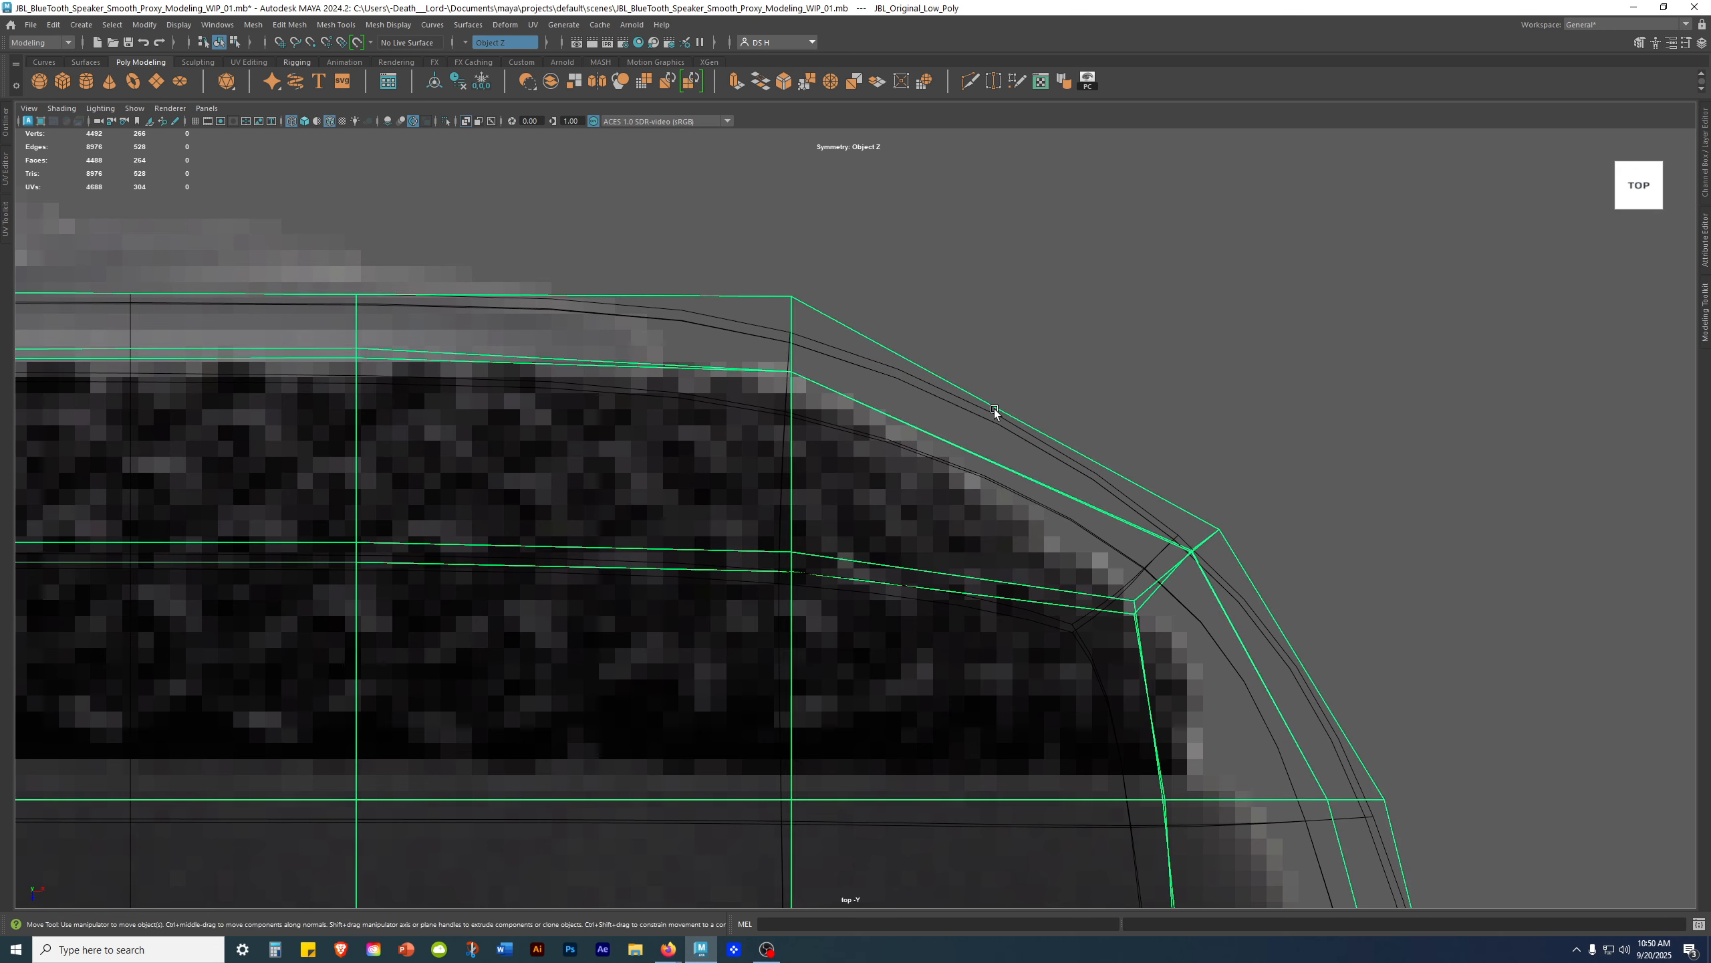
{"action": "left_click", "coordinate": [1013, 392]}
{"action": "left_click", "coordinate": [790, 297]}
{"action": "left_click", "coordinate": [1102, 298]}
{"action": "scroll", "coordinate": [646, 451], "scroll_direction": "down", "scroll_amount": 10}
{"action": "scroll", "coordinate": [1223, 427], "scroll_direction": "up", "scroll_amount": 3}
{"action": "left_click_drag", "start_coordinate": [565, 256], "coordinate": [994, 826]}
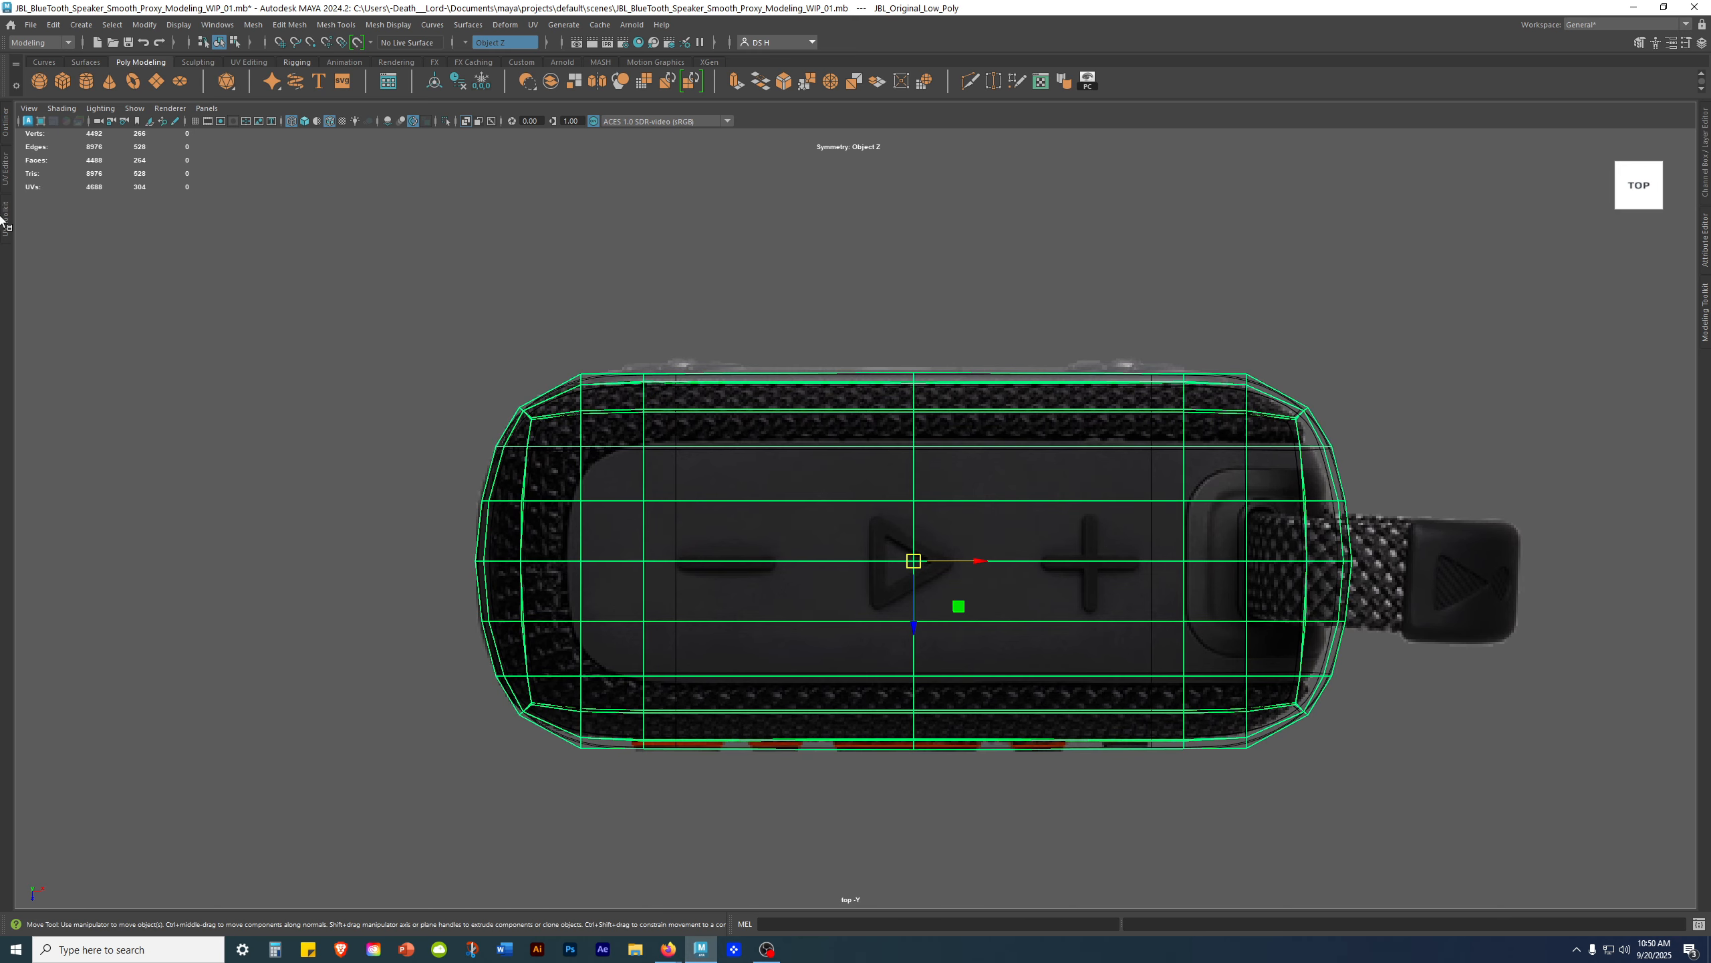
Step: Isolate JBL_Original_Low_Poly together with imagePlane_top in the top view, using the Outliner, and clear the selection
{"action": "left_click", "coordinate": [5, 127]}
{"action": "left_click", "coordinate": [484, 349]}
{"action": "left_click", "coordinate": [1017, 611]}
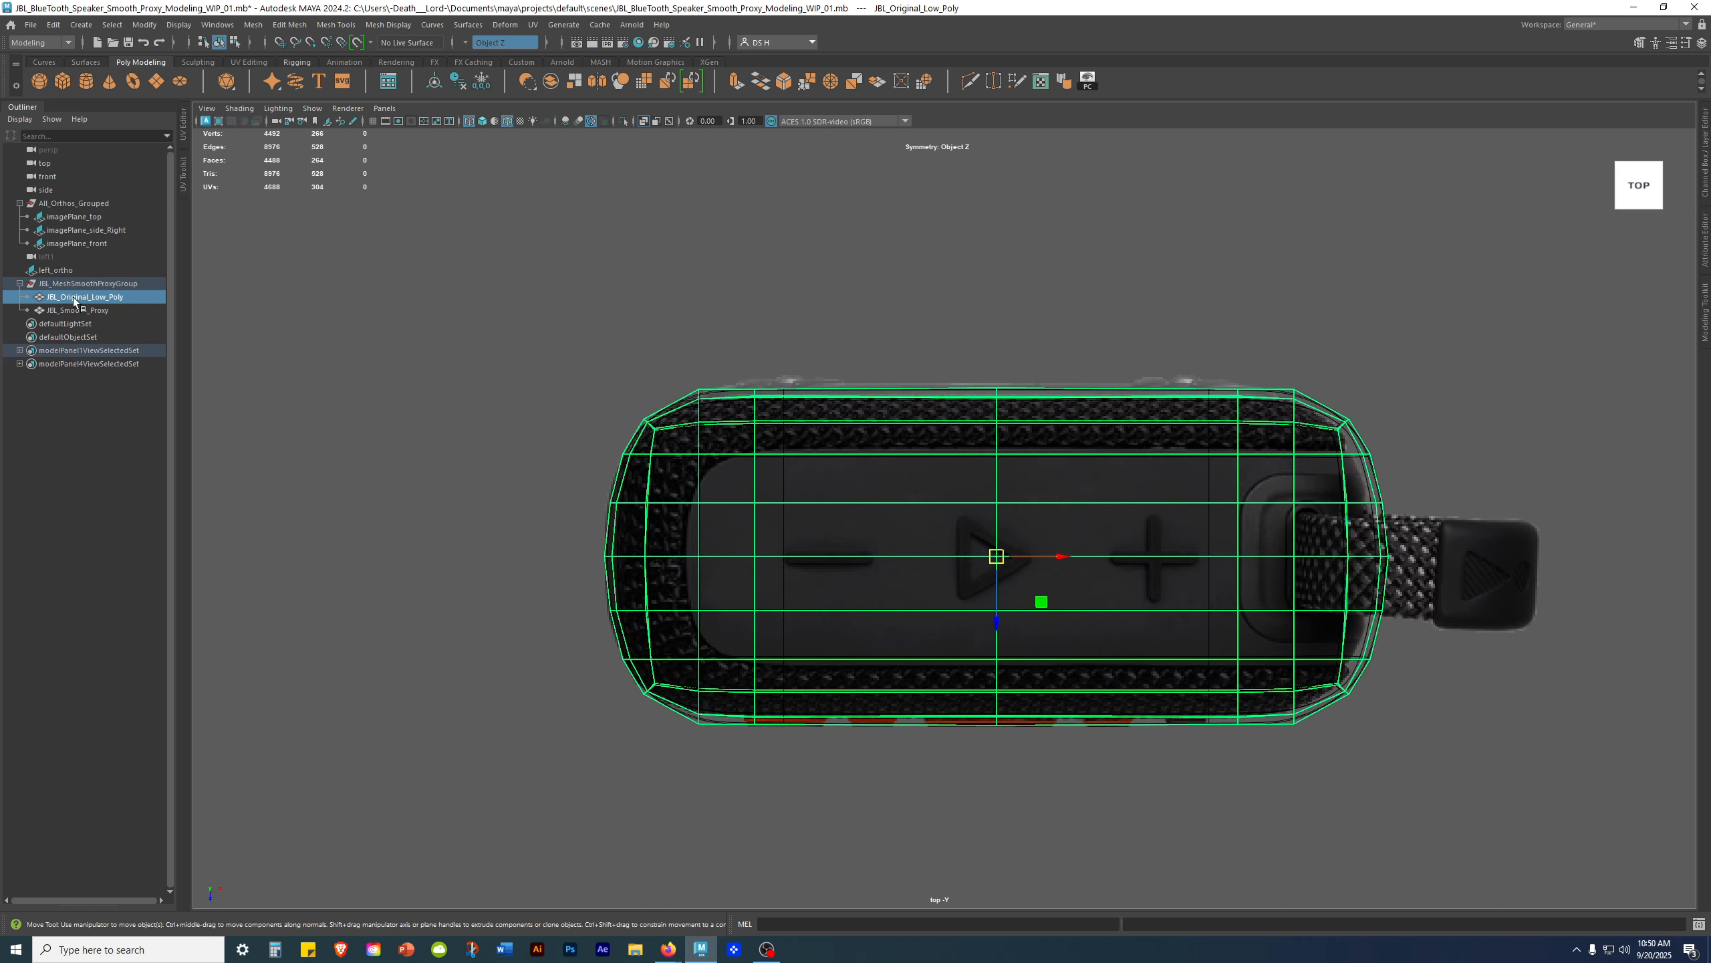
{"action": "middle_click_drag", "start_coordinate": [943, 623], "coordinate": [677, 514], "text": "alt"}
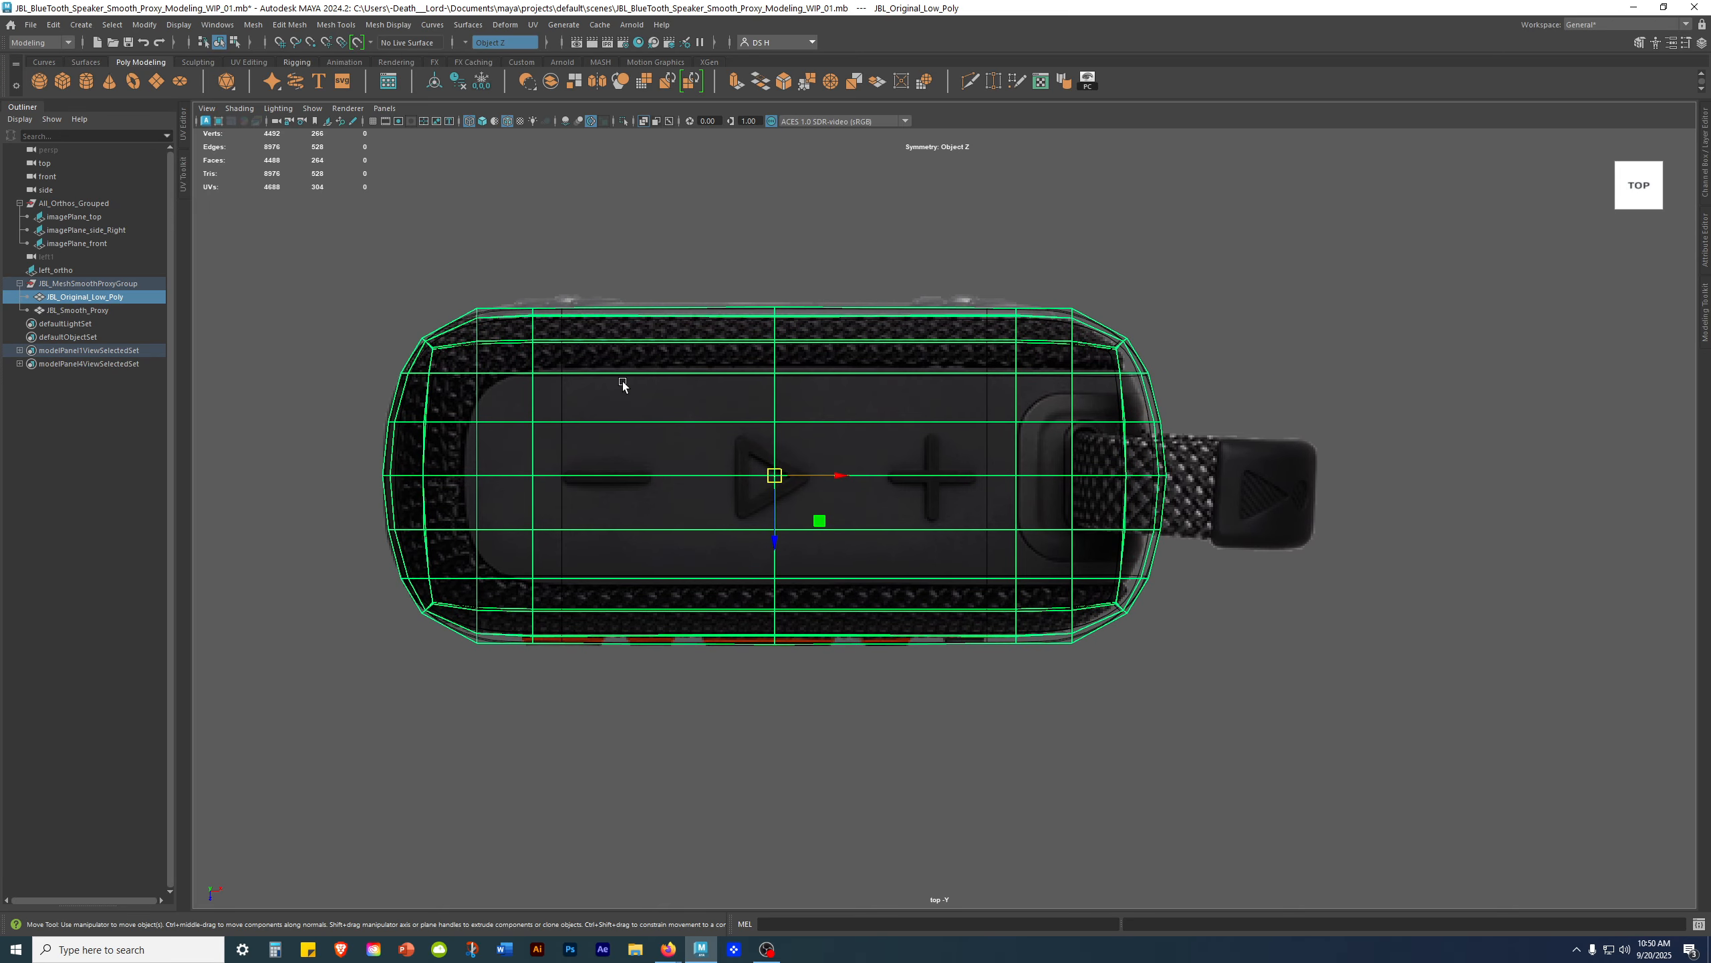
{"action": "left_click", "coordinate": [85, 216], "text": "ctrl"}
{"action": "middle_click_drag", "start_coordinate": [925, 460], "coordinate": [970, 460], "text": "alt"}
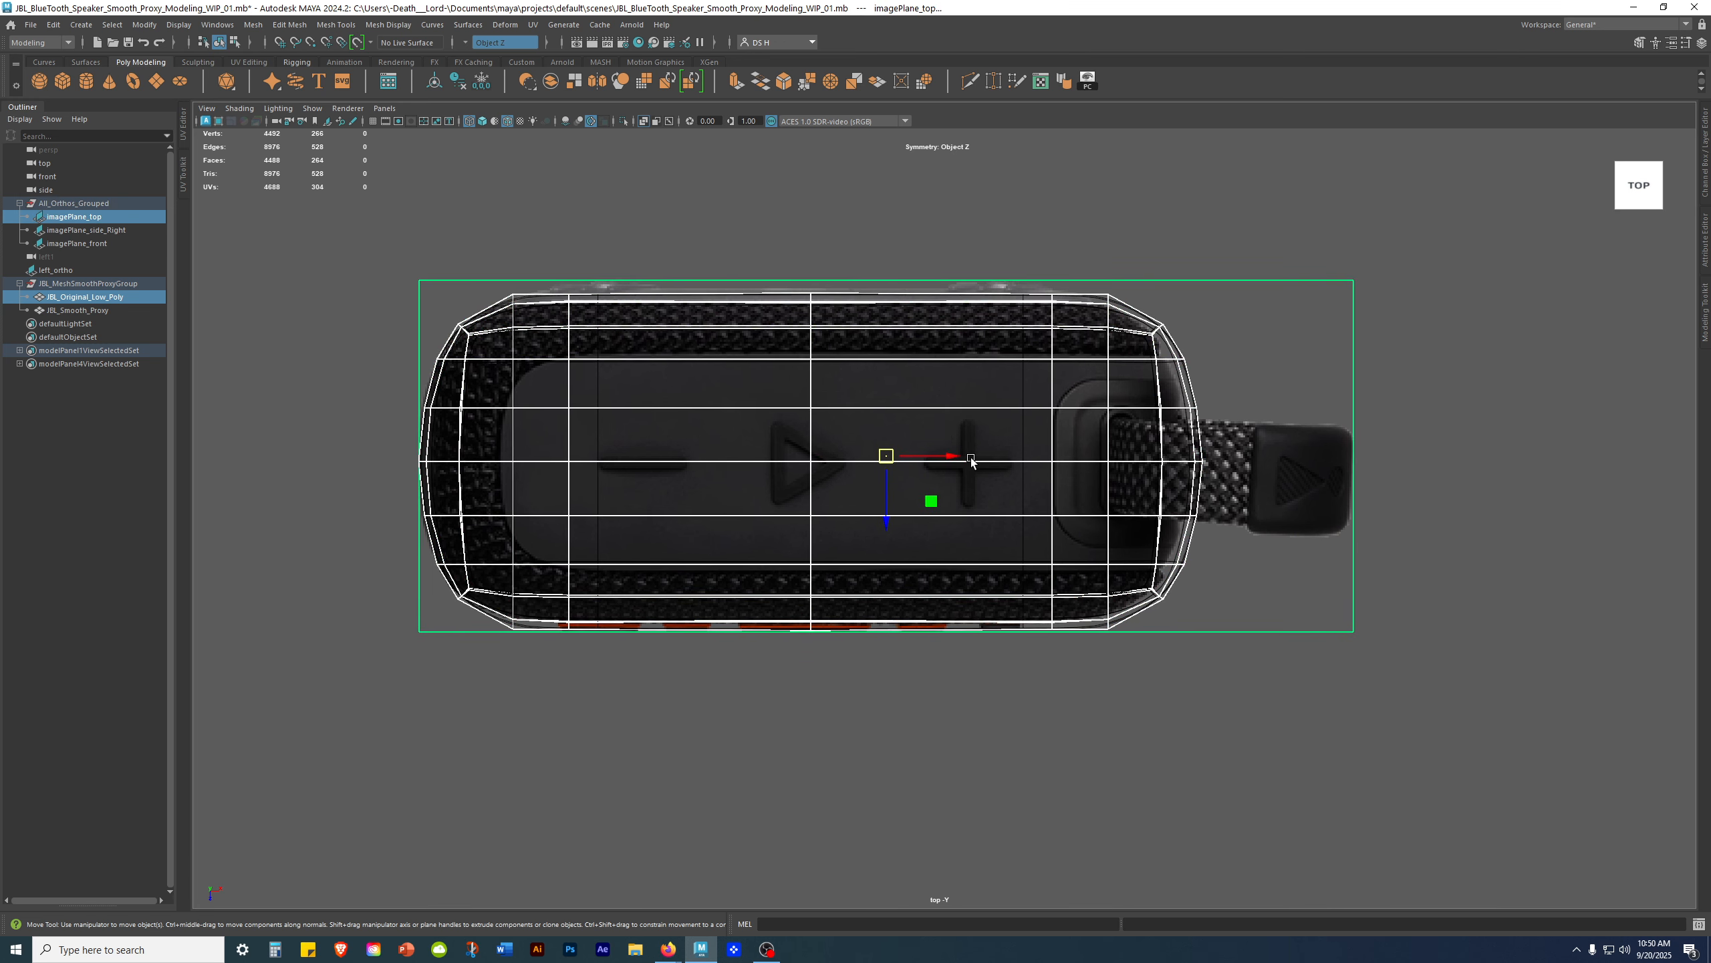
{"action": "key", "text": "ctrl+1"}
{"action": "left_click", "coordinate": [599, 209]}
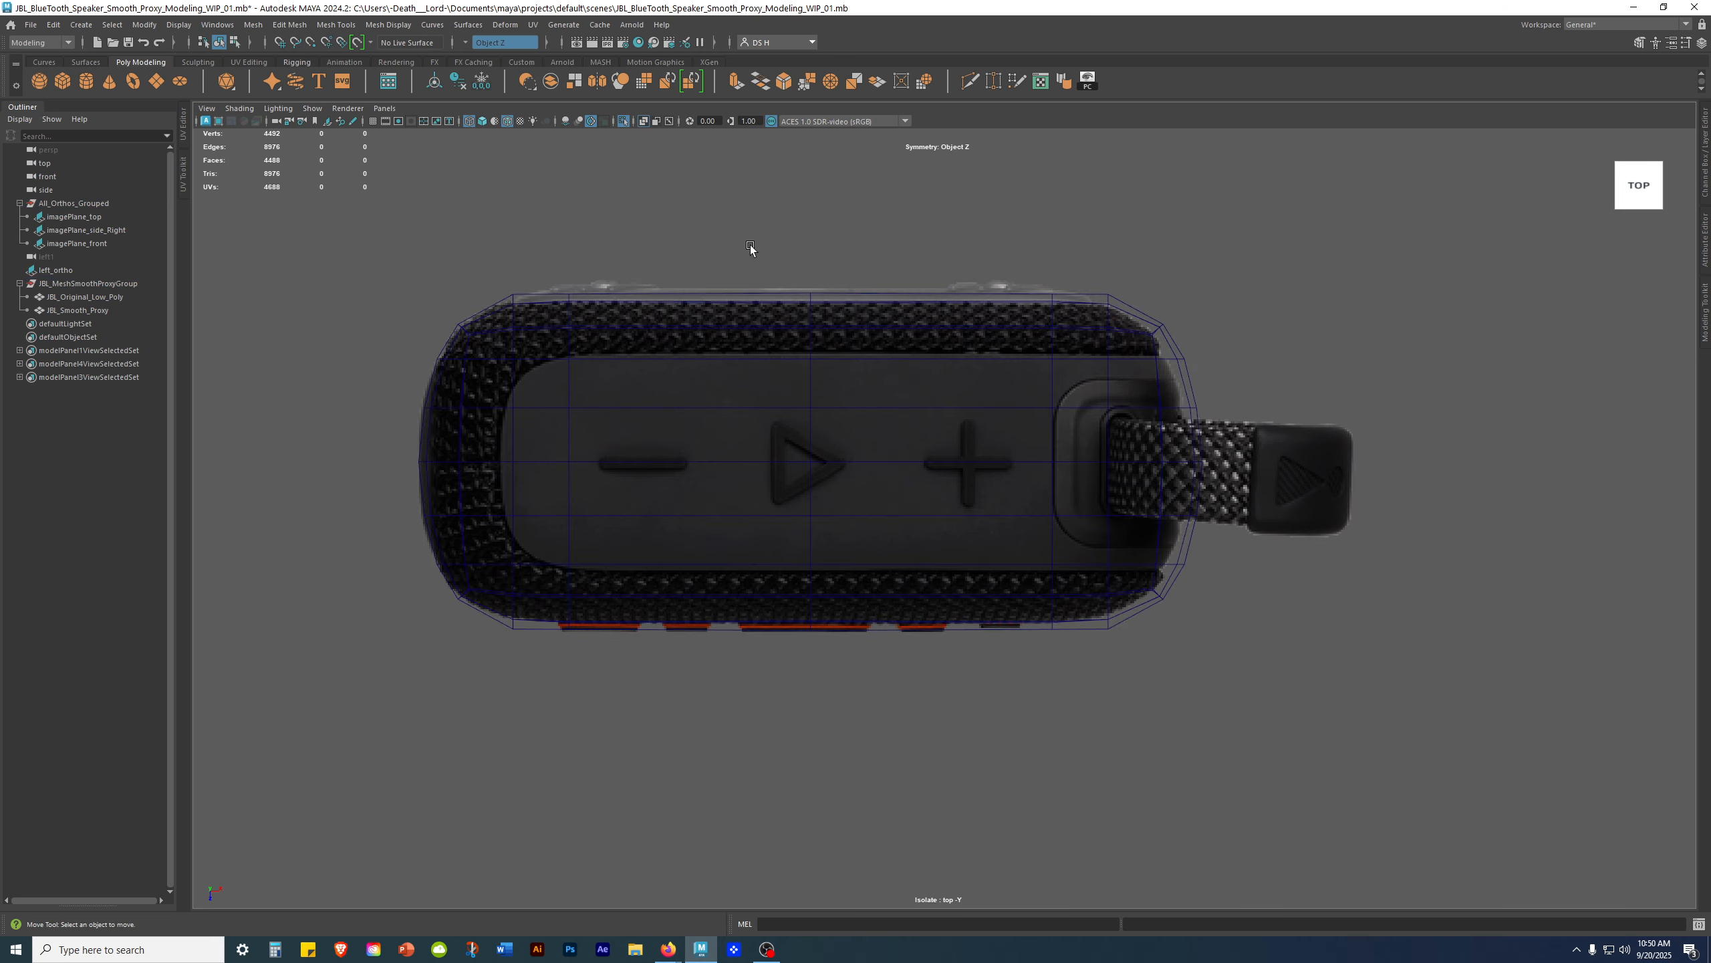
Step: Turn on smooth mesh preview for the low-poly mesh, then deselect it
{"action": "scroll", "coordinate": [750, 248], "scroll_direction": "up", "scroll_amount": 3}
{"action": "left_click", "coordinate": [903, 431]}
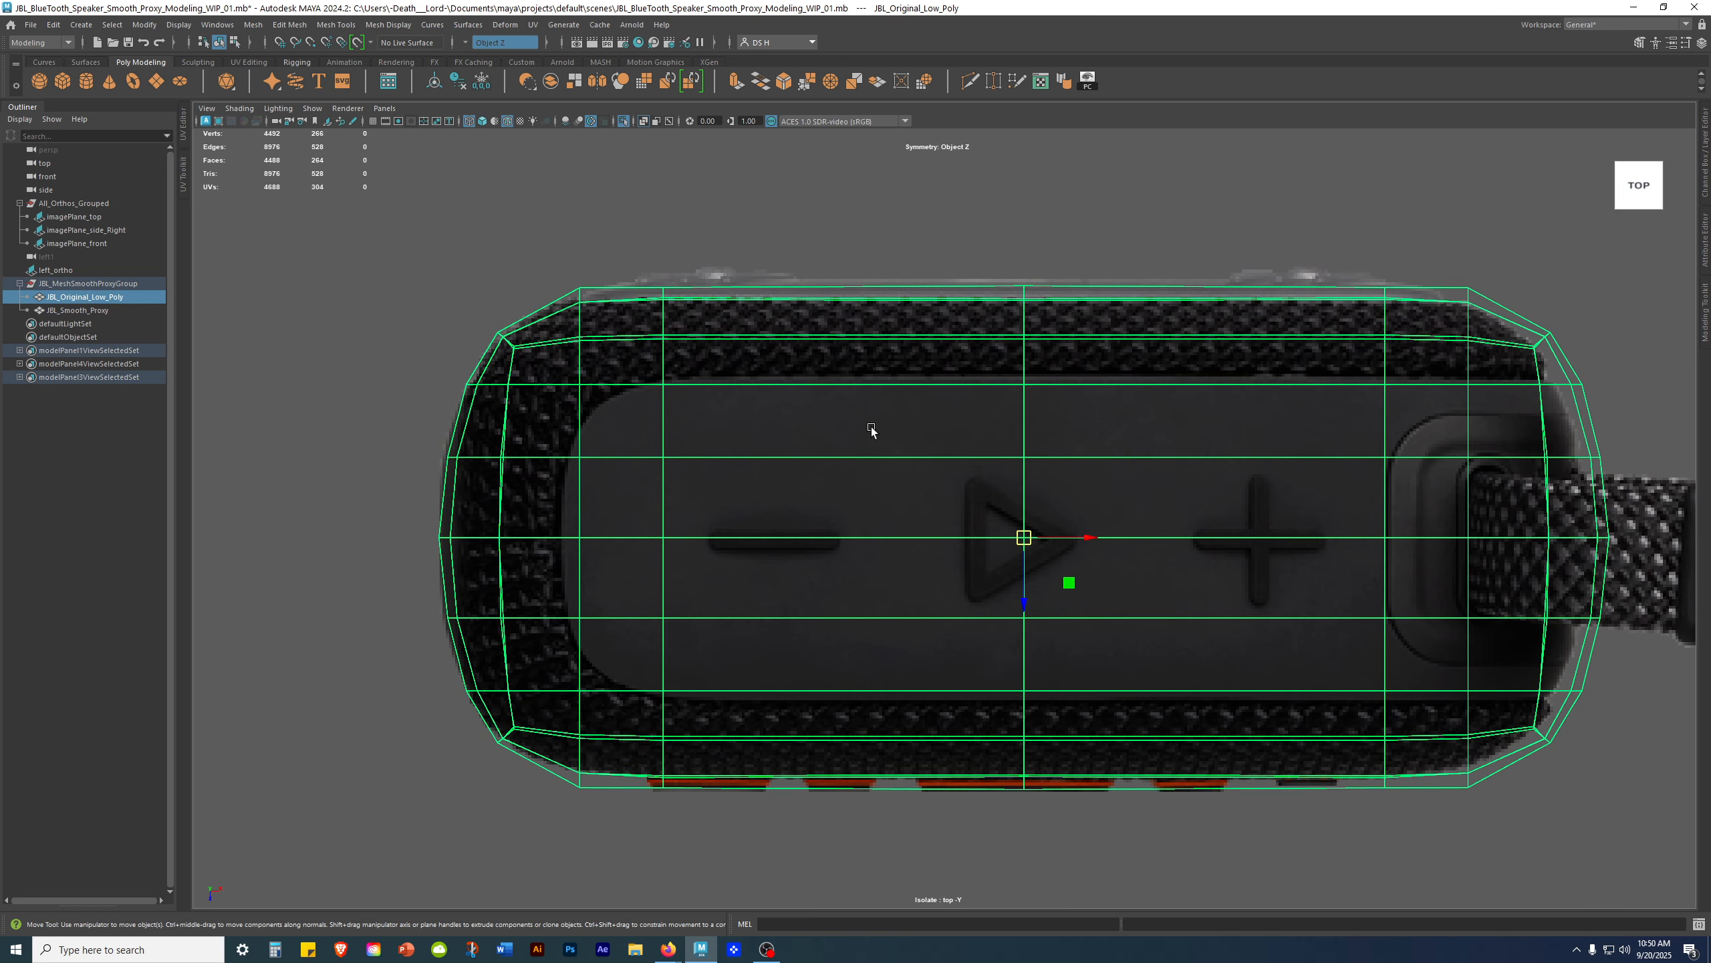
{"action": "key", "text": "3"}
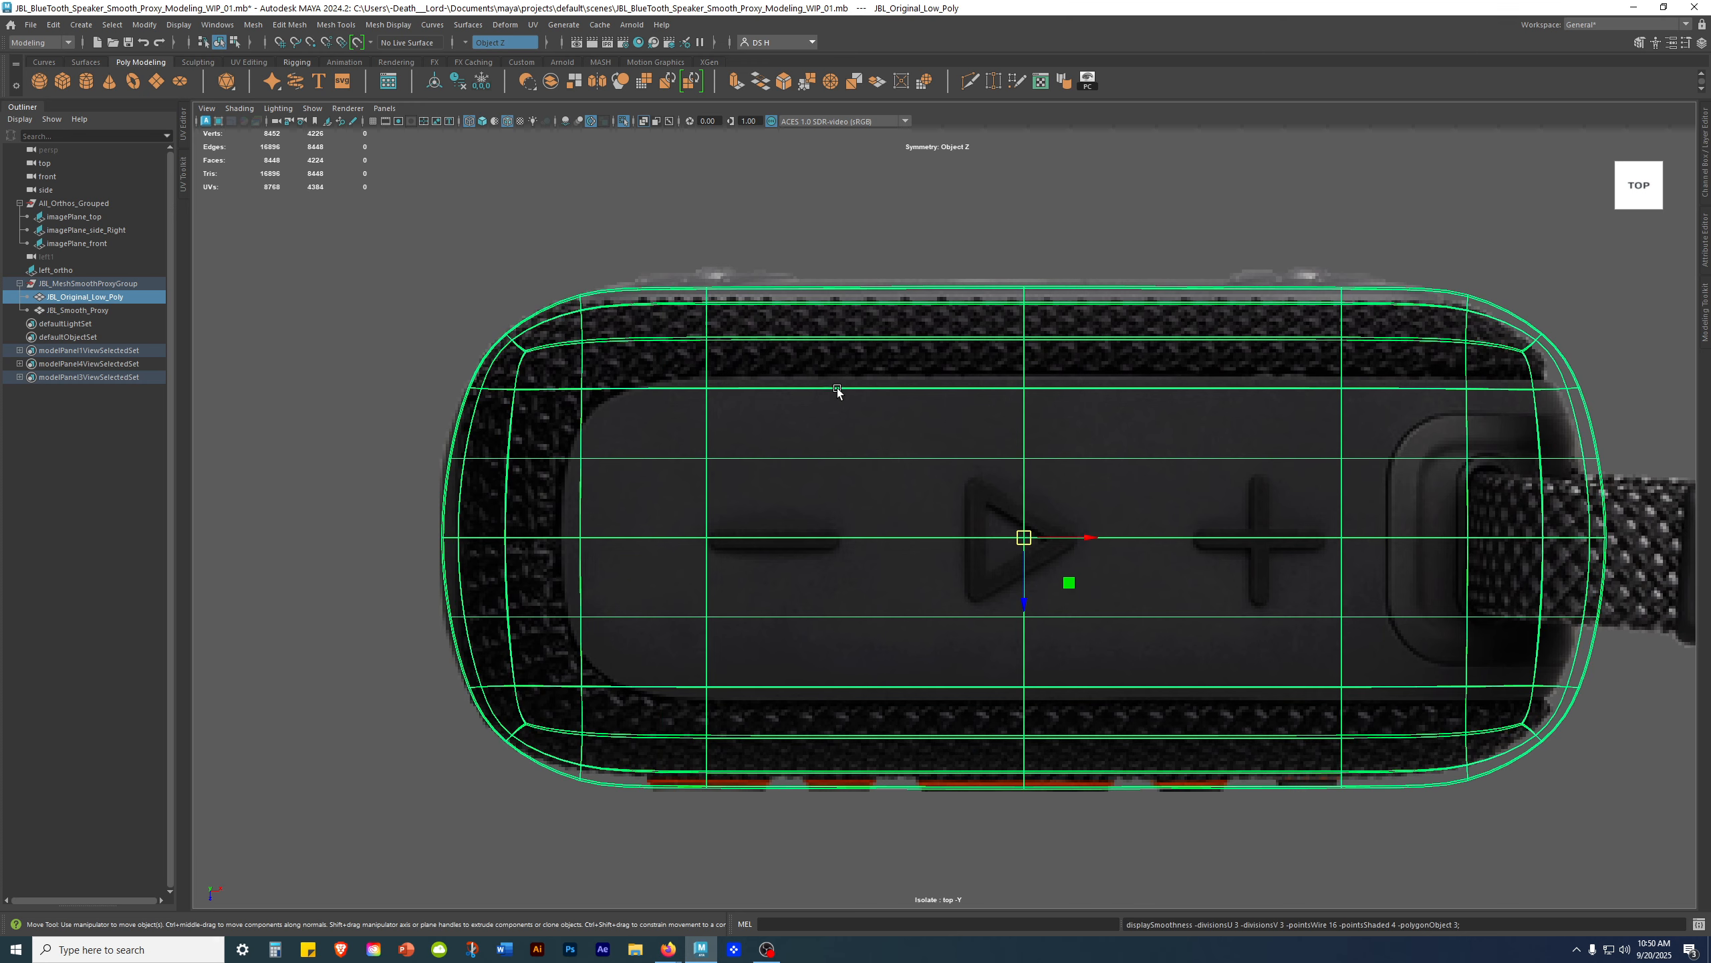
{"action": "left_click", "coordinate": [669, 219]}
{"action": "middle_click_drag", "start_coordinate": [587, 505], "coordinate": [663, 413], "text": "alt"}
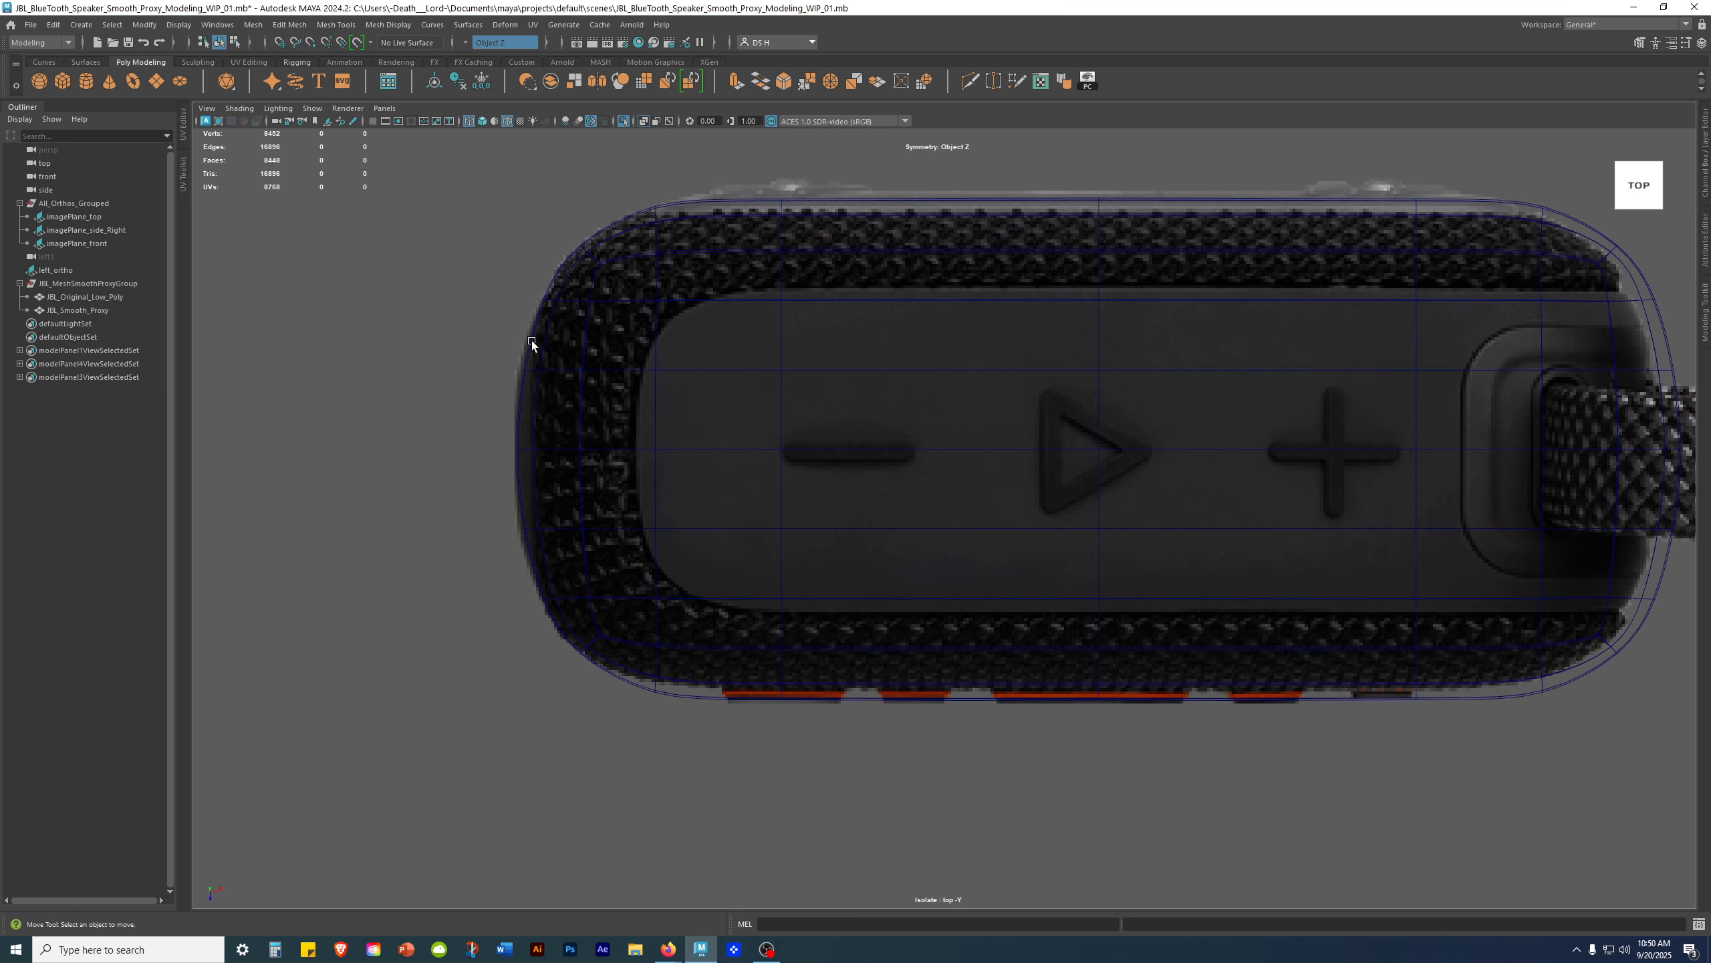
Step: Reselect the smoothed mesh, hide the Outliner and compare the mesh's outline with the top reference
{"action": "left_click_drag", "start_coordinate": [415, 284], "coordinate": [584, 340], "text": "alt"}
{"action": "right_click_drag", "start_coordinate": [584, 340], "coordinate": [748, 385], "text": "alt"}
{"action": "left_click_drag", "start_coordinate": [371, 298], "coordinate": [487, 356]}
{"action": "key", "text": "f"}
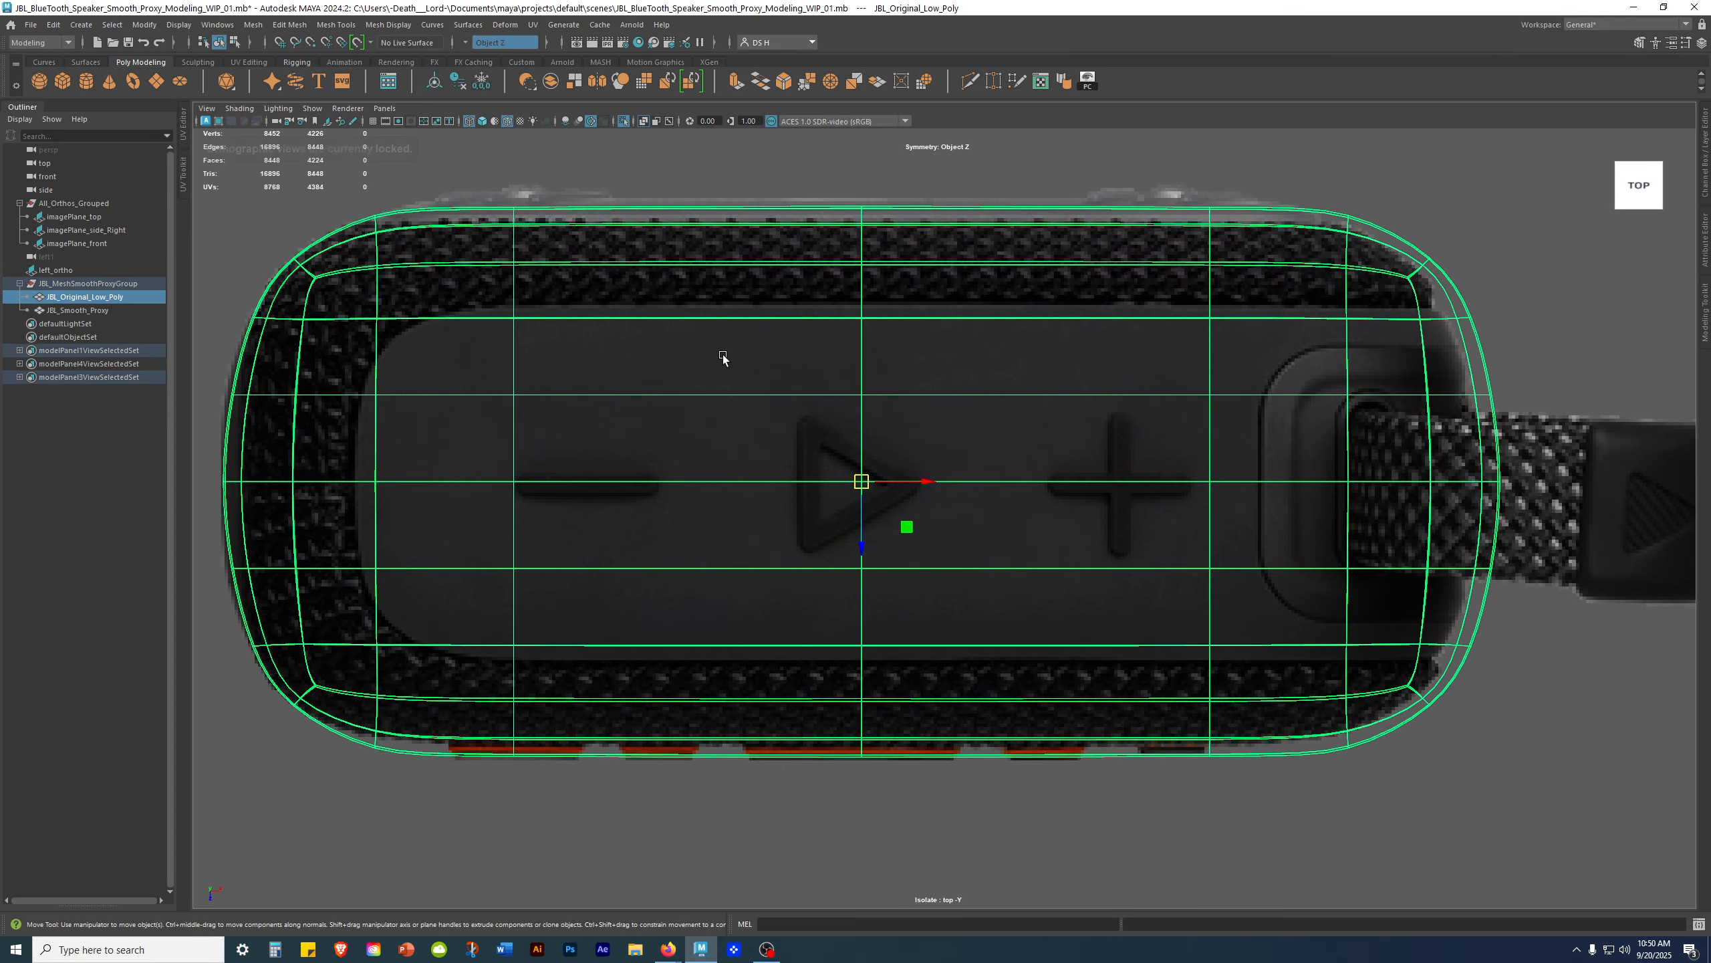
{"action": "middle_click_drag", "start_coordinate": [722, 355], "coordinate": [739, 339], "text": "alt"}
{"action": "left_click", "coordinate": [22, 107]}
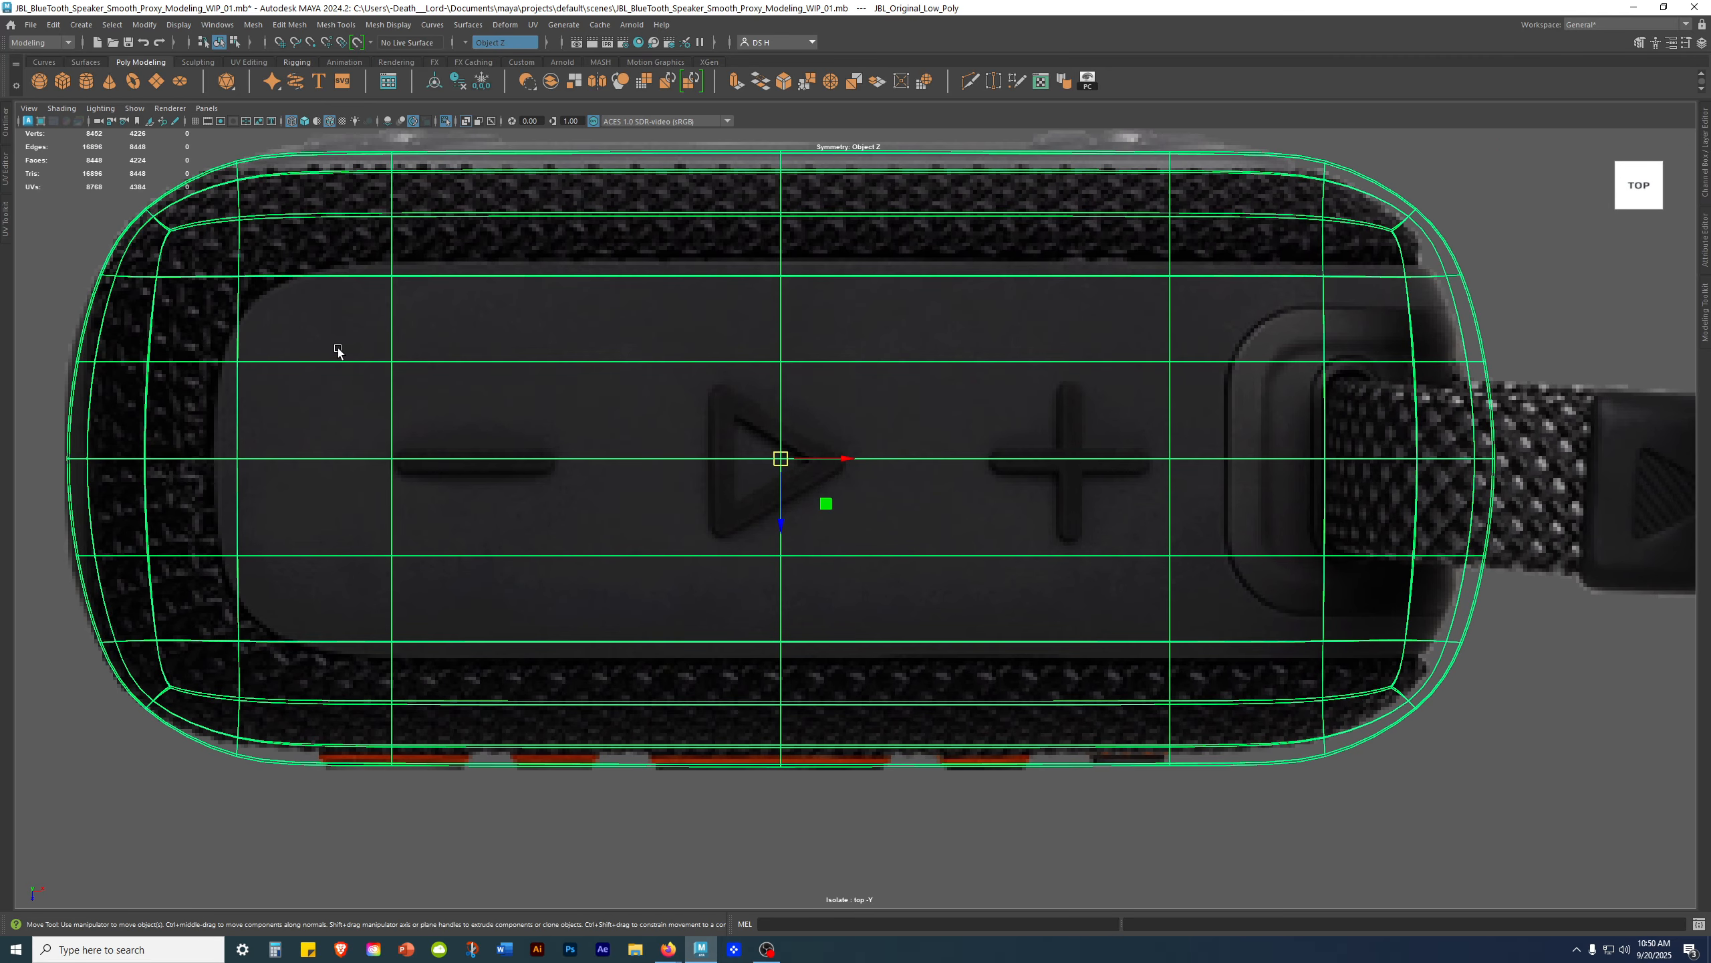
{"action": "middle_click_drag", "start_coordinate": [338, 350], "coordinate": [409, 371], "text": "alt"}
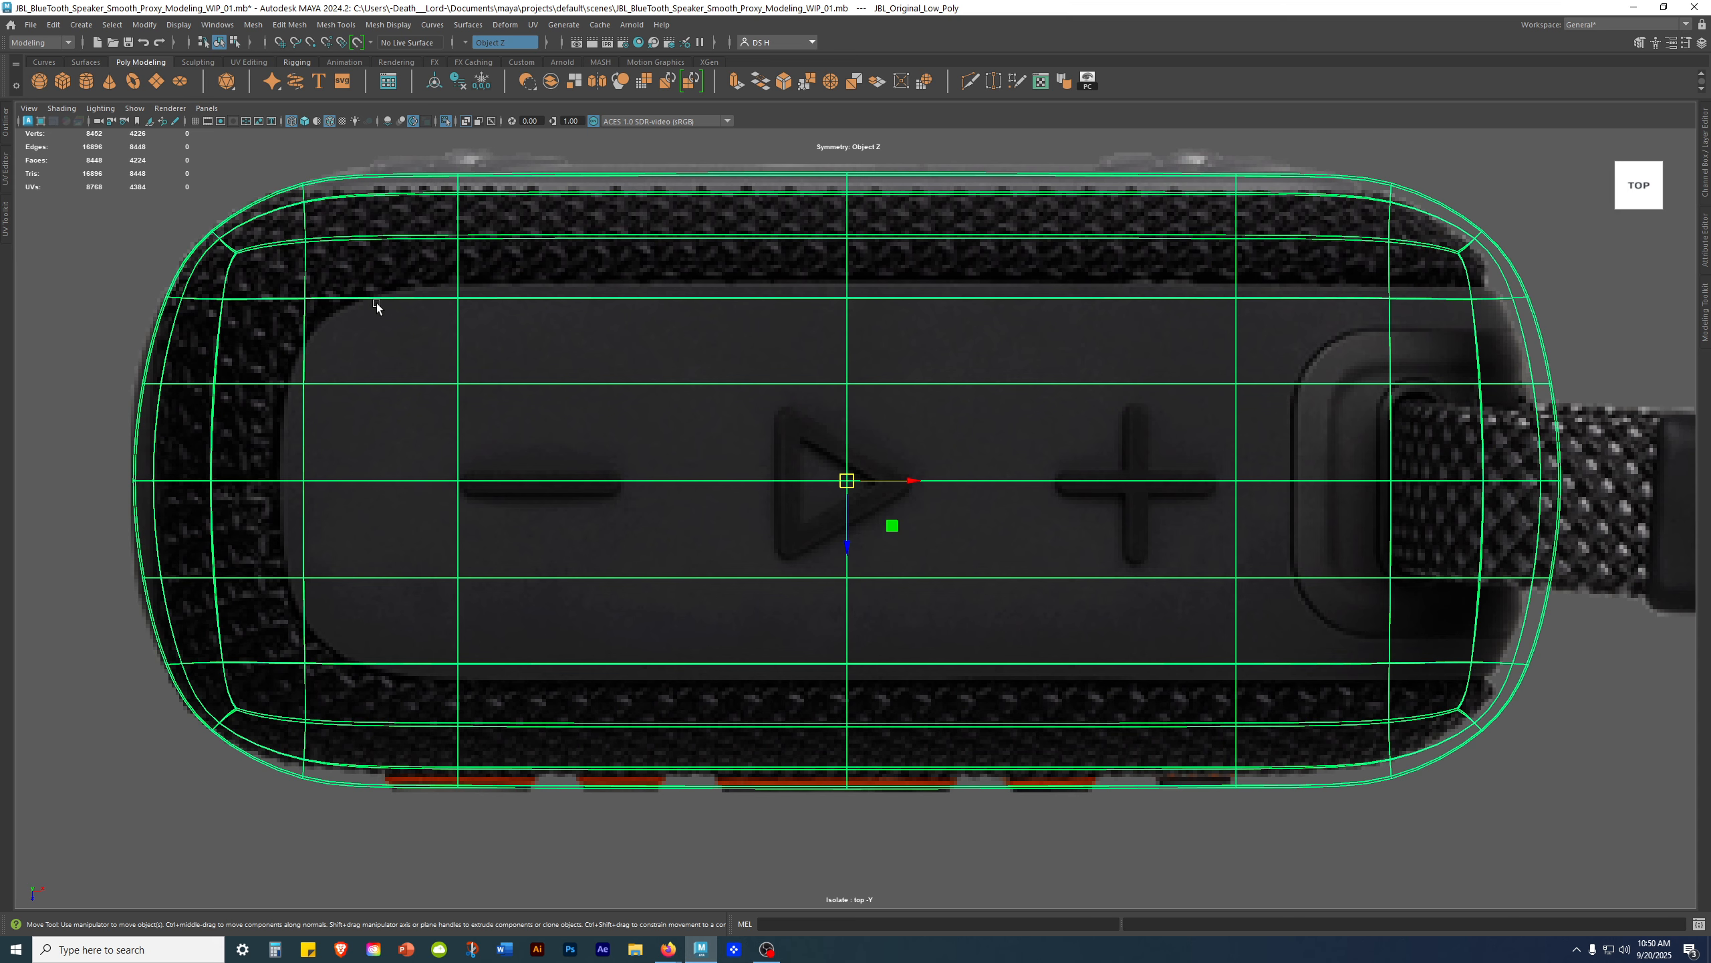
{"action": "middle_click_drag", "start_coordinate": [388, 392], "coordinate": [534, 473], "text": "alt"}
{"action": "scroll", "coordinate": [386, 345], "scroll_direction": "up", "scroll_amount": 3}
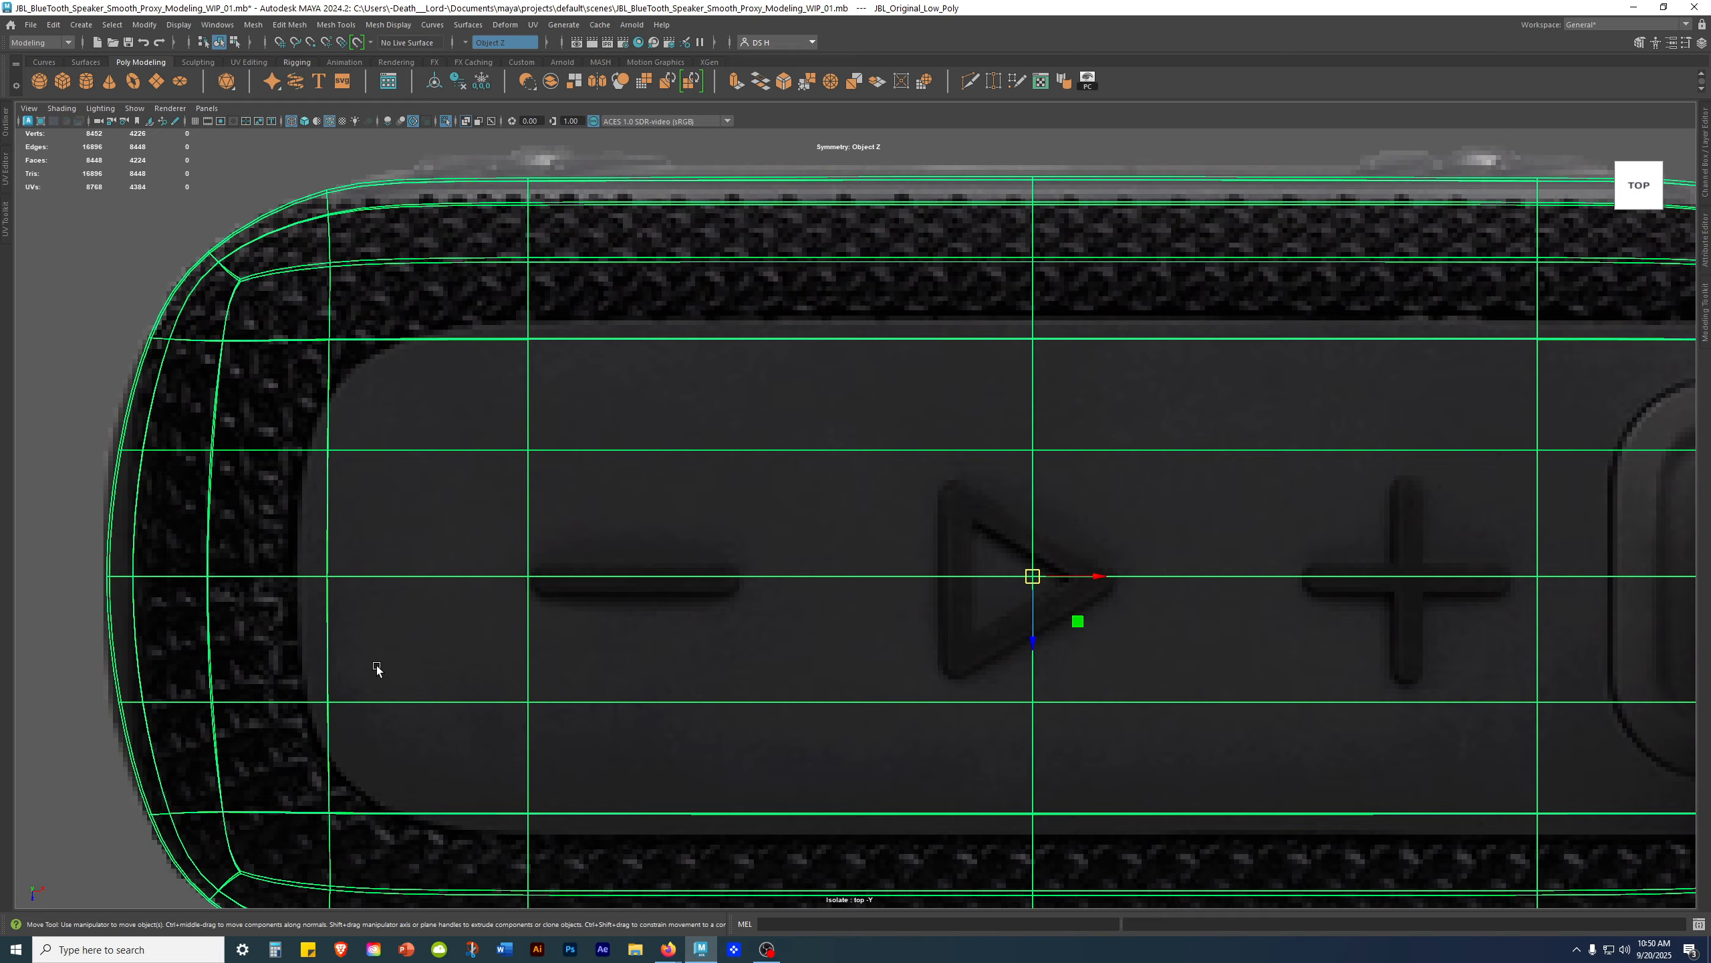
{"action": "scroll", "coordinate": [505, 396], "scroll_direction": "down", "scroll_amount": 4}
{"action": "middle_click_drag", "start_coordinate": [505, 398], "coordinate": [507, 591], "text": "alt"}
{"action": "scroll", "coordinate": [506, 591], "scroll_direction": "up", "scroll_amount": 3}
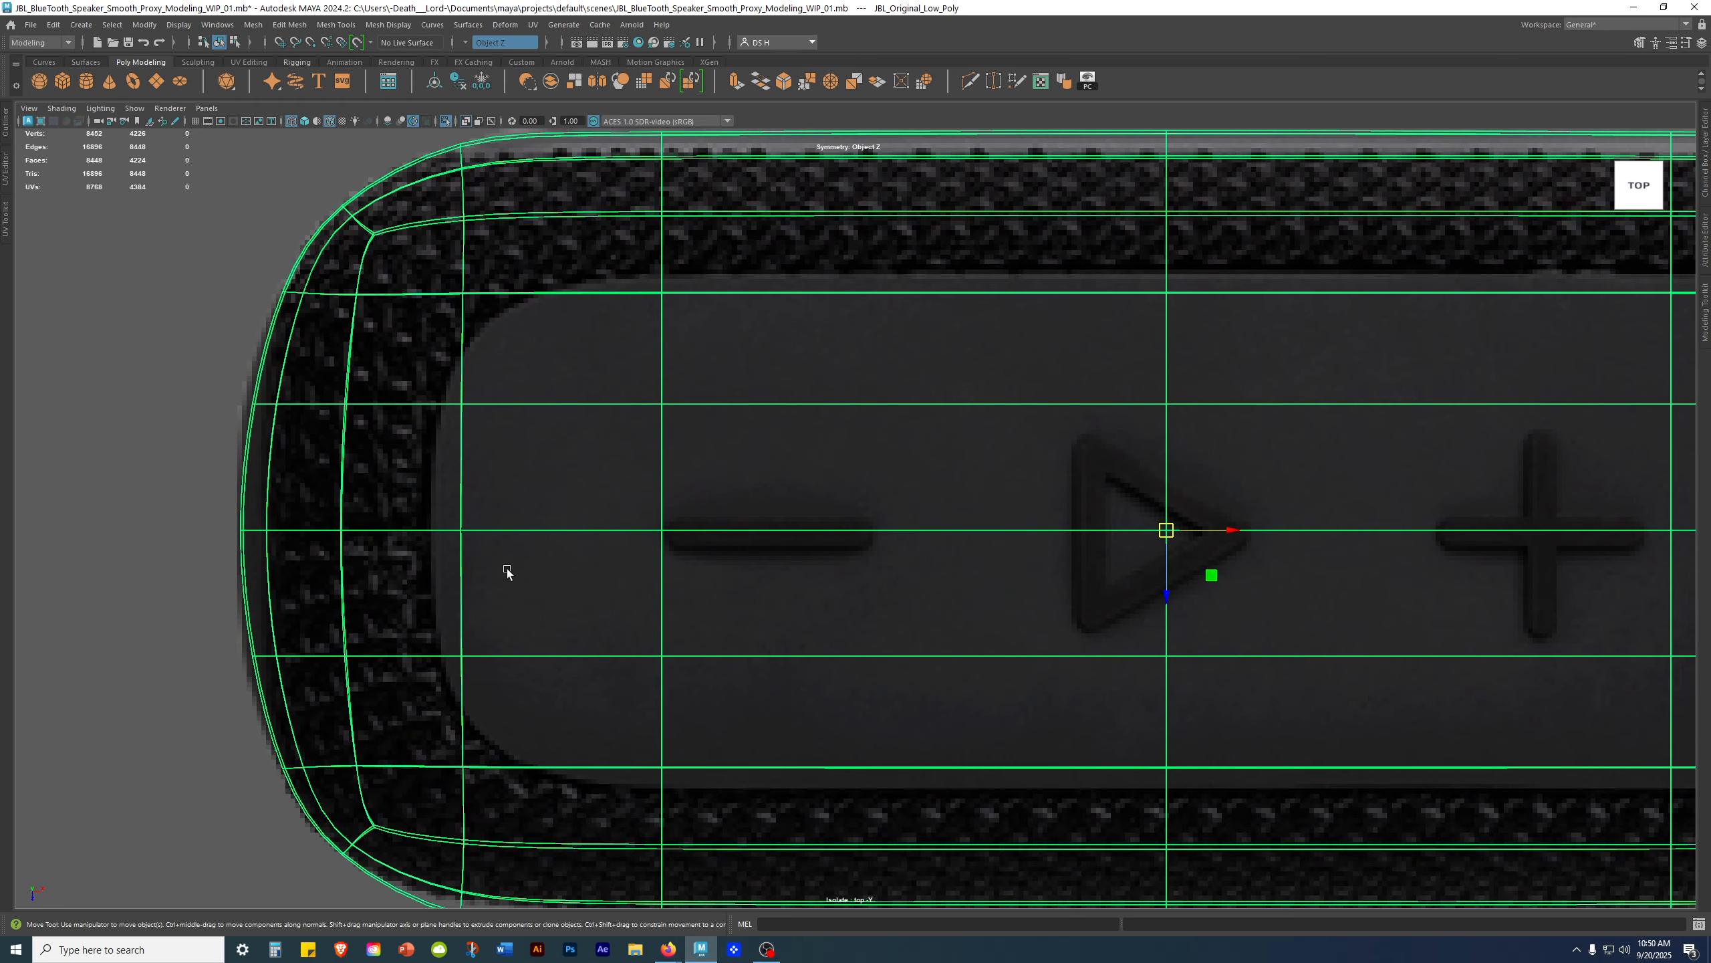
Step: Select the vertices on both sides of the centreline at the end opposite the strap, and set symmetry to Object X
{"action": "right_click_drag", "start_coordinate": [489, 248], "coordinate": [432, 241]}
{"action": "middle_click_drag", "start_coordinate": [742, 295], "coordinate": [888, 404], "text": "alt"}
{"action": "left_click_drag", "start_coordinate": [530, 386], "coordinate": [649, 484]}
{"action": "key", "text": "a"}
{"action": "middle_click_drag", "start_coordinate": [300, 521], "coordinate": [543, 467], "text": "alt"}
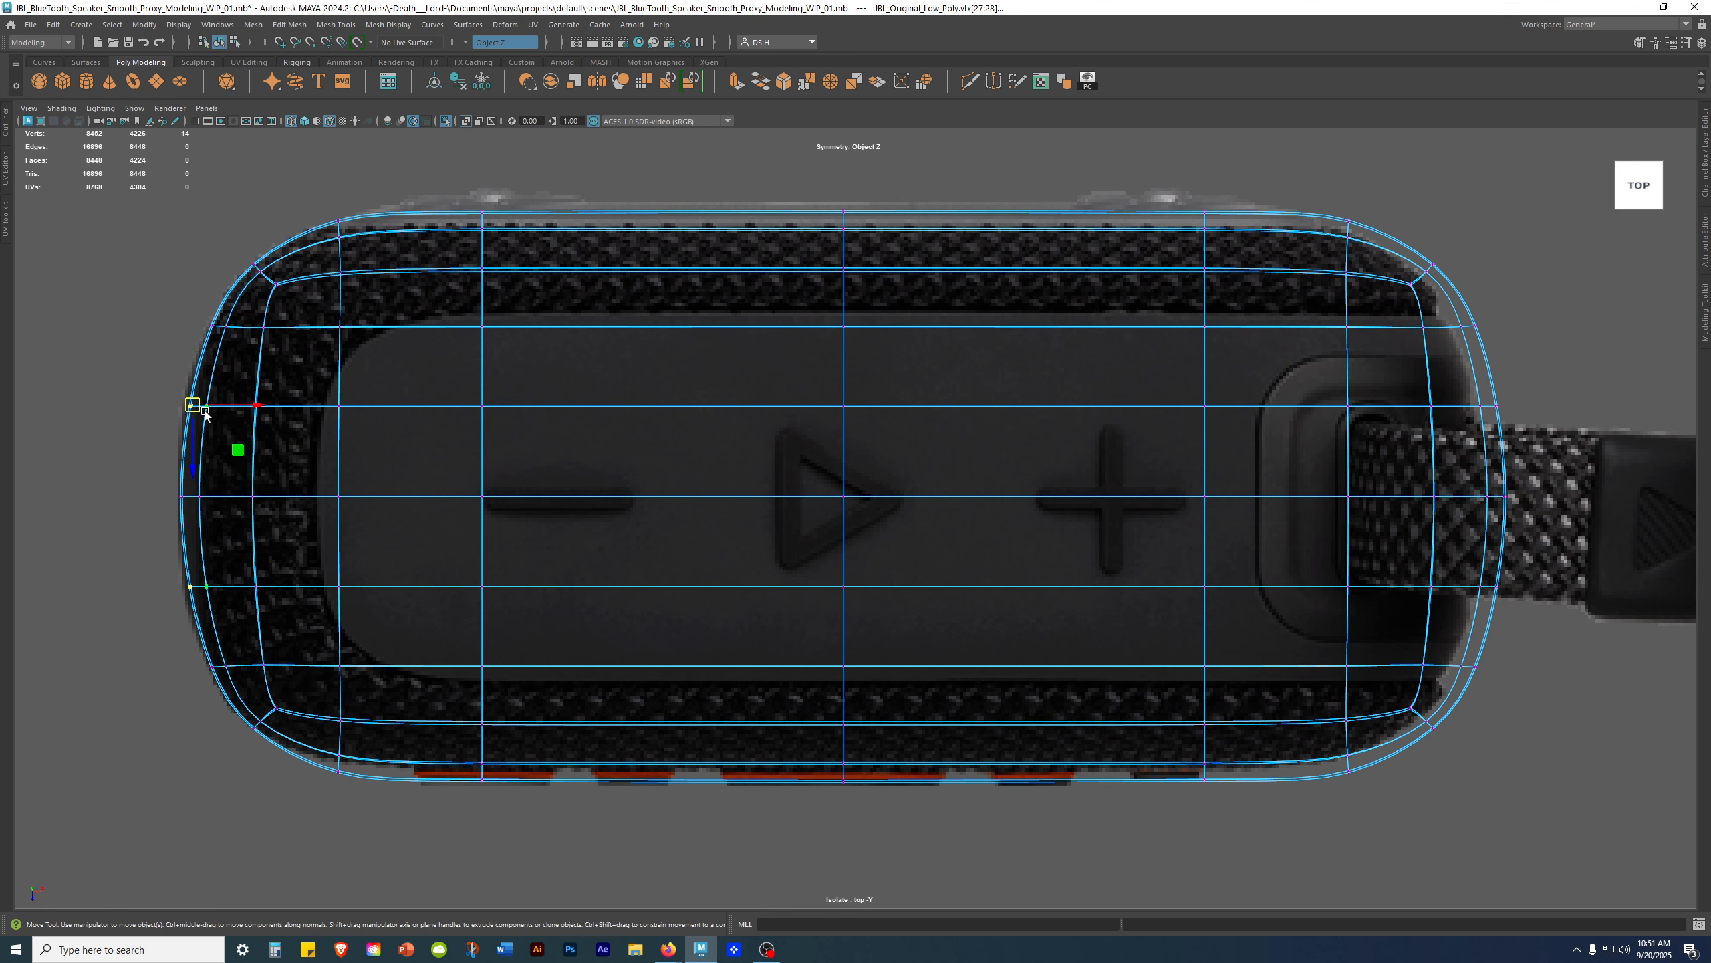
{"action": "left_click", "coordinate": [502, 43]}
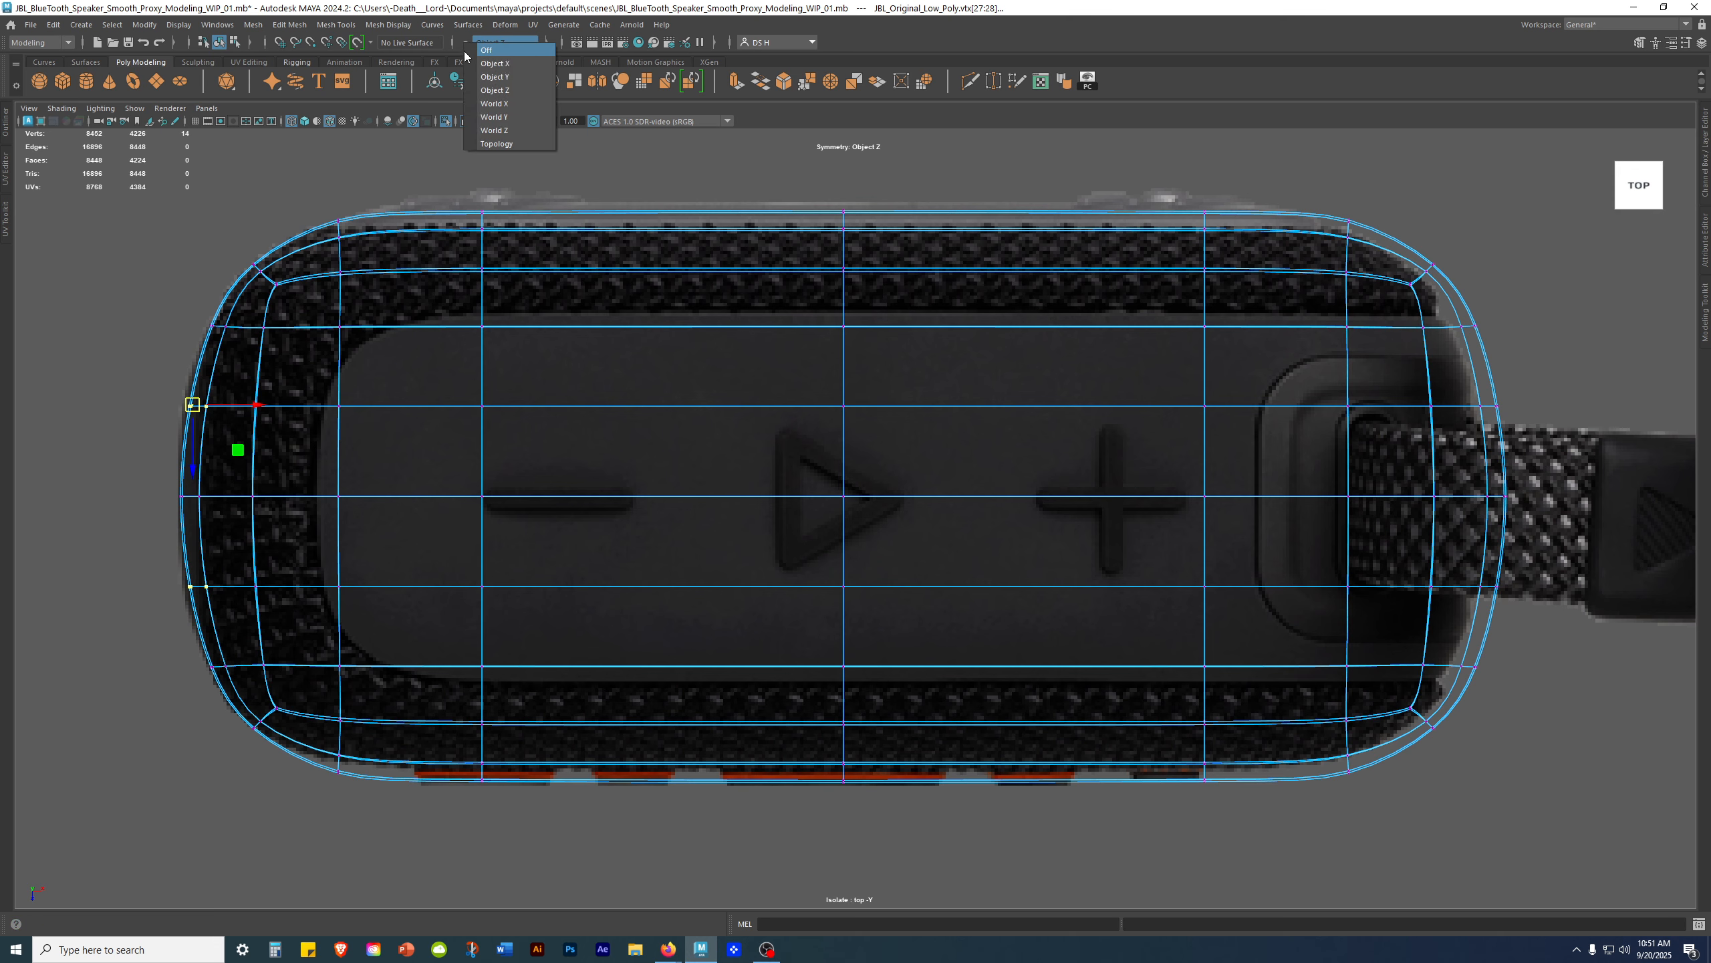
{"action": "left_click", "coordinate": [496, 70]}
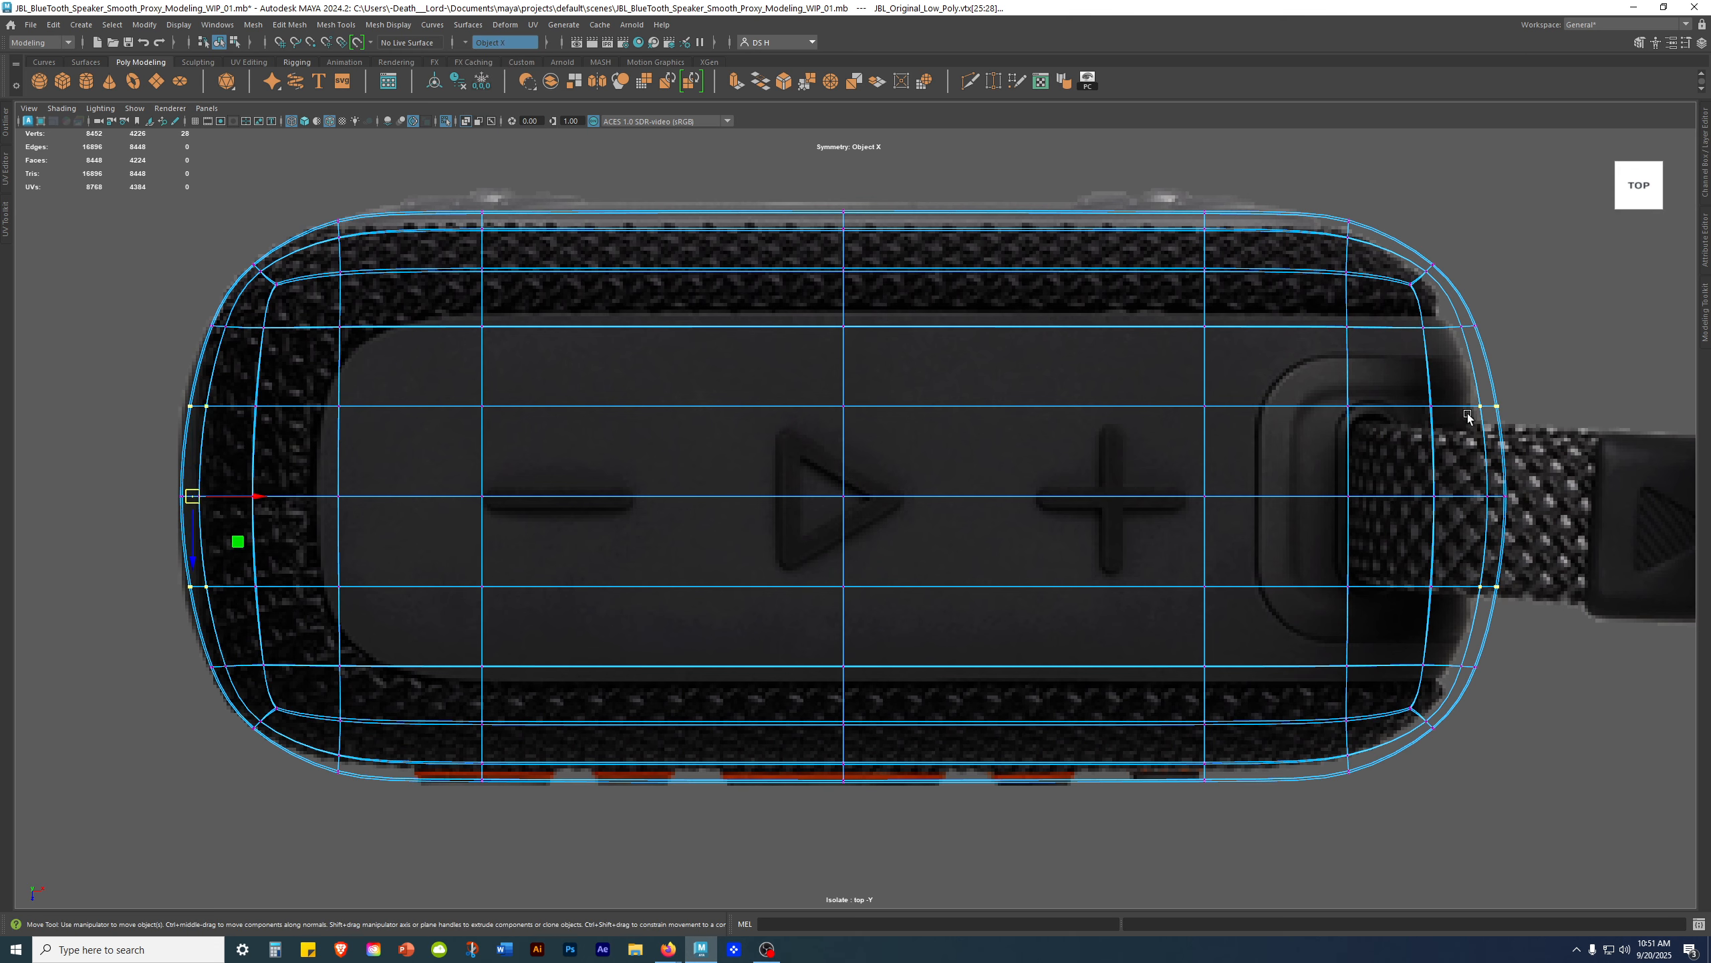
Step: Examine how the smoothed outline follows the top reference along the speaker's rounded ends
{"action": "middle_click_drag", "start_coordinate": [151, 371], "coordinate": [729, 321], "text": "alt"}
{"action": "right_click_drag", "start_coordinate": [728, 321], "coordinate": [1042, 468], "text": "alt"}
{"action": "right_click_drag", "start_coordinate": [882, 290], "coordinate": [1004, 324], "text": "alt"}
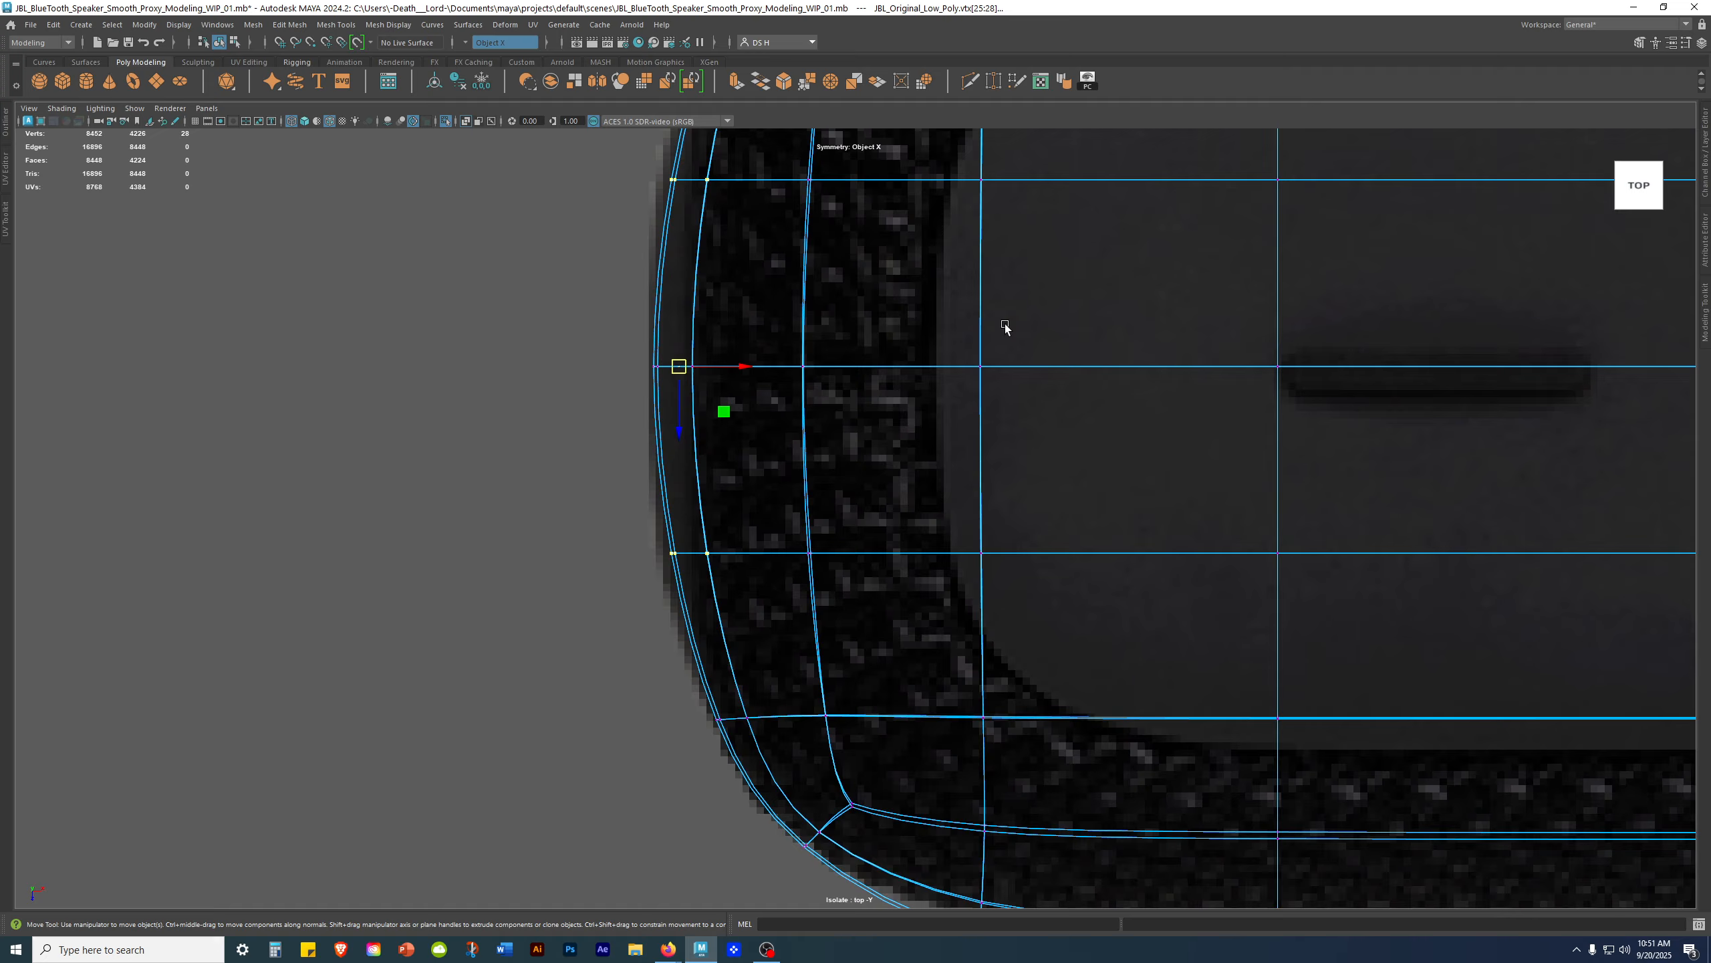
{"action": "middle_click_drag", "start_coordinate": [730, 229], "coordinate": [725, 427], "text": "alt"}
{"action": "right_click_drag", "start_coordinate": [725, 427], "coordinate": [805, 472], "text": "alt"}
{"action": "right_click_drag", "start_coordinate": [708, 622], "coordinate": [472, 539], "text": "alt"}
{"action": "middle_click_drag", "start_coordinate": [1353, 466], "coordinate": [431, 414], "text": "alt"}
{"action": "middle_click_drag", "start_coordinate": [608, 542], "coordinate": [1296, 456], "text": "alt"}
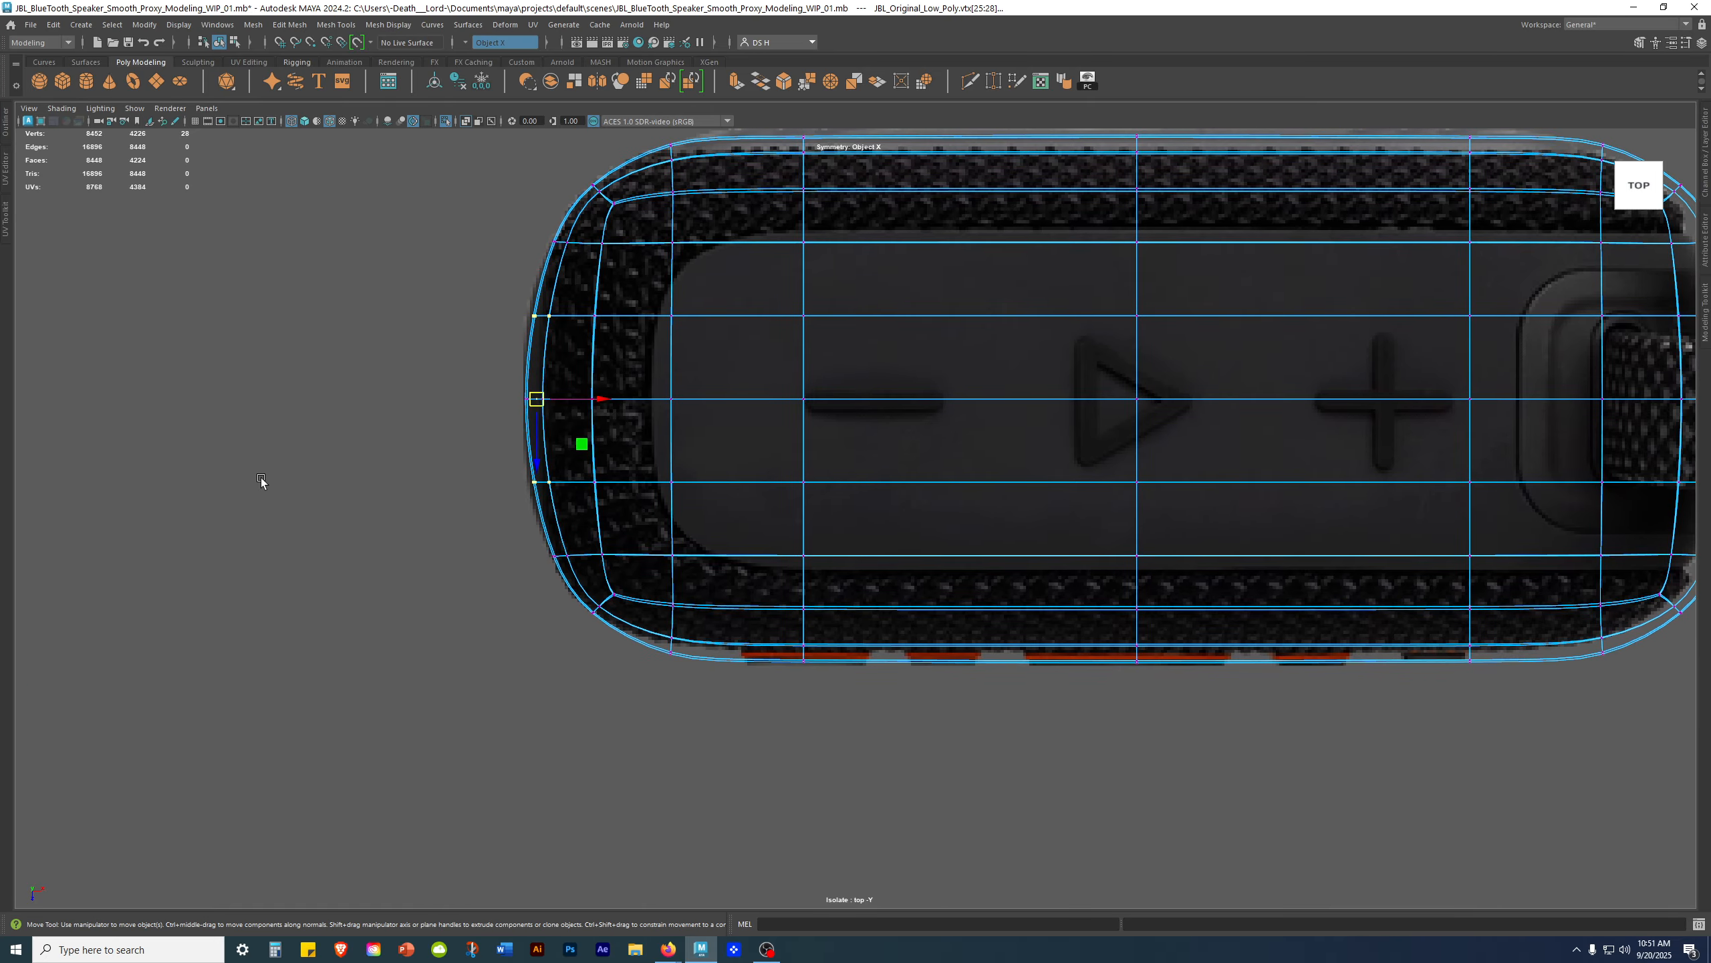
Step: Move the selected end vertices slightly outward along X to match the reference's edge, mirrored at the strap end
{"action": "right_click_drag", "start_coordinate": [263, 482], "coordinate": [687, 422], "text": "alt"}
{"action": "middle_click_drag", "start_coordinate": [688, 422], "coordinate": [974, 545], "text": "alt"}
{"action": "right_click_drag", "start_coordinate": [365, 424], "coordinate": [847, 398], "text": "alt"}
{"action": "middle_click_drag", "start_coordinate": [692, 389], "coordinate": [521, 450], "text": "alt"}
{"action": "right_click_drag", "start_coordinate": [576, 444], "coordinate": [533, 434], "text": "alt"}
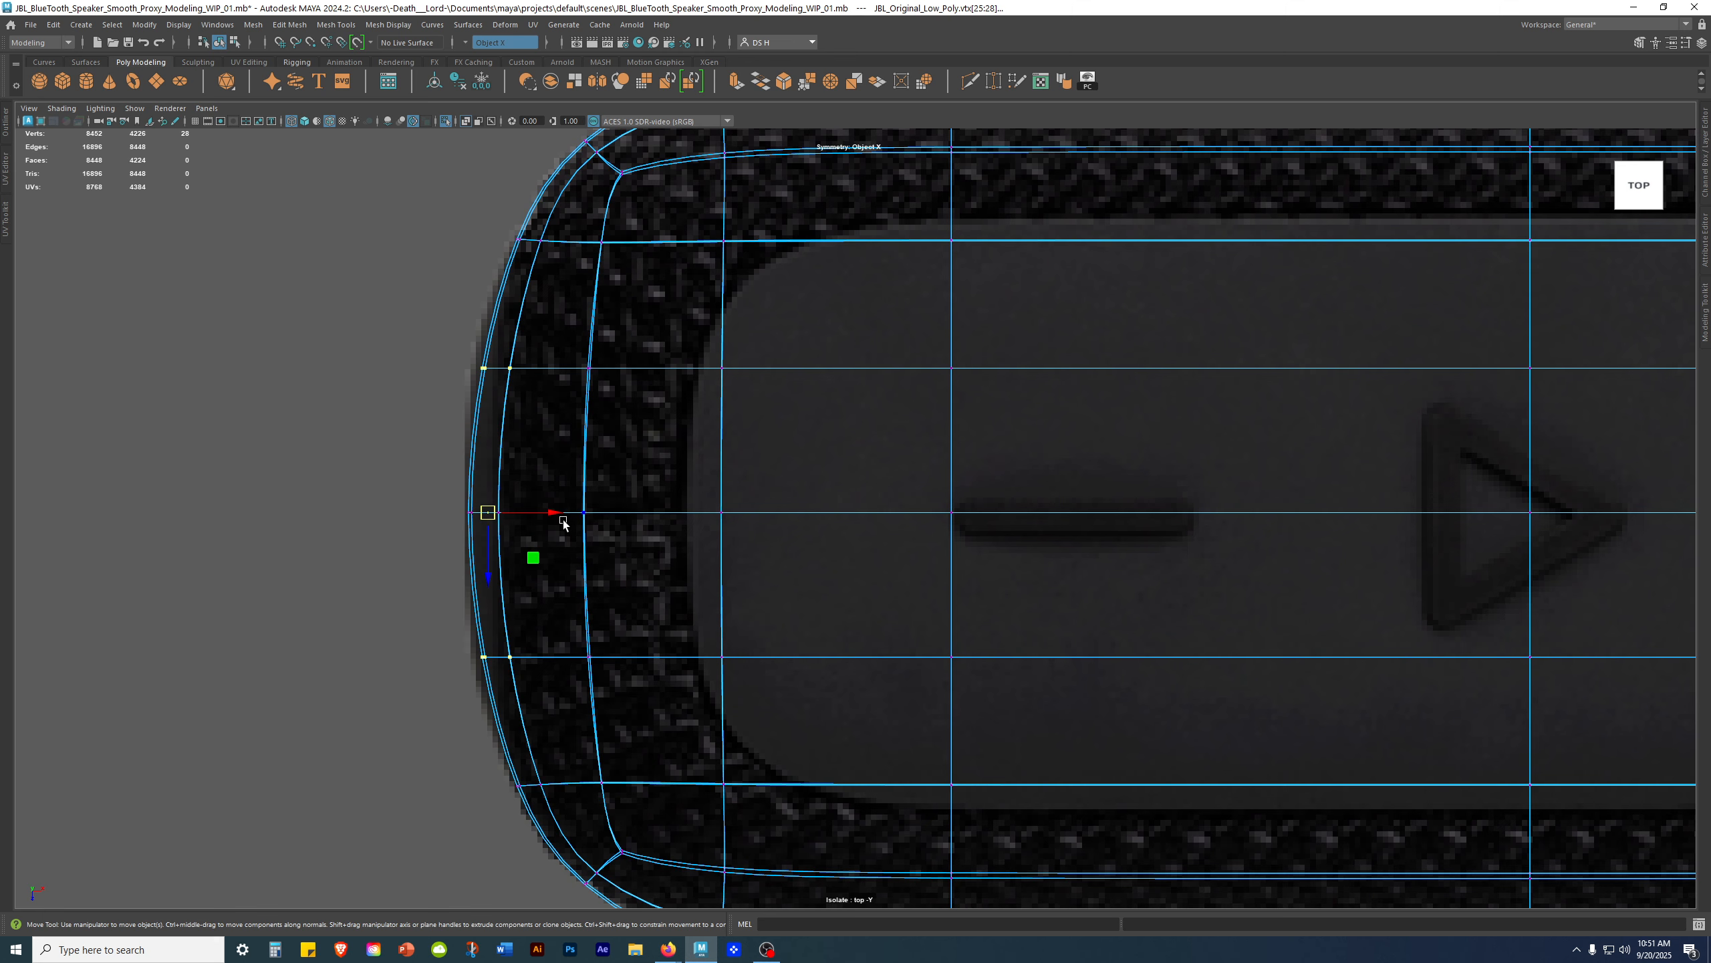
{"action": "left_click_drag", "start_coordinate": [547, 512], "coordinate": [540, 511]}
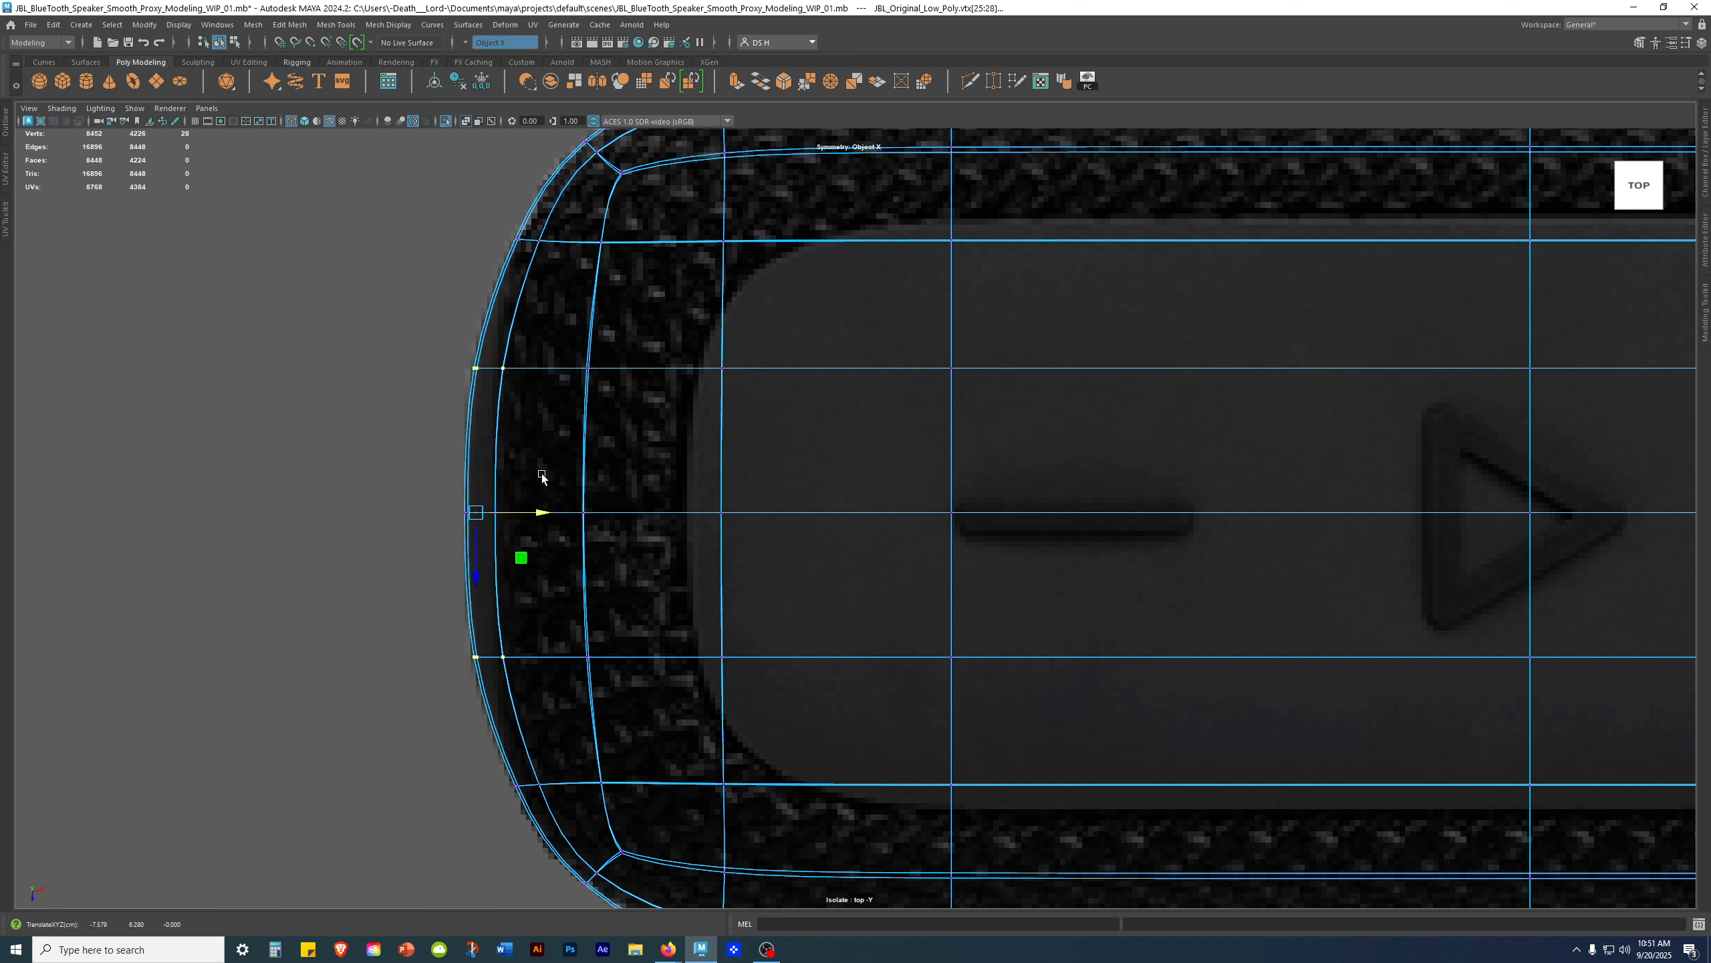
Step: Compare the end vertices' last move with its undone state against the top reference, keep the move and clear the selection
{"action": "key", "text": "ctrl+z"}
{"action": "key", "text": "shift+z"}
{"action": "key", "text": "ctrl+z"}
{"action": "key", "text": "shift+z"}
{"action": "scroll", "coordinate": [1003, 477], "scroll_direction": "down", "scroll_amount": 1}
{"action": "left_click", "coordinate": [354, 356]}
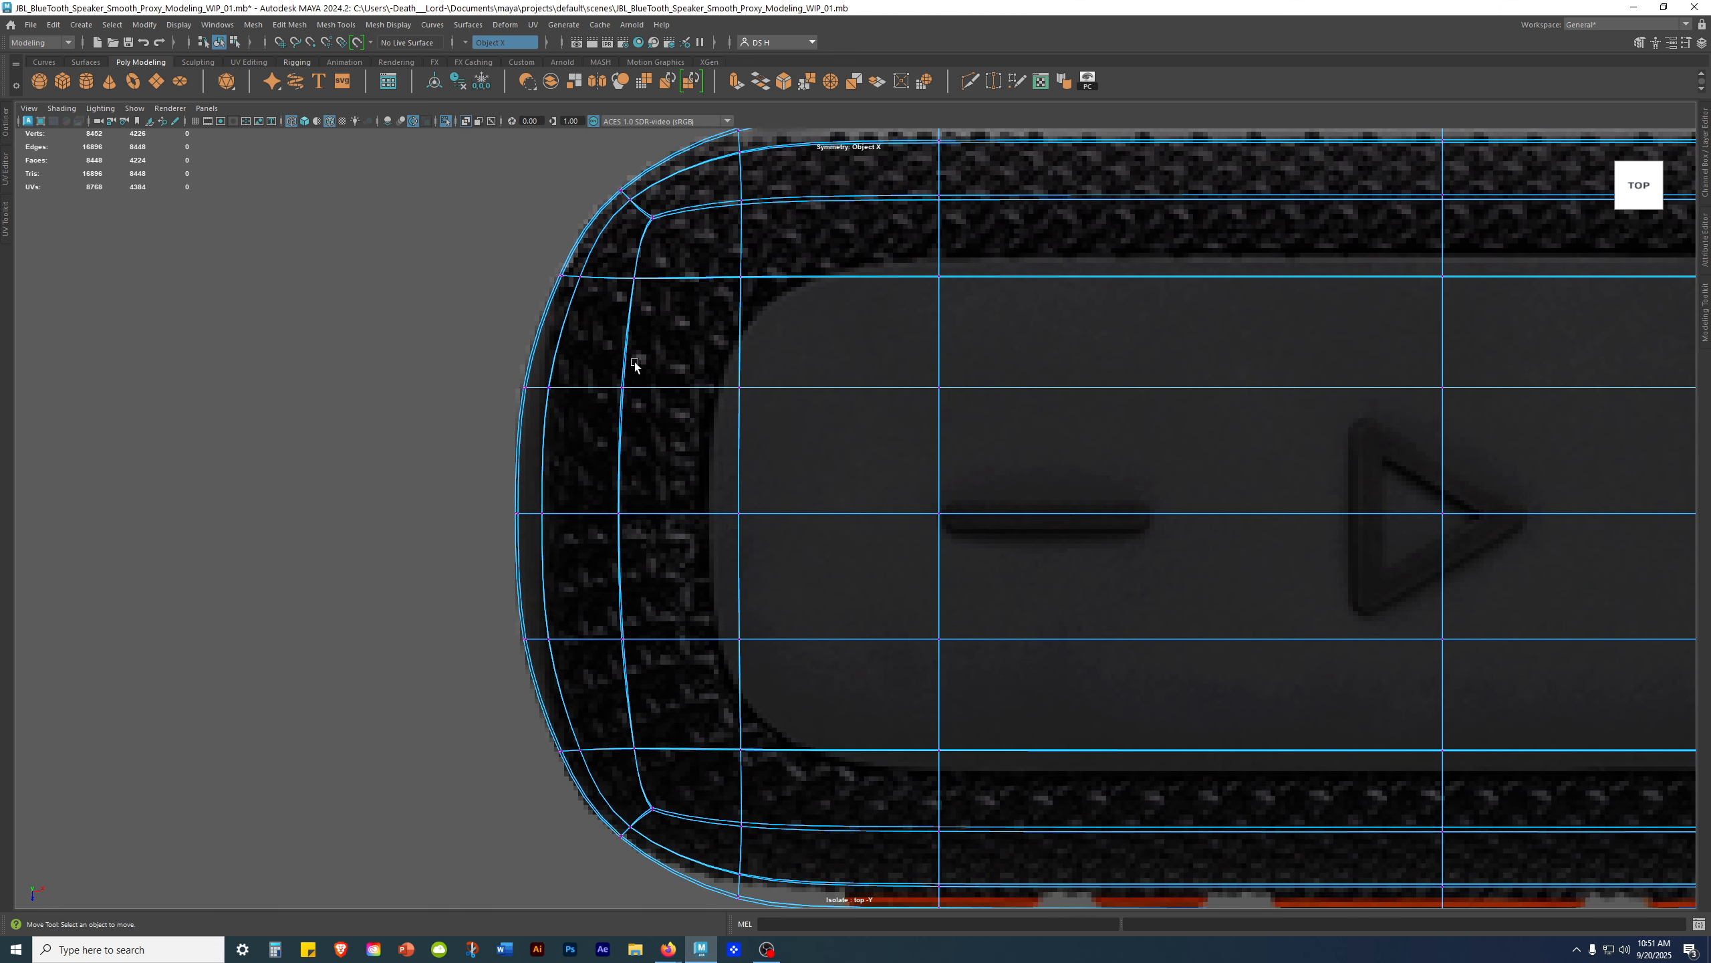
Step: Select the outer vertices just below the rear corner opposite the strap and examine how the outline there follows the top reference
{"action": "left_click_drag", "start_coordinate": [596, 291], "coordinate": [597, 291]}
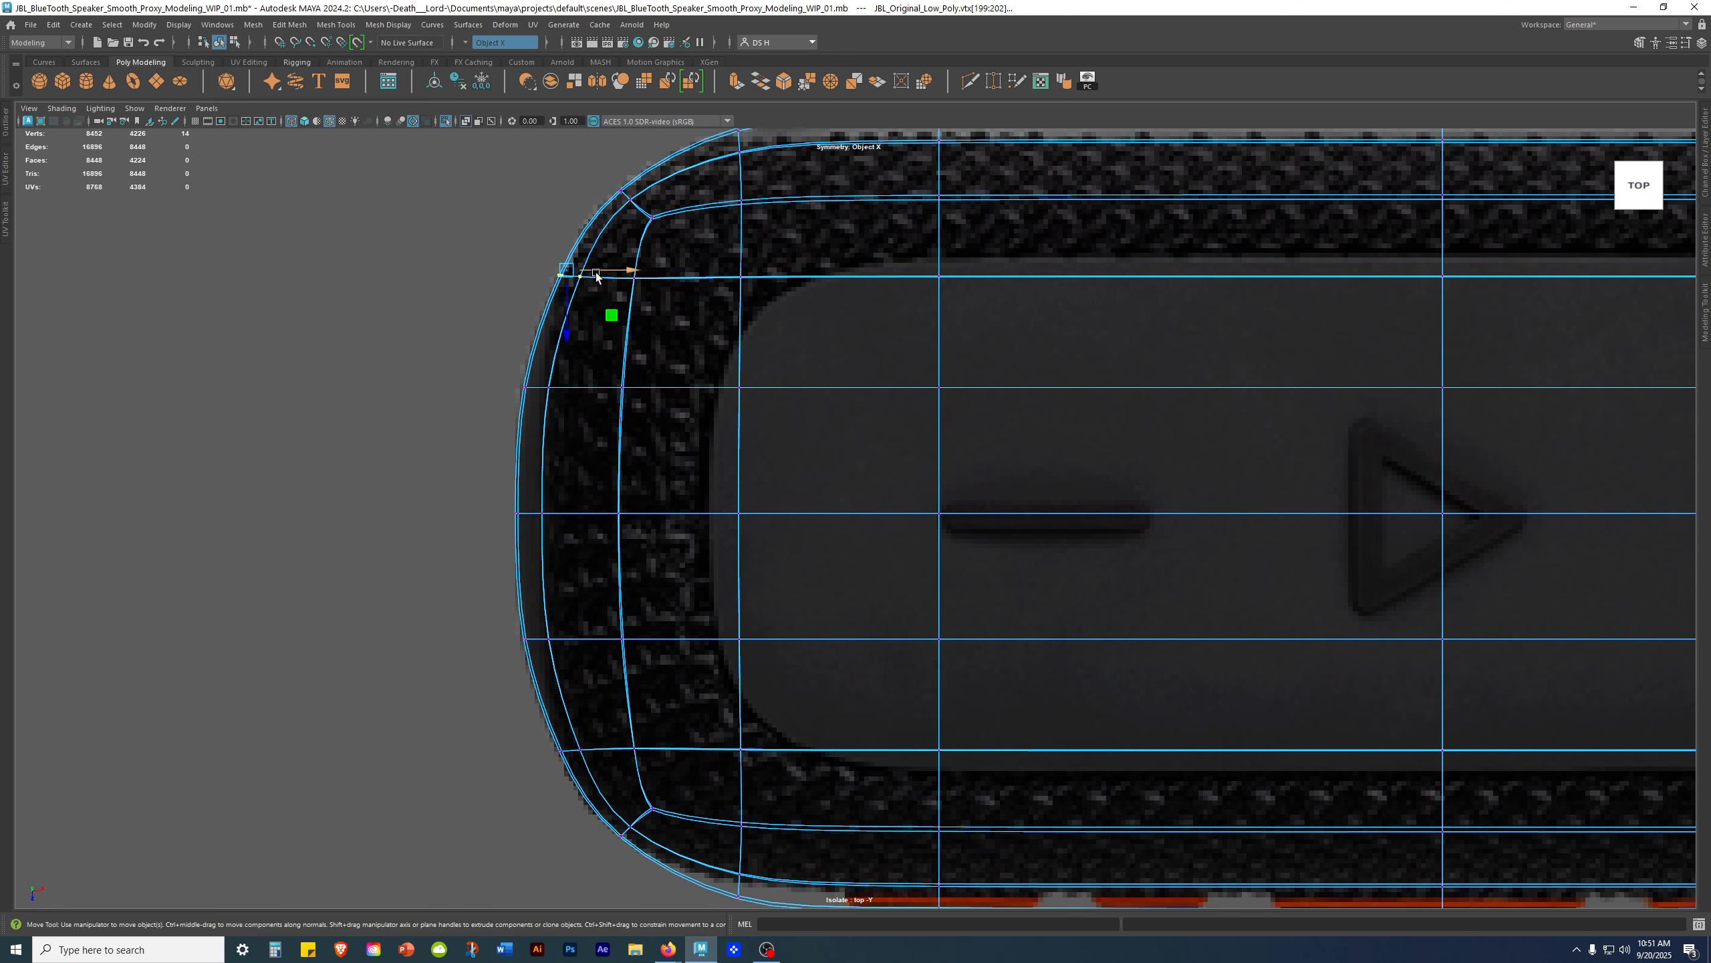
{"action": "scroll", "coordinate": [875, 647], "scroll_direction": "down", "scroll_amount": 1}
{"action": "scroll", "coordinate": [875, 647], "scroll_direction": "down", "scroll_amount": 1}
{"action": "middle_click_drag", "start_coordinate": [1041, 618], "coordinate": [1064, 518], "text": "alt"}
{"action": "right_click_drag", "start_coordinate": [1064, 517], "coordinate": [1115, 509], "text": "alt"}
{"action": "middle_click_drag", "start_coordinate": [853, 442], "coordinate": [775, 544], "text": "alt"}
{"action": "right_click_drag", "start_coordinate": [775, 543], "coordinate": [1037, 527], "text": "alt"}
{"action": "key", "text": "q"}
{"action": "middle_click_drag", "start_coordinate": [689, 321], "coordinate": [734, 500], "text": "alt"}
{"action": "right_click_drag", "start_coordinate": [735, 500], "coordinate": [1215, 503], "text": "alt"}
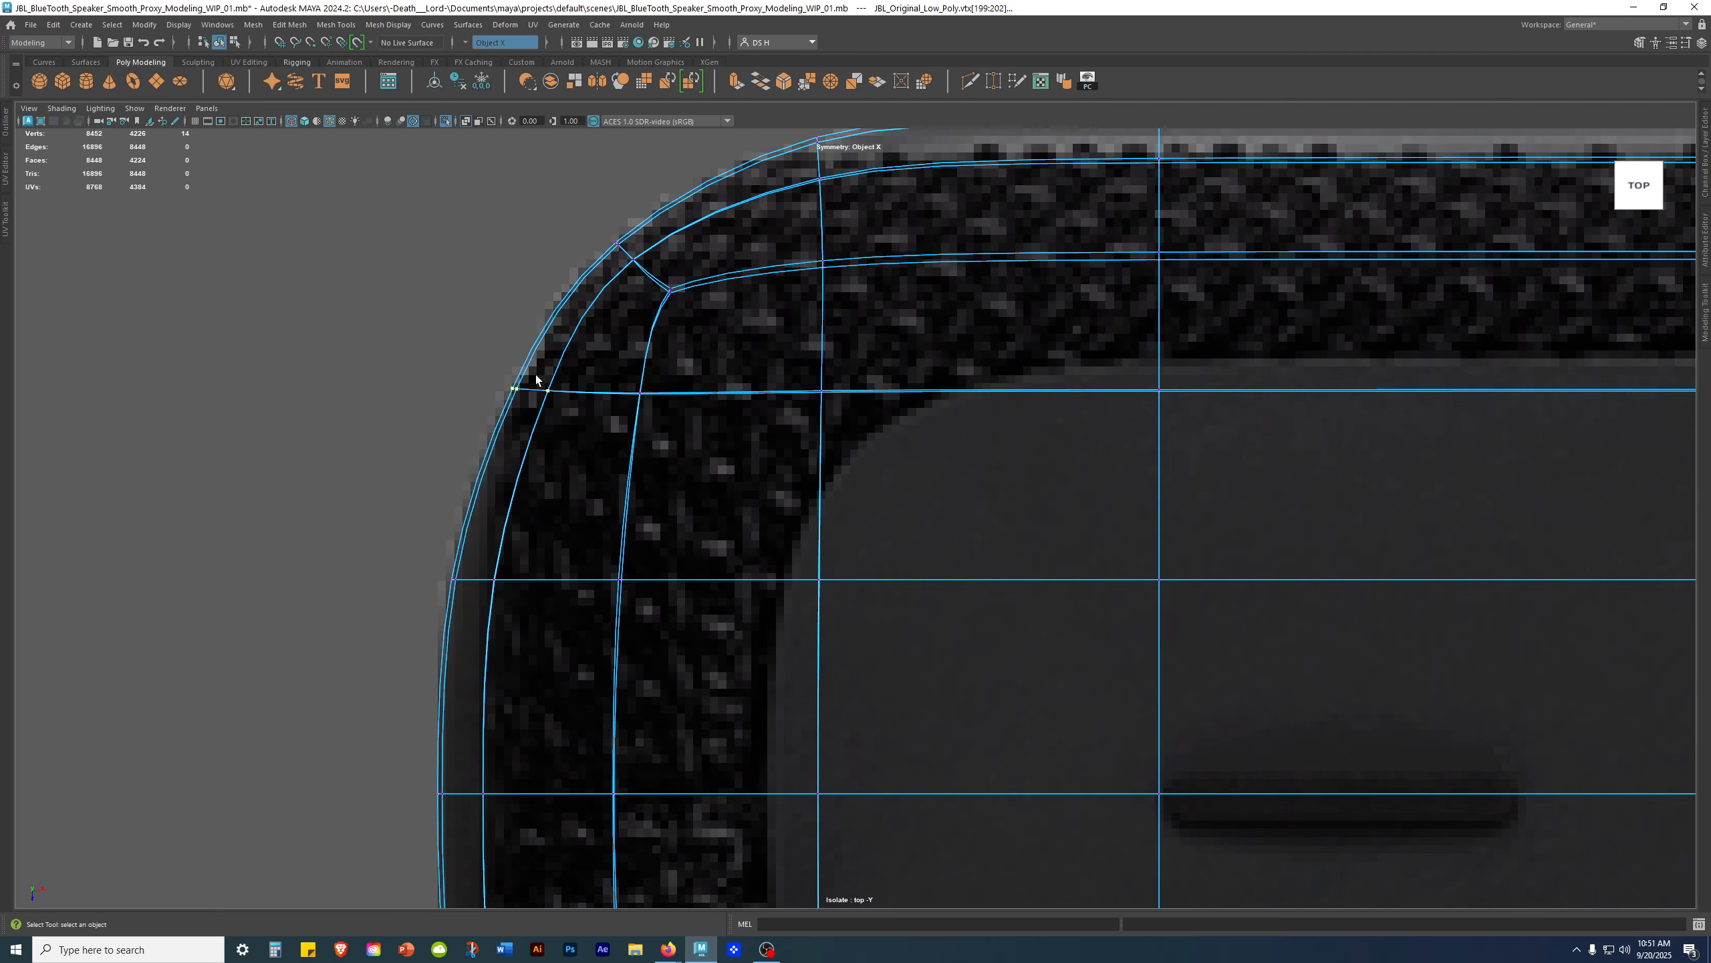
{"action": "middle_click_drag", "start_coordinate": [533, 389], "coordinate": [545, 417], "text": "alt"}
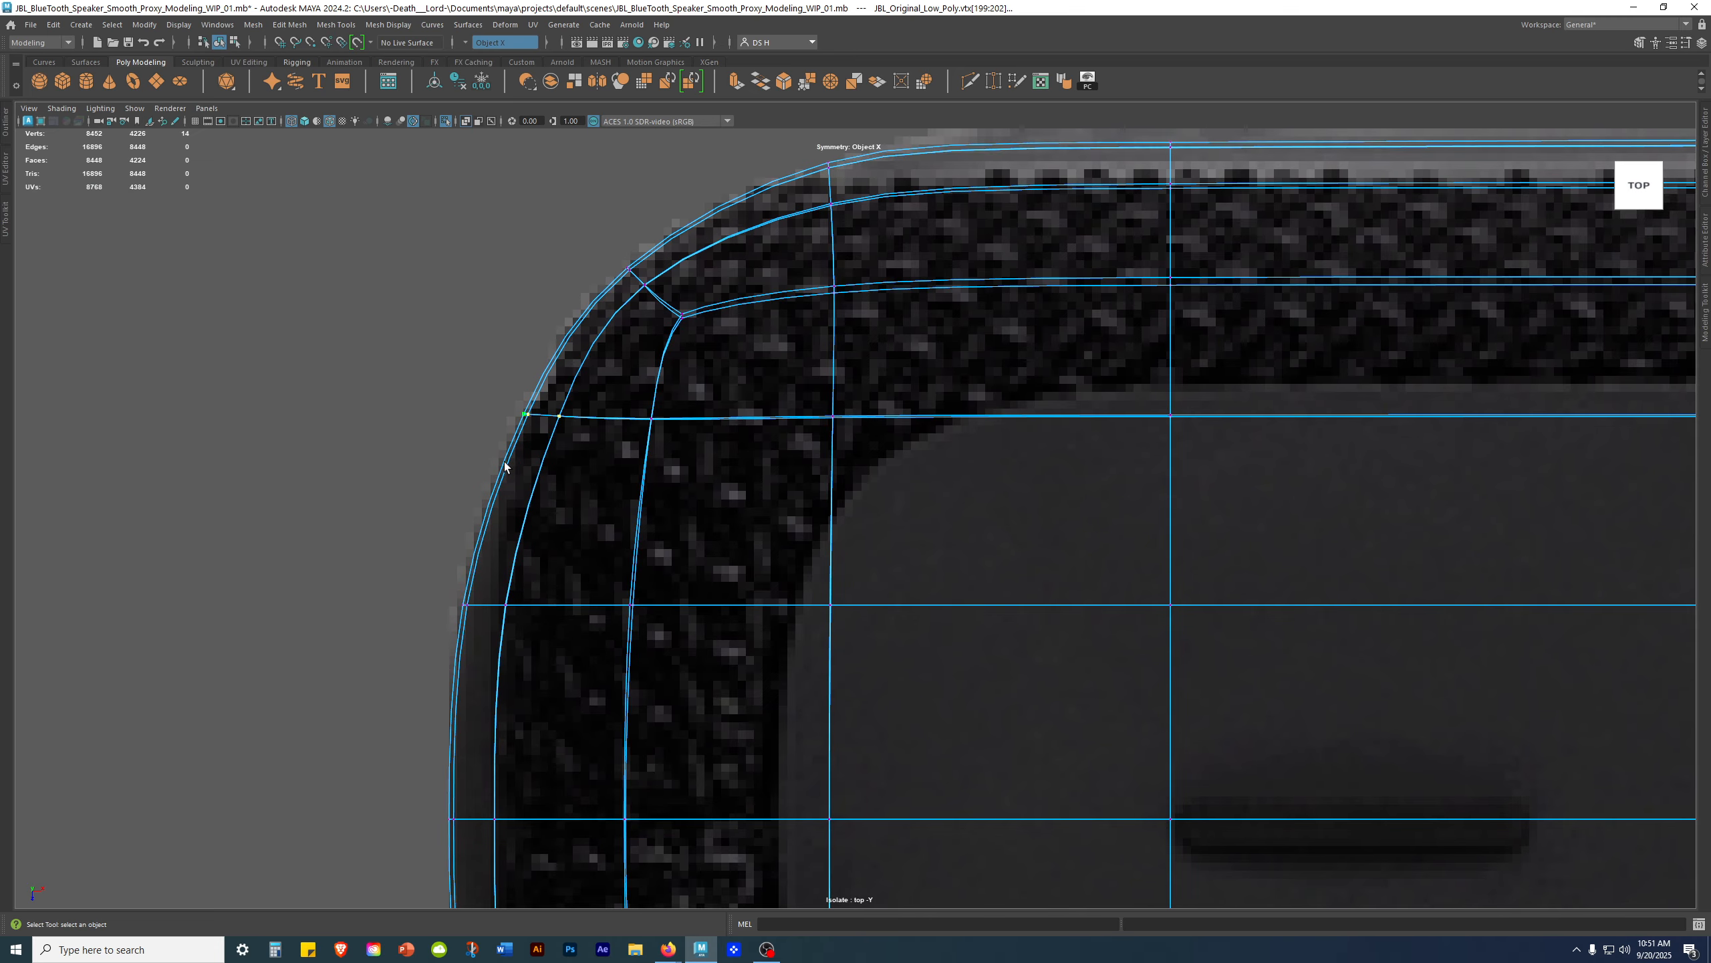
{"action": "scroll", "coordinate": [732, 646], "scroll_direction": "down", "scroll_amount": 3}
{"action": "scroll", "coordinate": [621, 586], "scroll_direction": "up", "scroll_amount": 2}
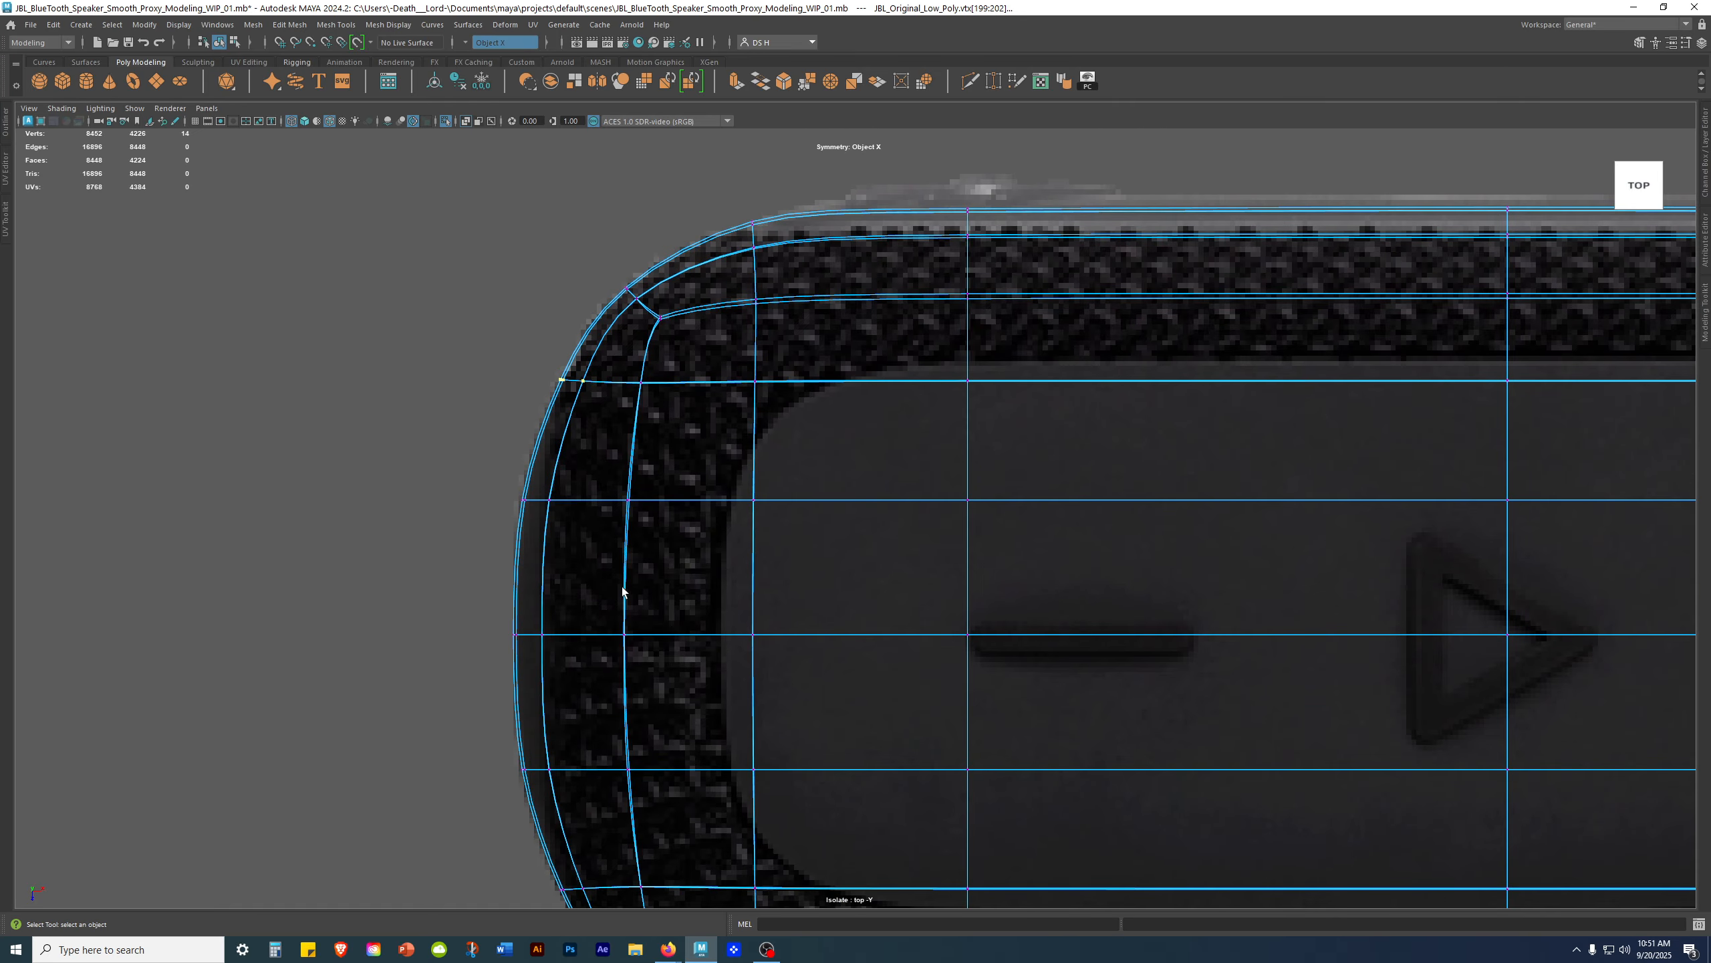
Step: Check the mirrored vertices at the strap end and set symmetry to Object Z so both sides of the centreline are included
{"action": "middle_click_drag", "start_coordinate": [670, 624], "coordinate": [243, 548], "text": "alt"}
{"action": "key", "text": "w"}
{"action": "middle_click_drag", "start_coordinate": [1507, 368], "coordinate": [1338, 445], "text": "alt"}
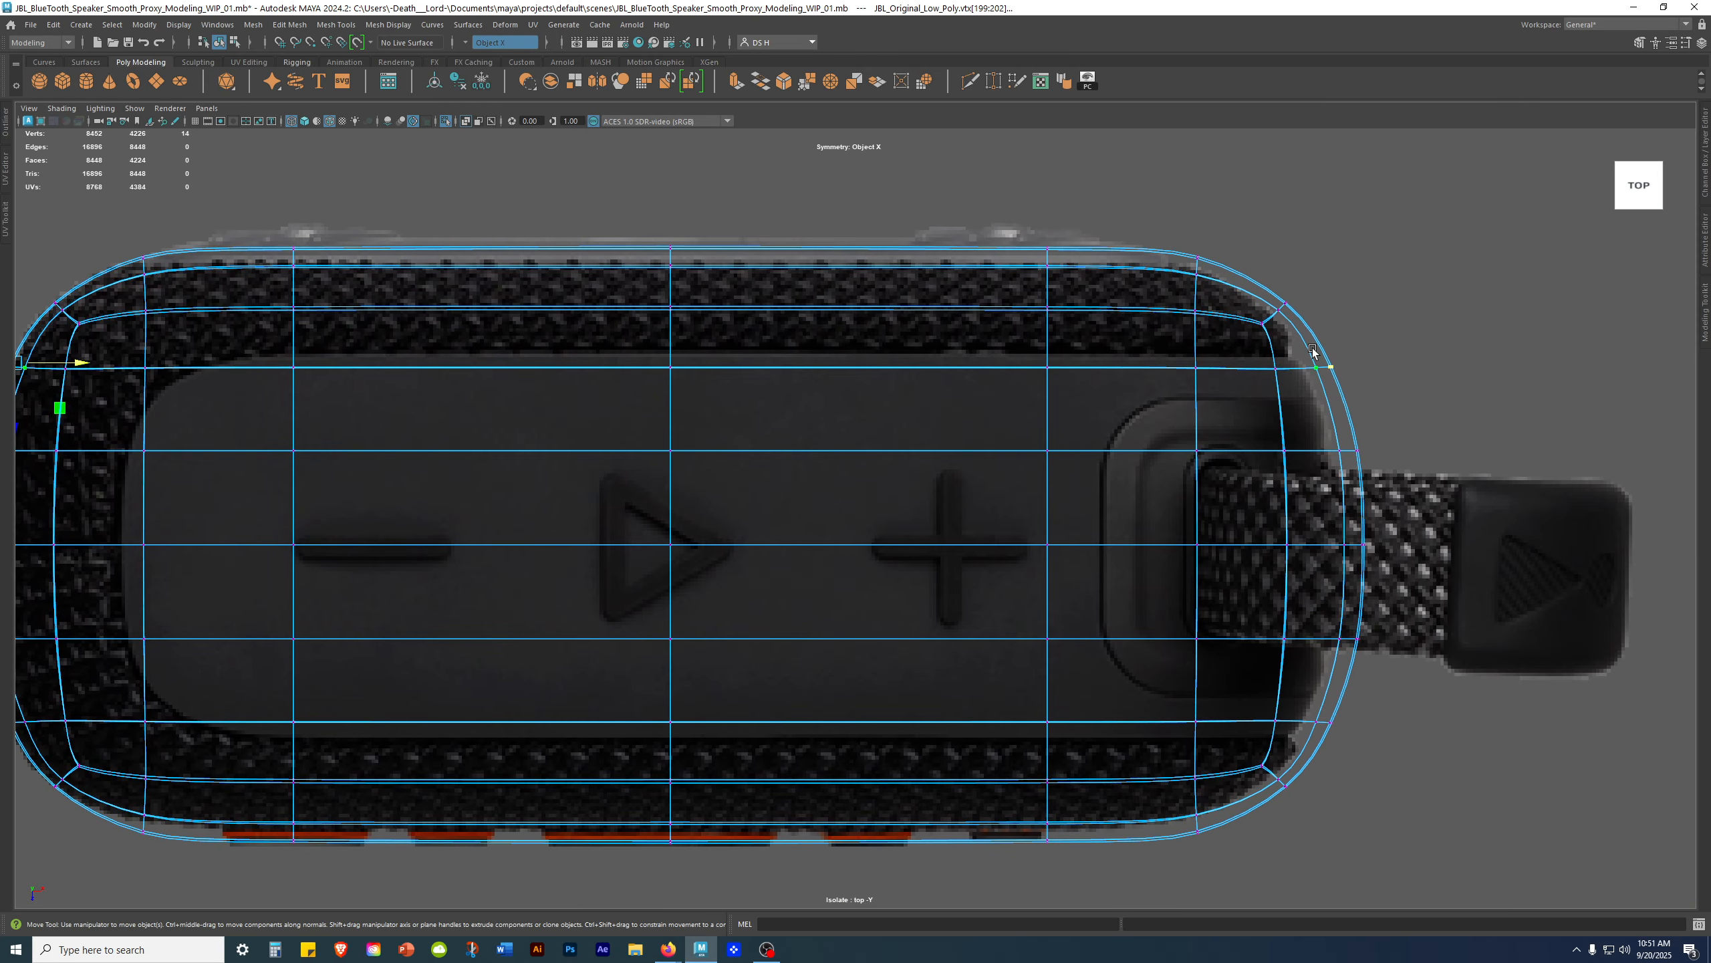
{"action": "middle_click_drag", "start_coordinate": [665, 581], "coordinate": [836, 562], "text": "alt"}
{"action": "left_click", "coordinate": [462, 42]}
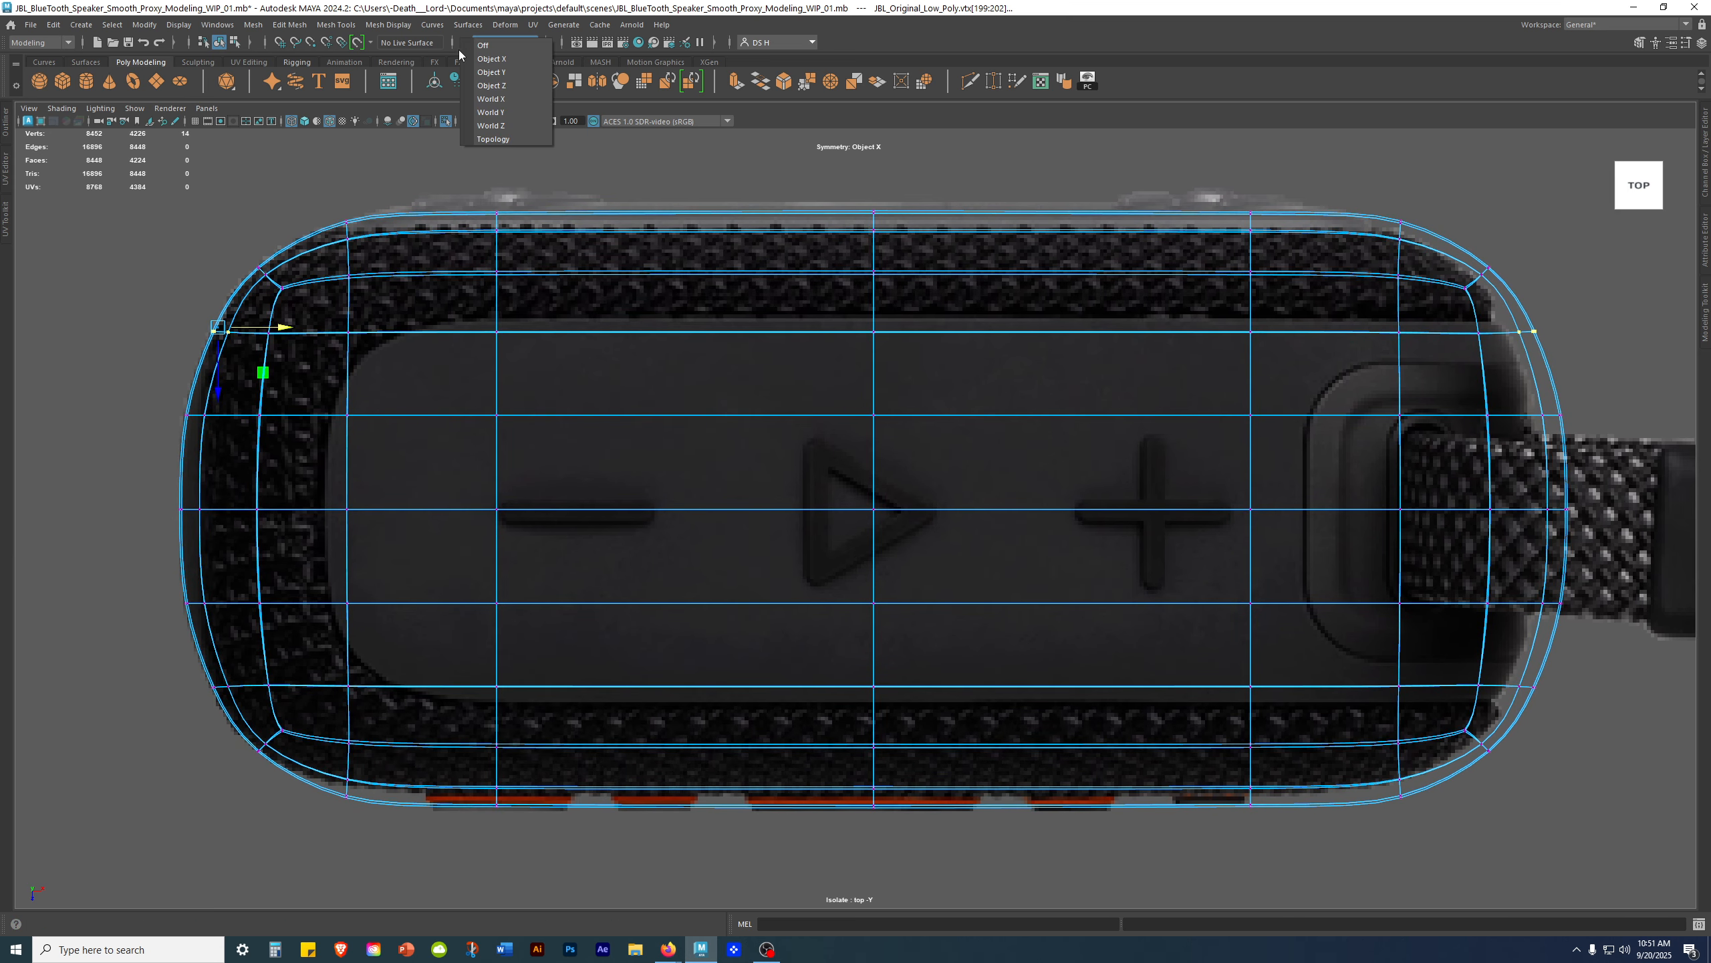
{"action": "left_click", "coordinate": [497, 86]}
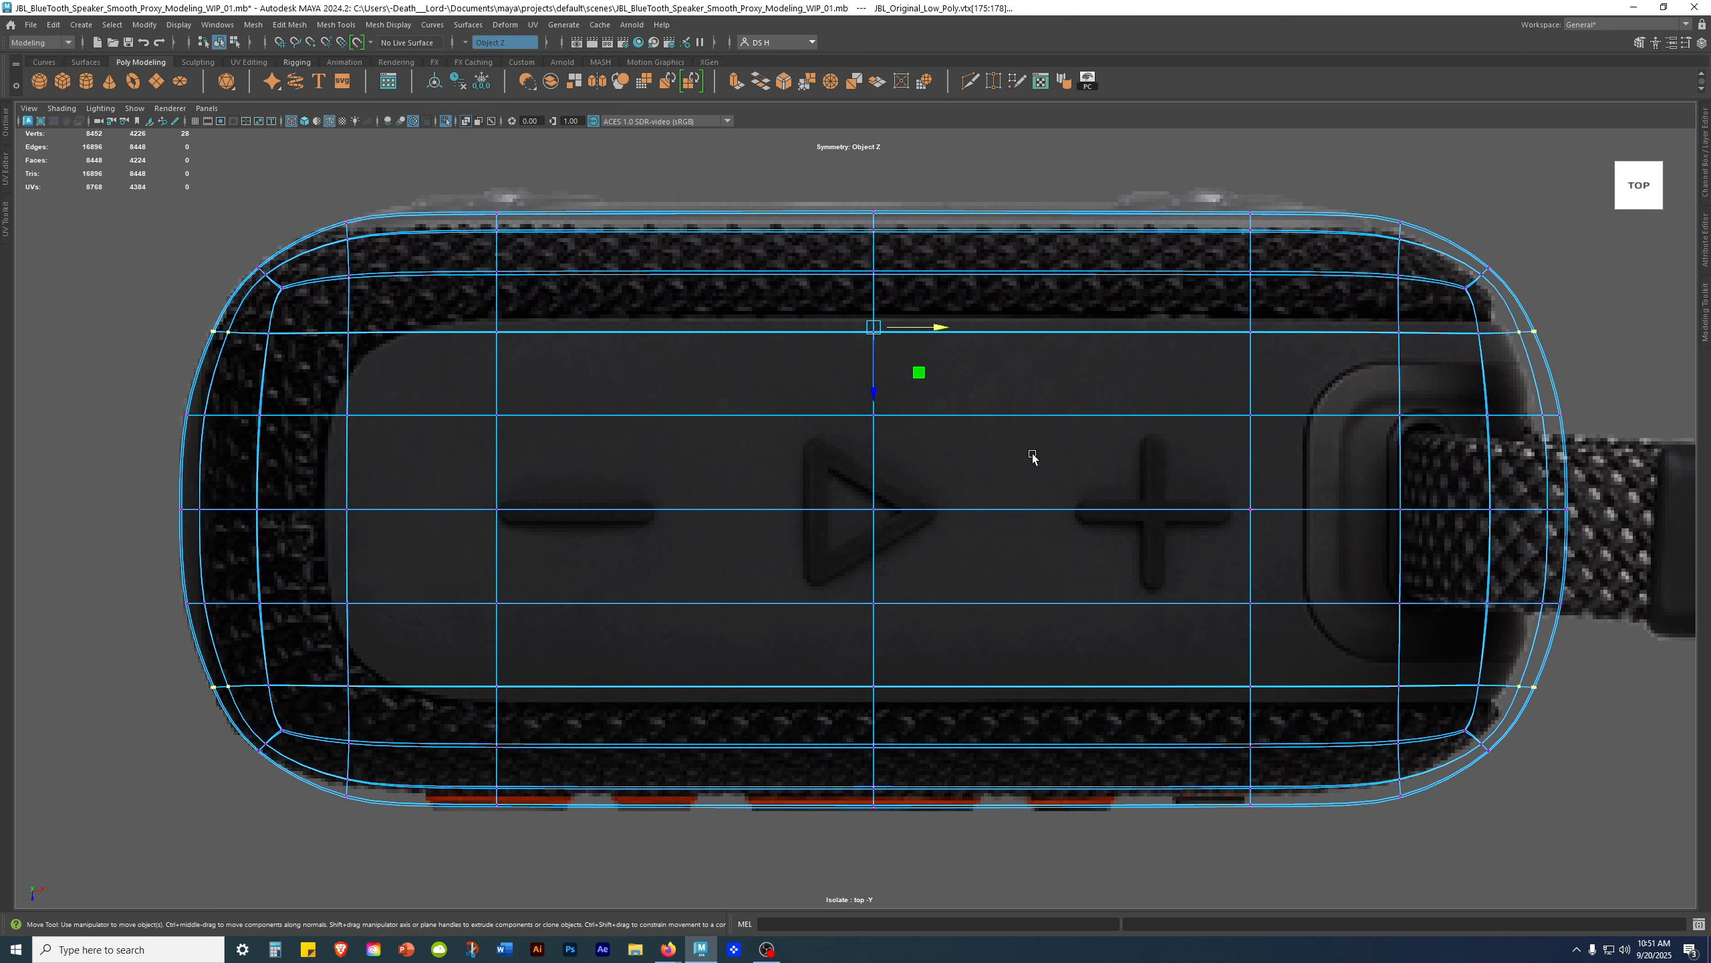
Step: Try to move the selected vertices of both ends together along X
{"action": "scroll", "coordinate": [893, 334], "scroll_direction": "up", "scroll_amount": 1}
{"action": "scroll", "coordinate": [893, 335], "scroll_direction": "up", "scroll_amount": 1}
{"action": "middle_click_drag", "start_coordinate": [1085, 337], "coordinate": [942, 334], "text": "alt"}
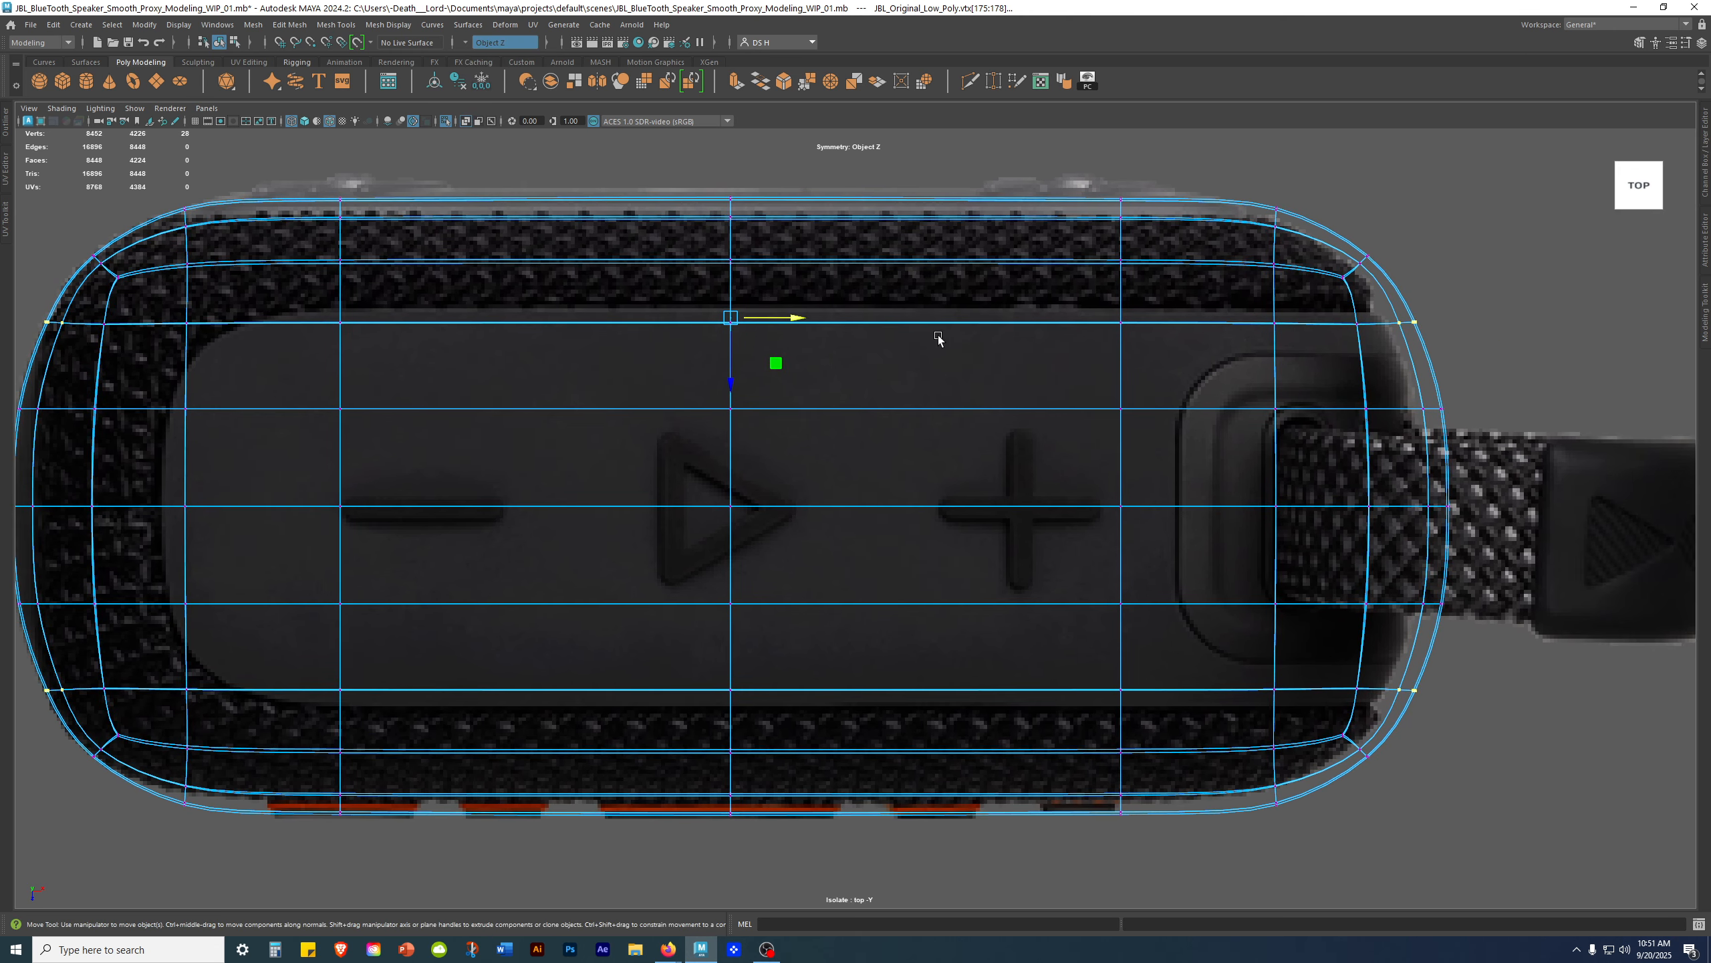
{"action": "left_click_drag", "start_coordinate": [803, 325], "coordinate": [803, 315]}
{"action": "middle_click_drag", "start_coordinate": [802, 310], "coordinate": [936, 343], "text": "alt"}
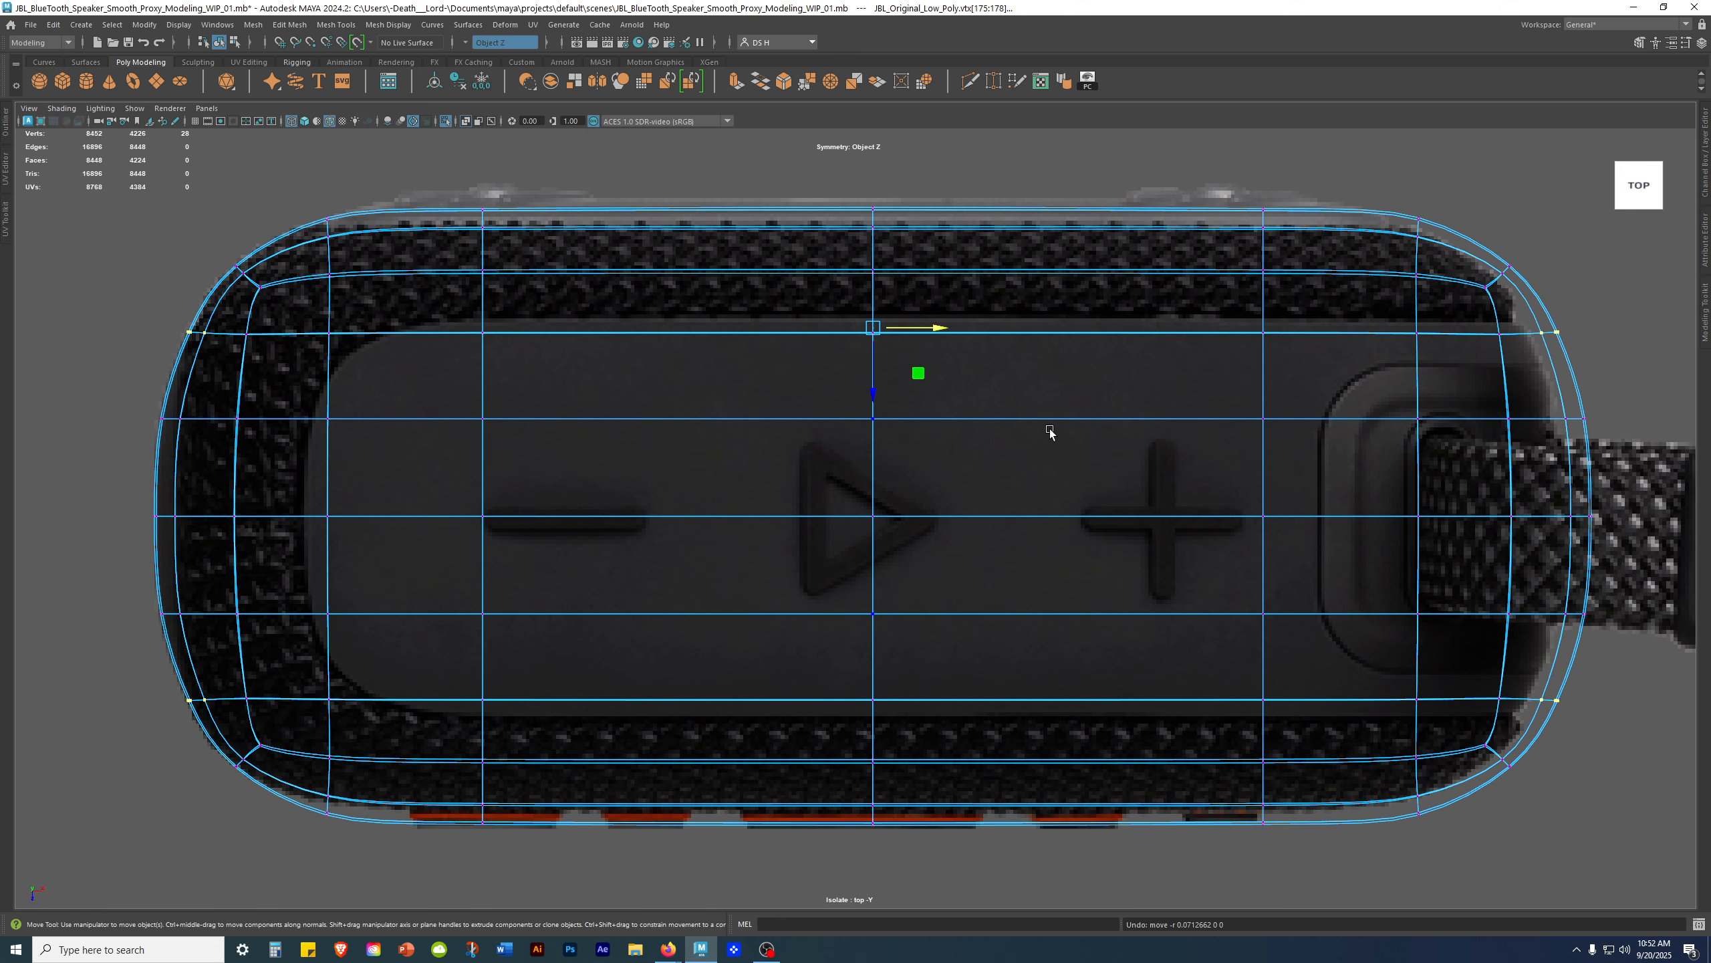
Step: Scale the selected vertices at both ends outward along X by about 1.011, compare before and after, and clear the selection
{"action": "key", "text": "r"}
{"action": "middle_click_drag", "start_coordinate": [1019, 400], "coordinate": [934, 336], "text": "alt"}
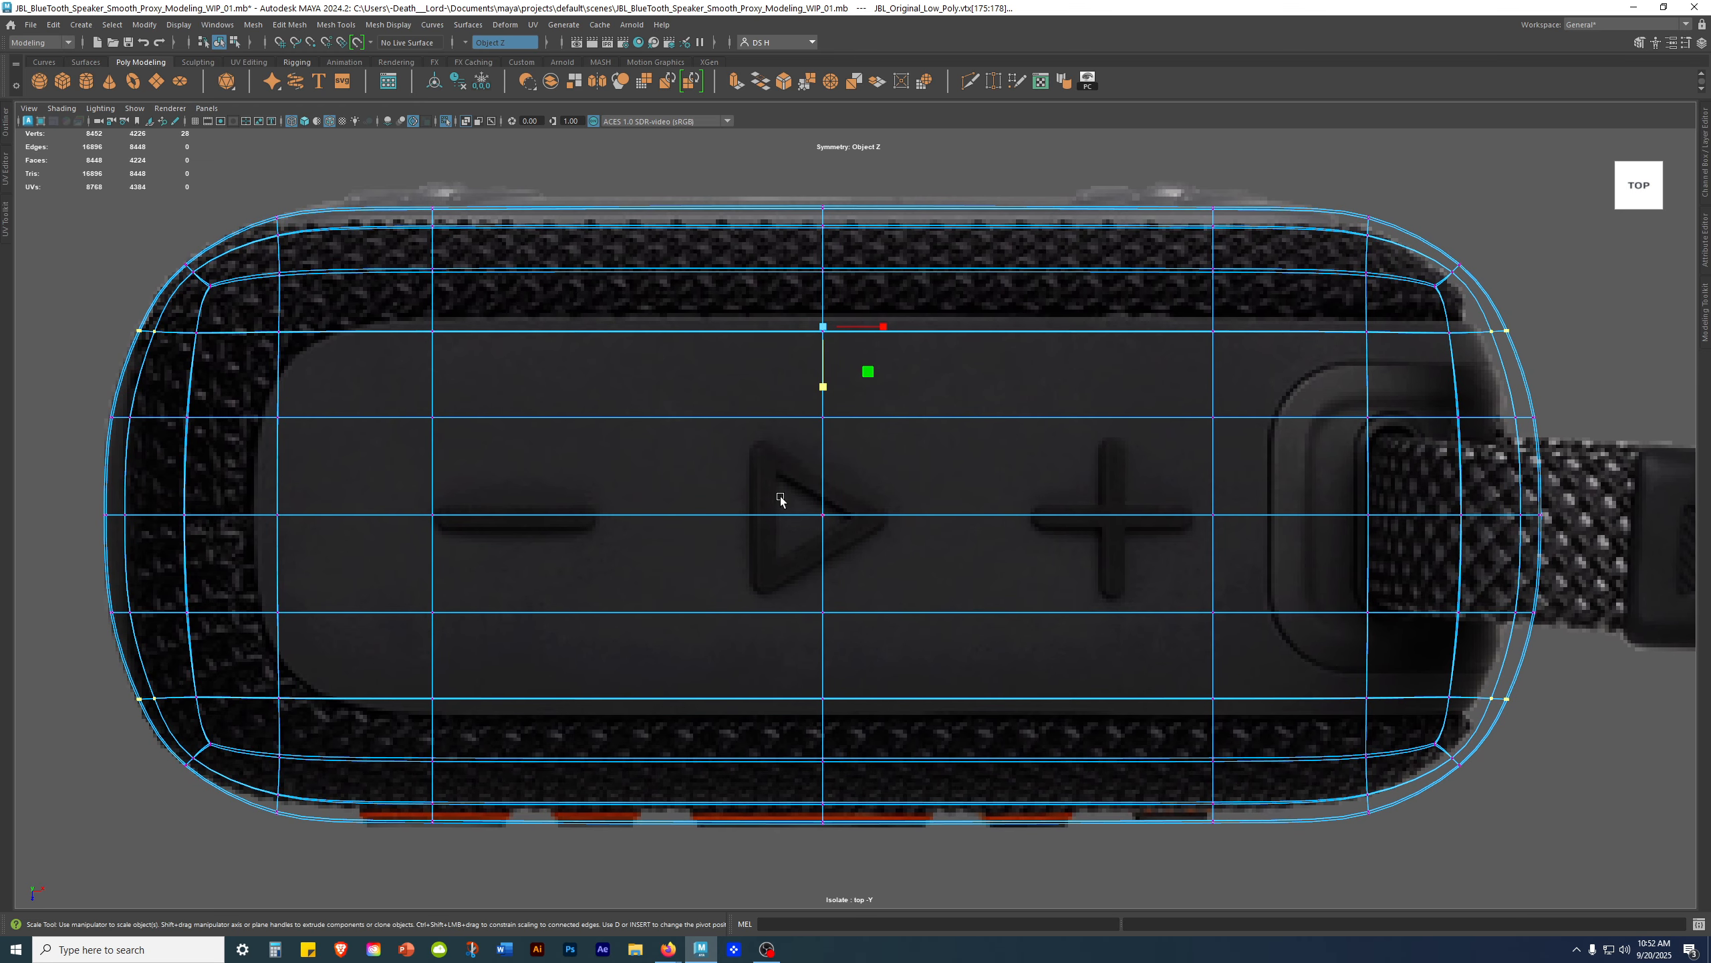
{"action": "key", "text": "w"}
{"action": "key", "text": "r"}
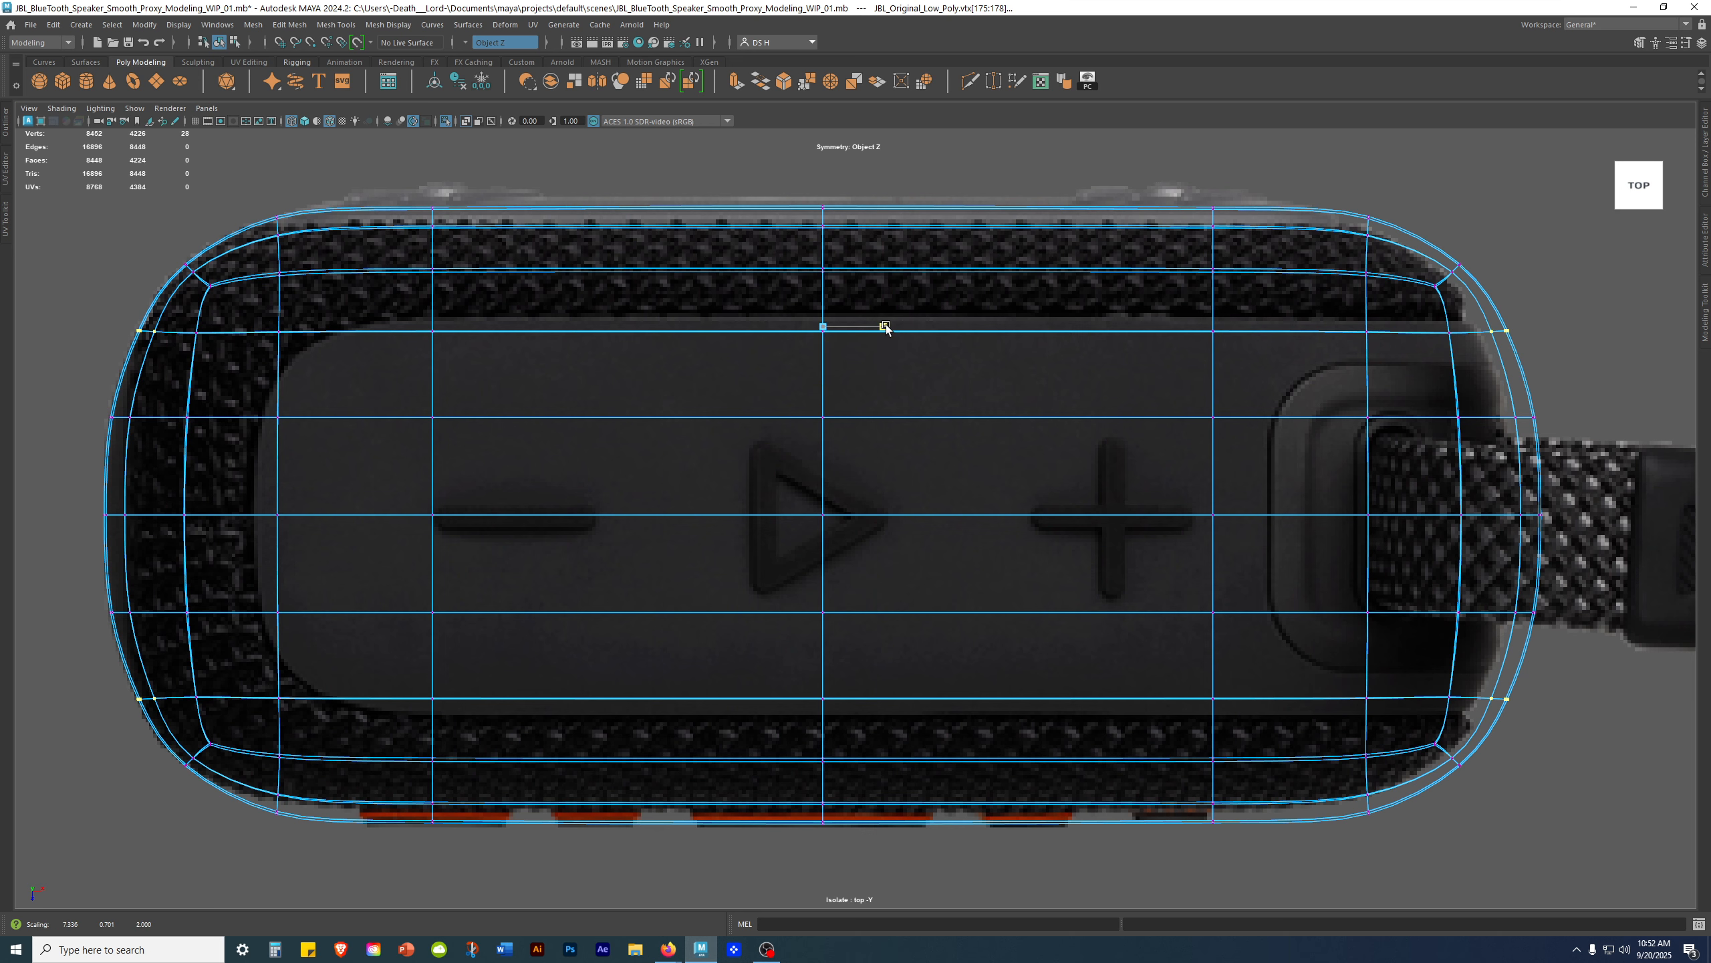
{"action": "left_click_drag", "start_coordinate": [885, 326], "coordinate": [890, 326]}
{"action": "key", "text": "ctrl+z"}
{"action": "key", "text": "shift+z"}
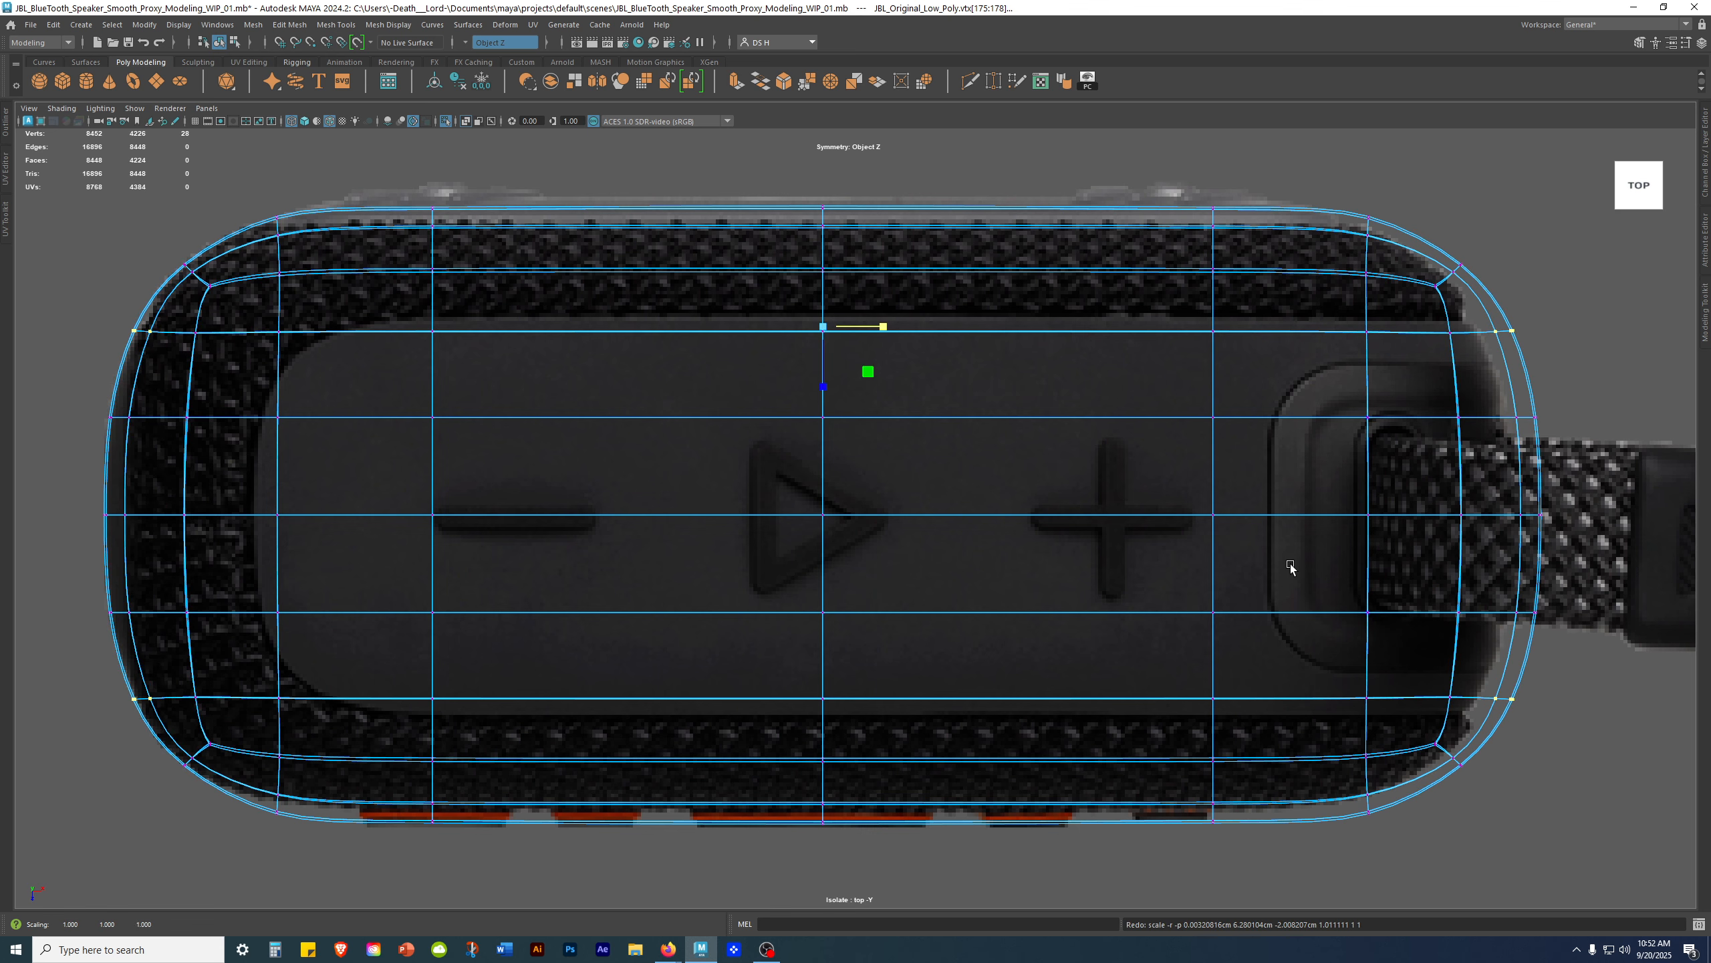
{"action": "left_click", "coordinate": [1524, 295]}
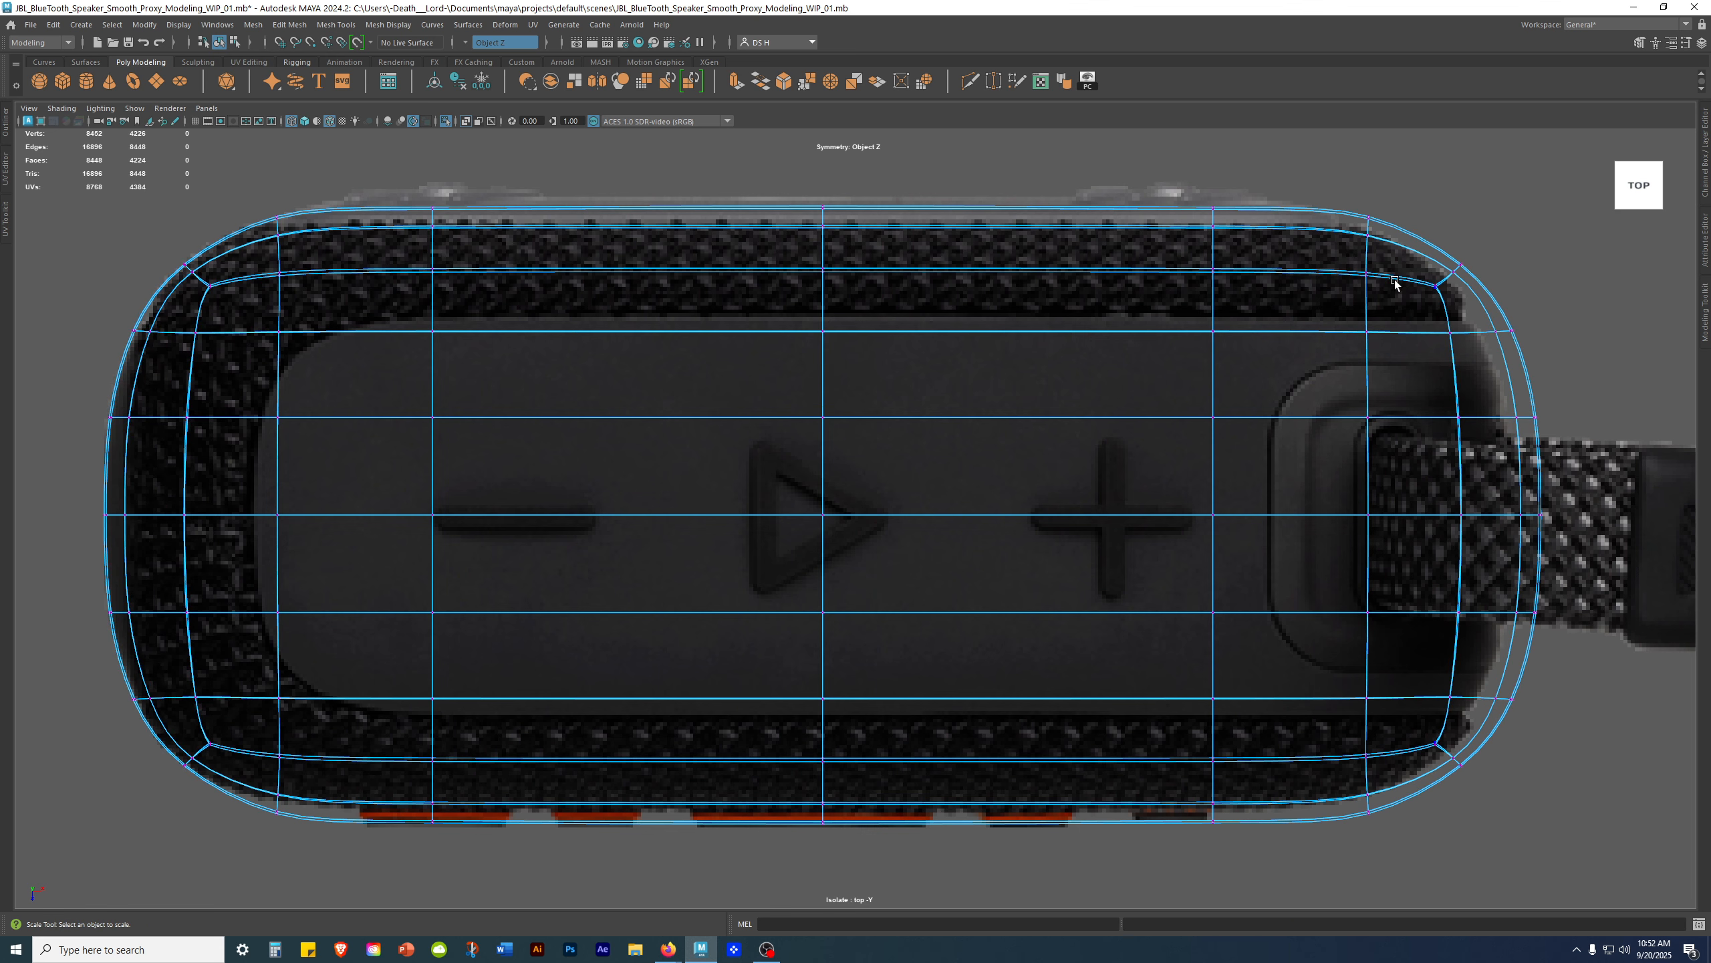
Step: Select the vertices near both corners of the end opposite the strap, mirrored across Z, and ready them for moving
{"action": "middle_click_drag", "start_coordinate": [439, 556], "coordinate": [517, 583], "text": "alt"}
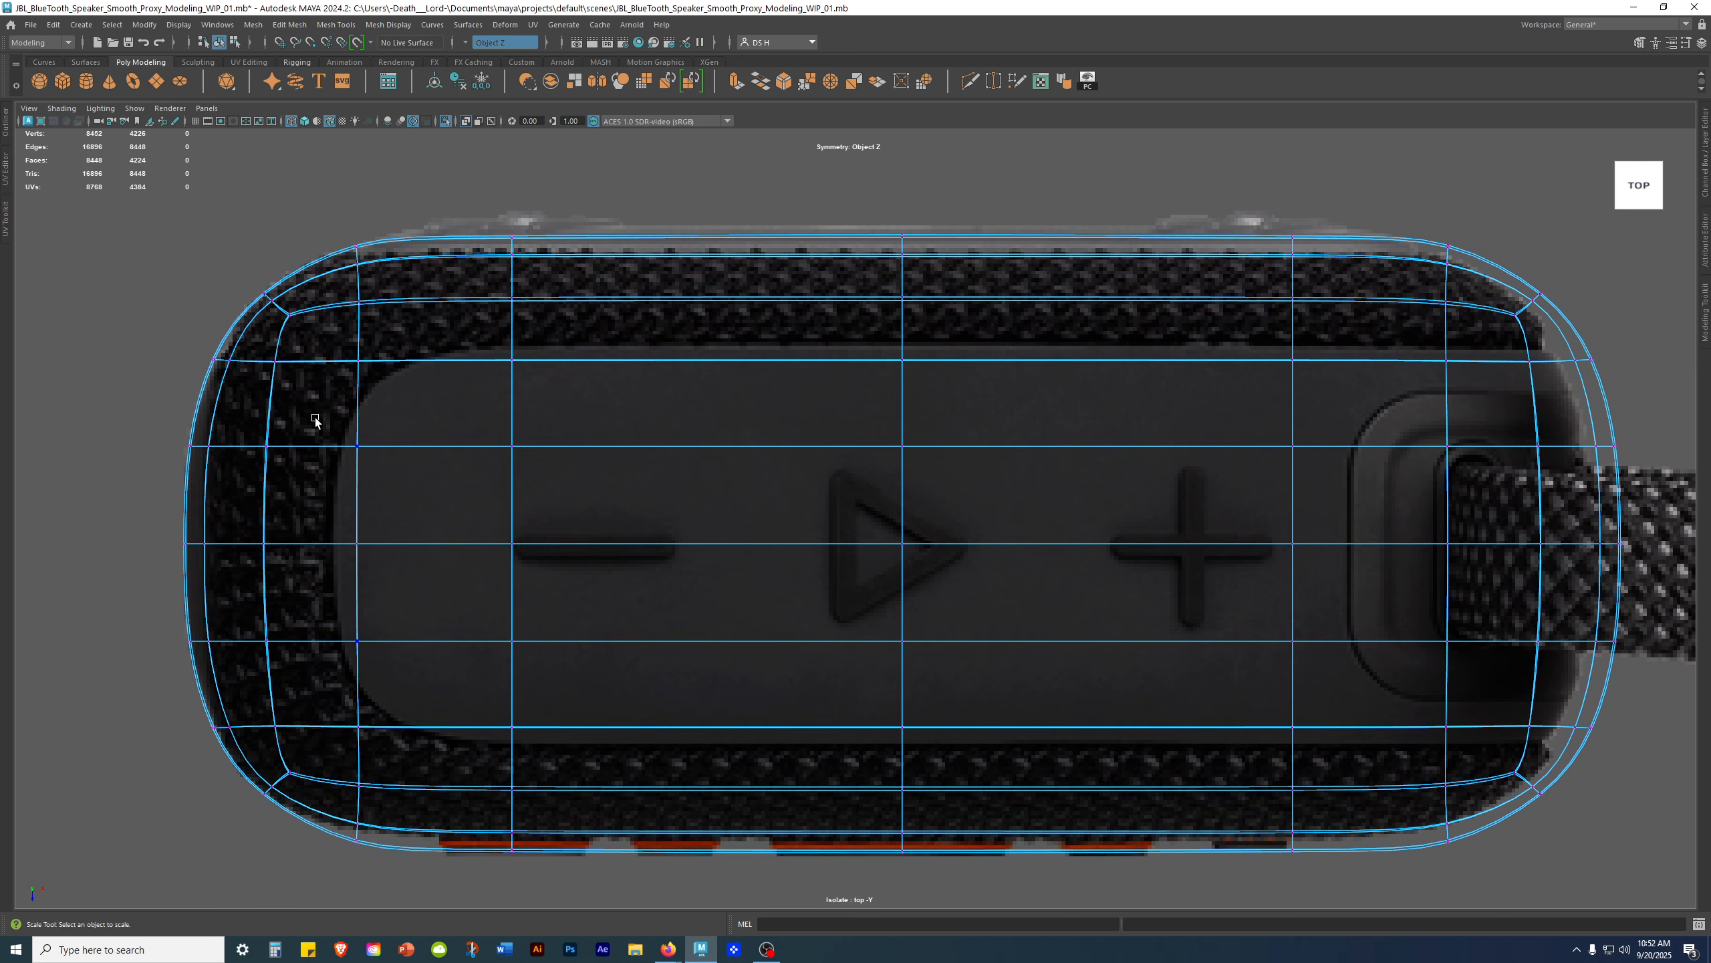
{"action": "left_click_drag", "start_coordinate": [179, 338], "coordinate": [230, 419]}
{"action": "key", "text": "w"}
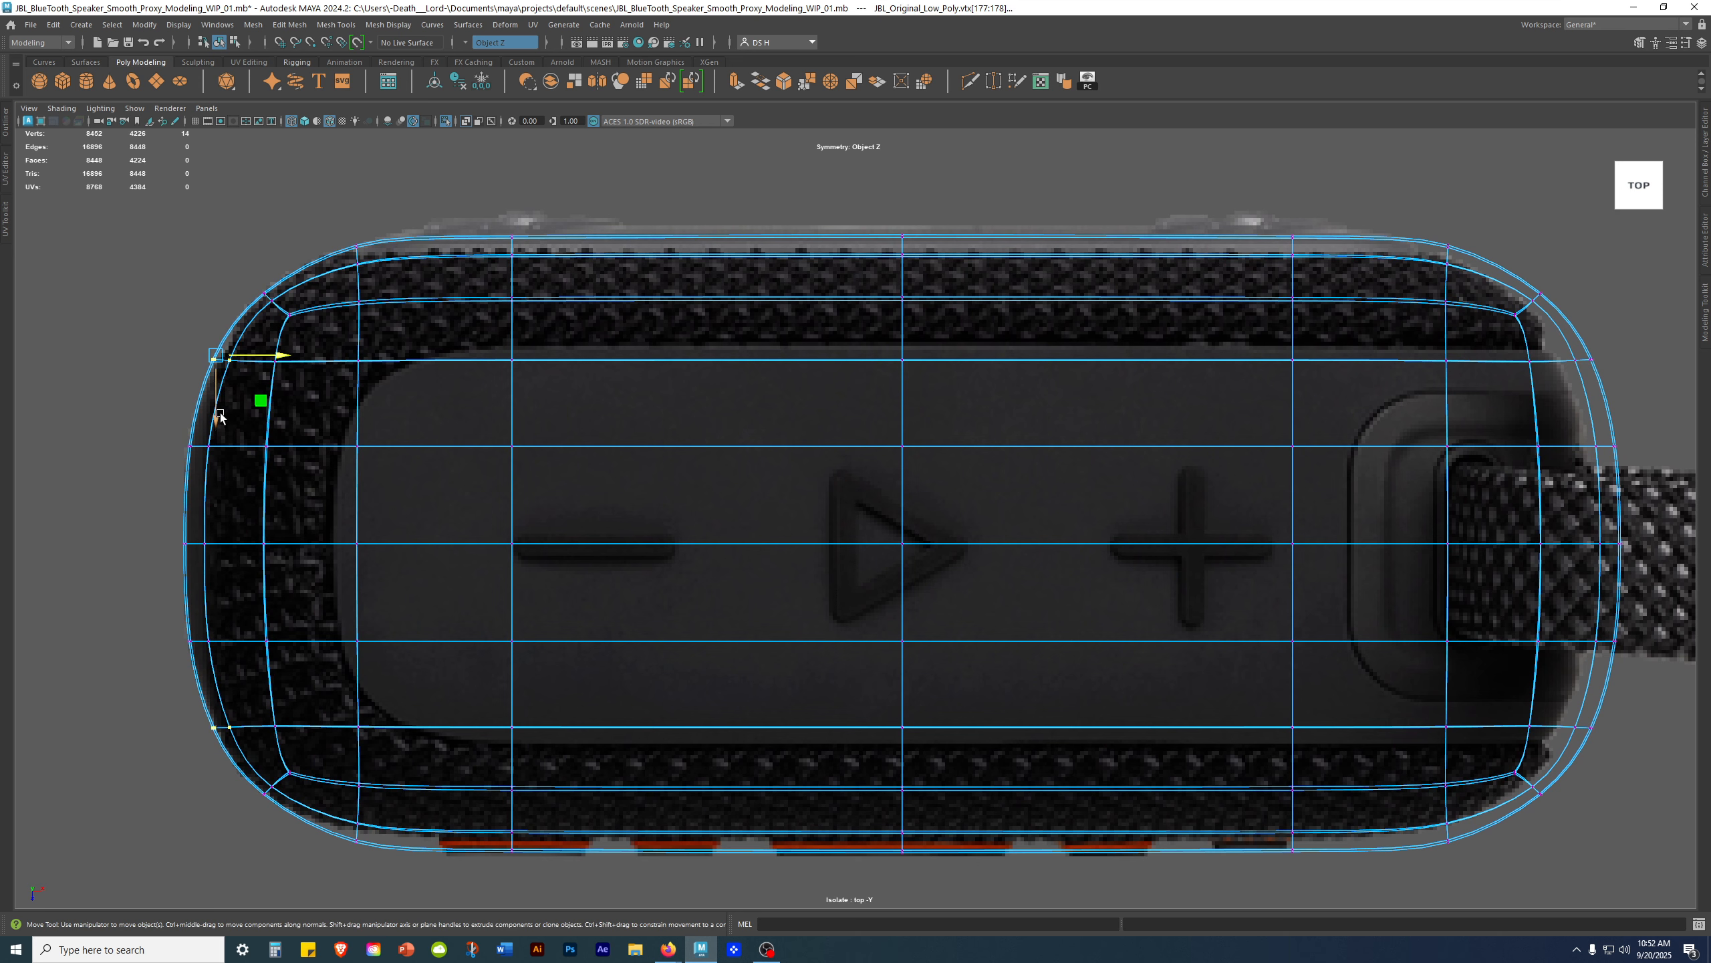
{"action": "left_click_drag", "start_coordinate": [282, 357], "coordinate": [282, 356]}
{"action": "middle_click_drag", "start_coordinate": [585, 522], "coordinate": [547, 474], "text": "alt"}
{"action": "key", "text": "q"}
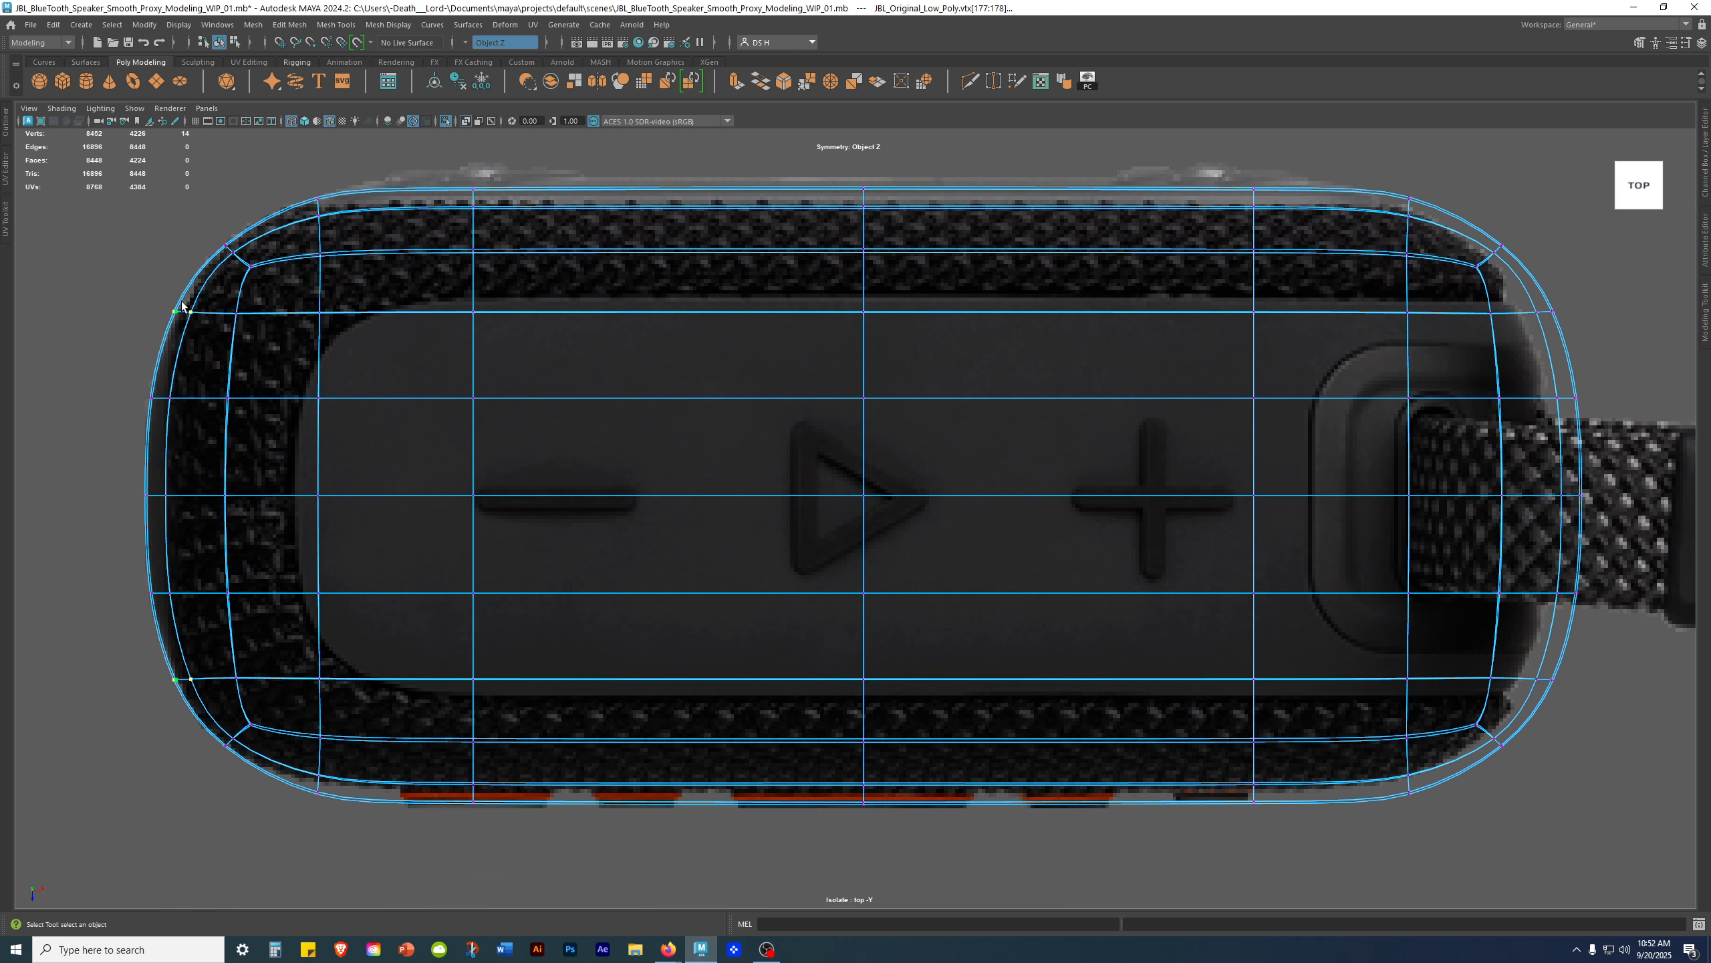
{"action": "key", "text": "w"}
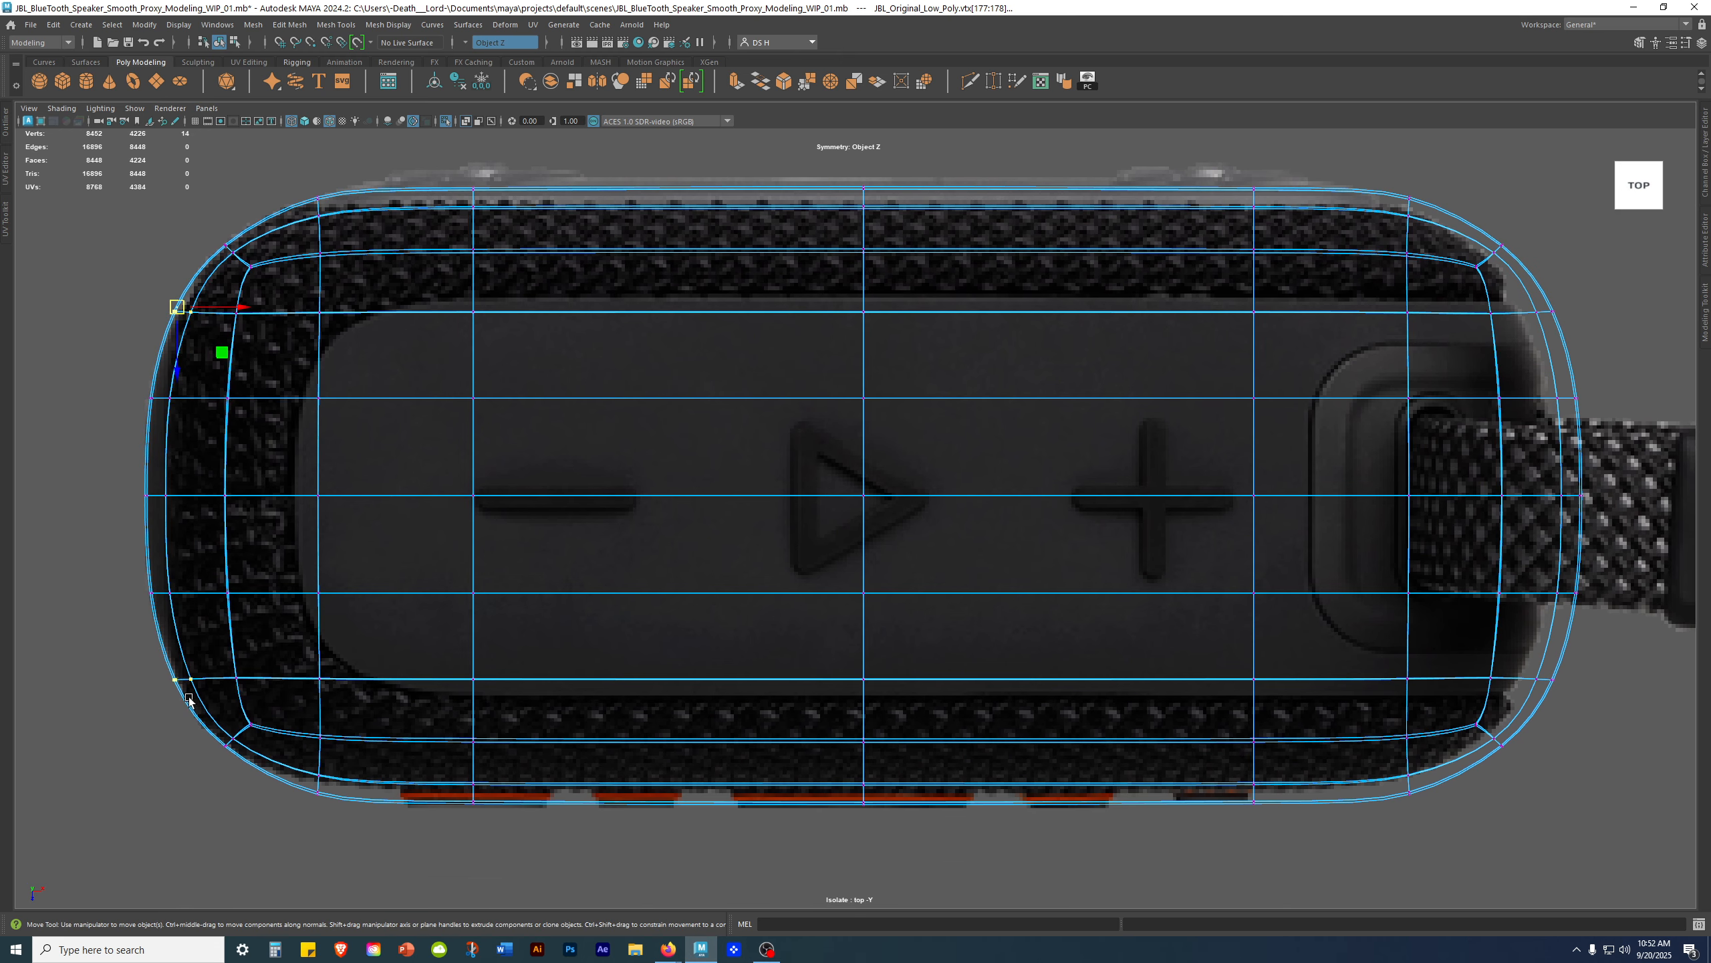
{"action": "mouse_move", "coordinate": [722, 612]}
{"action": "middle_mouse_down", "text": "alt"}
{"action": "mouse_move", "coordinate": [720, 629]}
{"action": "mouse_move", "coordinate": [703, 592]}
{"action": "middle_mouse_up", "text": "alt"}
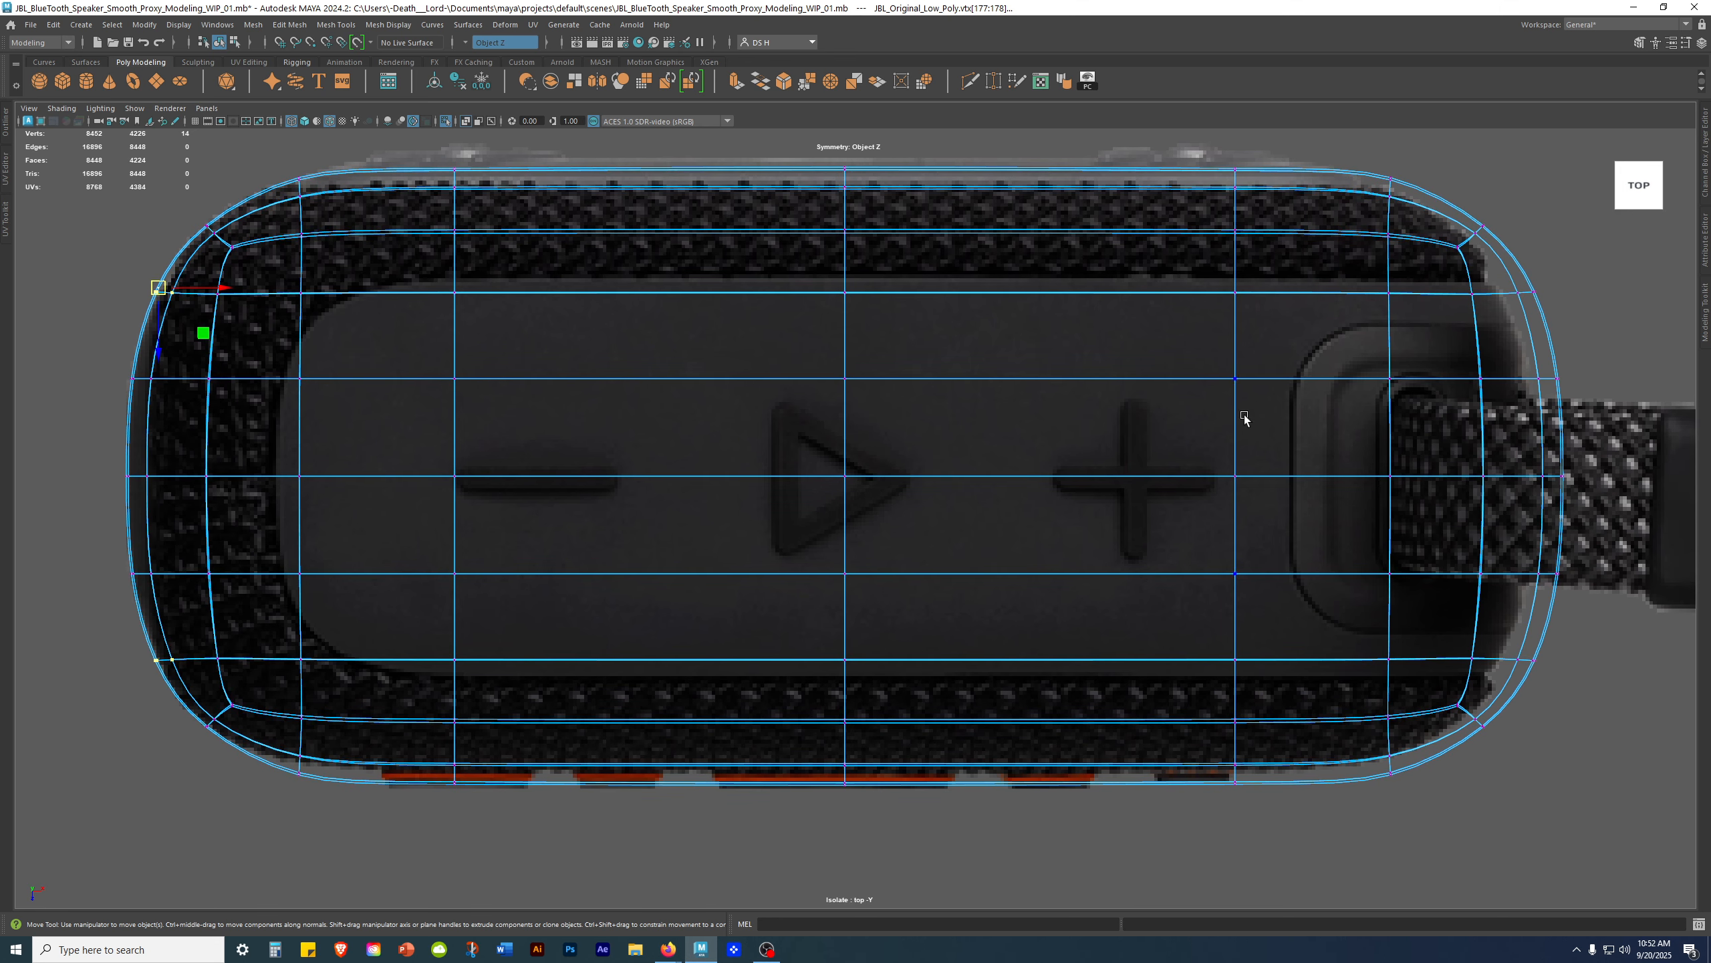
Step: Set symmetry to Object X, move the selected vertices slightly outward along X at both ends, and clear the selection
{"action": "left_click", "coordinate": [464, 43]}
{"action": "left_click", "coordinate": [494, 61]}
{"action": "middle_click_drag", "start_coordinate": [469, 392], "coordinate": [414, 411], "text": "alt"}
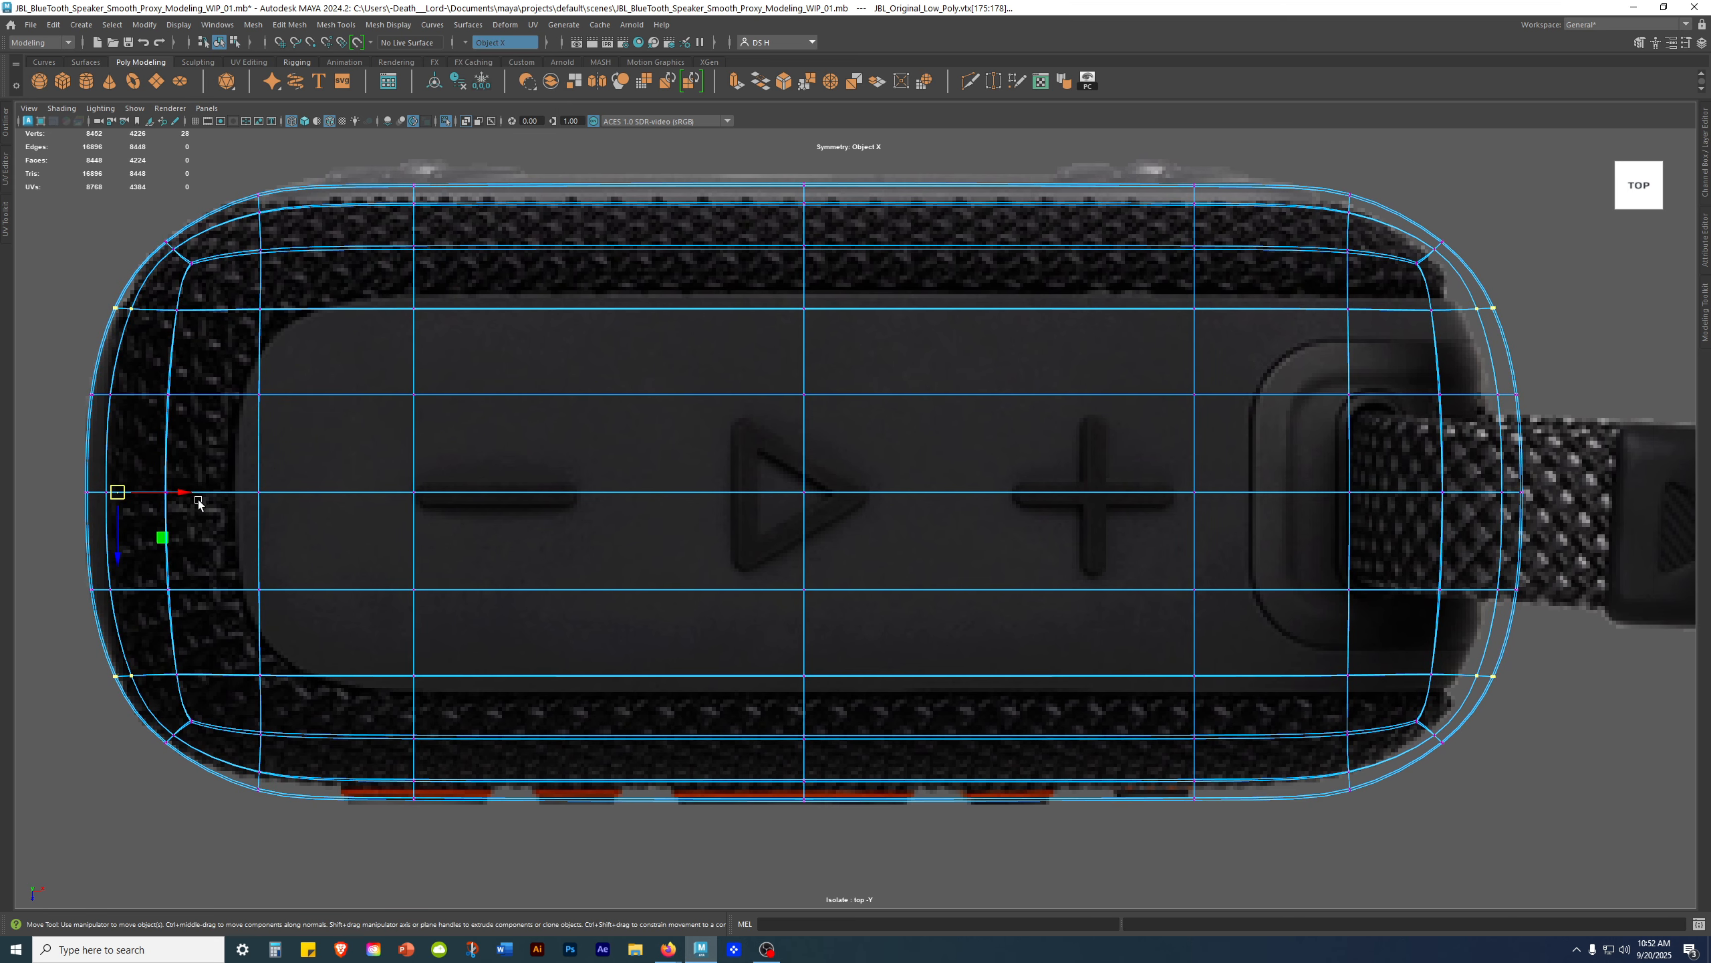
{"action": "left_click_drag", "start_coordinate": [185, 493], "coordinate": [181, 496]}
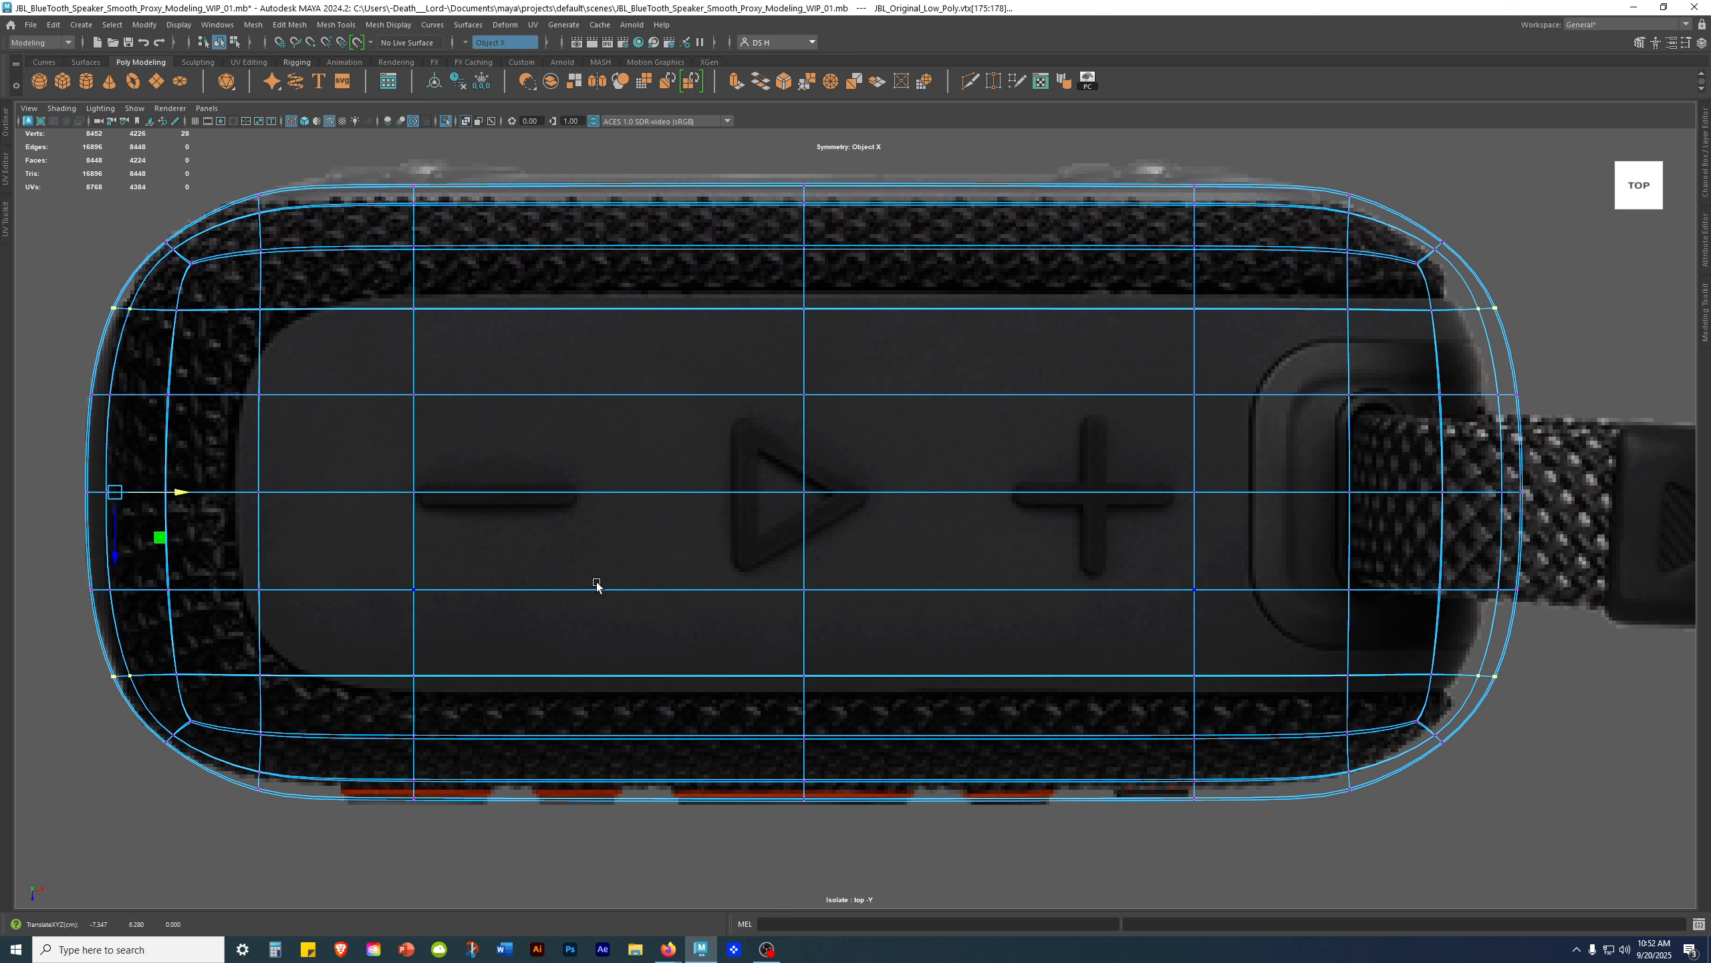
{"action": "key", "text": "ctrl+z"}
{"action": "key", "text": "ctrl+y"}
{"action": "left_click", "coordinate": [1600, 828]}
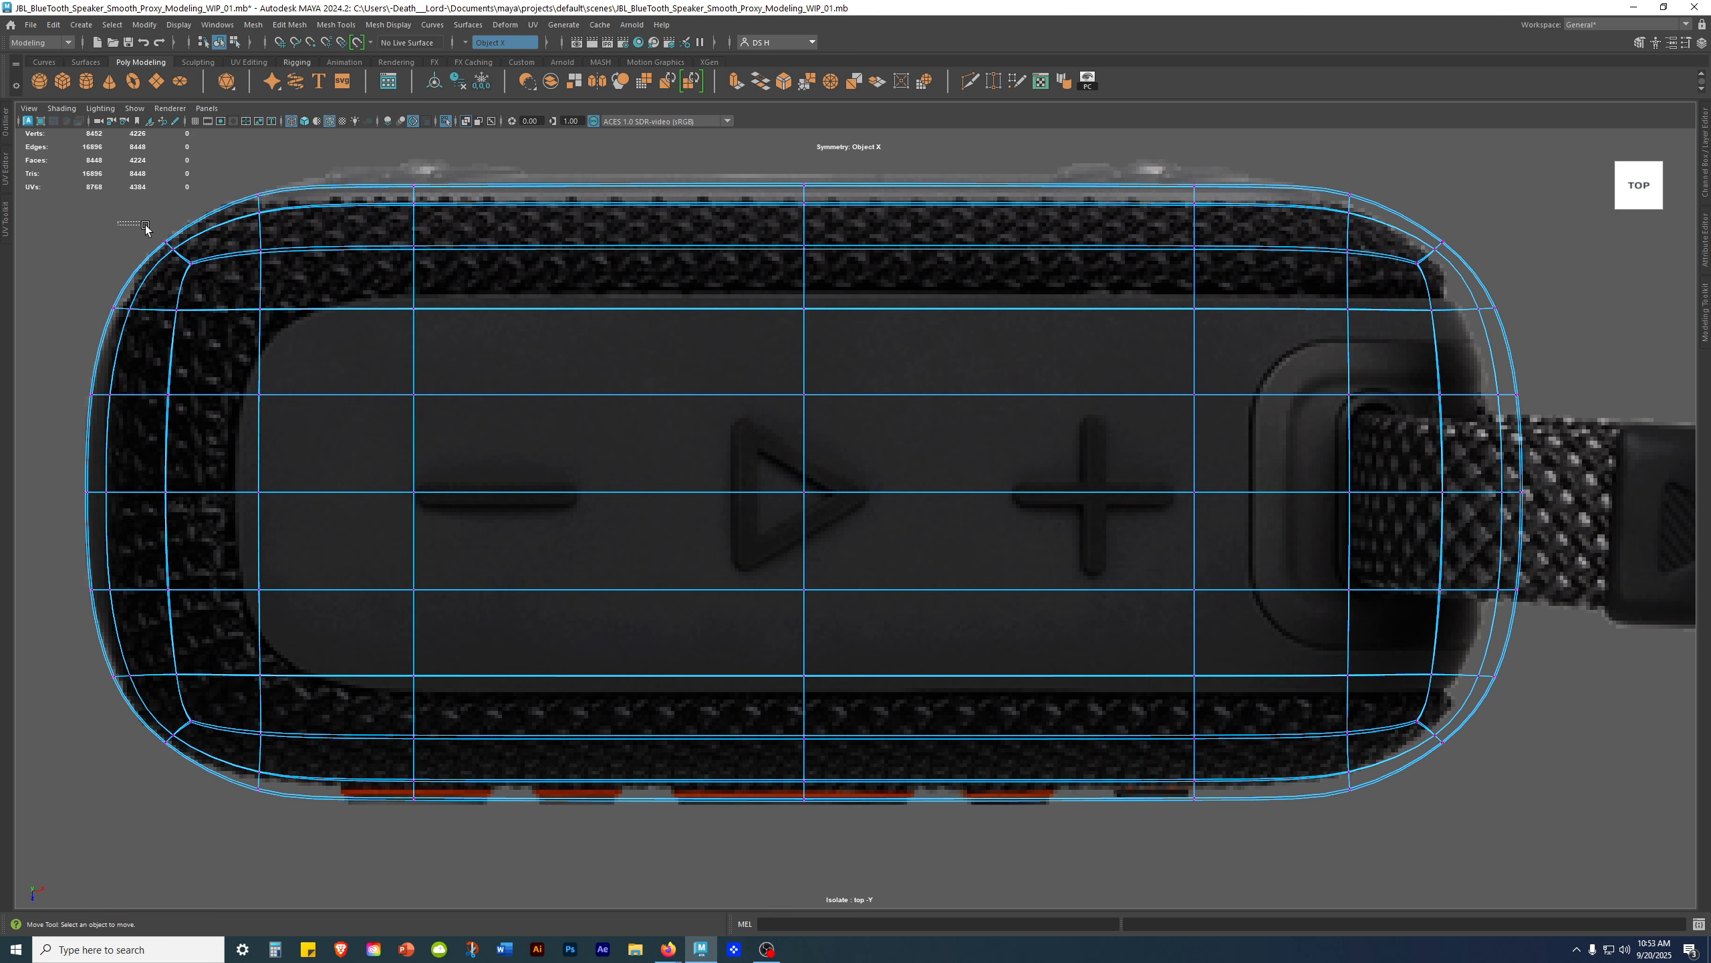
Step: Select the outer corner vertices, mirrored across X, and compare the low-poly cage and smooth preview with the top reference
{"action": "left_click_drag", "start_coordinate": [187, 246], "coordinate": [189, 246]}
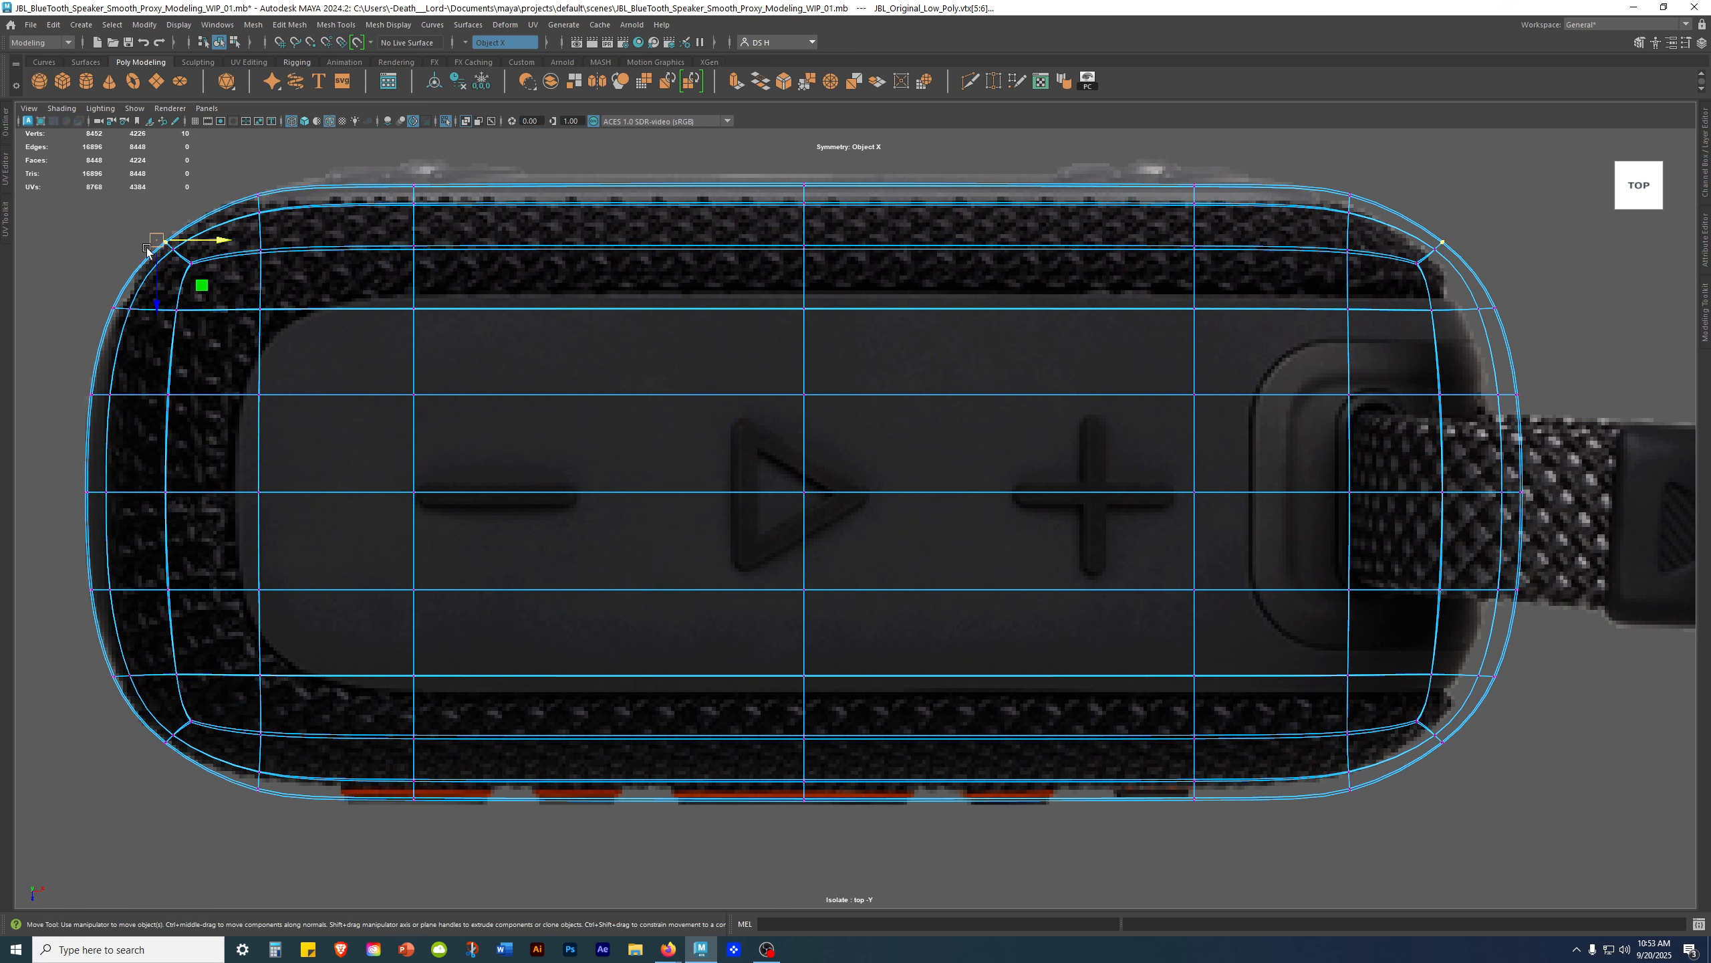
{"action": "scroll", "coordinate": [185, 247], "scroll_direction": "up", "scroll_amount": 5}
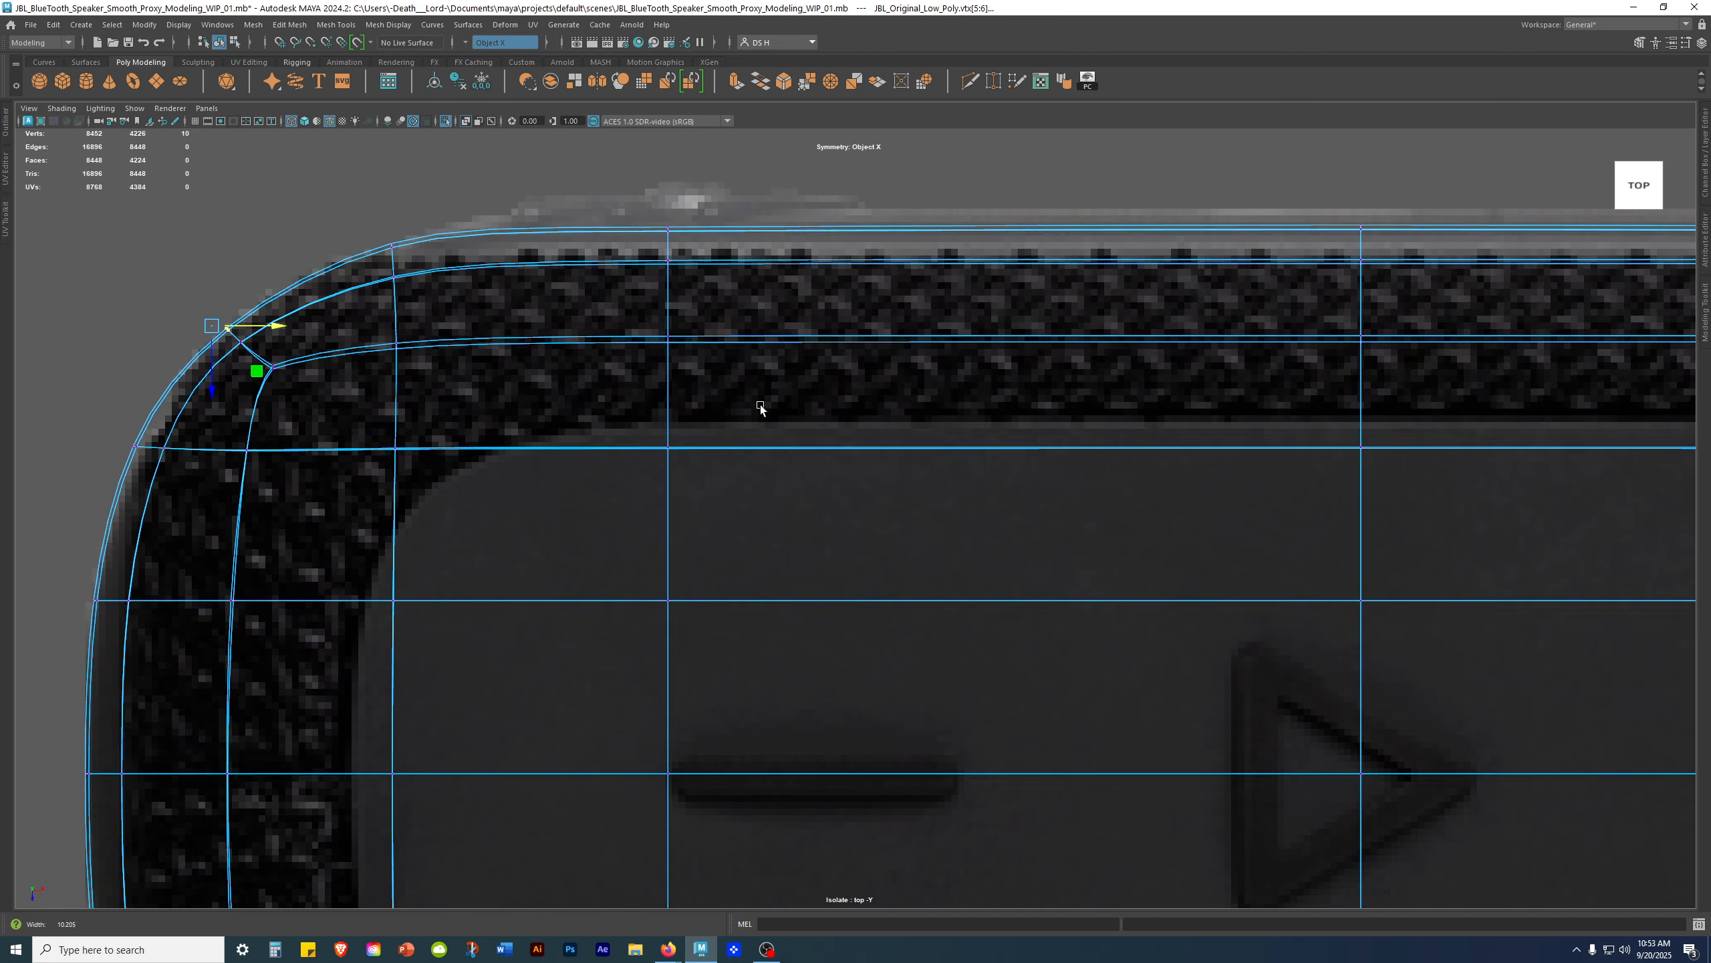
{"action": "key", "text": "4"}
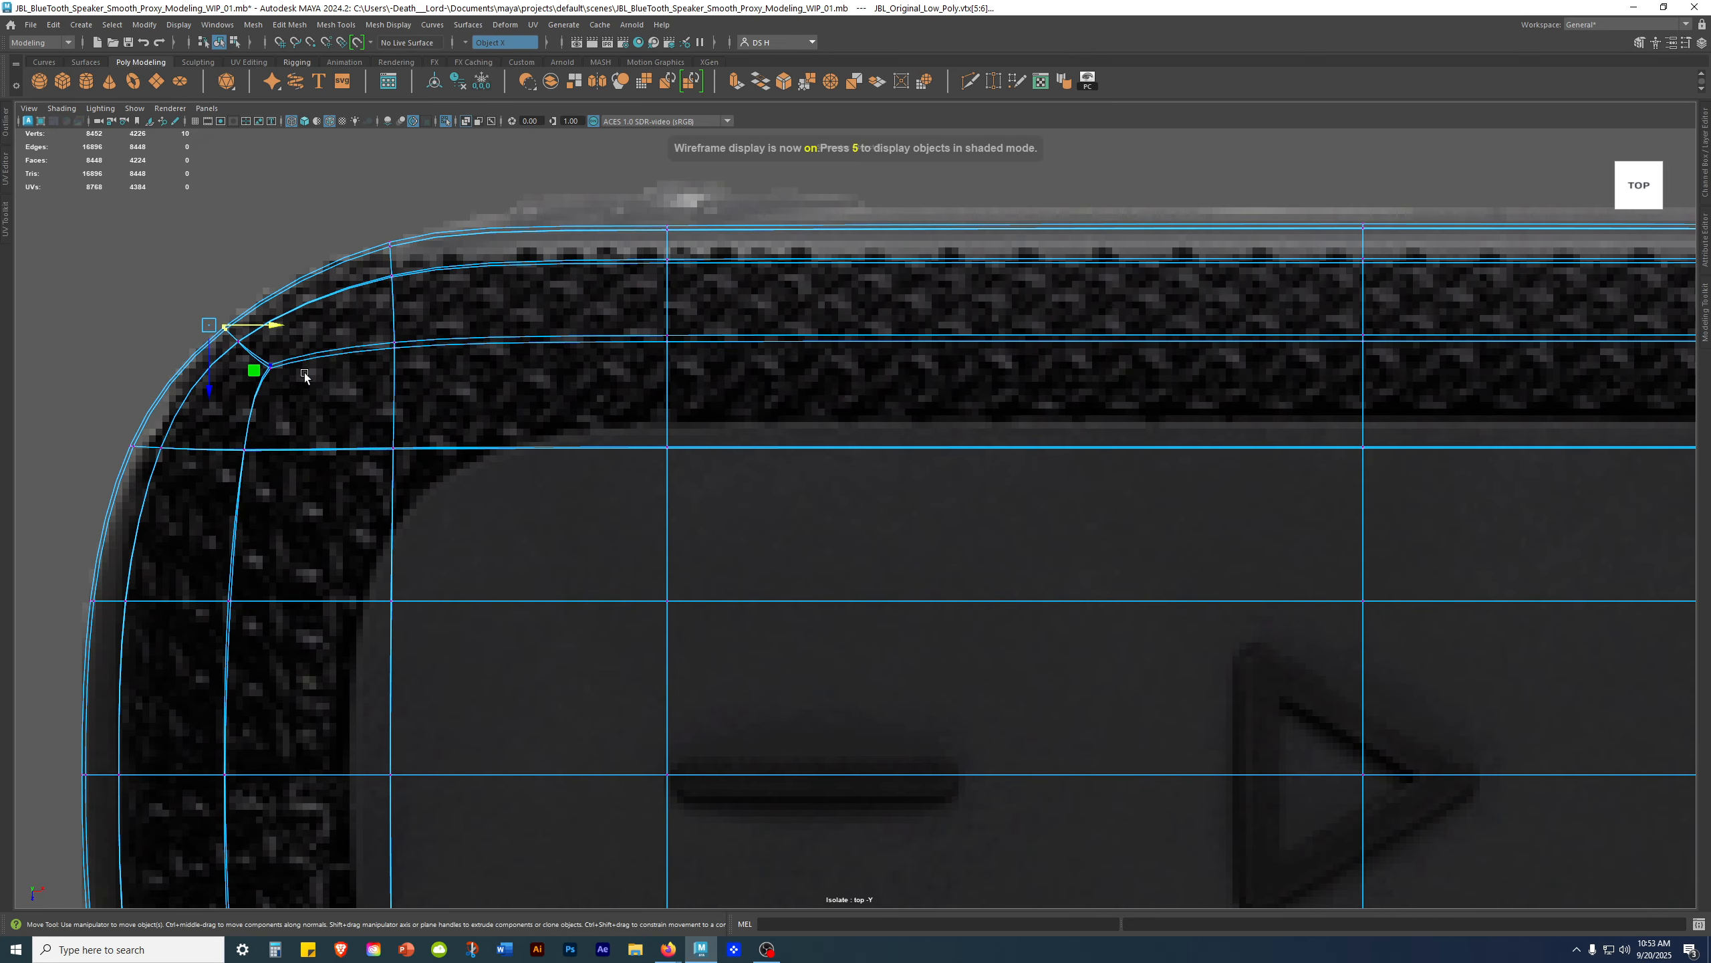
{"action": "key", "text": "1"}
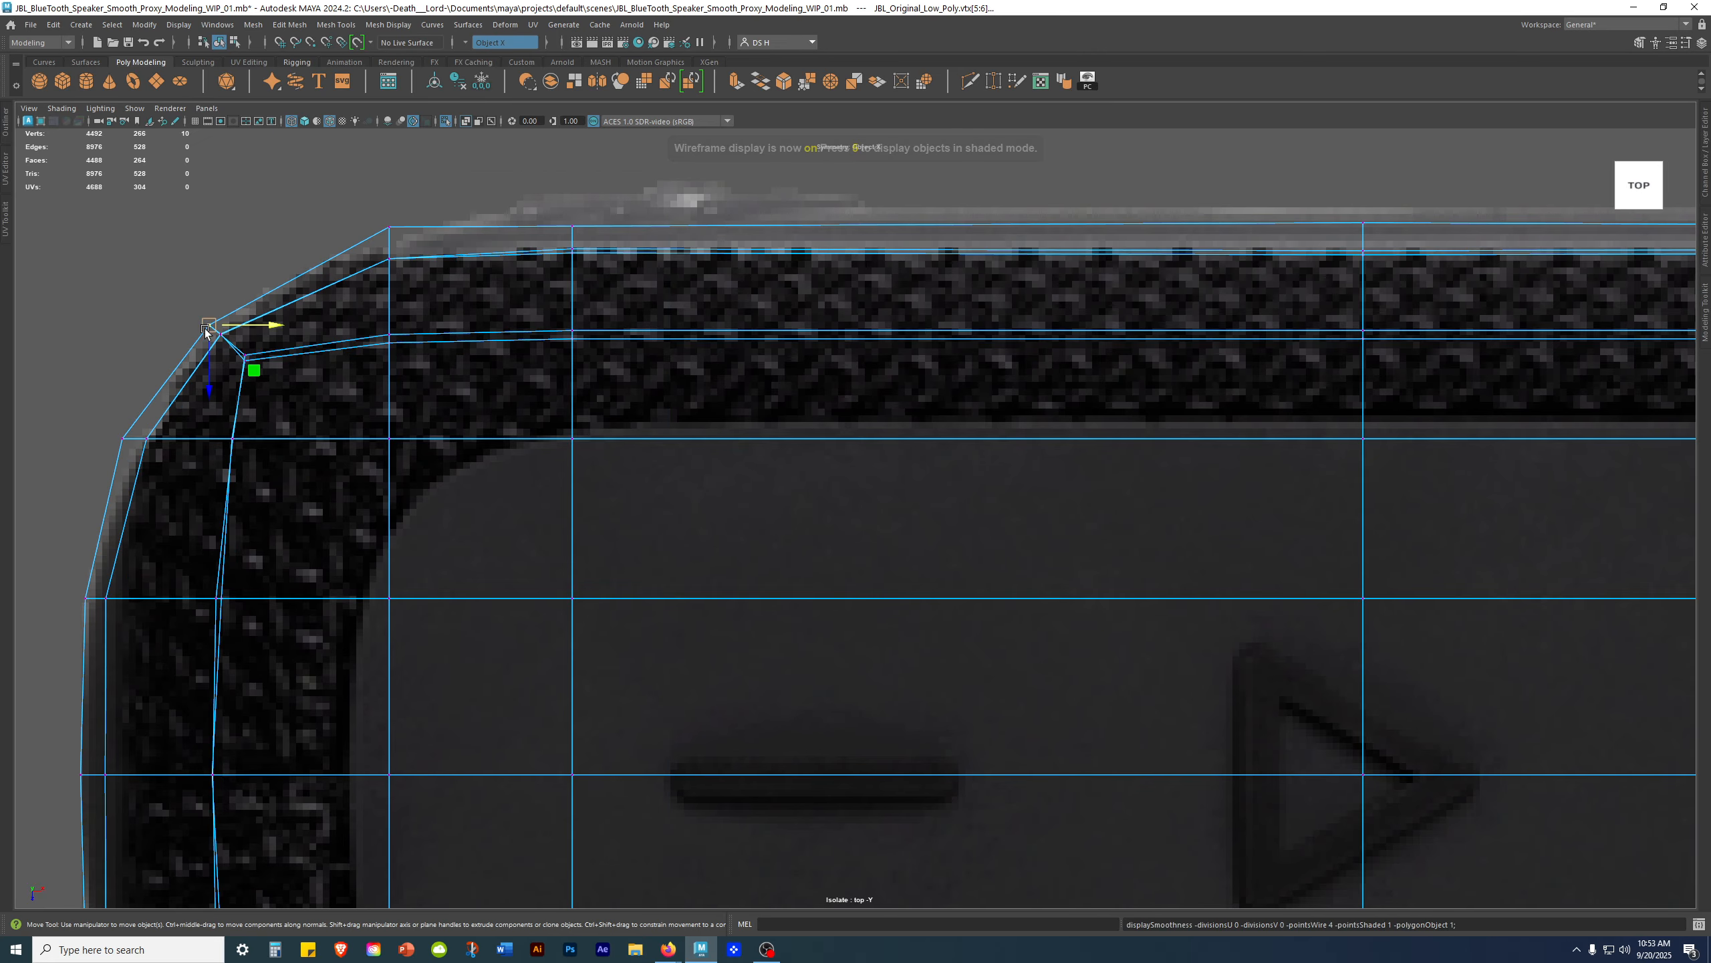
{"action": "key", "text": "3"}
{"action": "scroll", "coordinate": [323, 599], "scroll_direction": "down", "scroll_amount": 5}
{"action": "middle_click_drag", "start_coordinate": [525, 526], "coordinate": [344, 554], "text": "alt"}
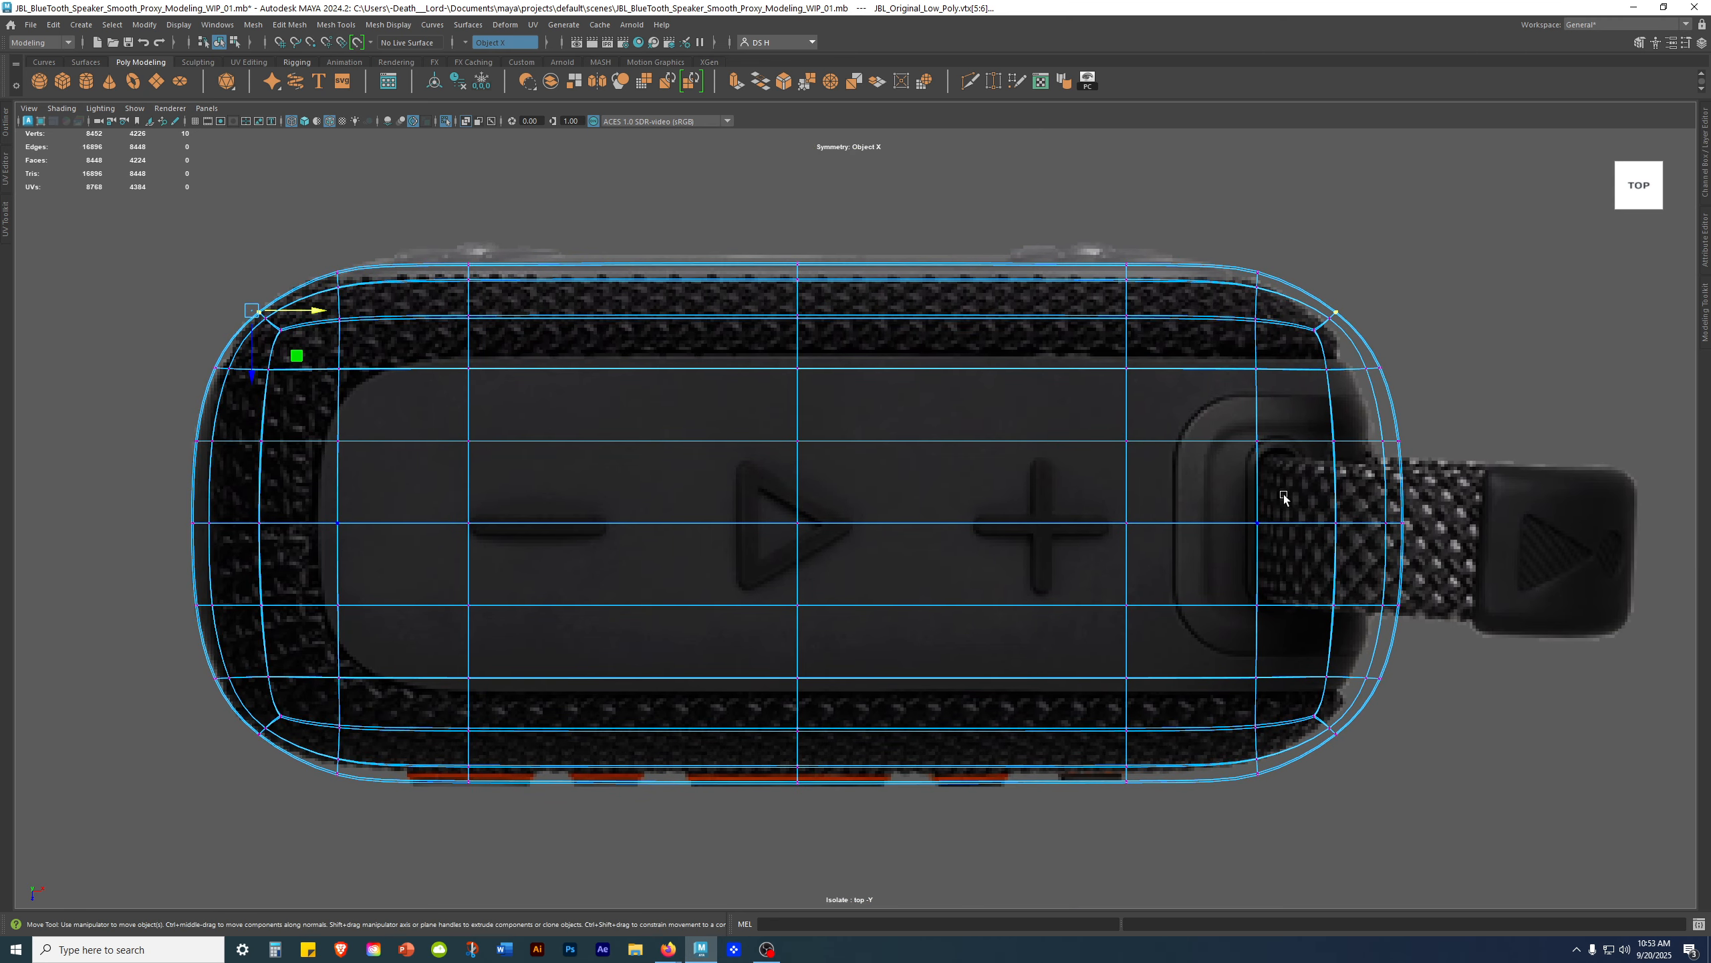
Step: Set symmetry to Object Z, move all four corners' vertices slightly outward along Z, and return to object mode with nothing selected
{"action": "left_click", "coordinate": [465, 43]}
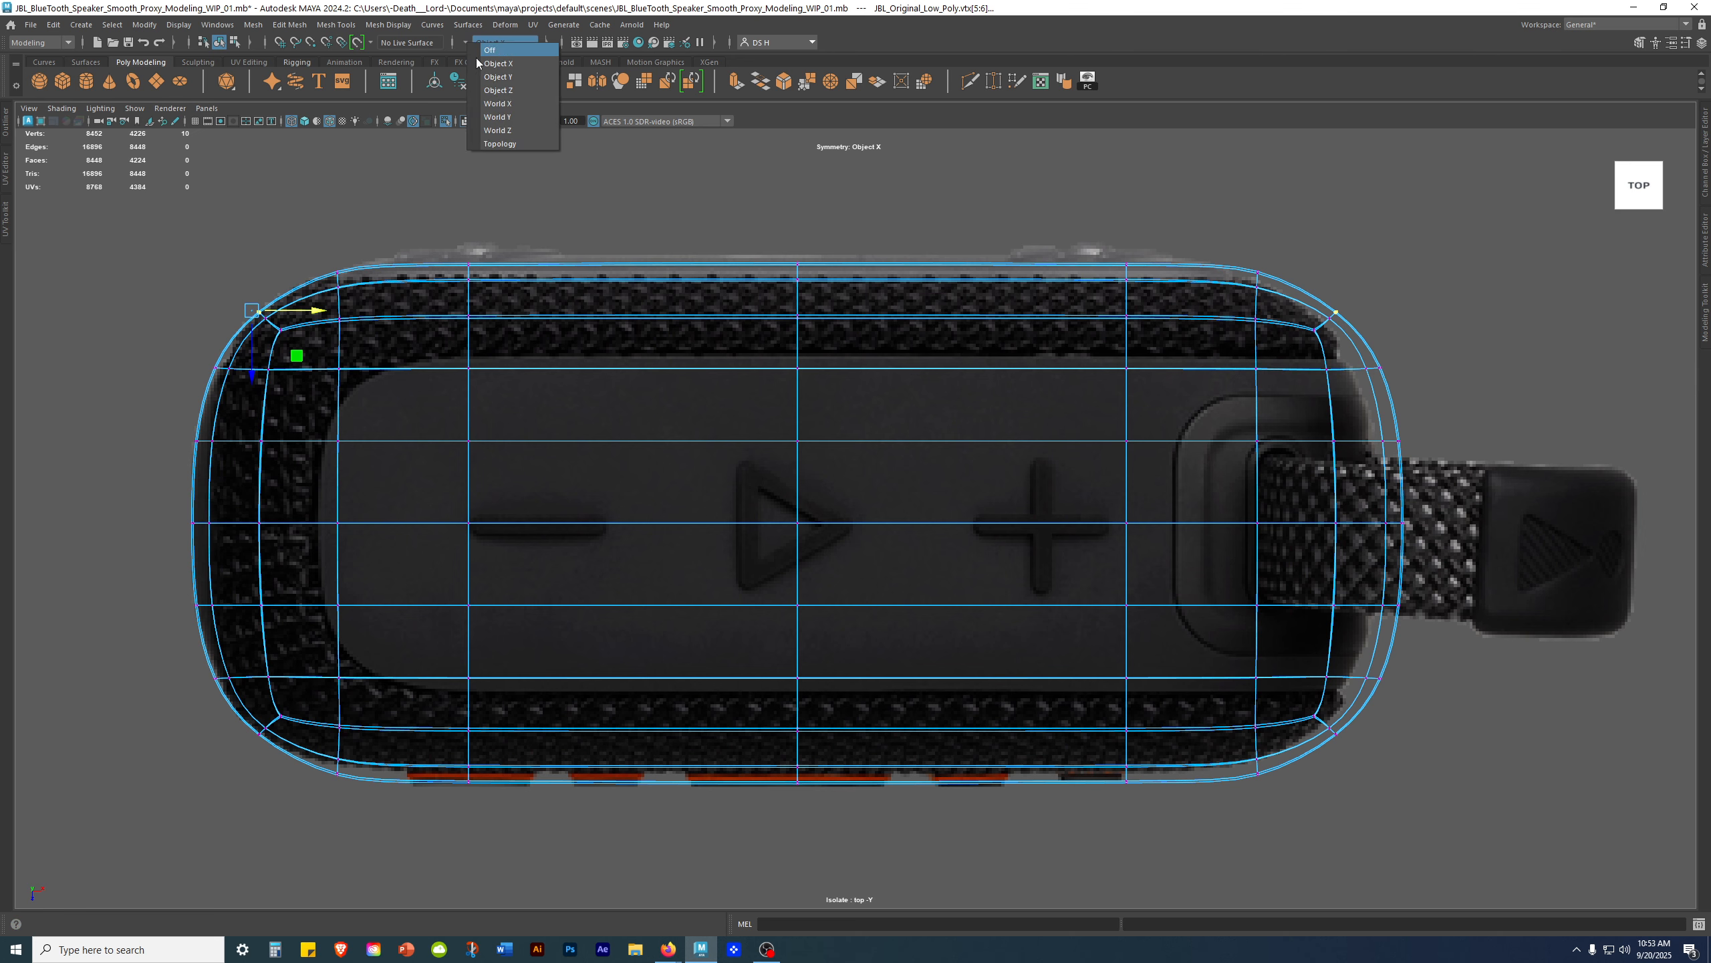
{"action": "left_click", "coordinate": [513, 89]}
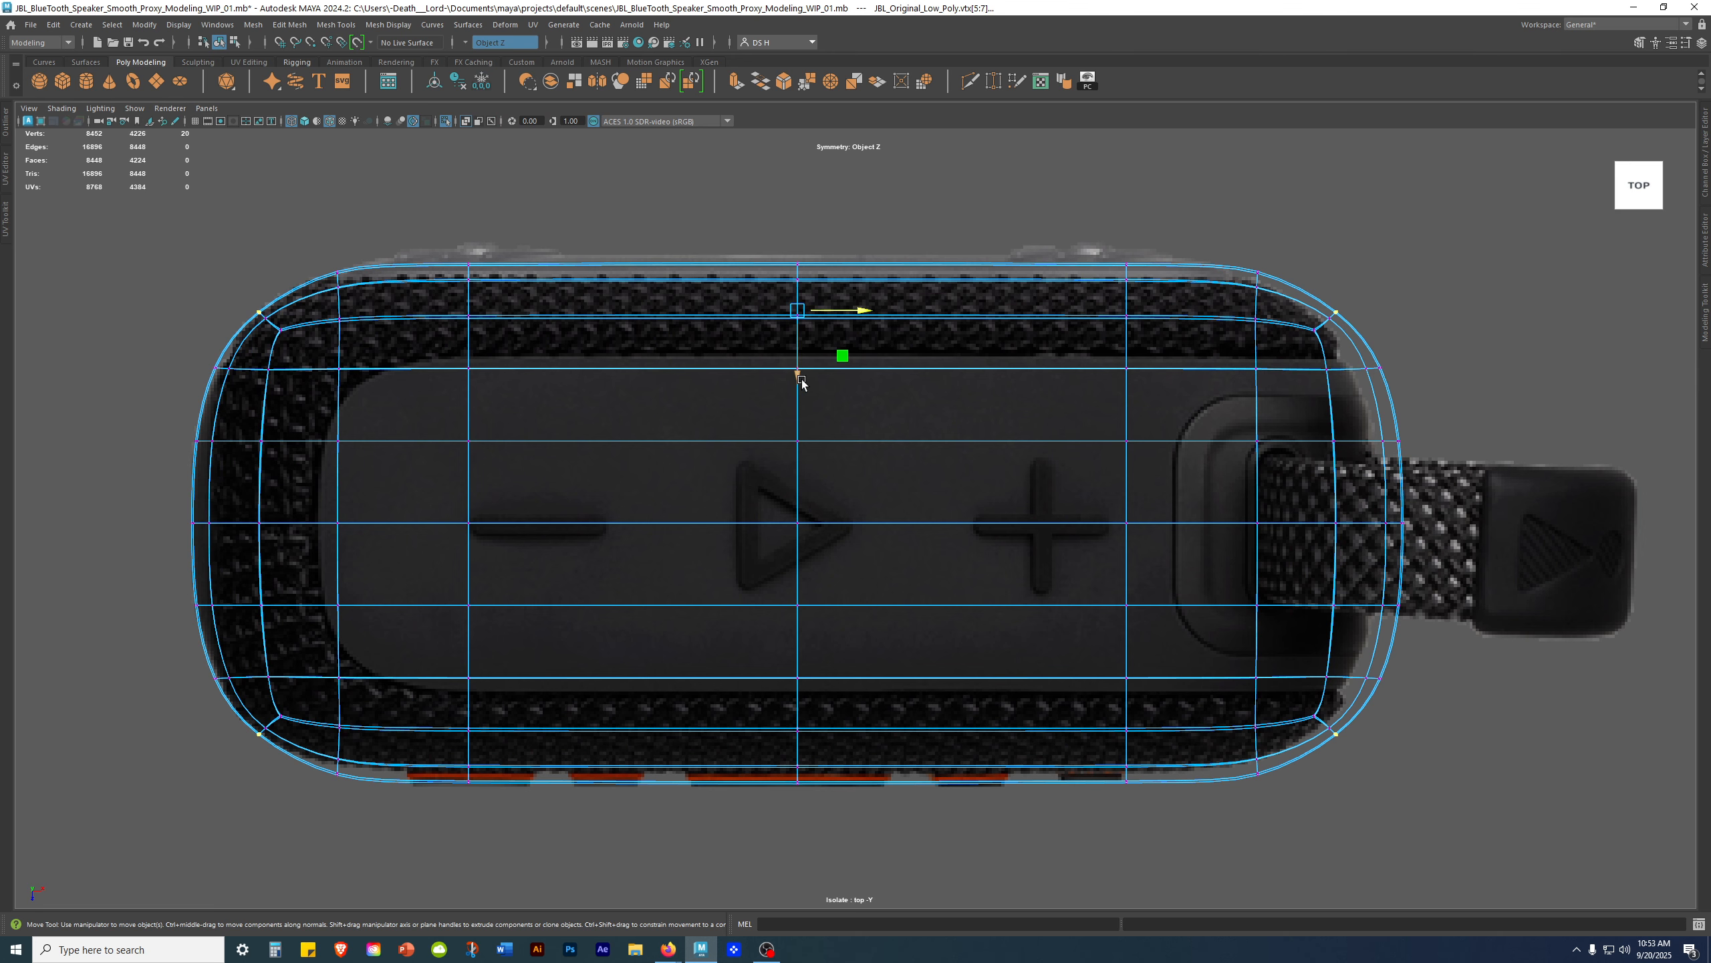
{"action": "left_click_drag", "start_coordinate": [795, 375], "coordinate": [822, 360]}
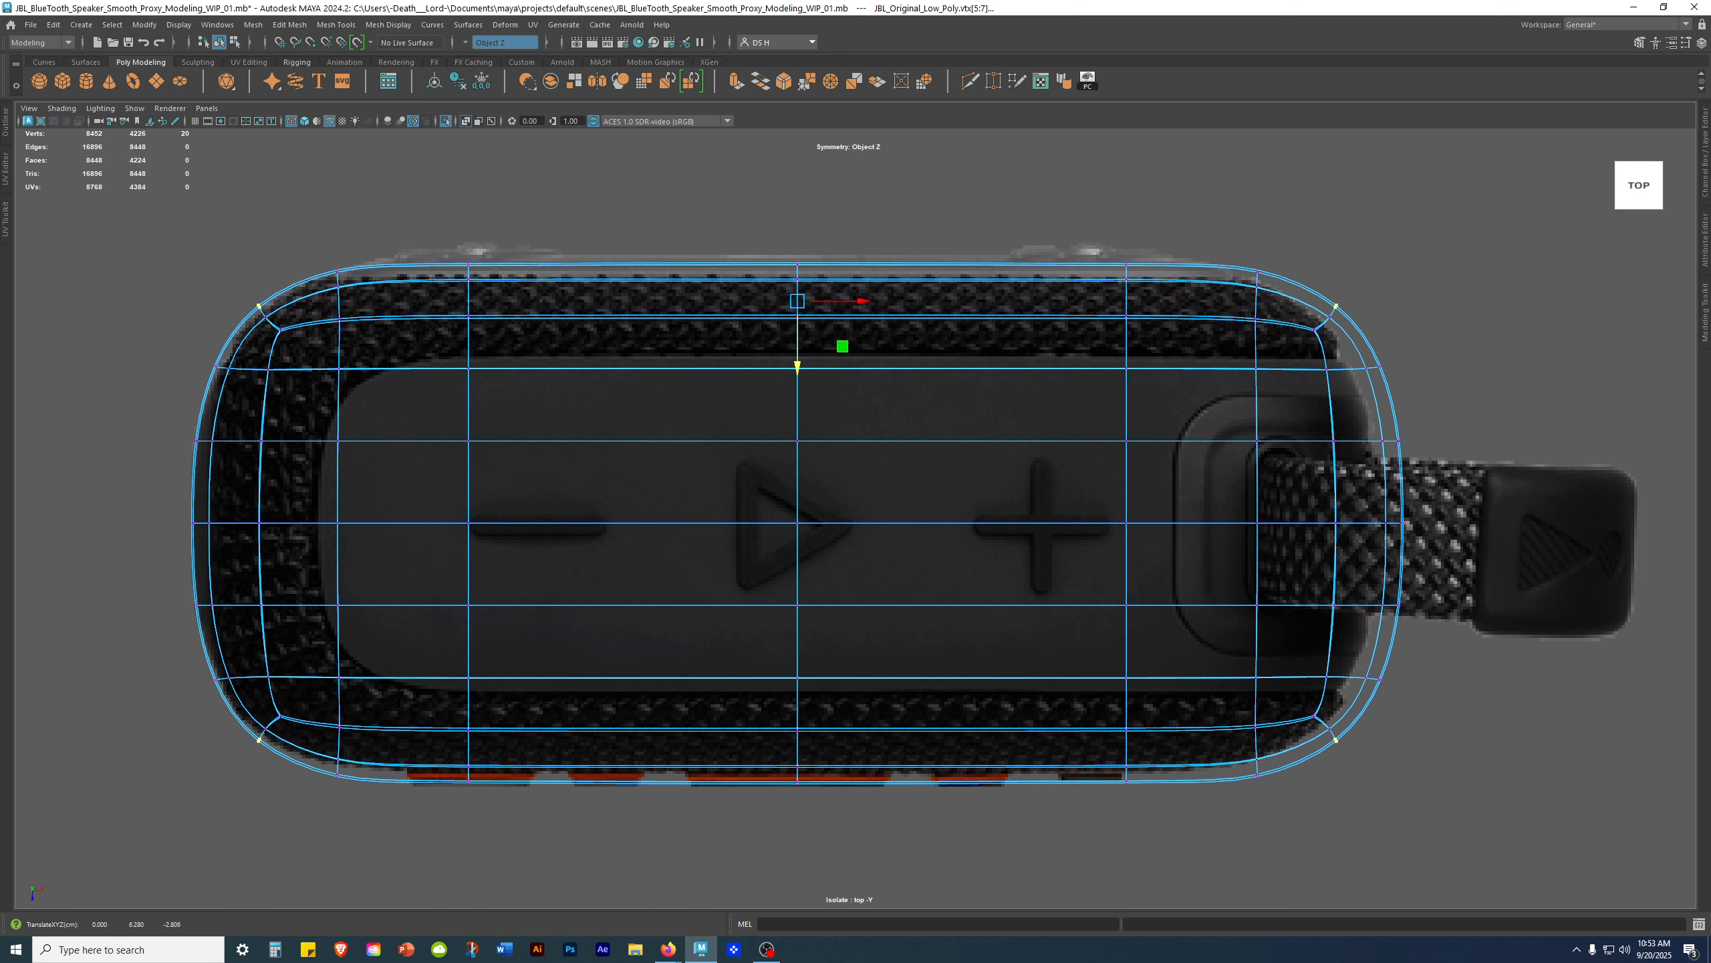
{"action": "key", "text": "F8"}
{"action": "left_click", "coordinate": [1431, 246]}
Step: Show the four-view layout and resize its panes so the perspective views get more room
{"action": "key", "text": "space"}
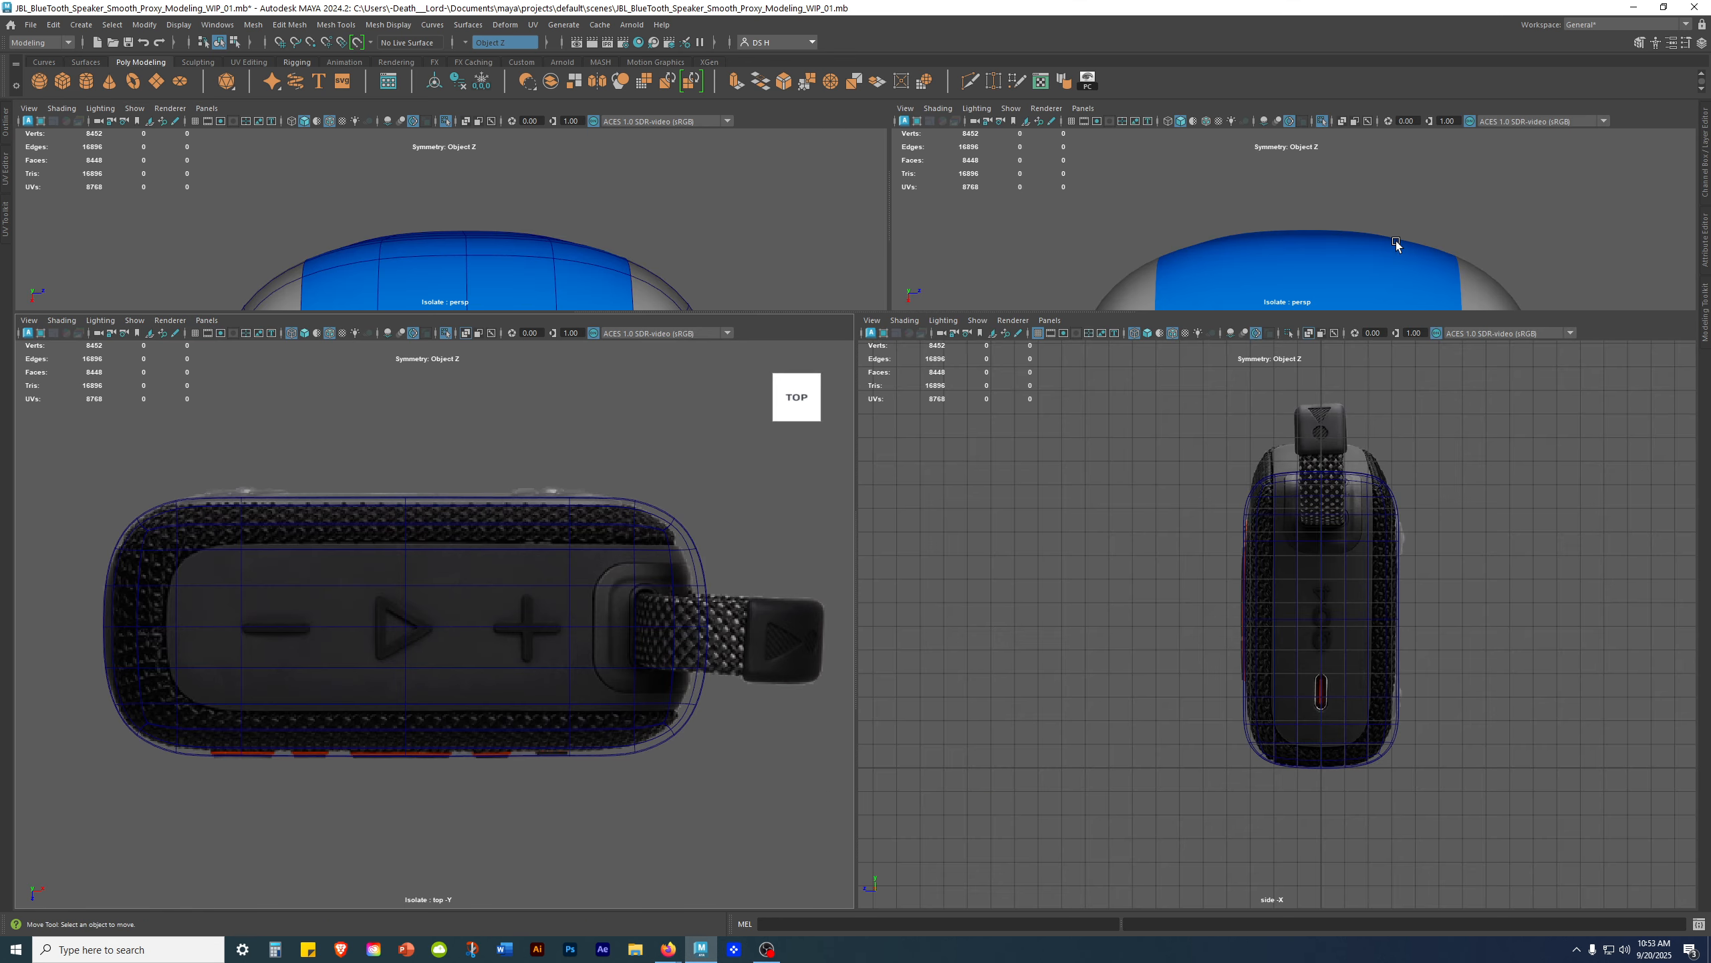
{"action": "left_click_drag", "start_coordinate": [764, 313], "coordinate": [733, 580]}
{"action": "middle_click_drag", "start_coordinate": [631, 381], "coordinate": [633, 263], "text": "alt"}
{"action": "scroll", "coordinate": [690, 409], "scroll_direction": "down", "scroll_amount": 3}
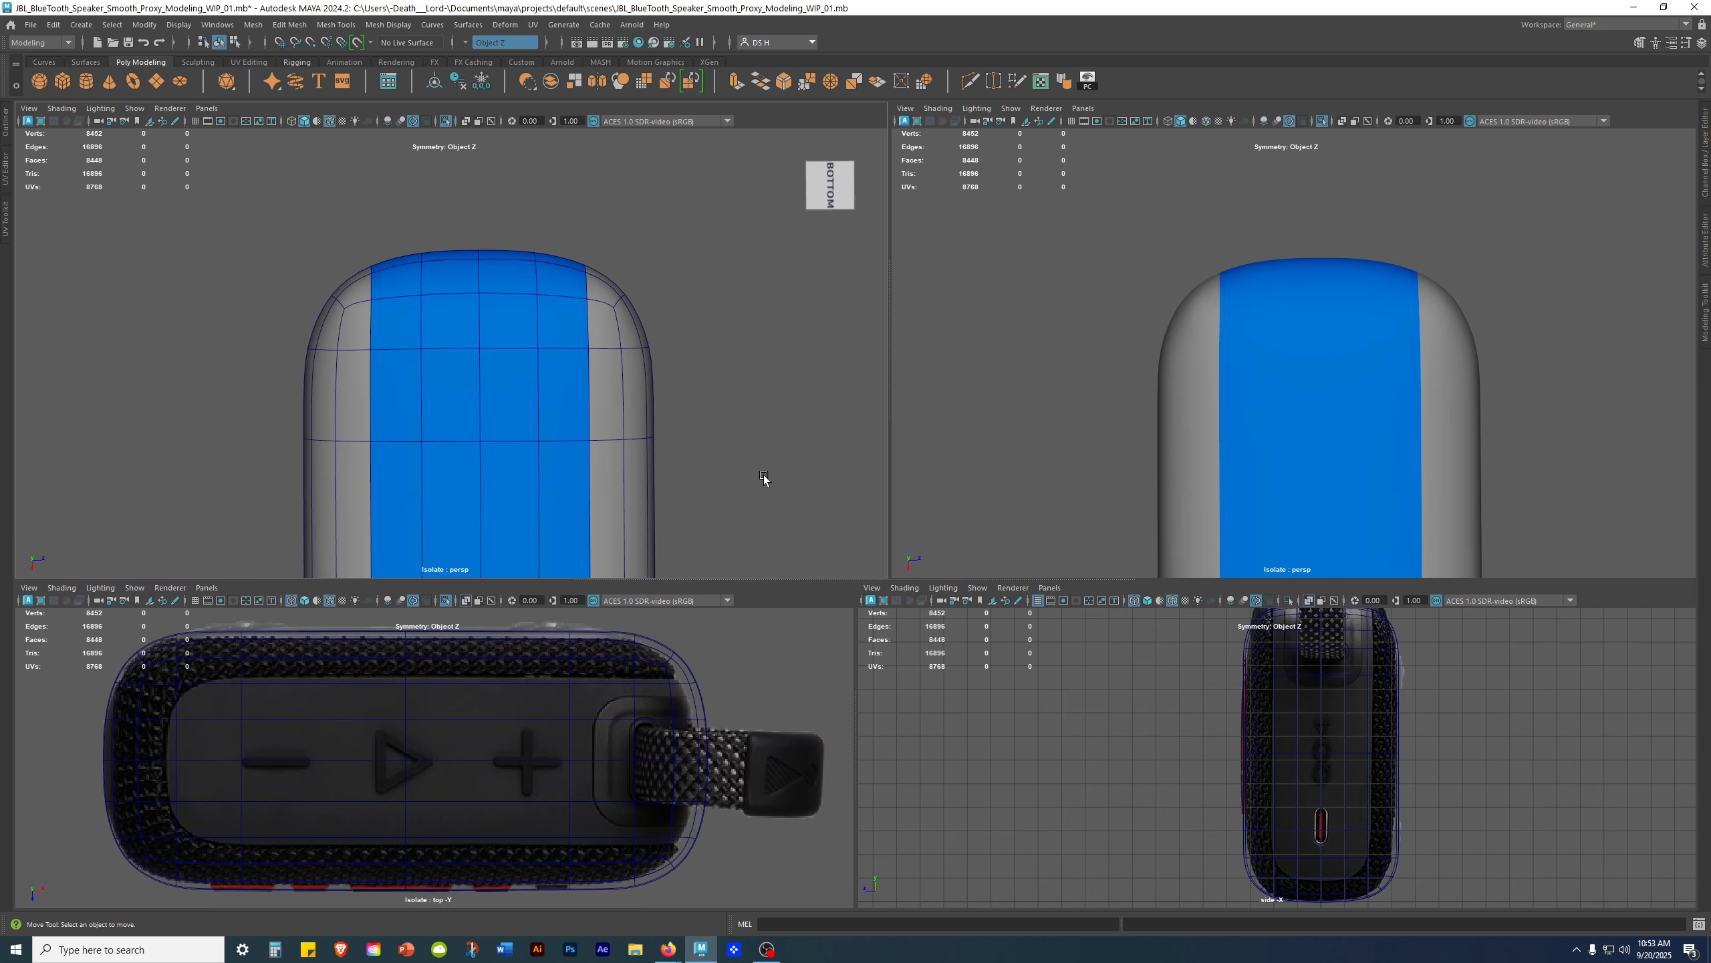
{"action": "left_click_drag", "start_coordinate": [889, 338], "coordinate": [829, 337]}
Step: Examine the speaker's rounded corners and edges from several angles in the wireframe-on-shaded and plain shaded perspective views
{"action": "left_click_drag", "start_coordinate": [381, 355], "coordinate": [664, 398], "text": "alt"}
{"action": "key", "text": "space"}
{"action": "left_click_drag", "start_coordinate": [838, 373], "coordinate": [917, 370], "text": "alt"}
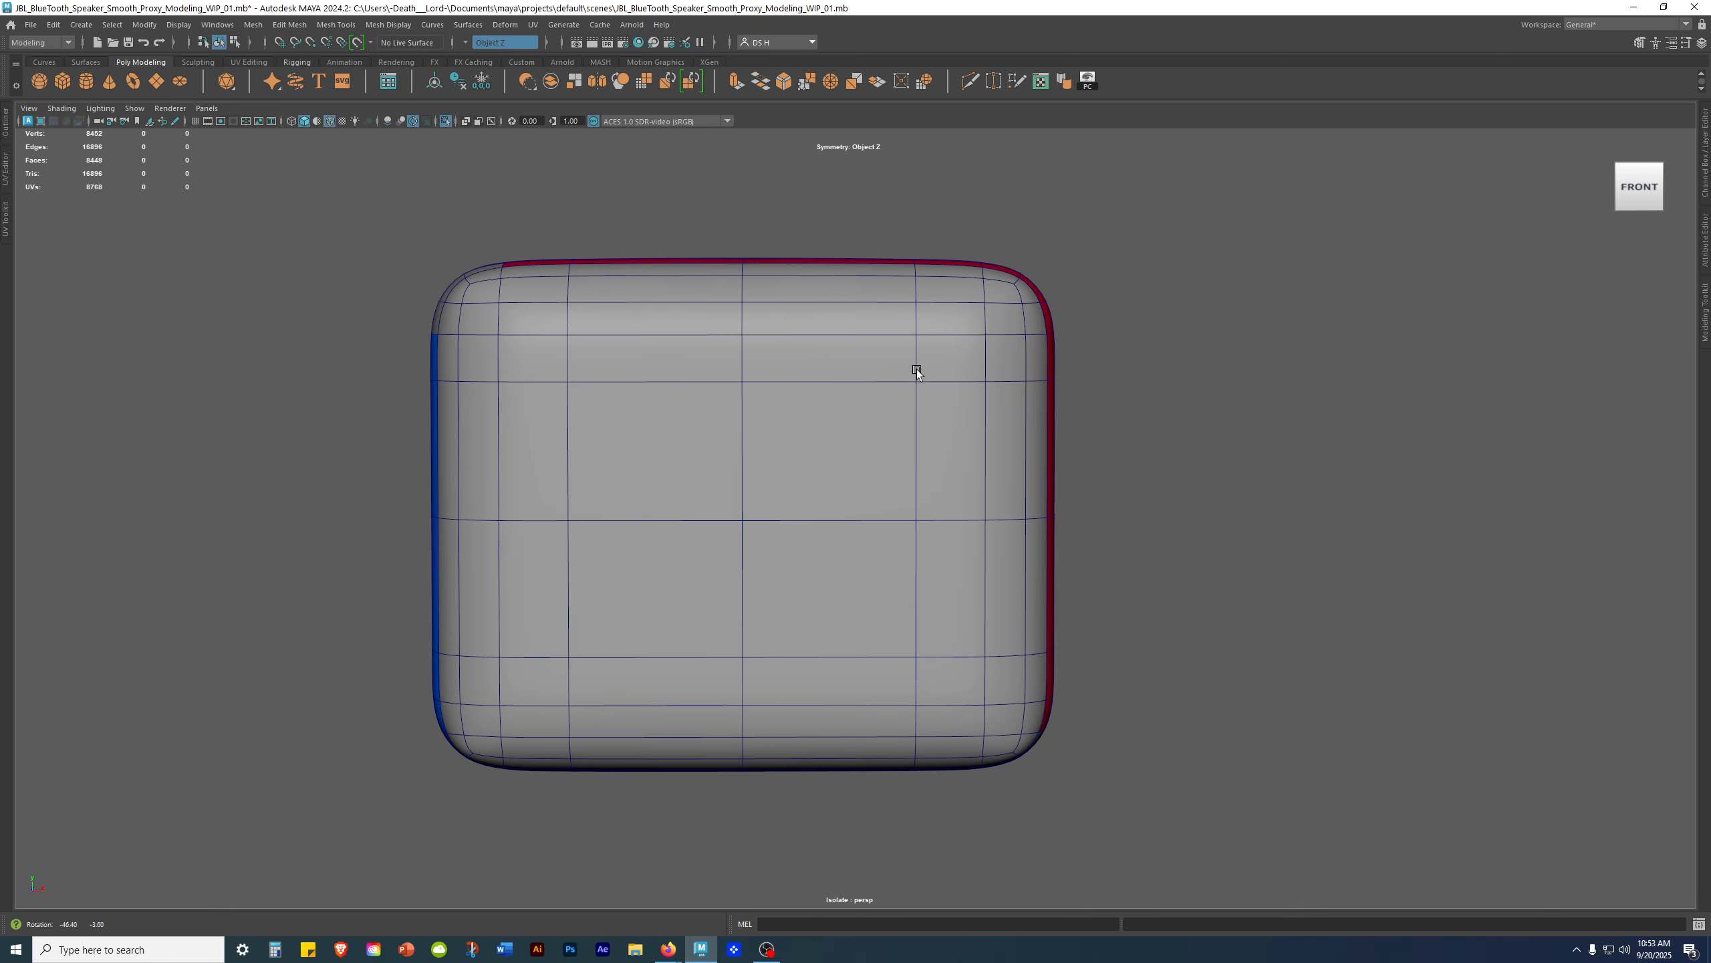
{"action": "left_click_drag", "start_coordinate": [920, 362], "coordinate": [1134, 386], "text": "alt"}
{"action": "key", "text": "space"}
{"action": "left_click_drag", "start_coordinate": [1373, 298], "coordinate": [1089, 286], "text": "alt"}
{"action": "middle_click_drag", "start_coordinate": [1089, 287], "coordinate": [953, 616], "text": "alt"}
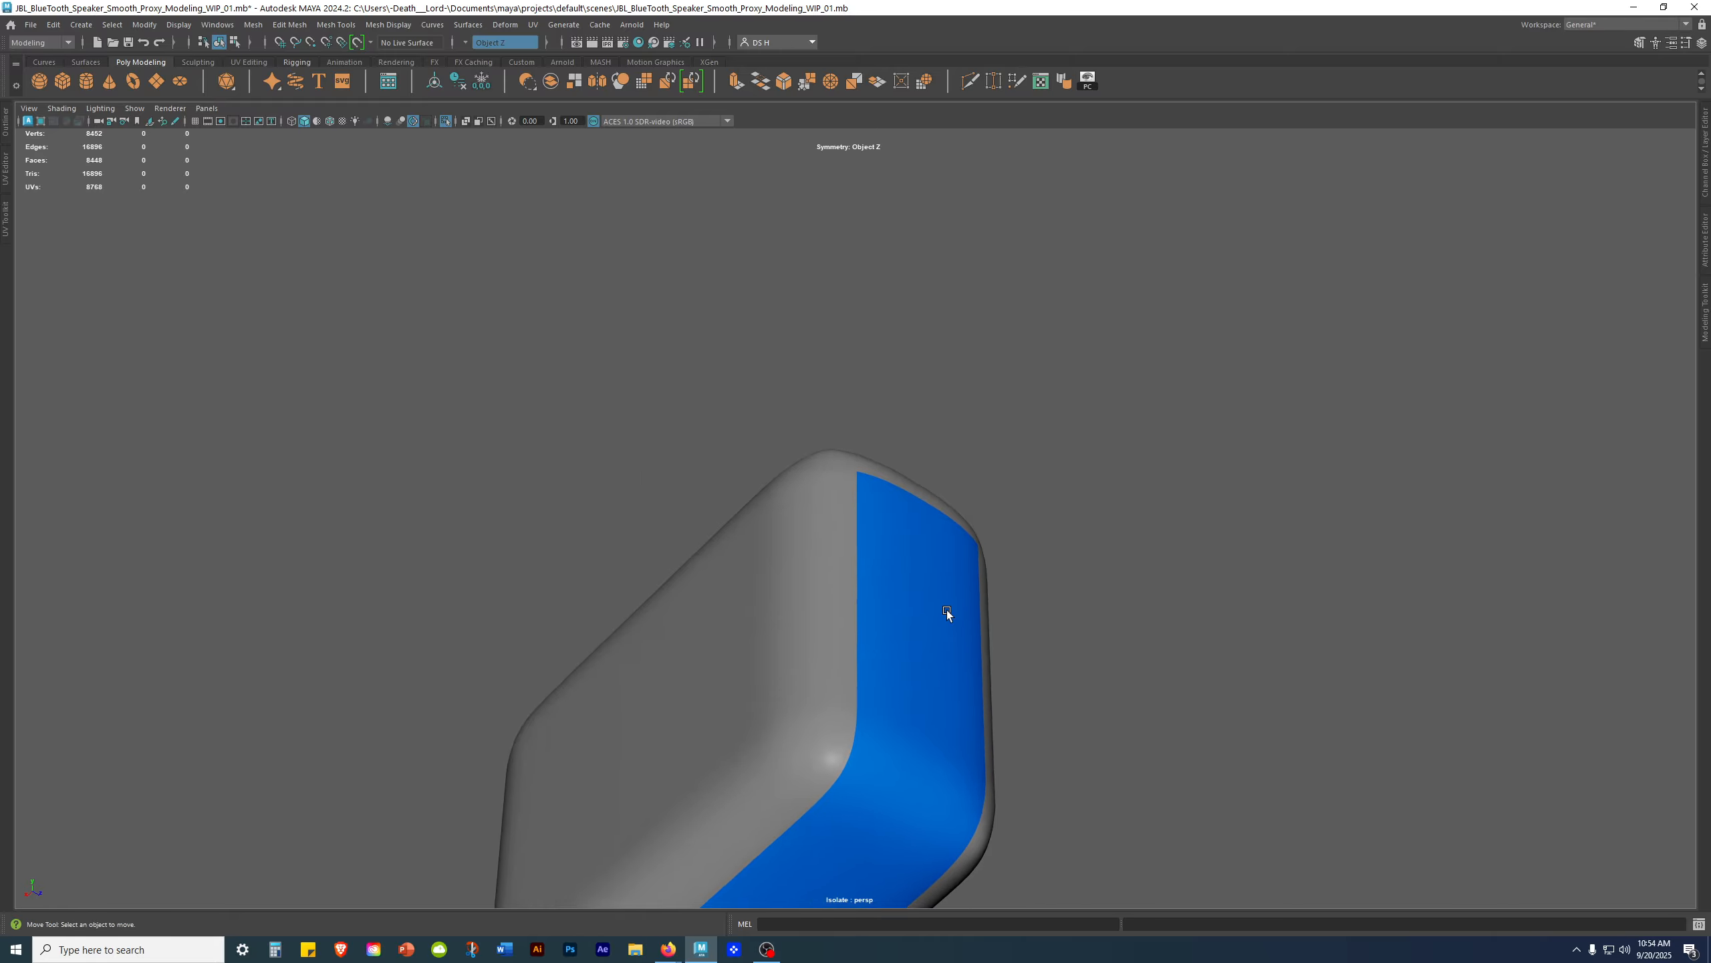
{"action": "left_click_drag", "start_coordinate": [953, 615], "coordinate": [883, 518], "text": "alt"}
{"action": "right_click_drag", "start_coordinate": [882, 518], "coordinate": [905, 452], "text": "alt"}
{"action": "left_click_drag", "start_coordinate": [906, 452], "coordinate": [730, 428], "text": "alt"}
{"action": "key", "text": "space"}
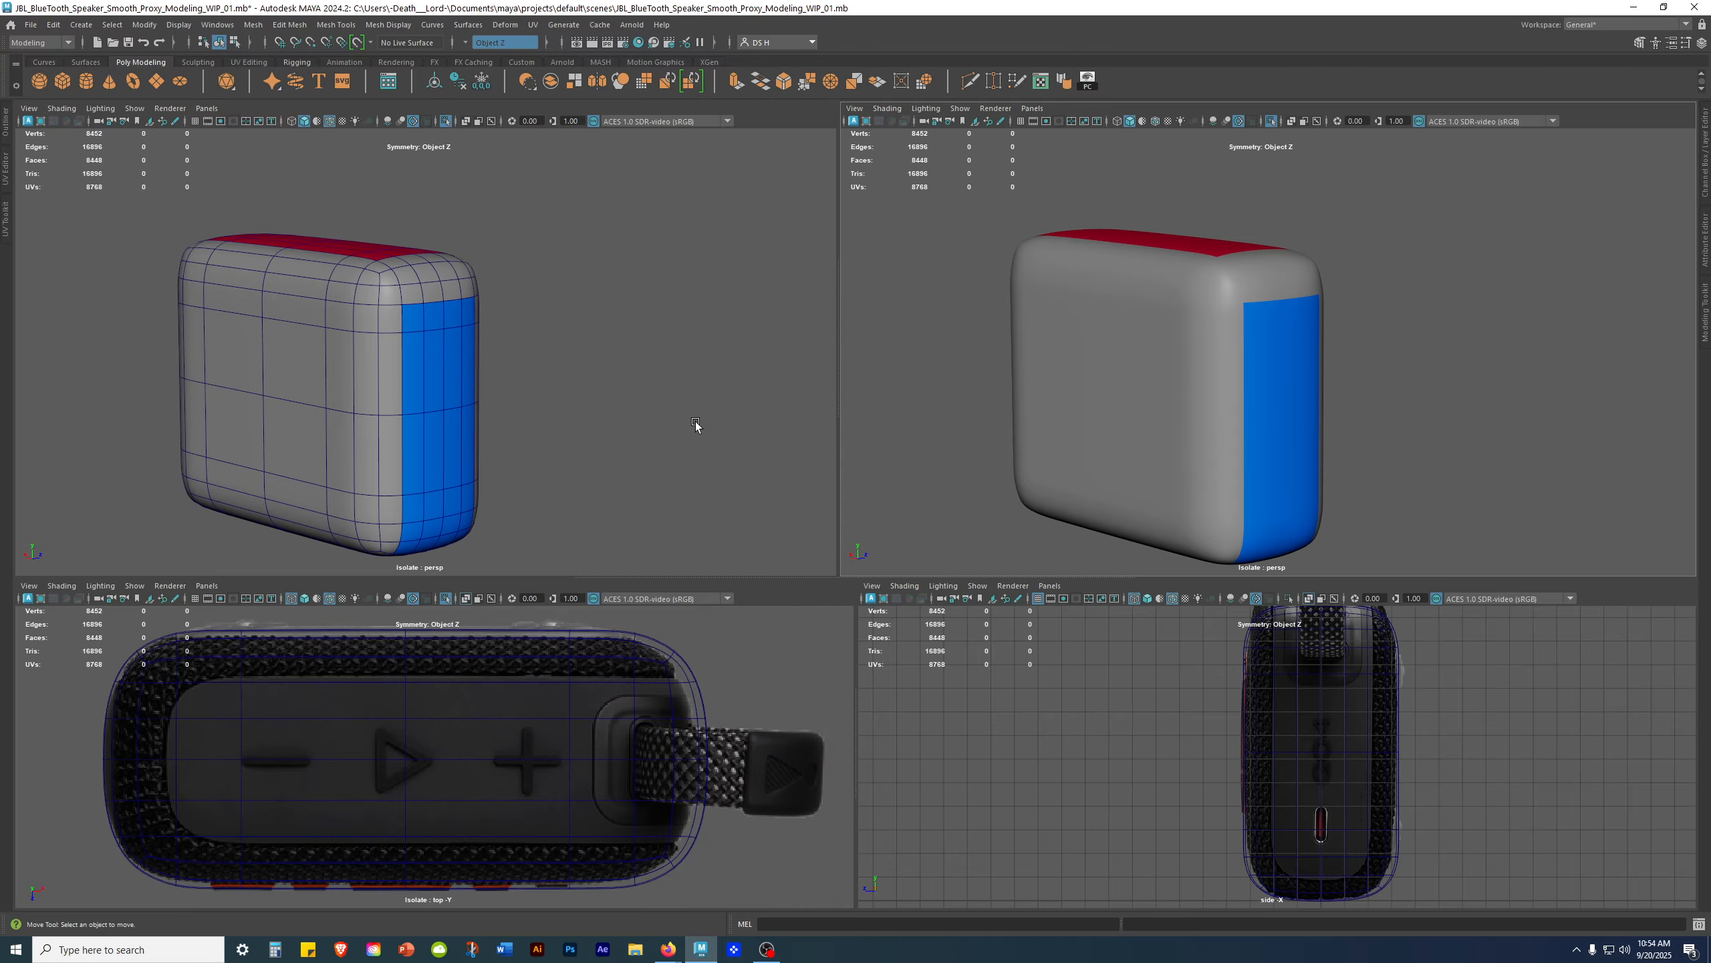
Step: Show the grid in the wireframe perspective view and inspect the speaker's rounded edges and corners from several angles
{"action": "left_click_drag", "start_coordinate": [412, 508], "coordinate": [875, 293], "text": "alt"}
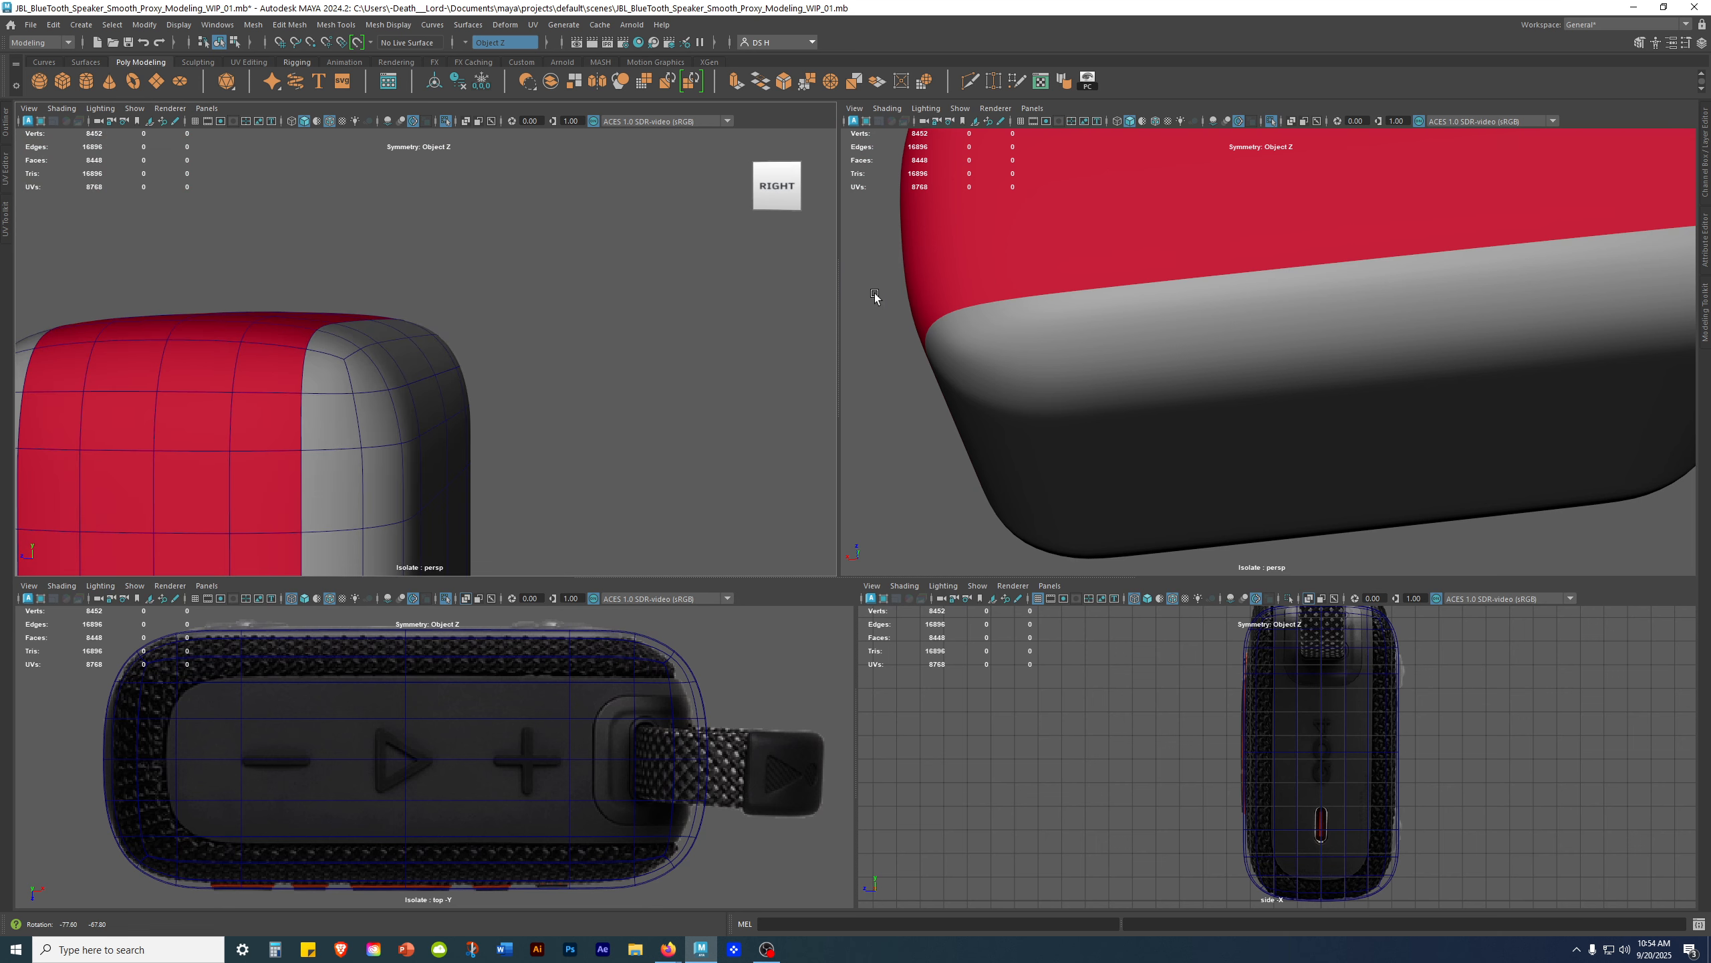
{"action": "left_click_drag", "start_coordinate": [1244, 418], "coordinate": [1637, 343], "text": "alt"}
{"action": "key", "text": "f"}
{"action": "left_click_drag", "start_coordinate": [1249, 332], "coordinate": [1135, 315], "text": "alt"}
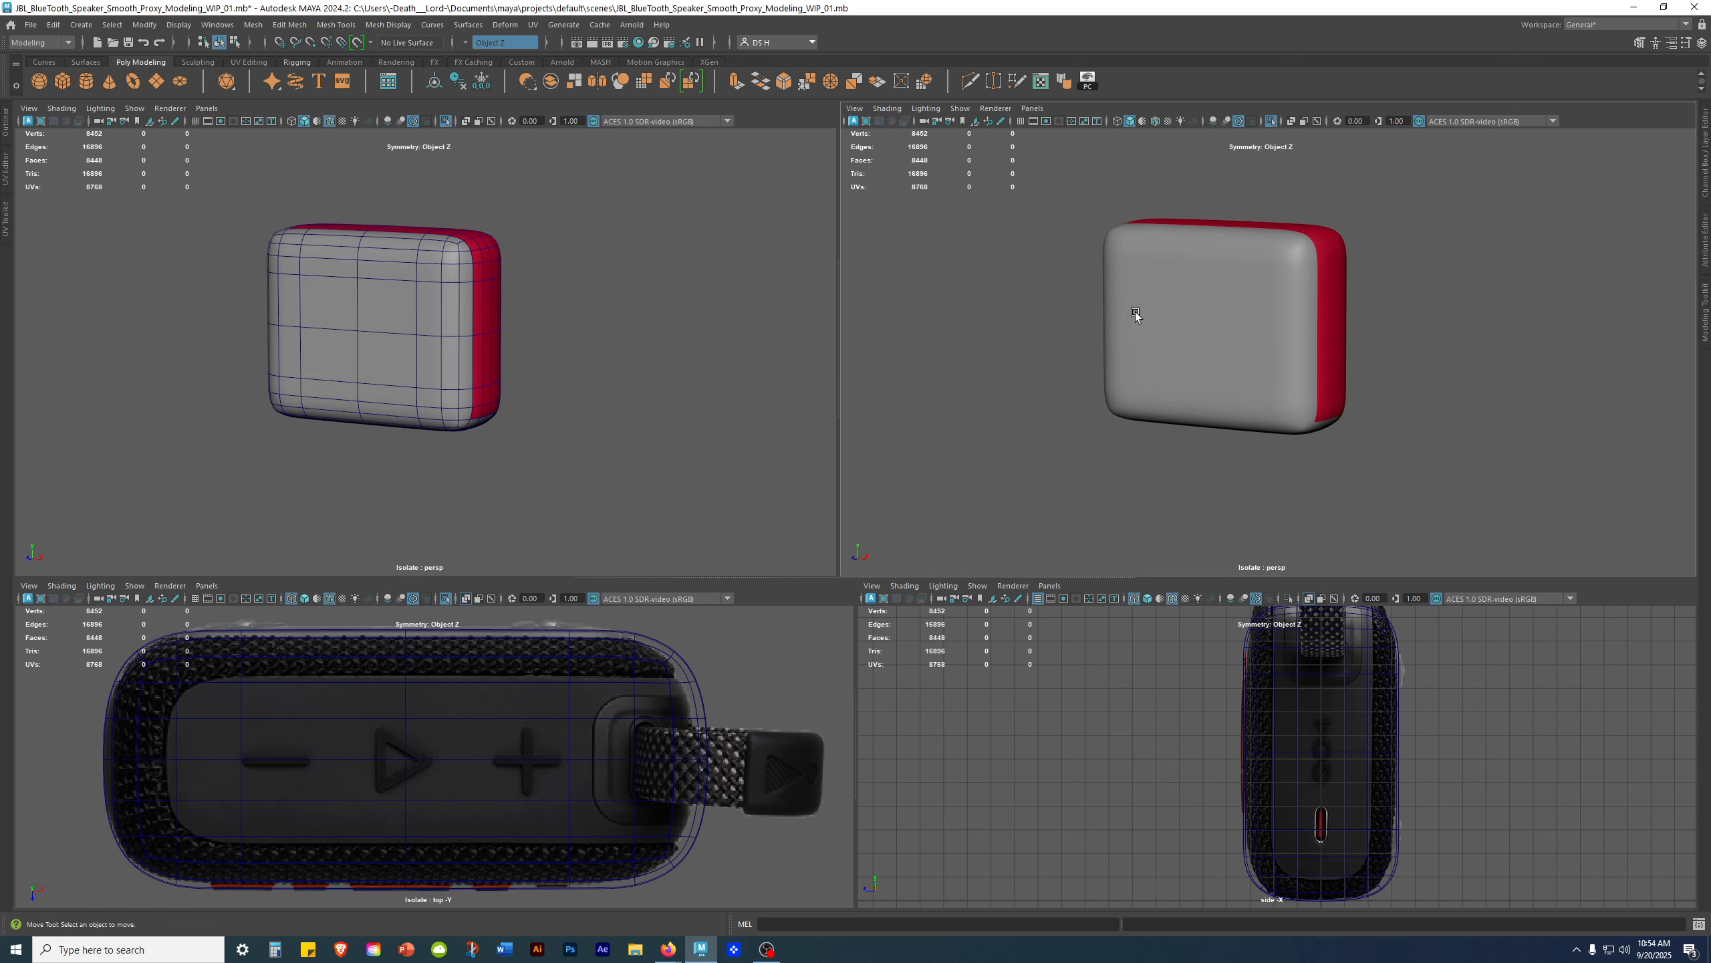
{"action": "left_click", "coordinate": [194, 122]}
{"action": "left_click_drag", "start_coordinate": [576, 356], "coordinate": [603, 385], "text": "alt"}
{"action": "middle_click_drag", "start_coordinate": [484, 375], "coordinate": [543, 401], "text": "alt"}
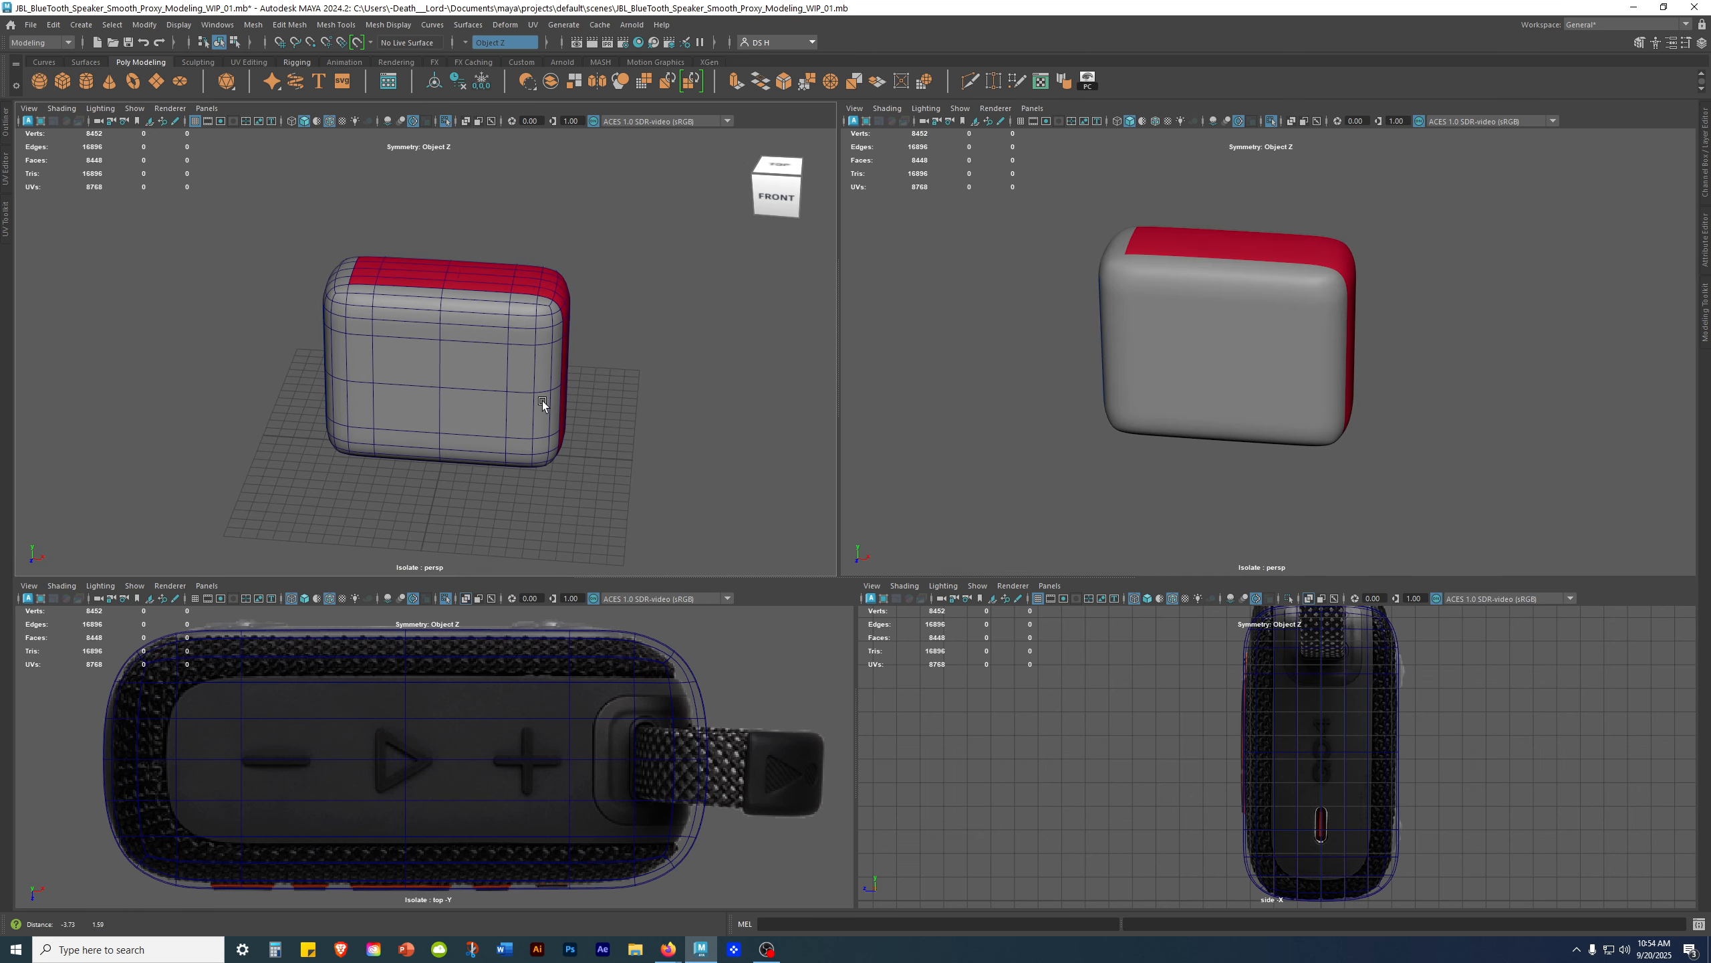
{"action": "left_click_drag", "start_coordinate": [543, 401], "coordinate": [588, 307], "text": "alt"}
{"action": "right_click_drag", "start_coordinate": [606, 323], "coordinate": [733, 379], "text": "alt"}
{"action": "left_click_drag", "start_coordinate": [610, 387], "coordinate": [500, 401], "text": "alt"}
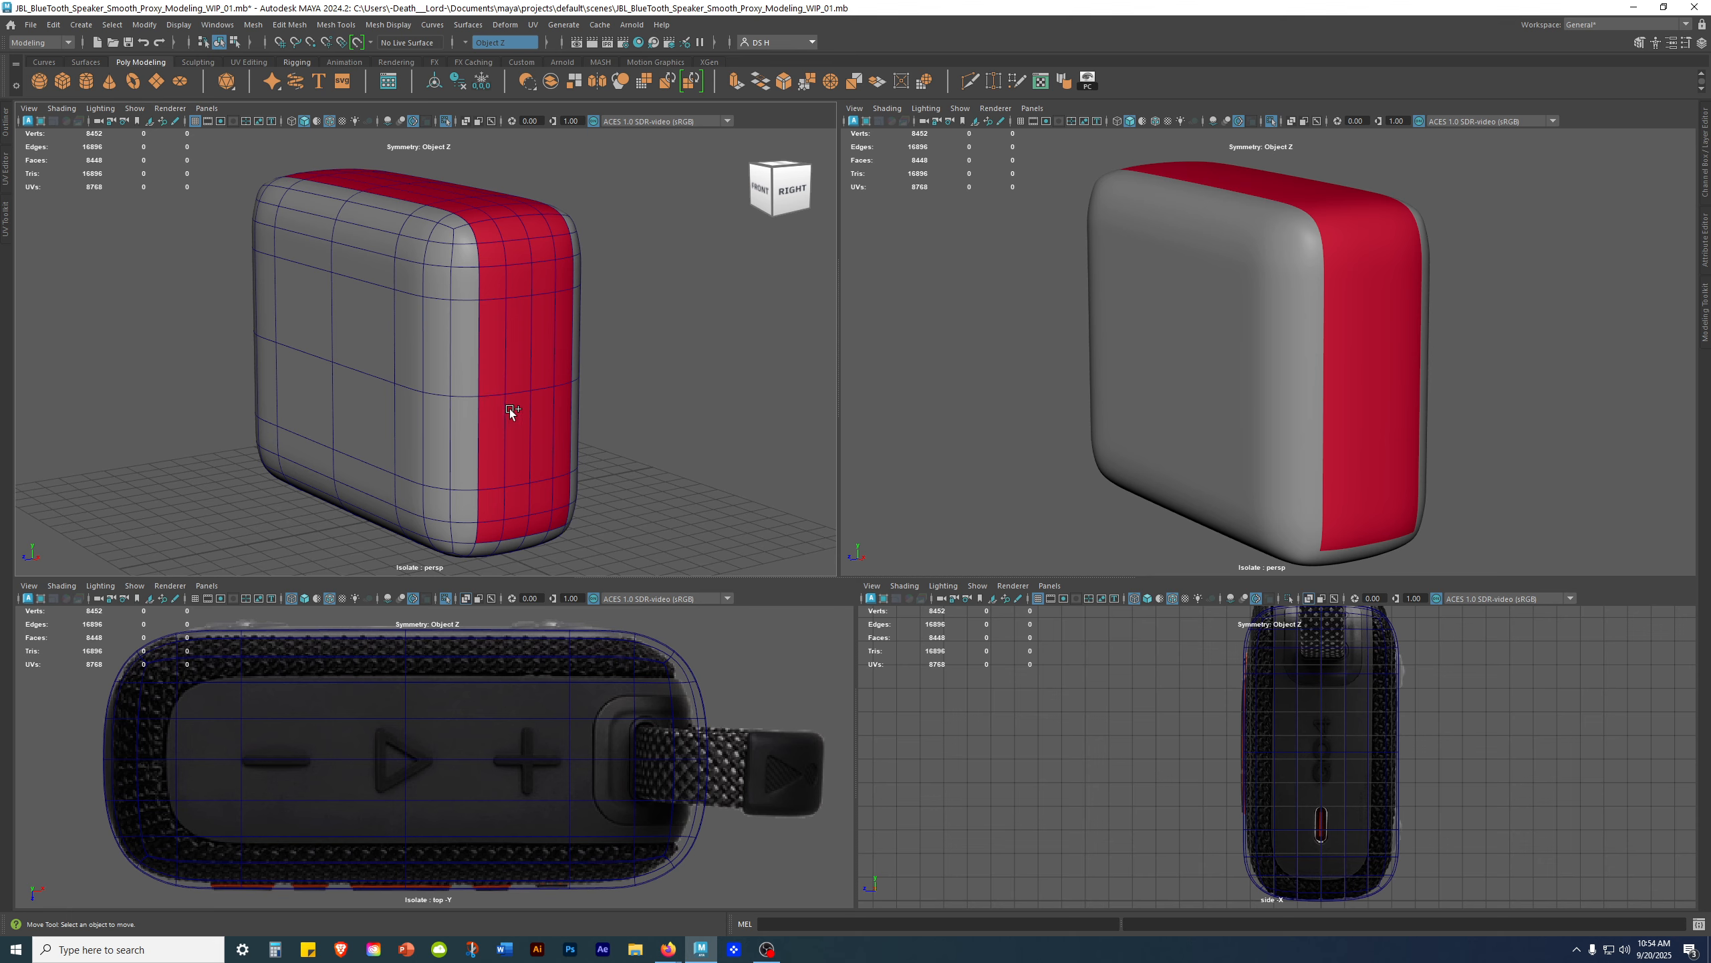
Step: Save the scene as a new version named JBL_BlueTooth_Speaker_Smooth_Proxy_Modeling_WIP_02
{"action": "key", "text": "ctrl+shift+s"}
{"action": "left_click_drag", "start_coordinate": [726, 860], "coordinate": [785, 861]}
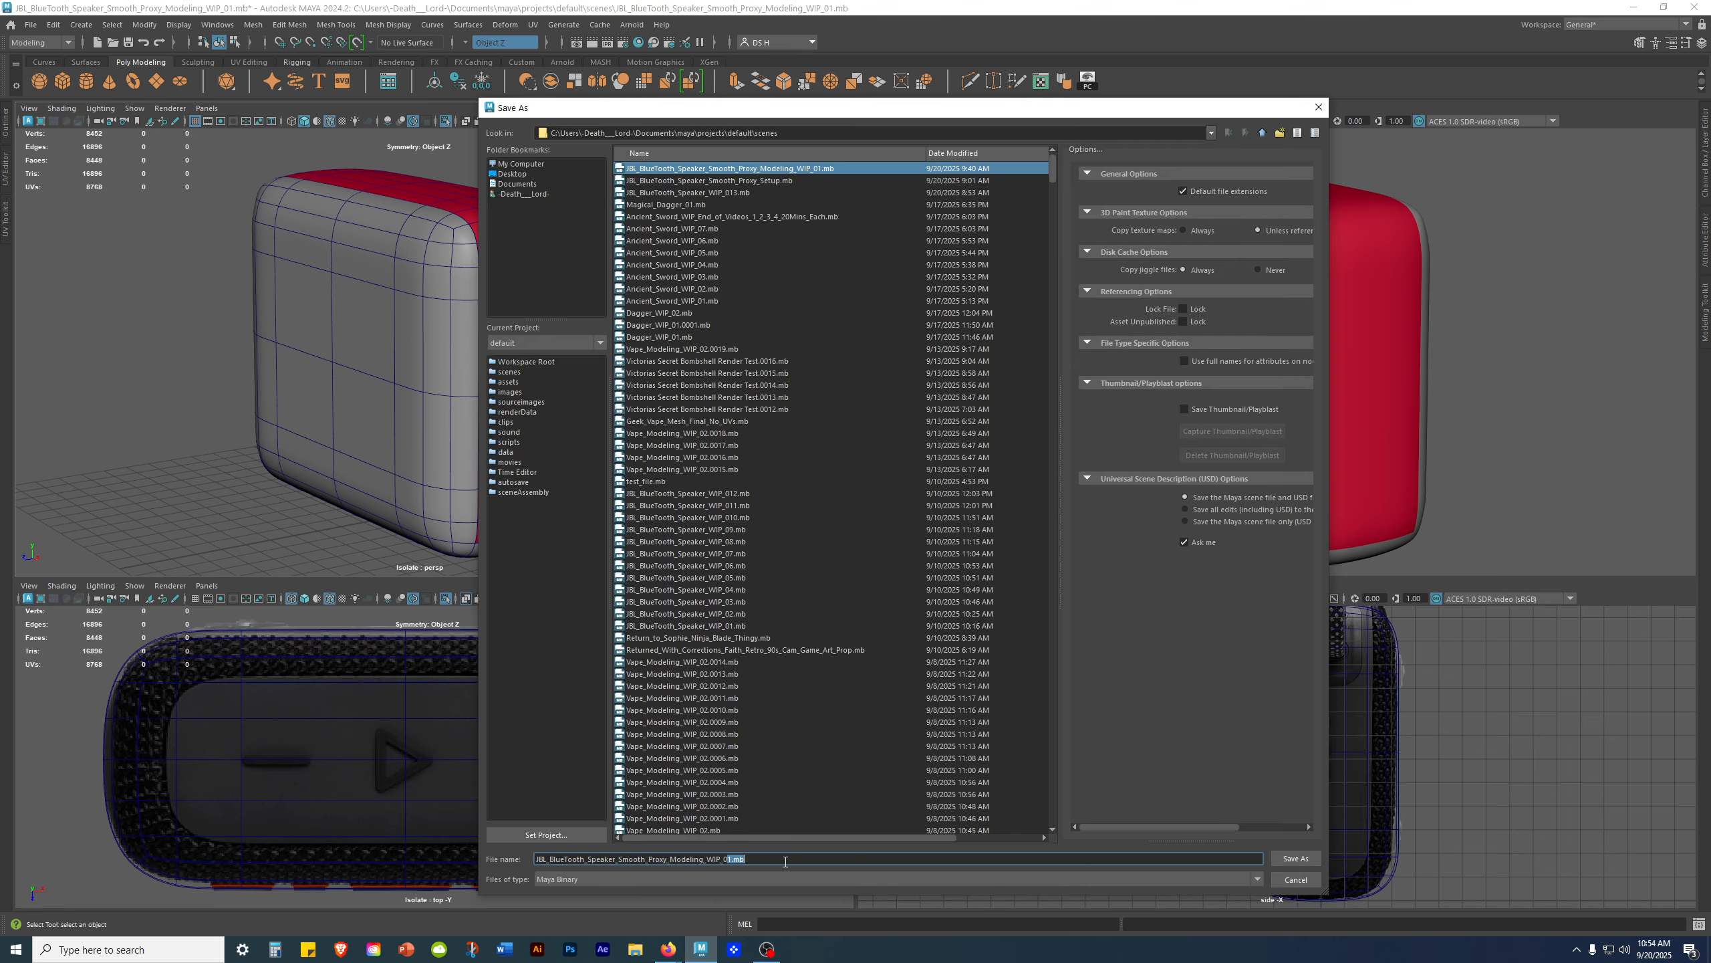
{"action": "type", "text": "2"}
{"action": "key", "text": "Return"}
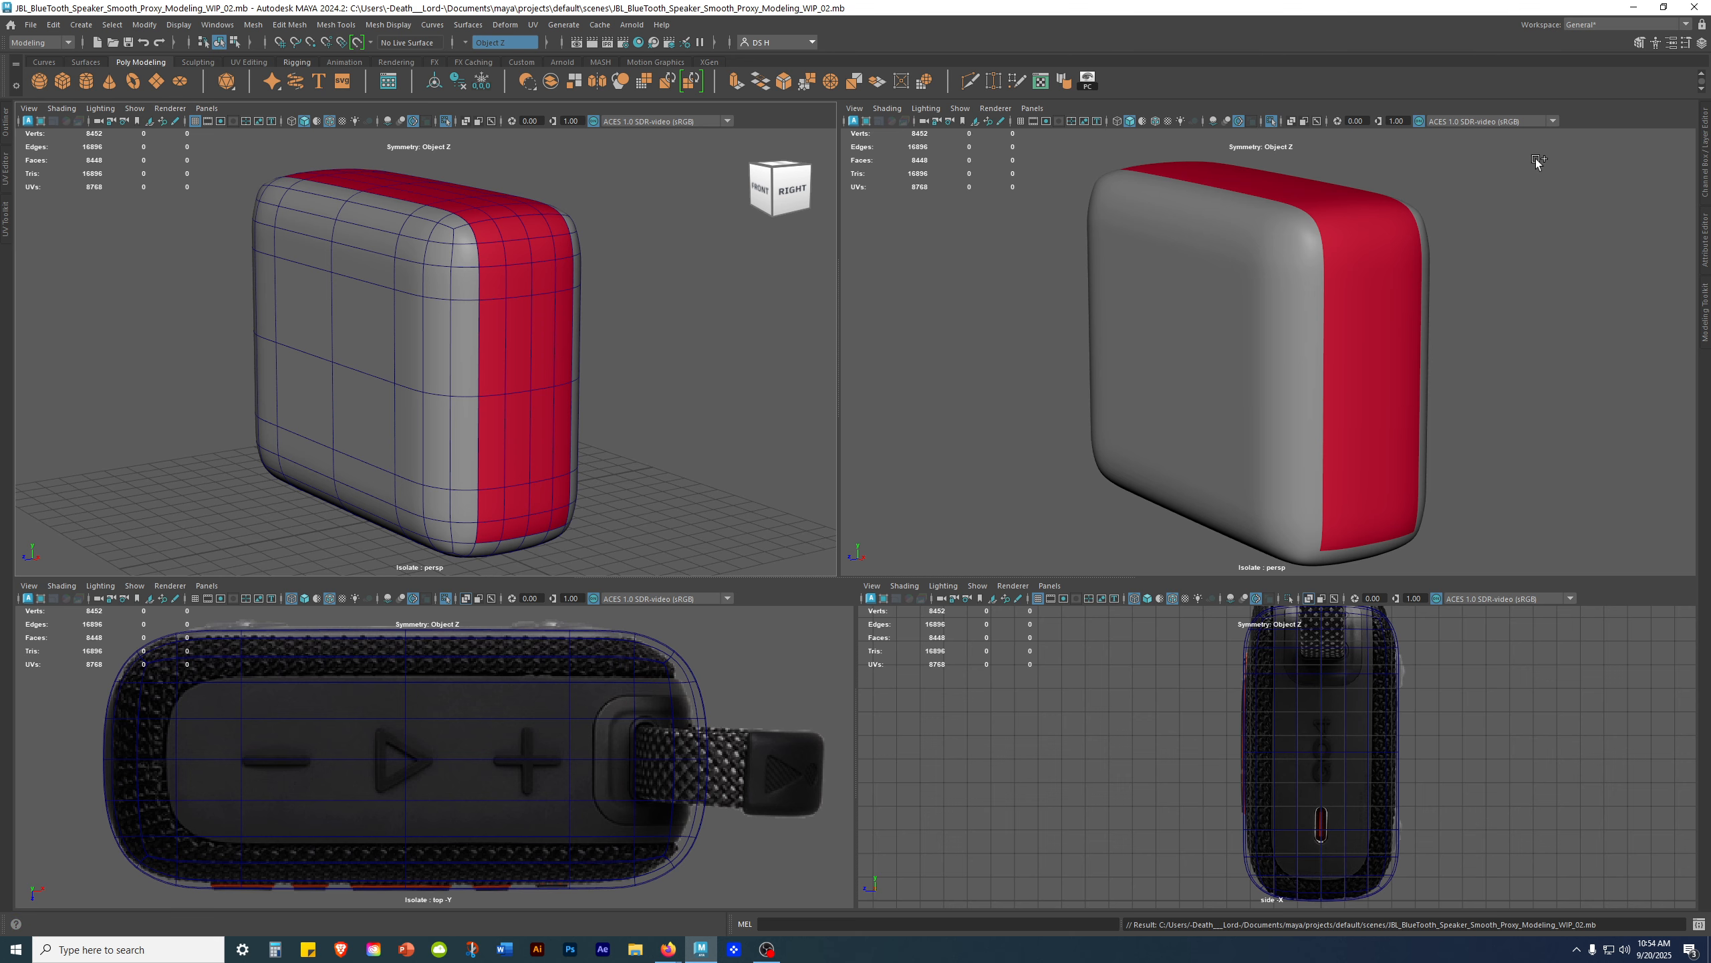
Step: Select the mirrored pair of upper corner vertices on the low-poly cage's end and compare them with the side reference
{"action": "left_click_drag", "start_coordinate": [652, 356], "coordinate": [510, 331], "text": "alt"}
{"action": "scroll", "coordinate": [538, 352], "scroll_direction": "up", "scroll_amount": 3}
{"action": "left_click", "coordinate": [594, 345]}
{"action": "right_click_drag", "start_coordinate": [510, 331], "coordinate": [207, 314]}
{"action": "left_click", "coordinate": [325, 290]}
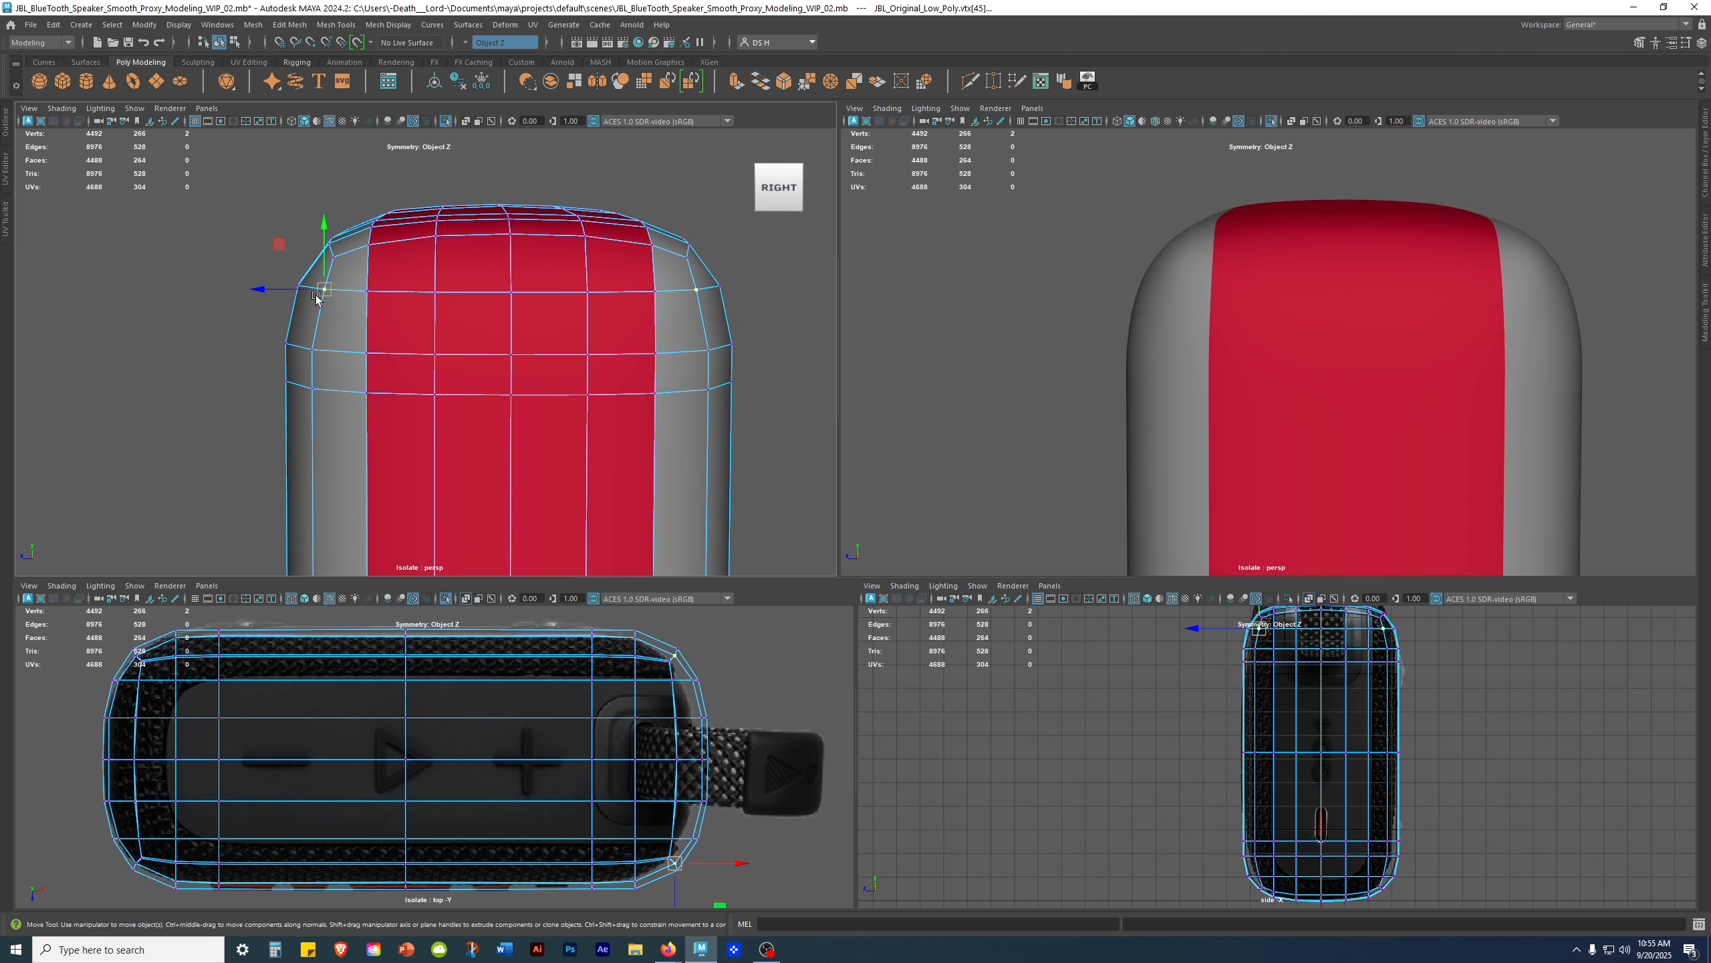
{"action": "middle_click_drag", "start_coordinate": [358, 714], "coordinate": [296, 710], "text": "alt"}
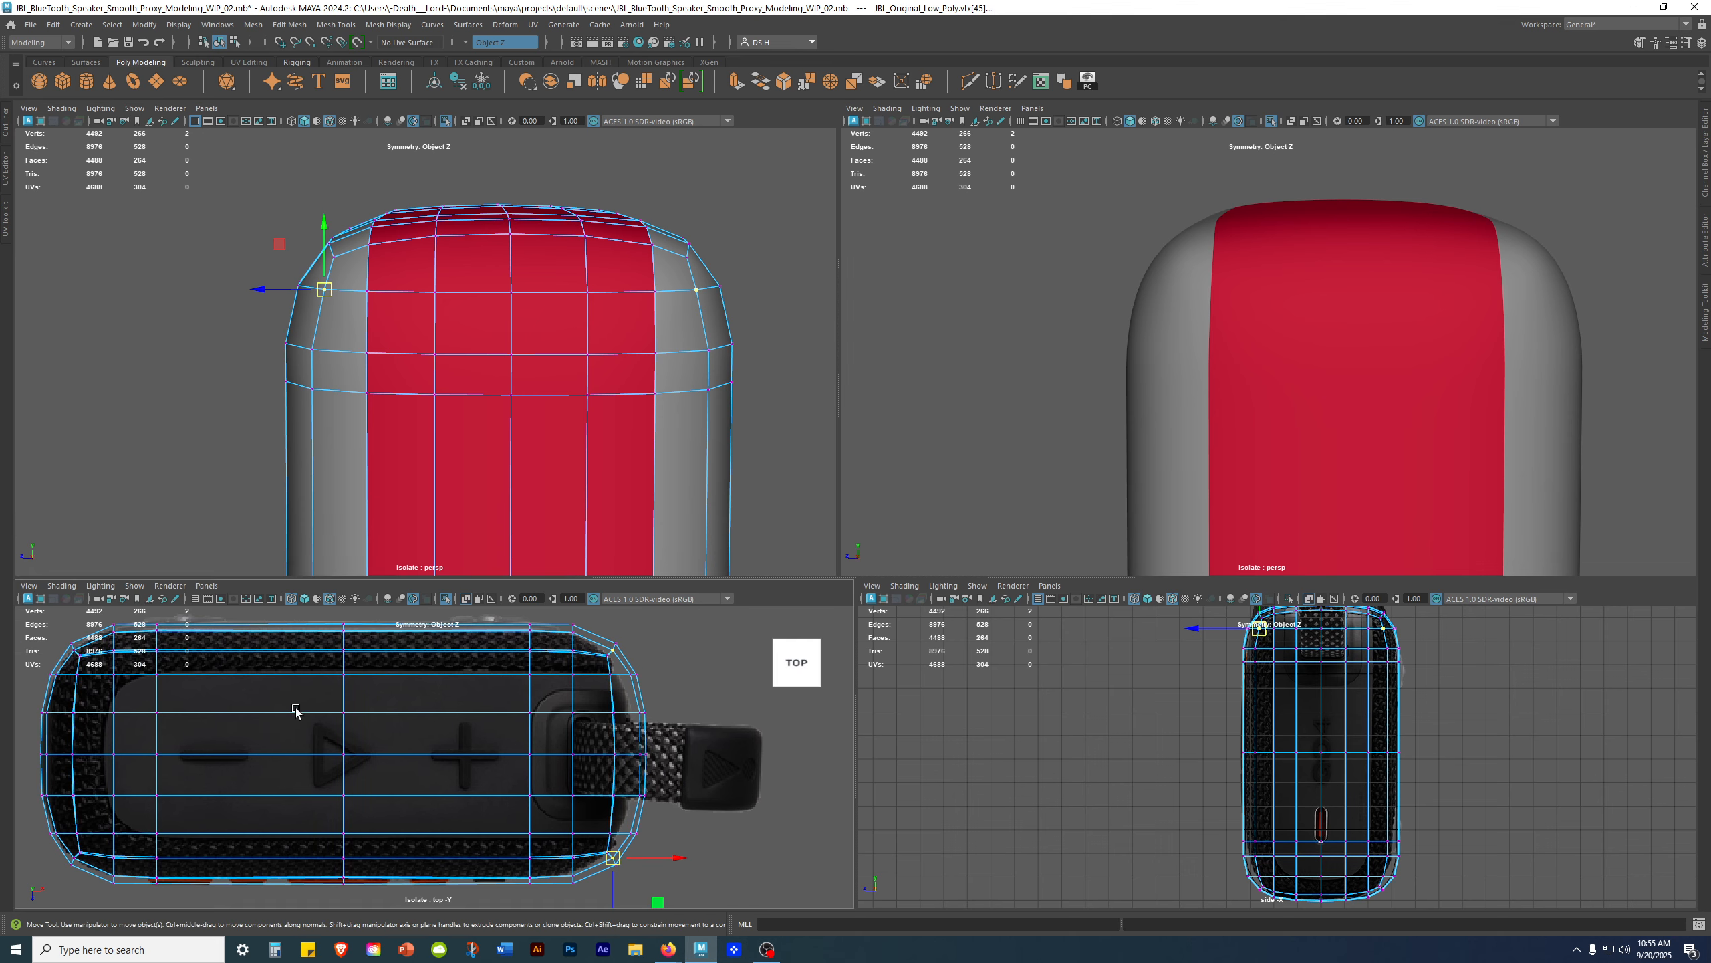
{"action": "middle_click_drag", "start_coordinate": [1260, 758], "coordinate": [1202, 835], "text": "alt"}
{"action": "right_click_drag", "start_coordinate": [1341, 759], "coordinate": [1530, 809], "text": "alt"}
{"action": "middle_click_drag", "start_coordinate": [1473, 715], "coordinate": [1480, 826], "text": "alt"}
{"action": "scroll", "coordinate": [1449, 819], "scroll_direction": "up", "scroll_amount": 5}
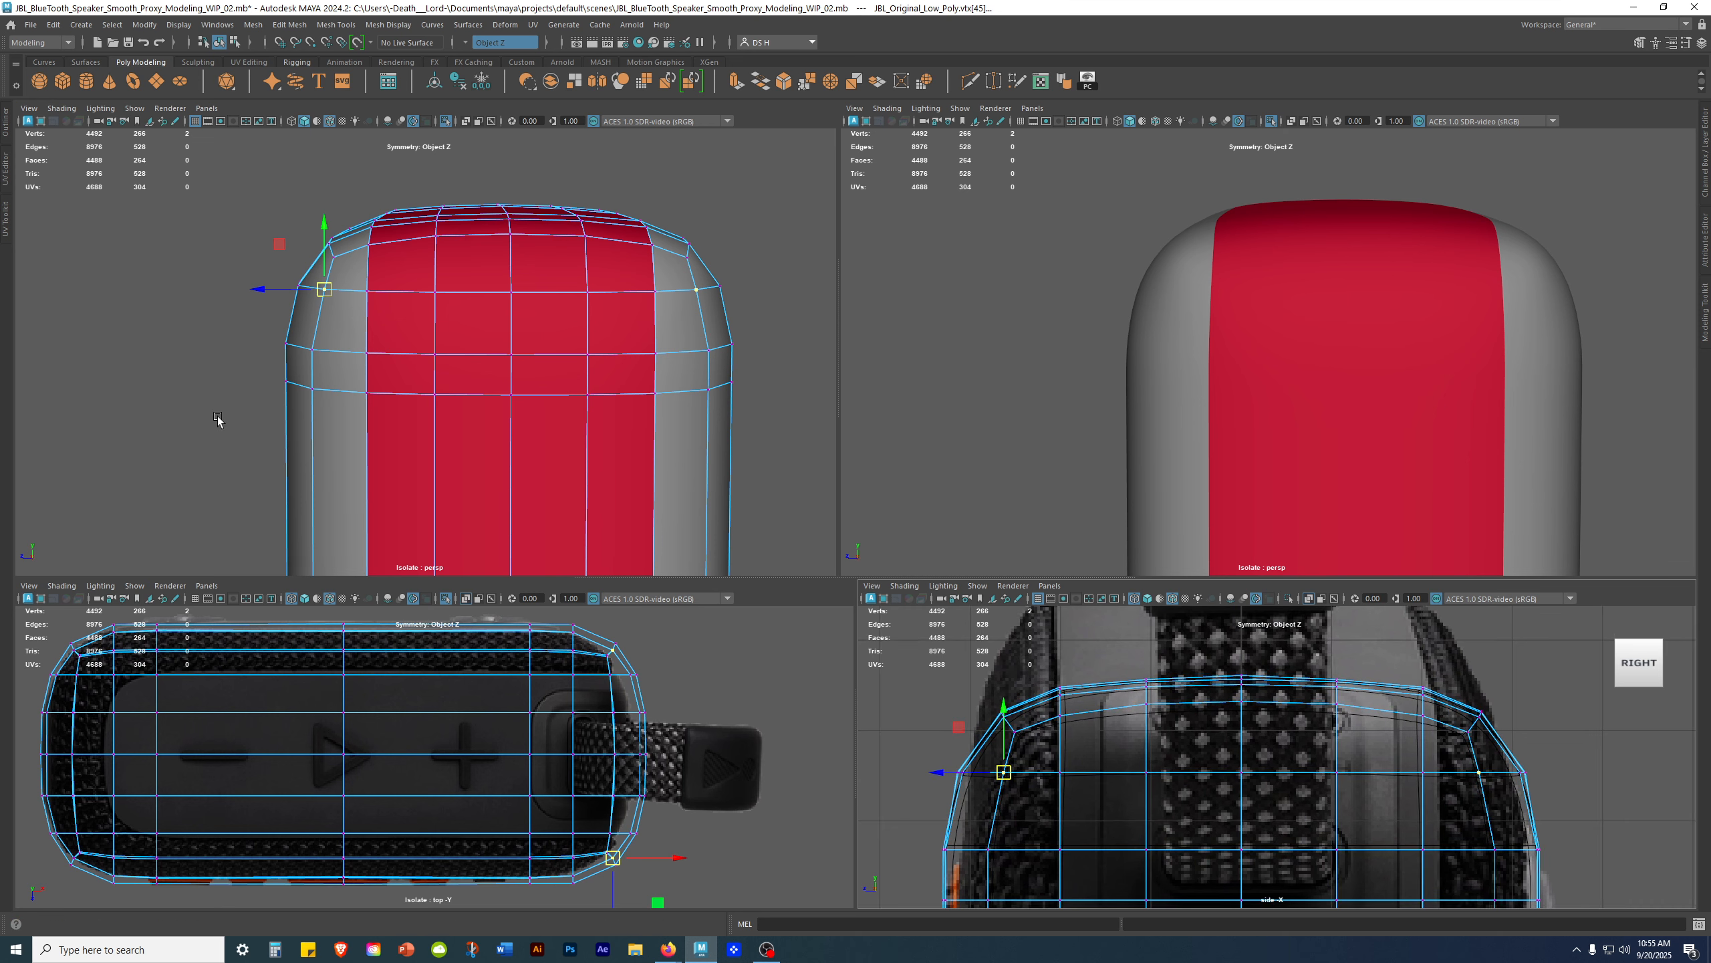
Step: Set symmetry to Object X and have all four matching upper corner vertices selected across both ends of the cage
{"action": "left_click_drag", "start_coordinate": [507, 357], "coordinate": [301, 290], "text": "alt"}
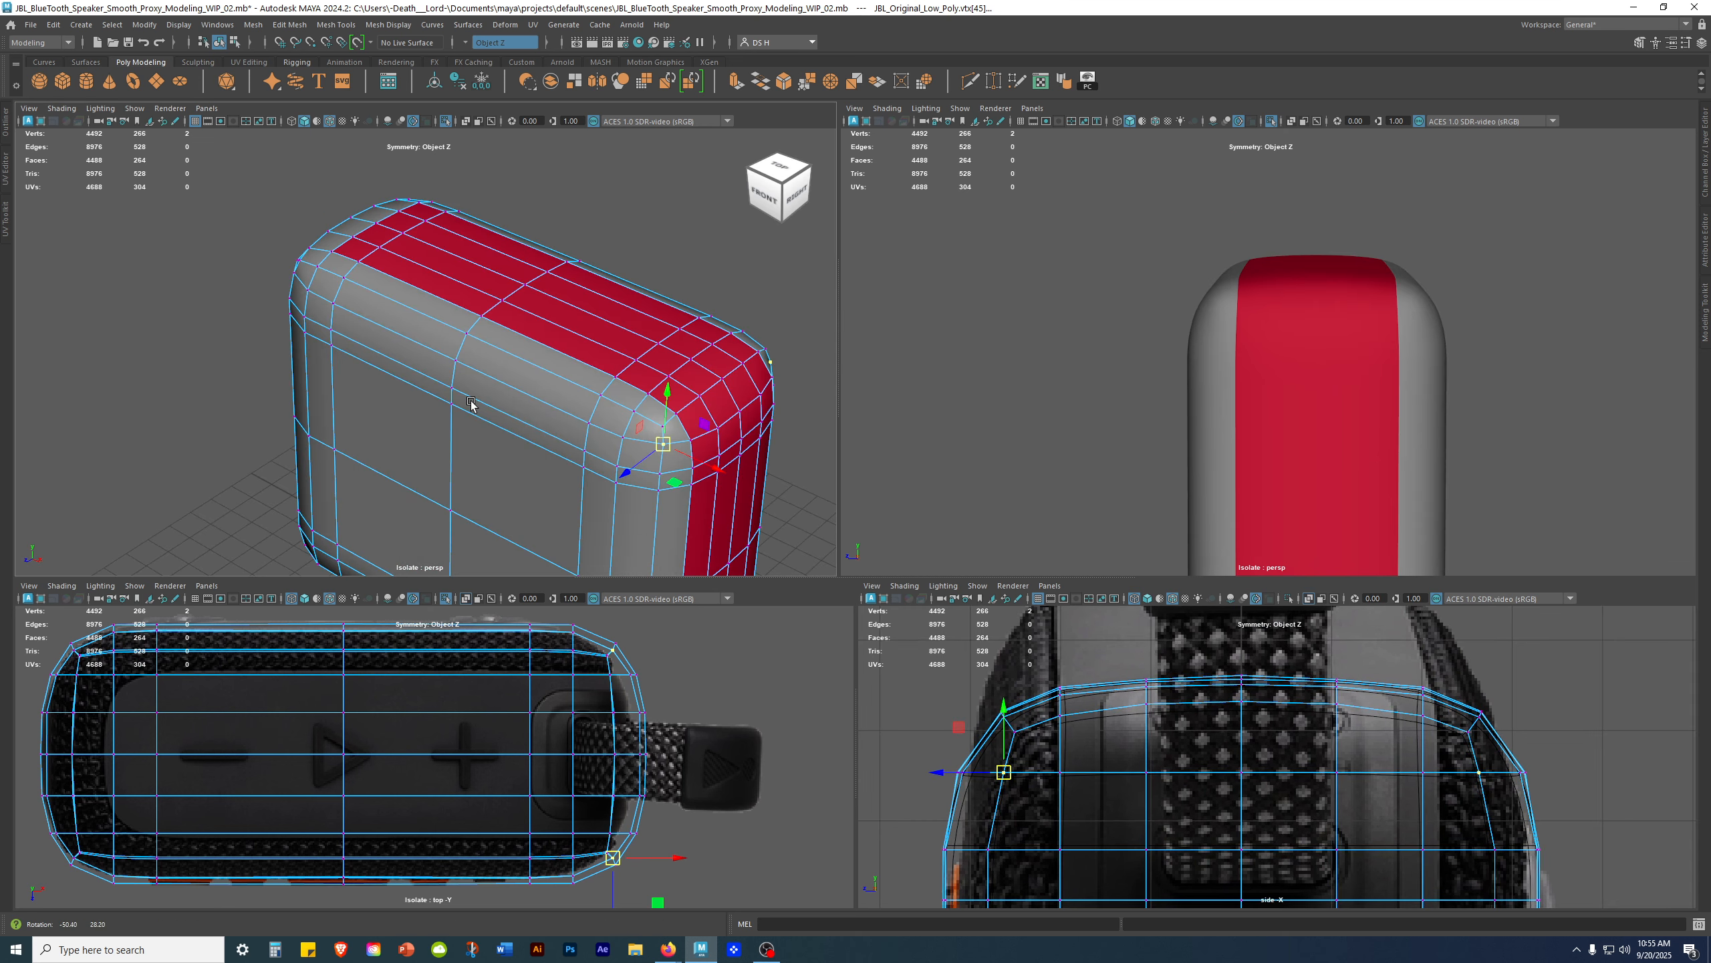
{"action": "key", "text": "q"}
{"action": "key", "text": "w"}
{"action": "scroll", "coordinate": [422, 418], "scroll_direction": "down", "scroll_amount": 5}
{"action": "mouse_move", "coordinate": [425, 423]}
{"action": "left_mouse_down", "text": "alt"}
{"action": "mouse_move", "coordinate": [462, 432]}
{"action": "mouse_move", "coordinate": [371, 406]}
{"action": "mouse_move", "coordinate": [400, 433]}
{"action": "left_mouse_up", "text": "alt"}
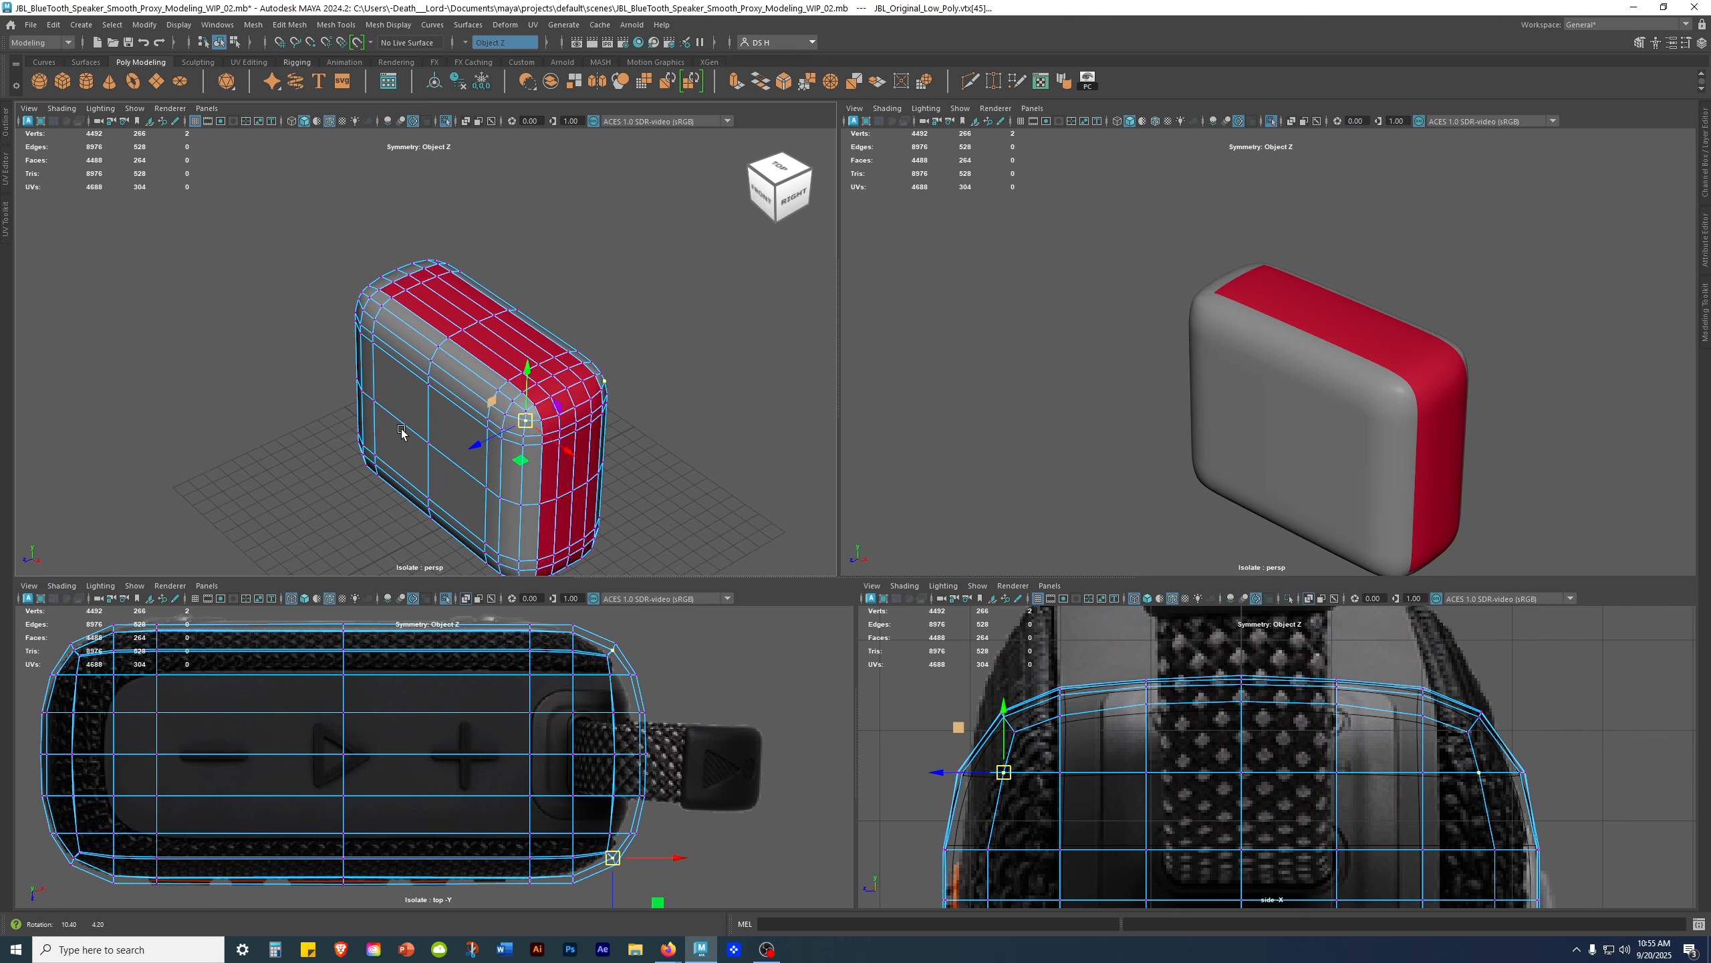
{"action": "left_click", "coordinate": [476, 43]}
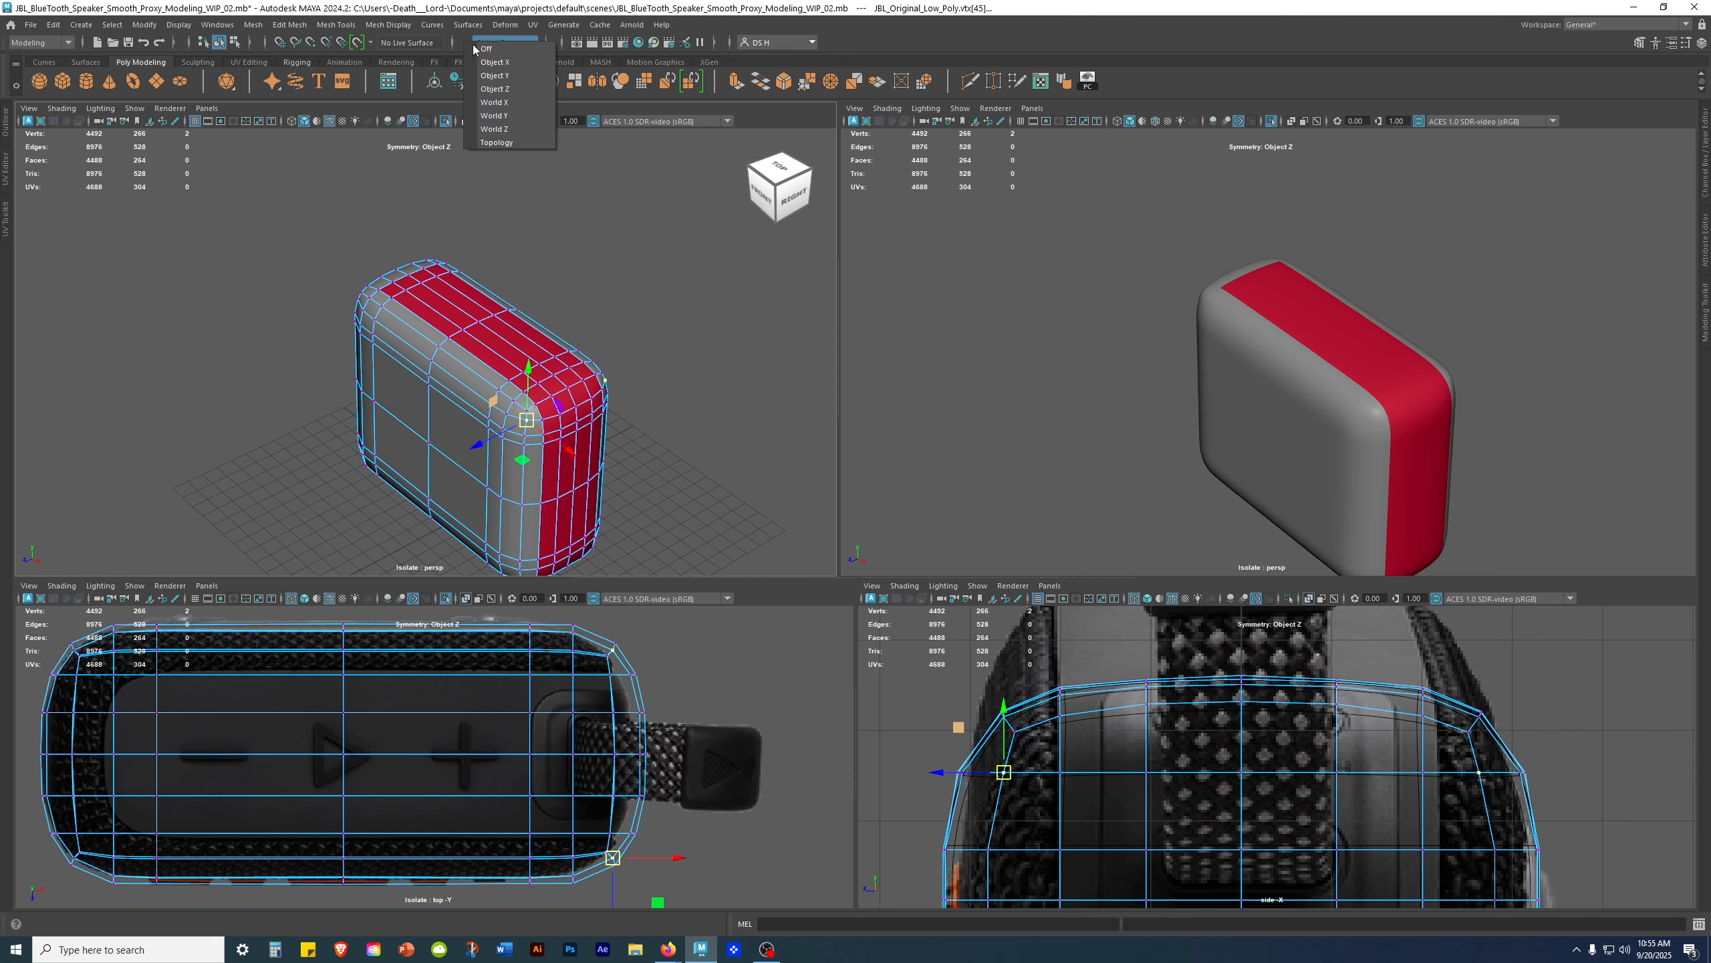
{"action": "left_click", "coordinate": [515, 63]}
{"action": "left_click_drag", "start_coordinate": [464, 377], "coordinate": [431, 377], "text": "alt"}
{"action": "scroll", "coordinate": [530, 319], "scroll_direction": "up", "scroll_amount": 5}
{"action": "mouse_move", "coordinate": [531, 319]}
{"action": "left_mouse_down", "text": "alt"}
{"action": "mouse_move", "coordinate": [560, 344]}
{"action": "mouse_move", "coordinate": [539, 351]}
{"action": "left_mouse_up", "text": "alt"}
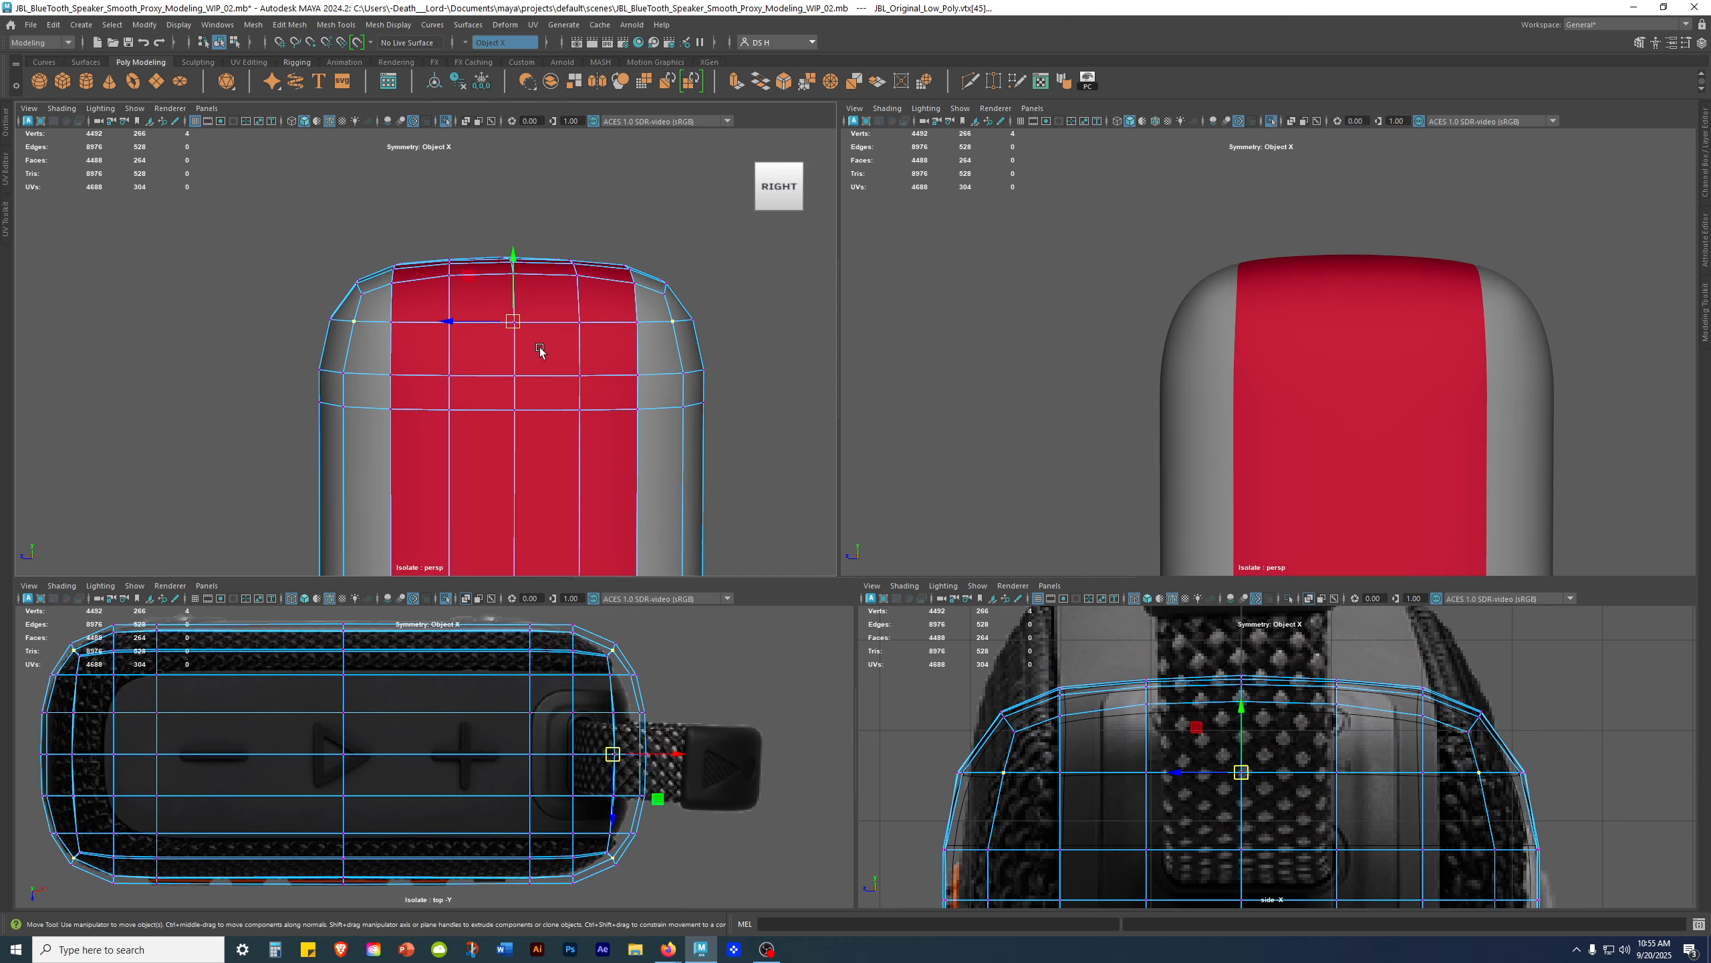
{"action": "scroll", "coordinate": [539, 350], "scroll_direction": "up", "scroll_amount": 4}
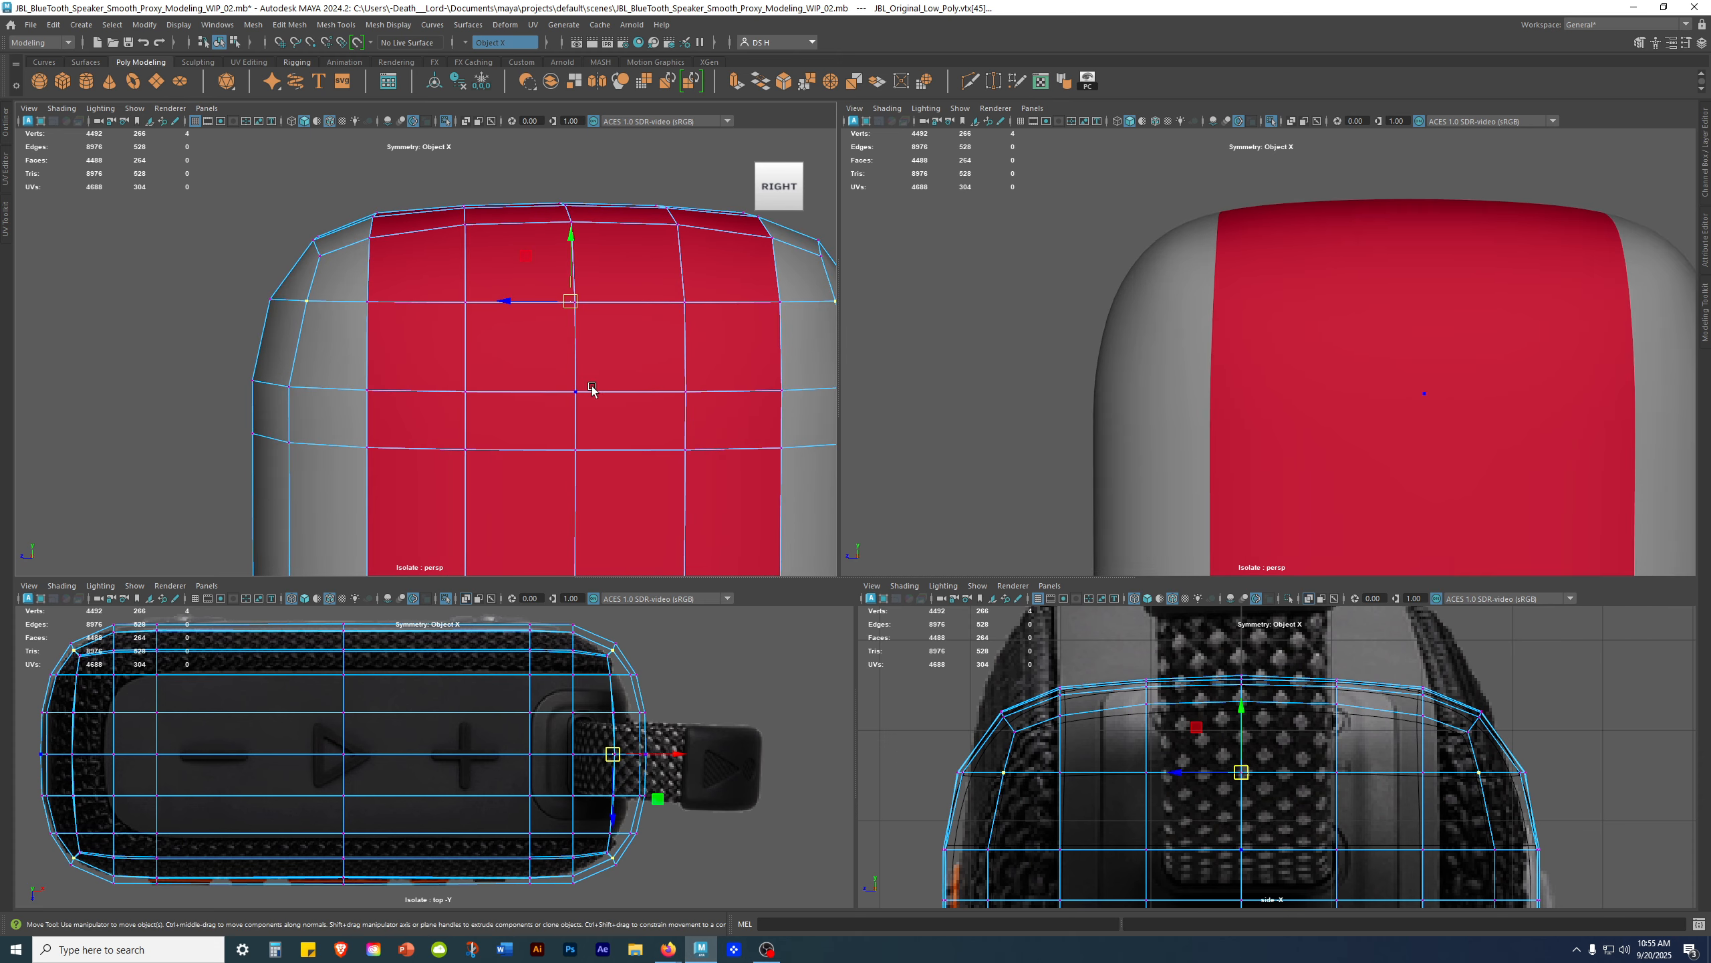
Step: Scale the four selected upper corner vertices outward along Z by a factor of about 1.022
{"action": "scroll", "coordinate": [643, 373], "scroll_direction": "down", "scroll_amount": 5}
{"action": "left_click_drag", "start_coordinate": [375, 370], "coordinate": [425, 389], "text": "alt"}
{"action": "scroll", "coordinate": [425, 389], "scroll_direction": "up", "scroll_amount": 3}
{"action": "key", "text": "r"}
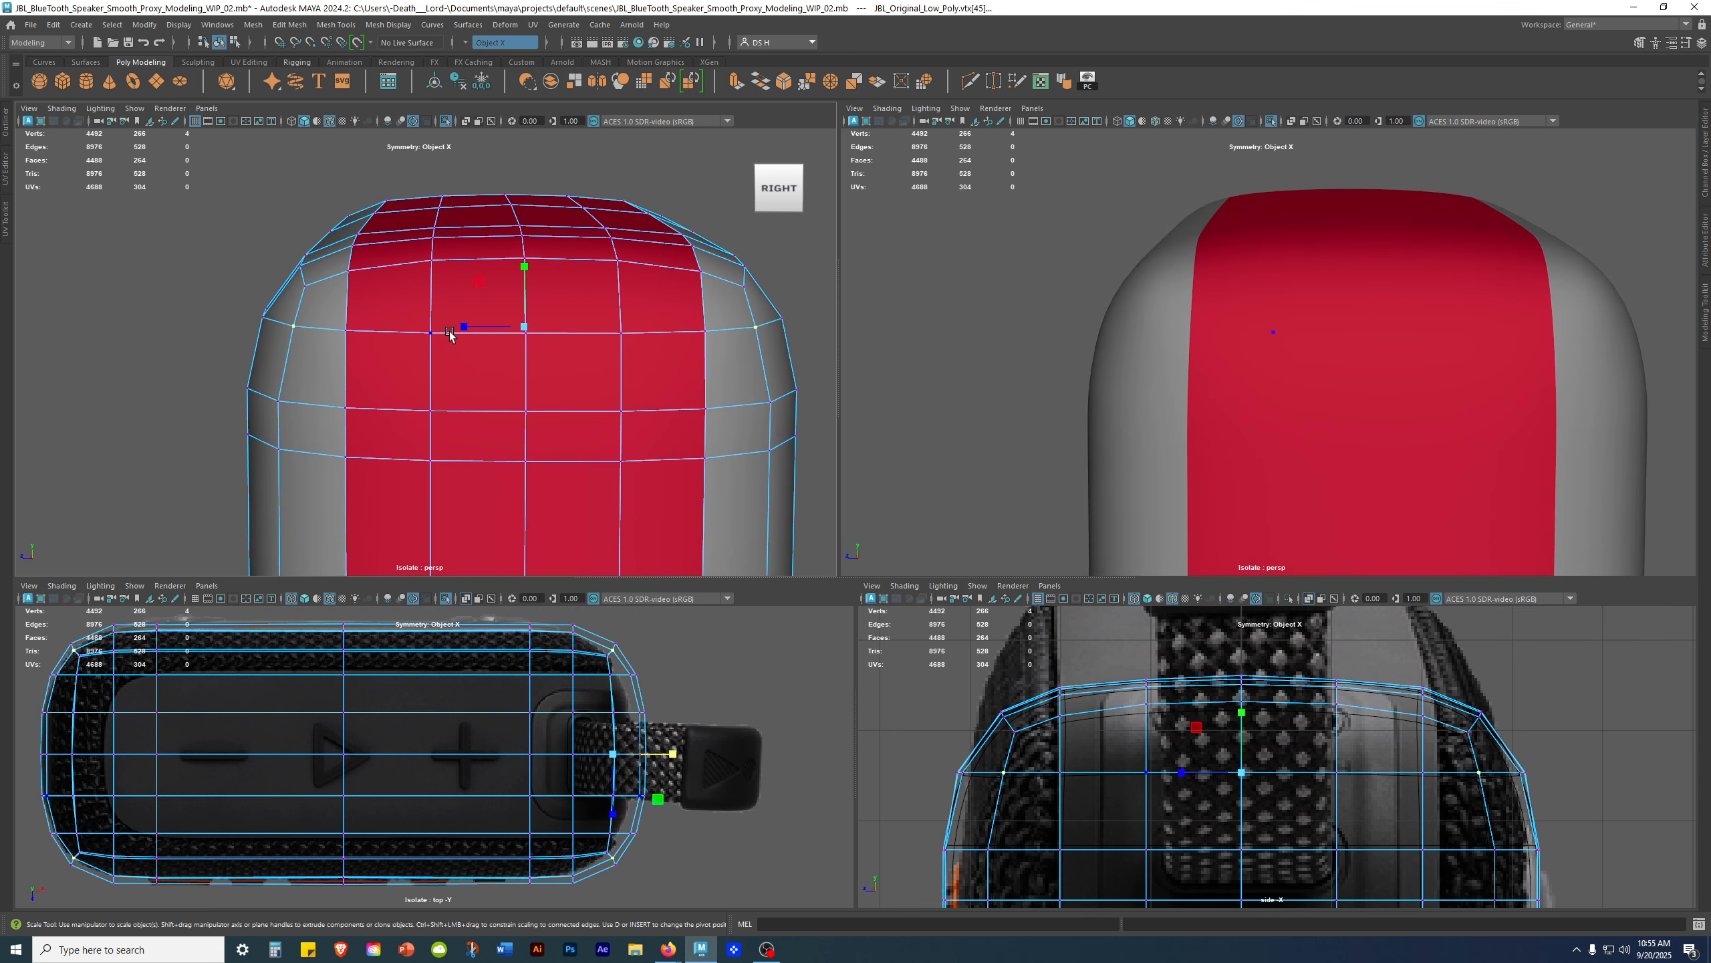
{"action": "left_click_drag", "start_coordinate": [453, 339], "coordinate": [402, 341], "text": "alt"}
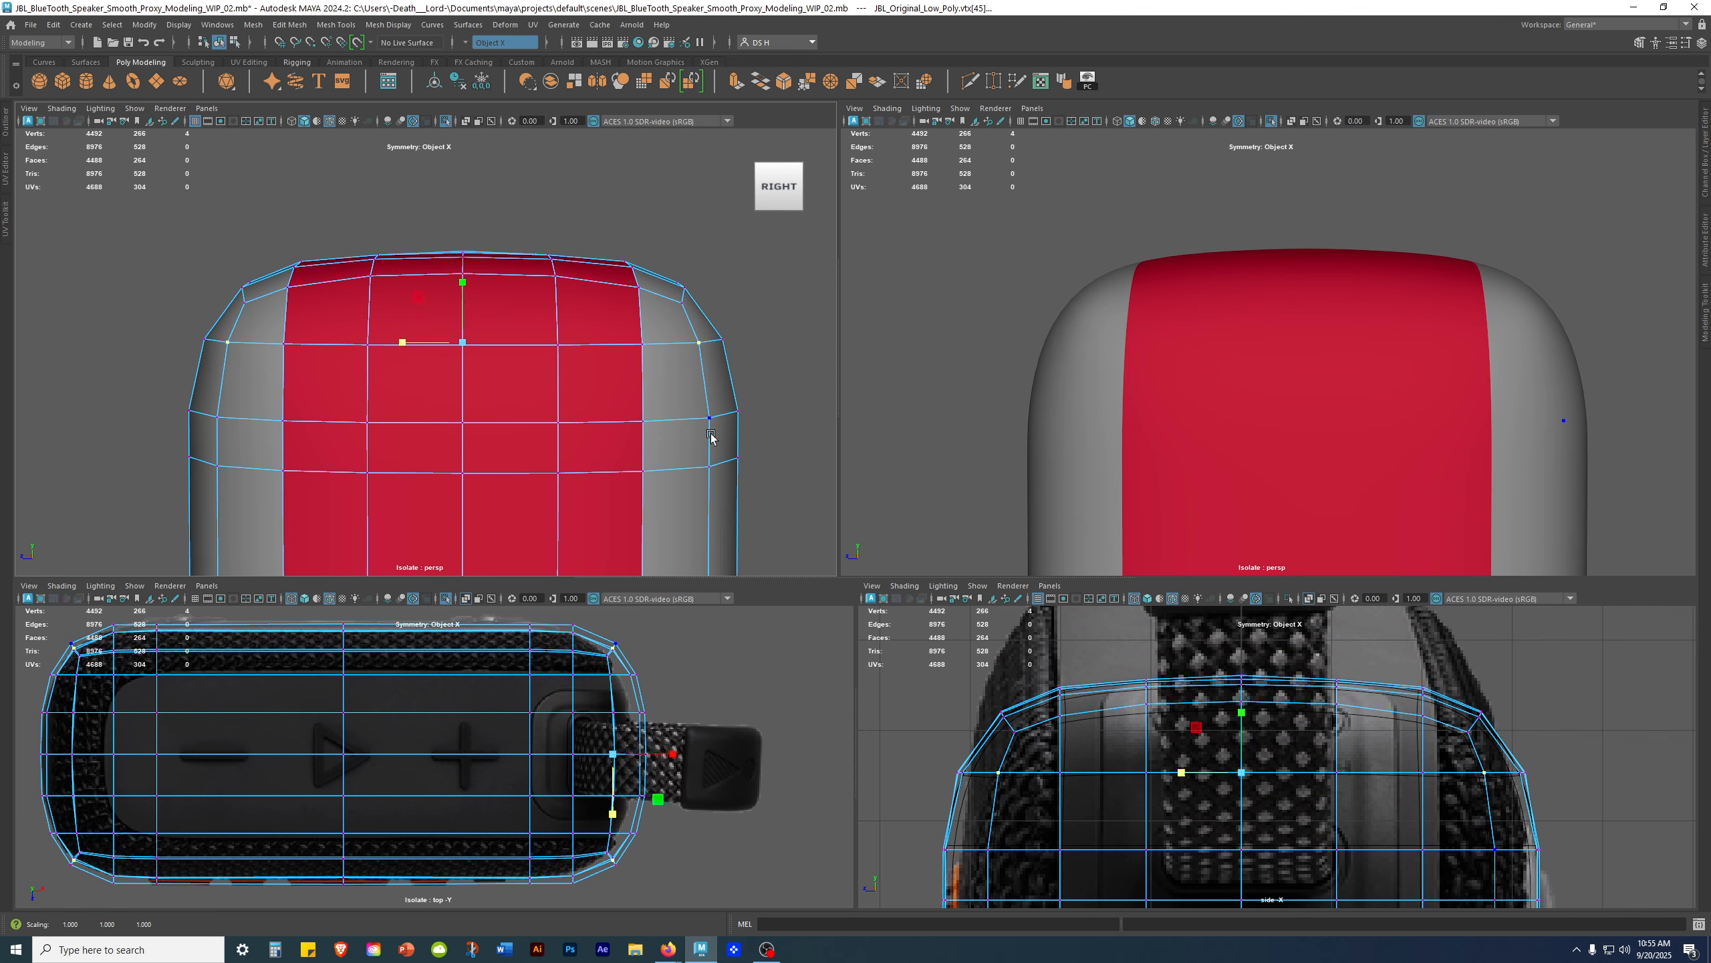
{"action": "left_click_drag", "start_coordinate": [762, 459], "coordinate": [425, 434], "text": "alt"}
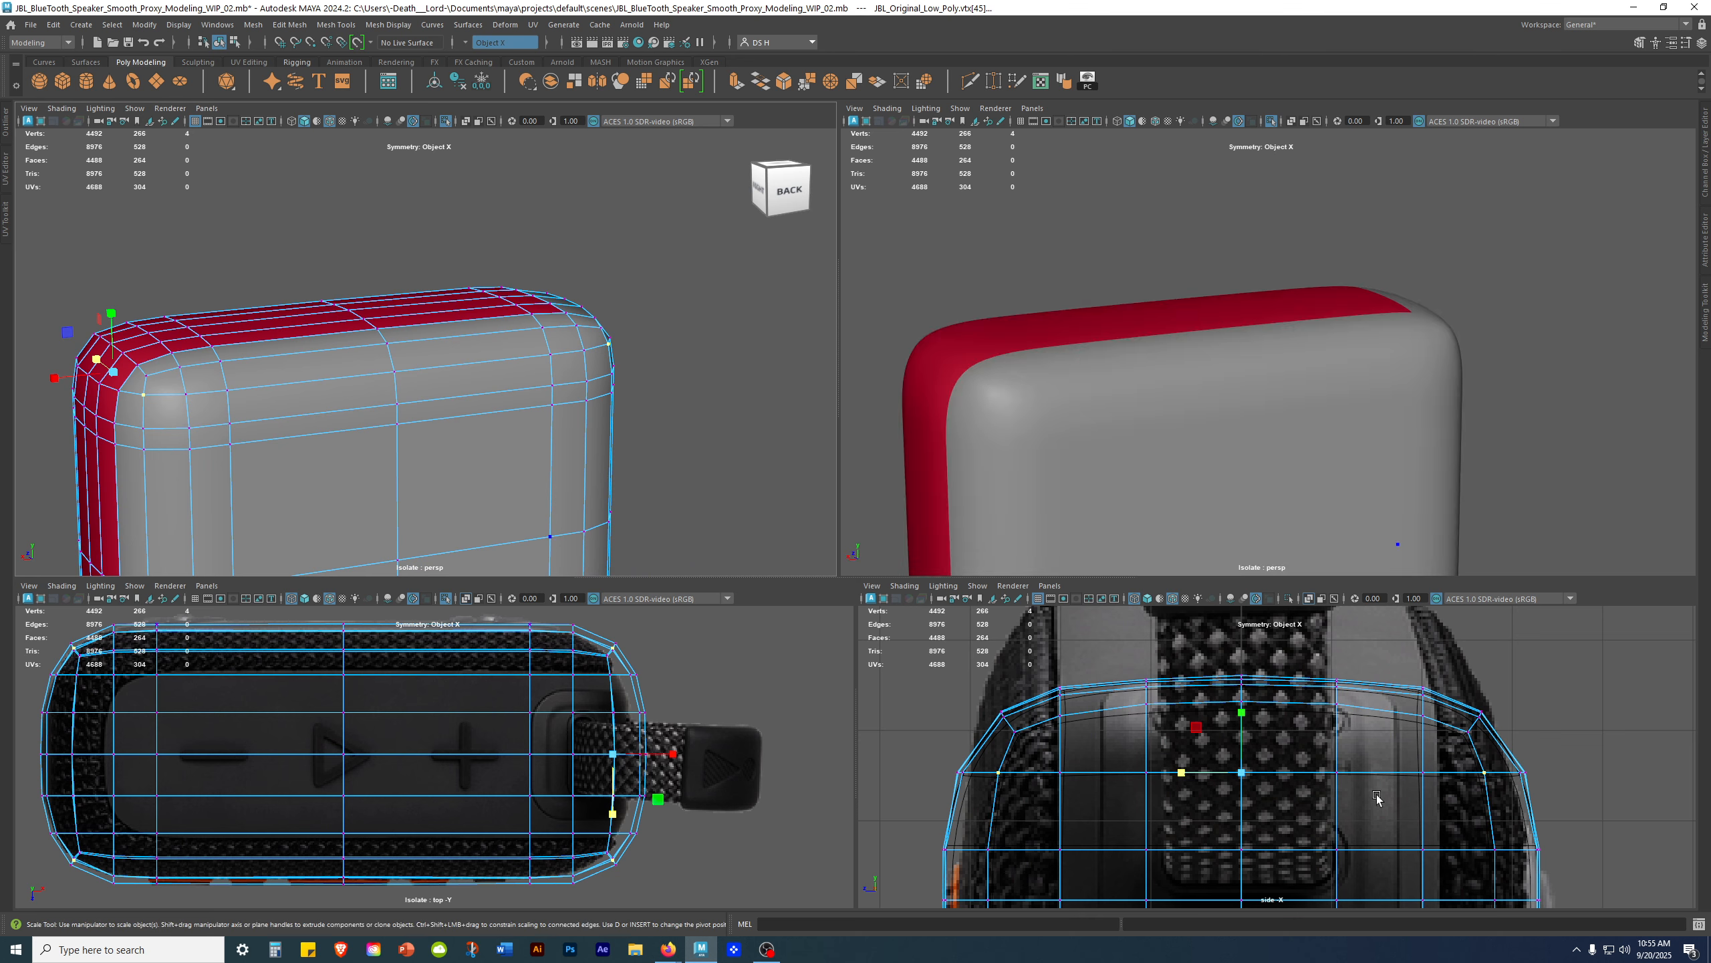
Step: Undo and redo the corner scaling to compare its effect in the side view and the enlarged smooth preview
{"action": "middle_click_drag", "start_coordinate": [1511, 766], "coordinate": [1493, 729], "text": "alt"}
{"action": "right_click_drag", "start_coordinate": [1493, 728], "coordinate": [1522, 741], "text": "alt"}
{"action": "key", "text": "ctrl+z"}
{"action": "key", "text": "ctrl+y"}
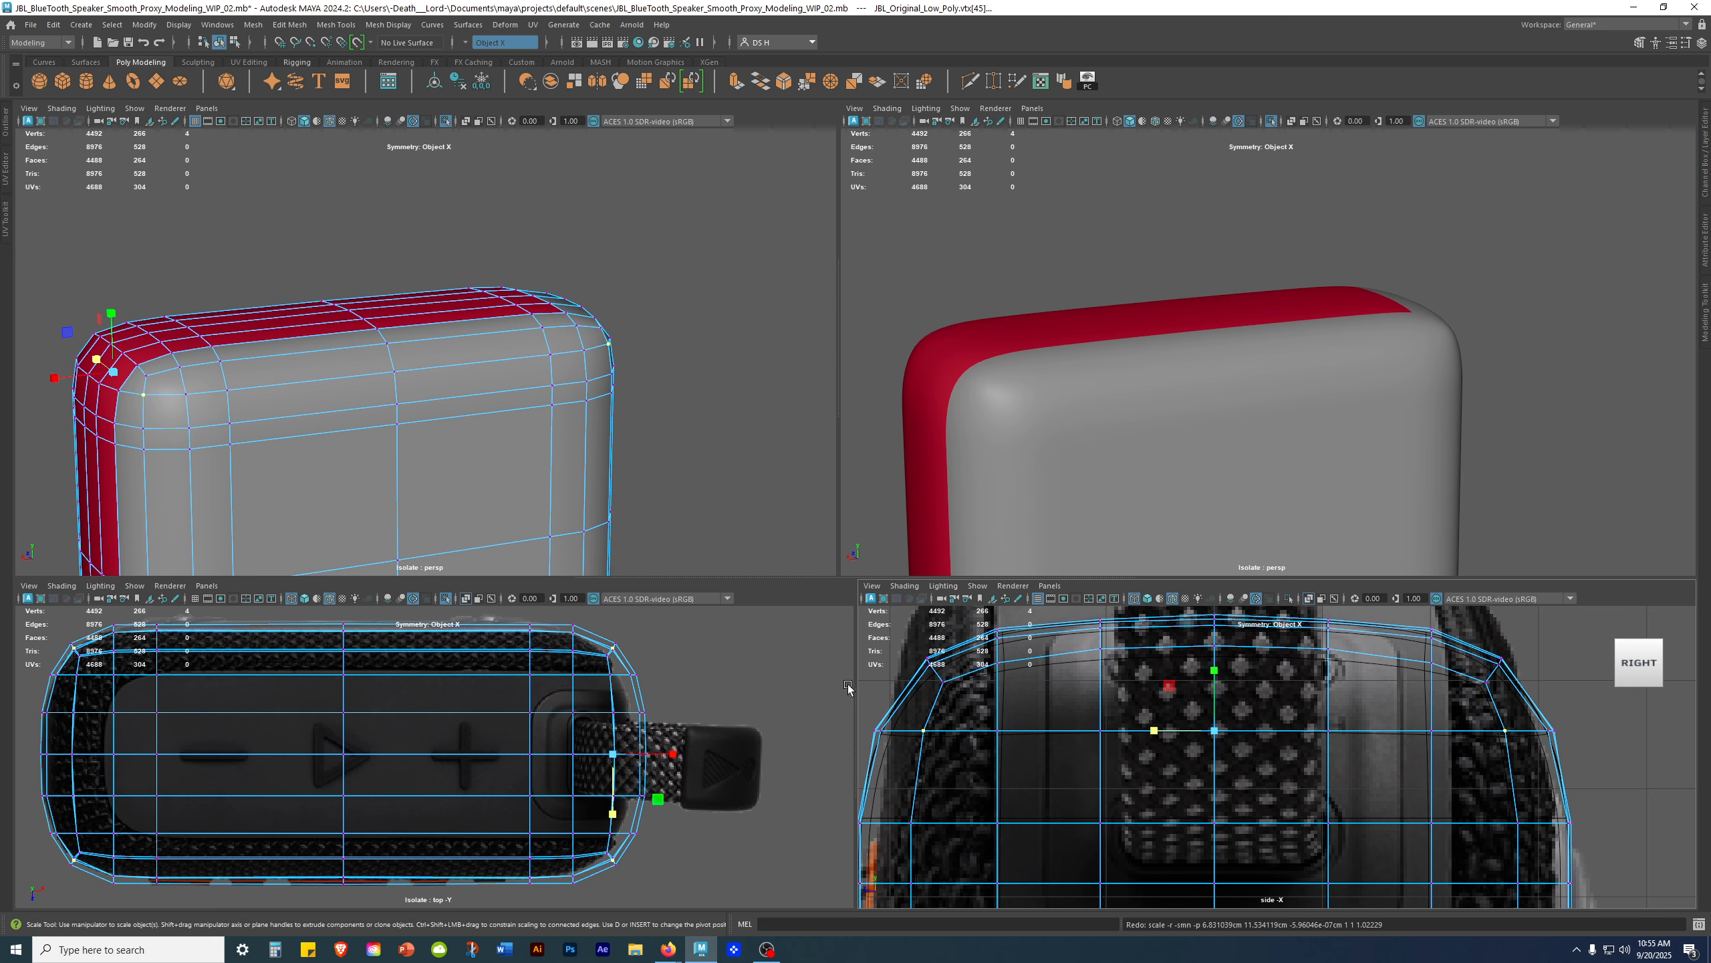
{"action": "key", "text": "space"}
{"action": "right_click_drag", "start_coordinate": [1047, 369], "coordinate": [1150, 365], "text": "alt"}
{"action": "left_click_drag", "start_coordinate": [1150, 364], "coordinate": [1405, 439], "text": "alt"}
{"action": "key", "text": "ctrl+z"}
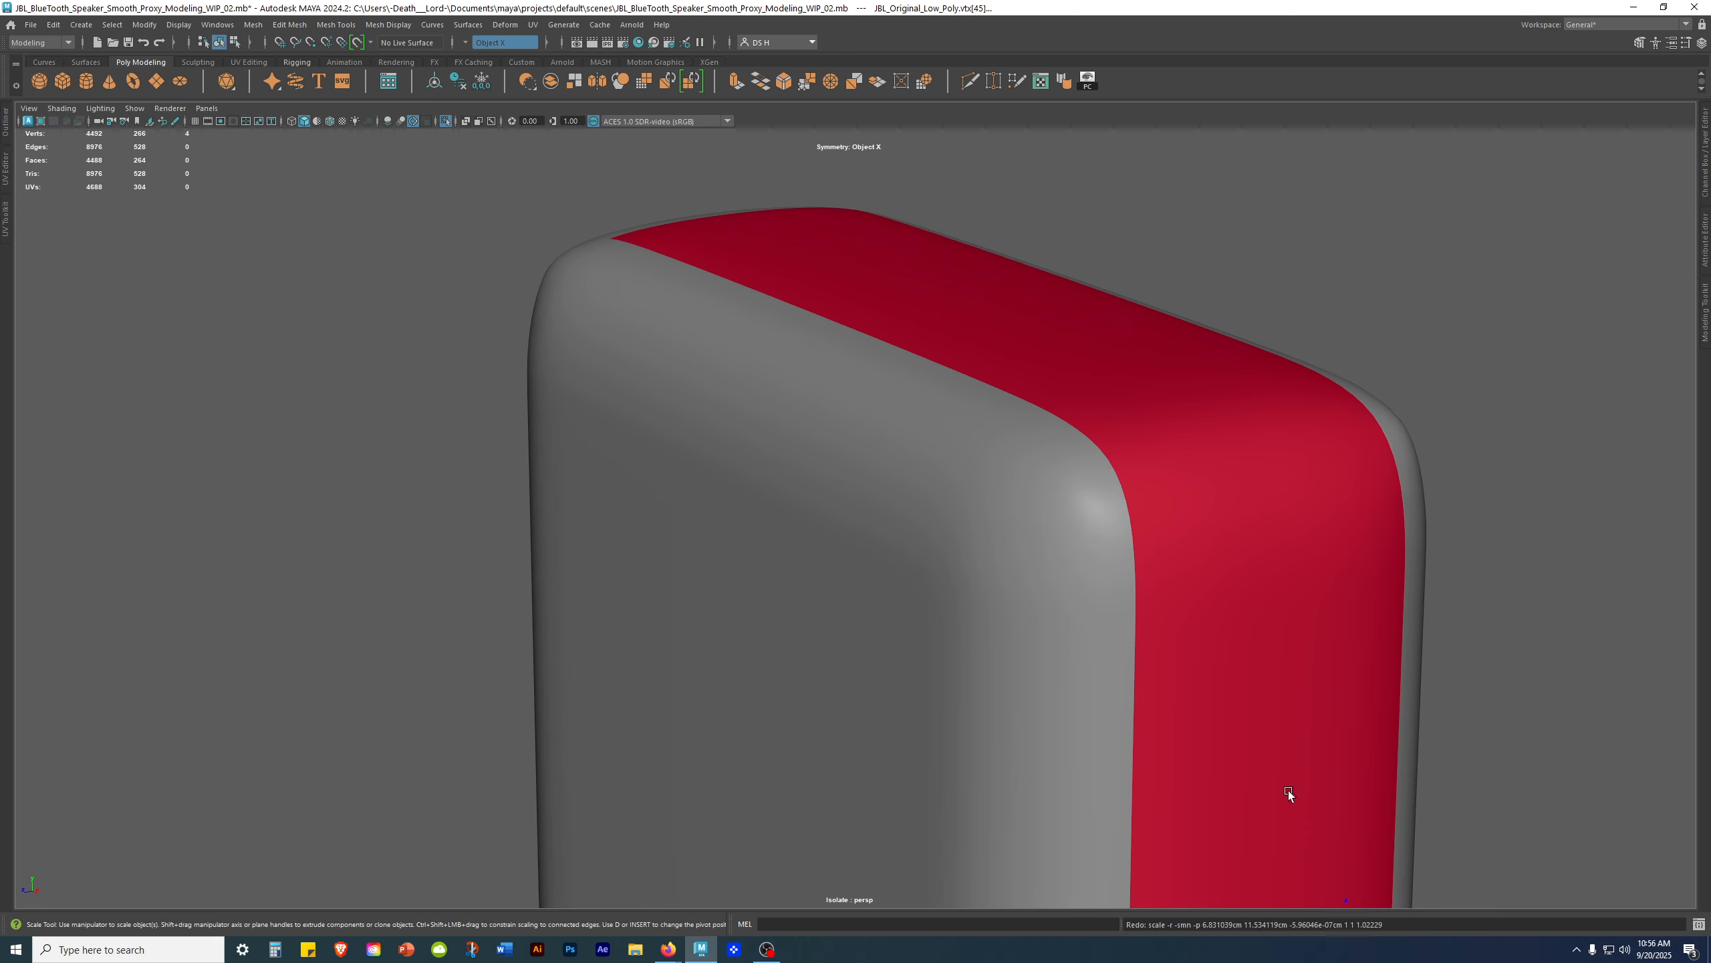
{"action": "right_click_drag", "start_coordinate": [1289, 790], "coordinate": [1035, 685], "text": "alt"}
{"action": "left_click_drag", "start_coordinate": [1035, 686], "coordinate": [1051, 728], "text": "alt"}
Step: Clear the vertex selection and examine the smoothed speaker's rounded ends from above in the enlarged perspective view
{"action": "left_click", "coordinate": [1238, 629]}
{"action": "left_click_drag", "start_coordinate": [1238, 629], "coordinate": [1271, 647], "text": "alt"}
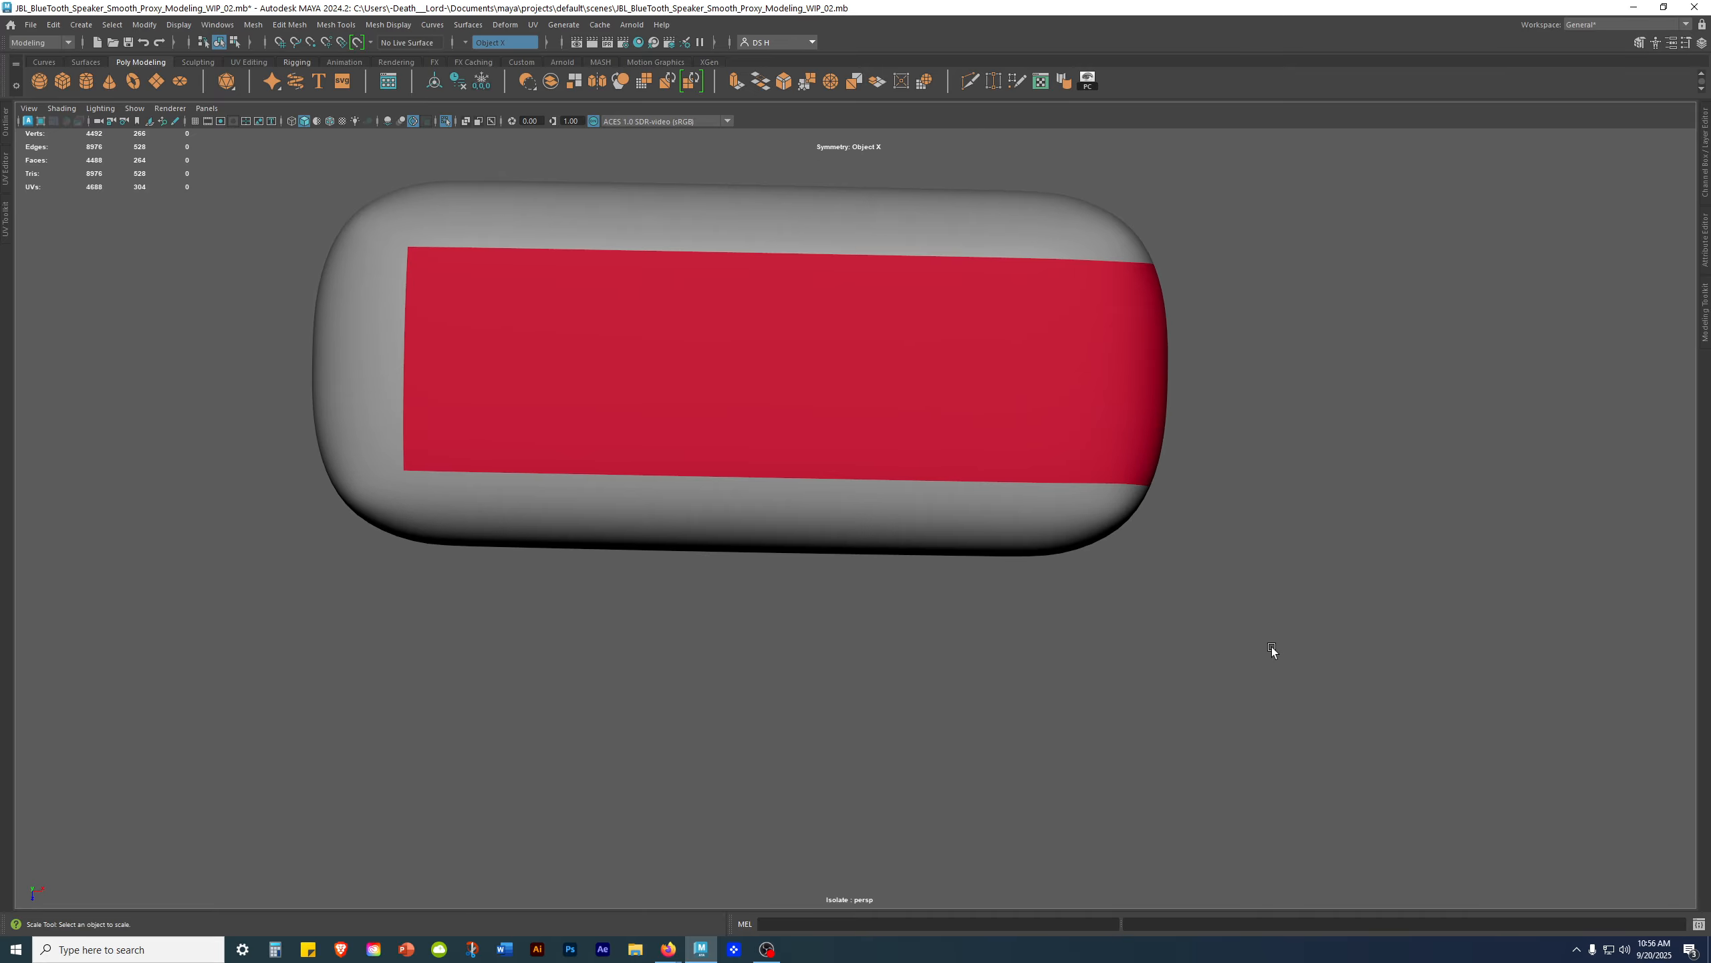
{"action": "middle_click_drag", "start_coordinate": [1159, 556], "coordinate": [1189, 615], "text": "alt"}
{"action": "key", "text": "ctrl+z"}
{"action": "key", "text": "ctrl+z"}
{"action": "left_click", "coordinate": [1535, 419]}
{"action": "left_click_drag", "start_coordinate": [1511, 433], "coordinate": [768, 481], "text": "alt"}
{"action": "right_click_drag", "start_coordinate": [768, 481], "coordinate": [1111, 557], "text": "alt"}
{"action": "left_click_drag", "start_coordinate": [1111, 557], "coordinate": [919, 559], "text": "alt"}
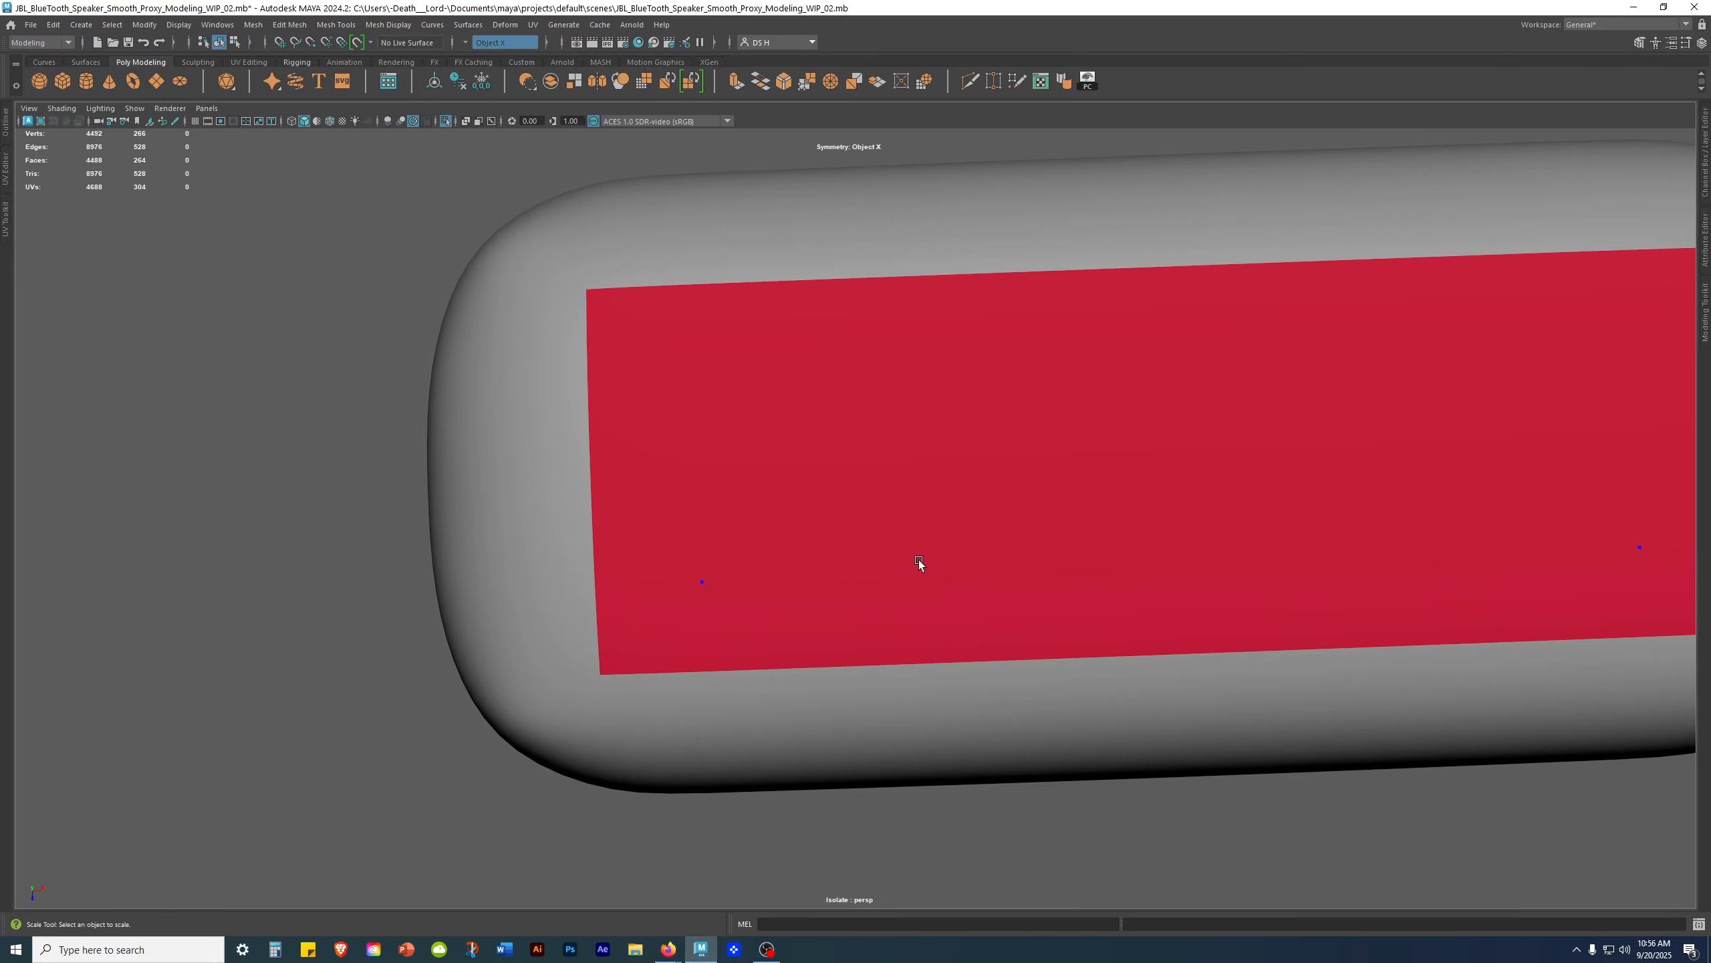
{"action": "mouse_move", "coordinate": [567, 469]}
{"action": "left_mouse_down", "text": "alt"}
{"action": "mouse_move", "coordinate": [602, 369]}
{"action": "mouse_move", "coordinate": [415, 414]}
{"action": "mouse_move", "coordinate": [543, 471]}
{"action": "left_mouse_up", "text": "alt"}
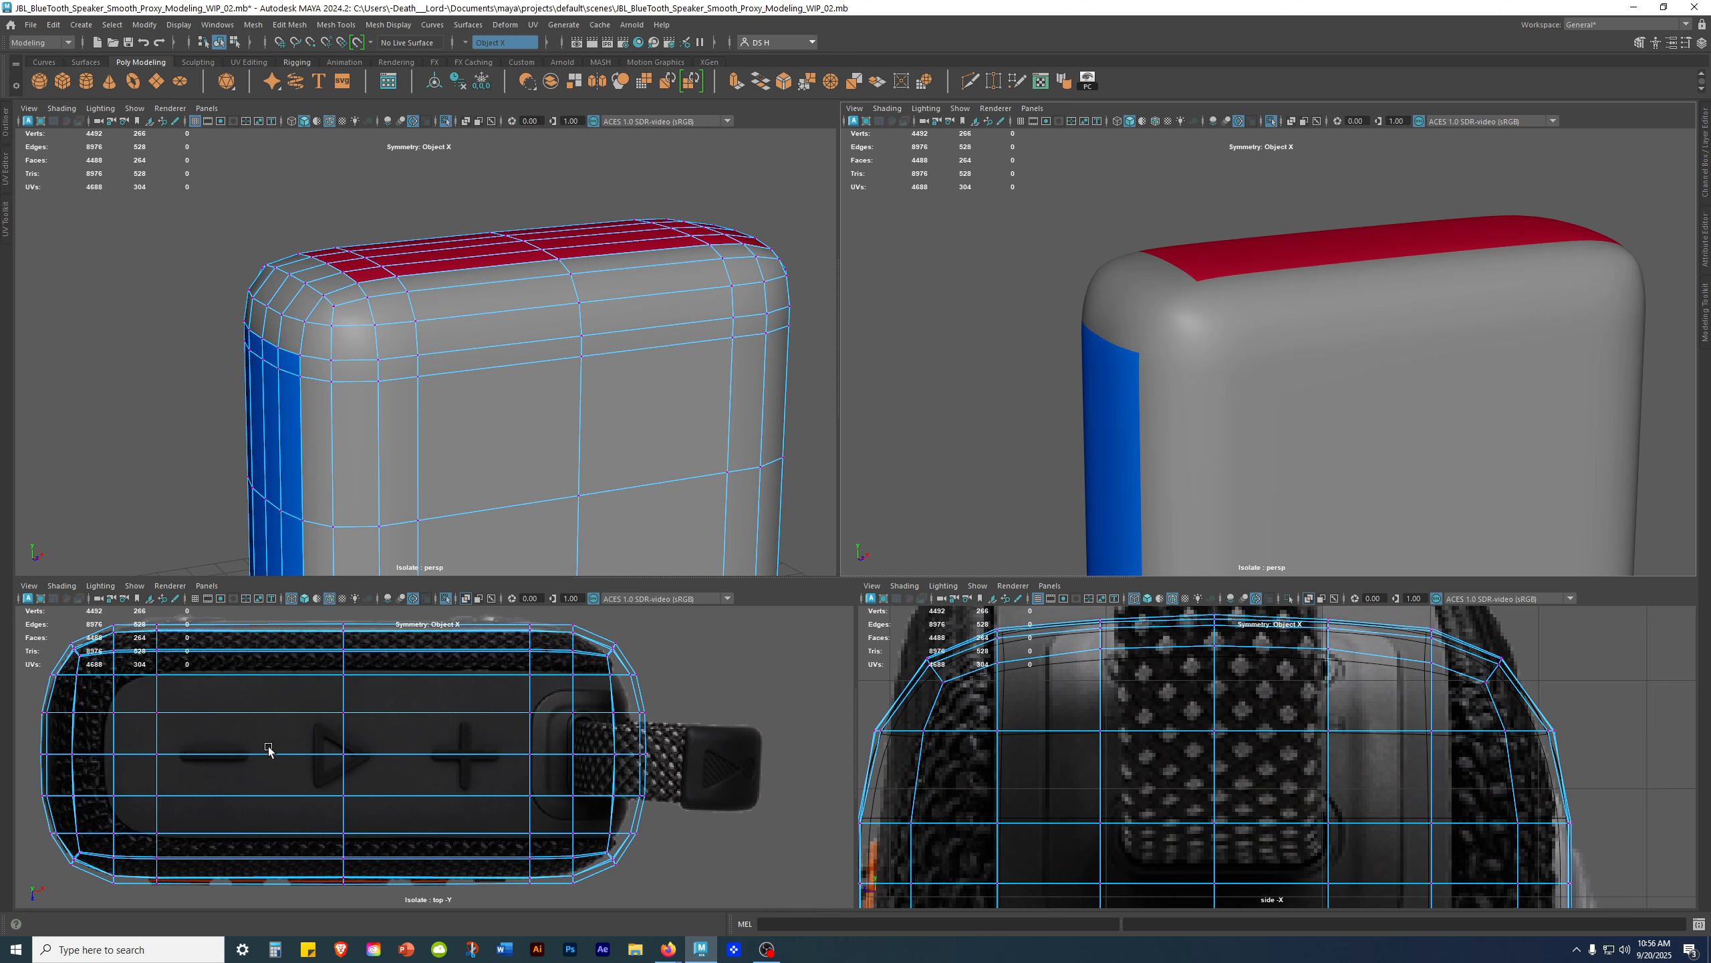
Step: In the top view, select the vertices along both ends' centre line and move them outward along X by about 0.023
{"action": "key", "text": "space"}
{"action": "left_click_drag", "start_coordinate": [88, 559], "coordinate": [17, 472]}
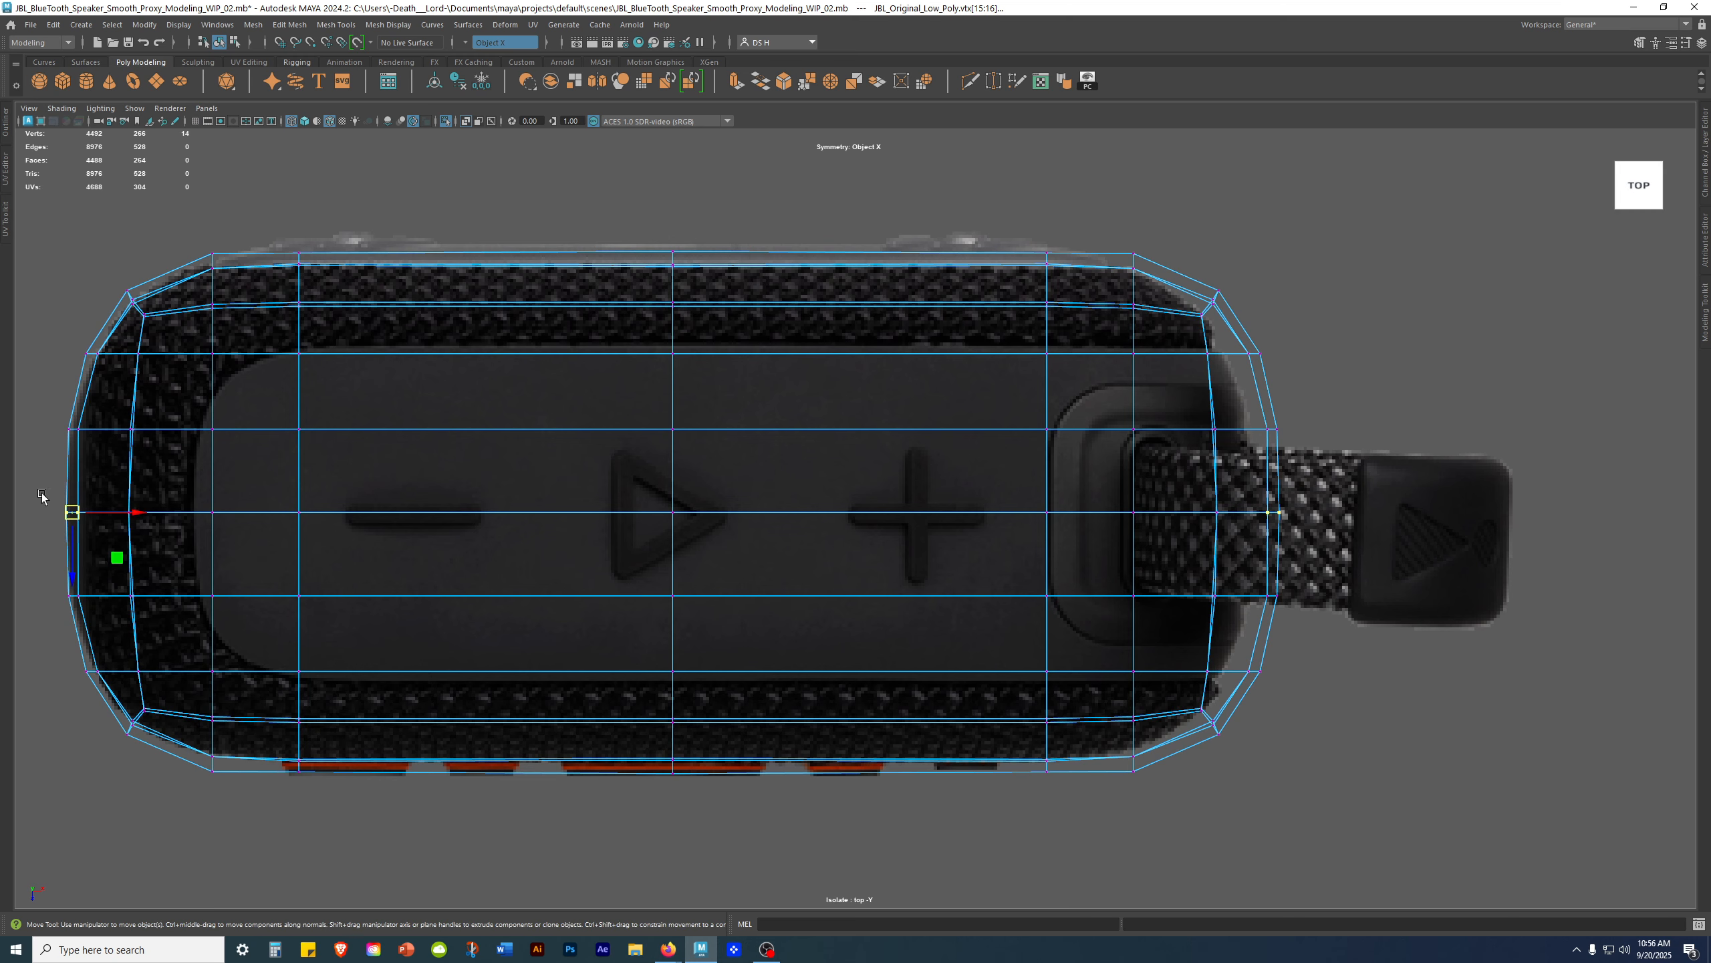
{"action": "middle_click_drag", "start_coordinate": [200, 562], "coordinate": [325, 555], "text": "alt"}
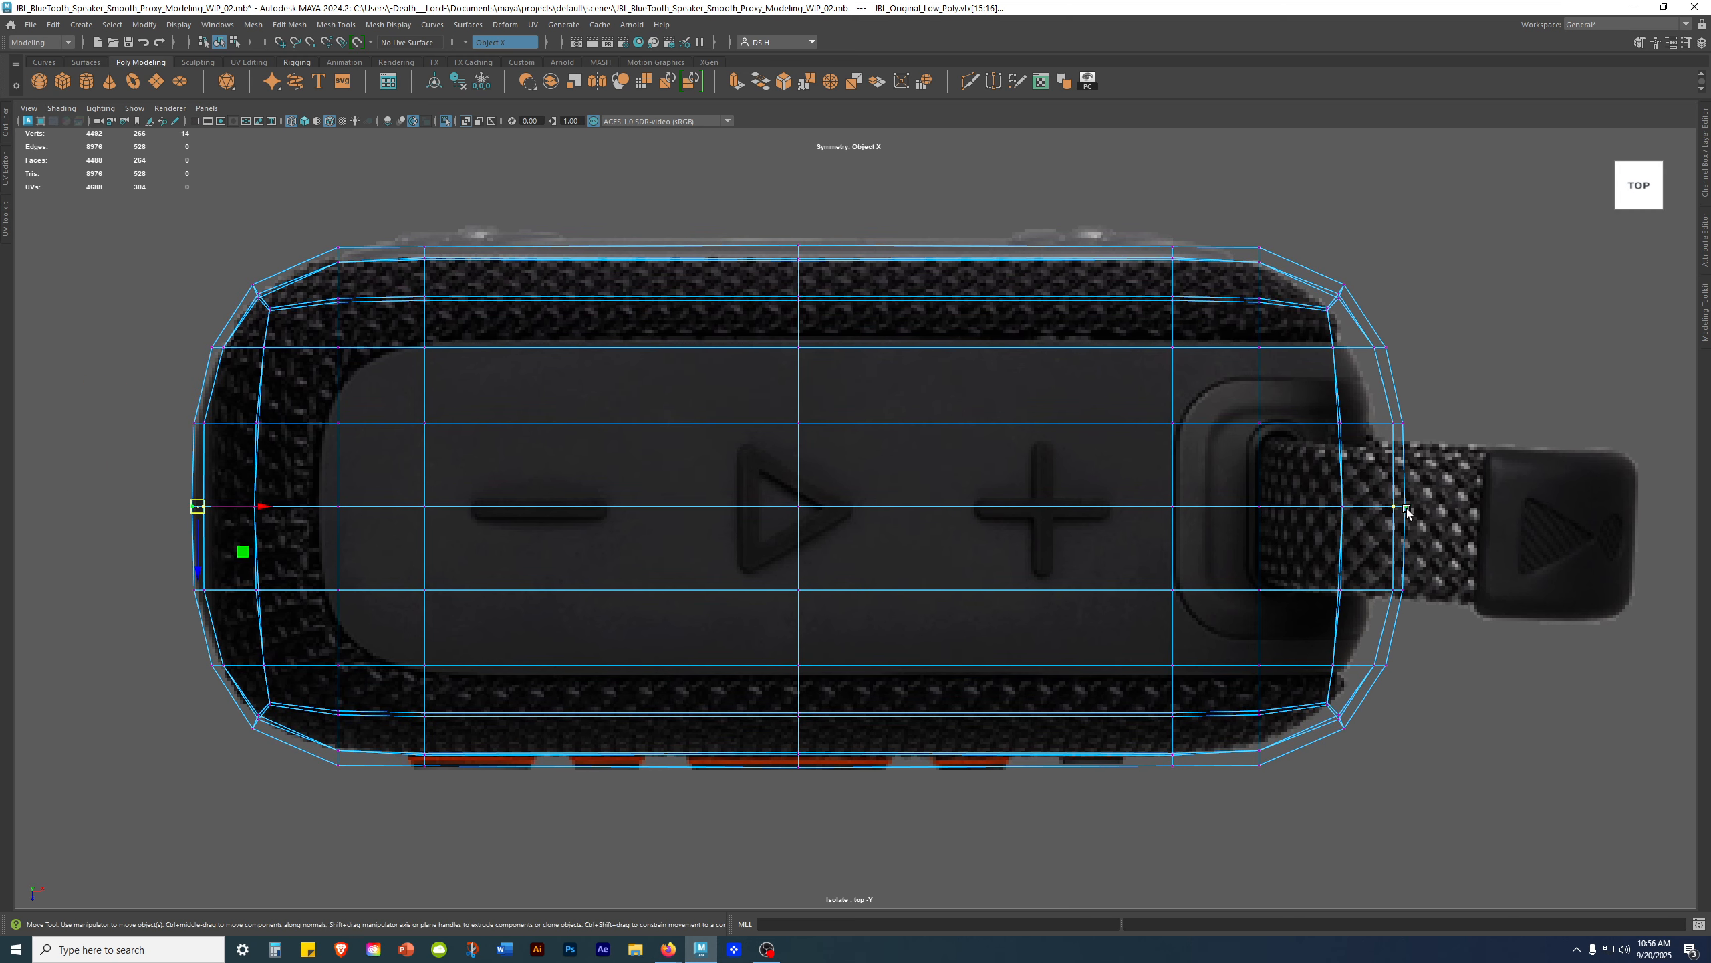
{"action": "scroll", "coordinate": [307, 550], "scroll_direction": "up", "scroll_amount": 2}
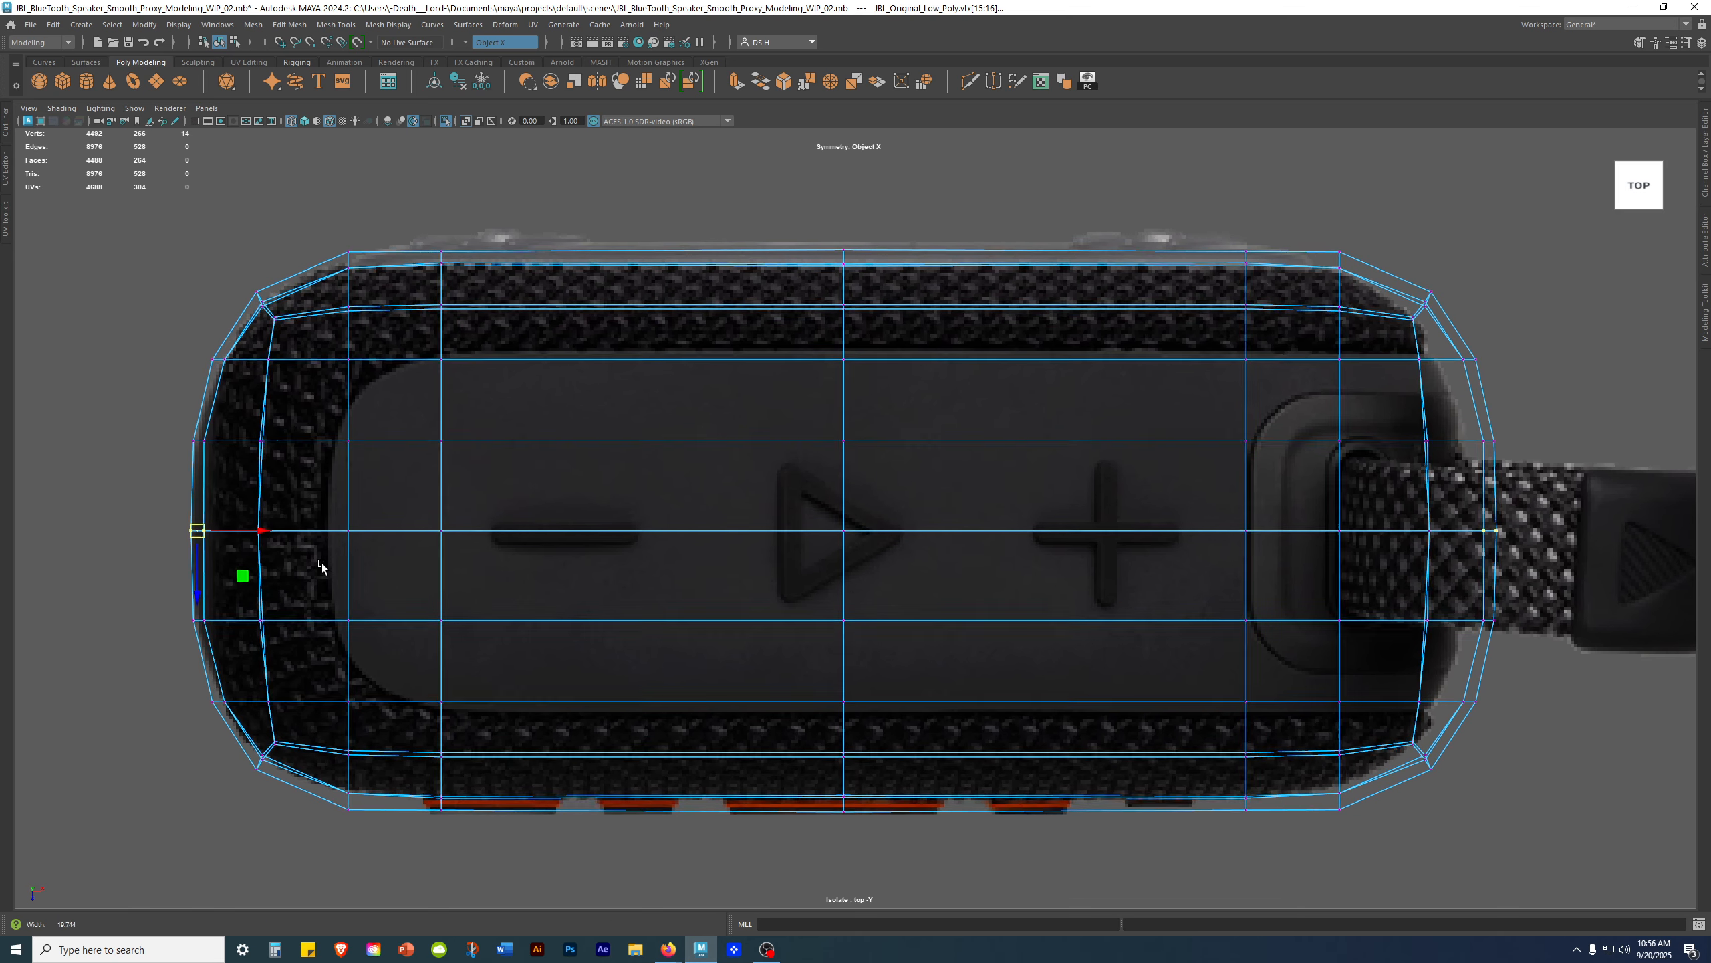
{"action": "left_click_drag", "start_coordinate": [257, 533], "coordinate": [254, 532]}
{"action": "key", "text": "ctrl+z"}
{"action": "key", "text": "shift+z"}
Step: Enlarge the smooth perspective preview and compare the speaker's end with and without the outward move by undoing and redoing it
{"action": "key", "text": "space"}
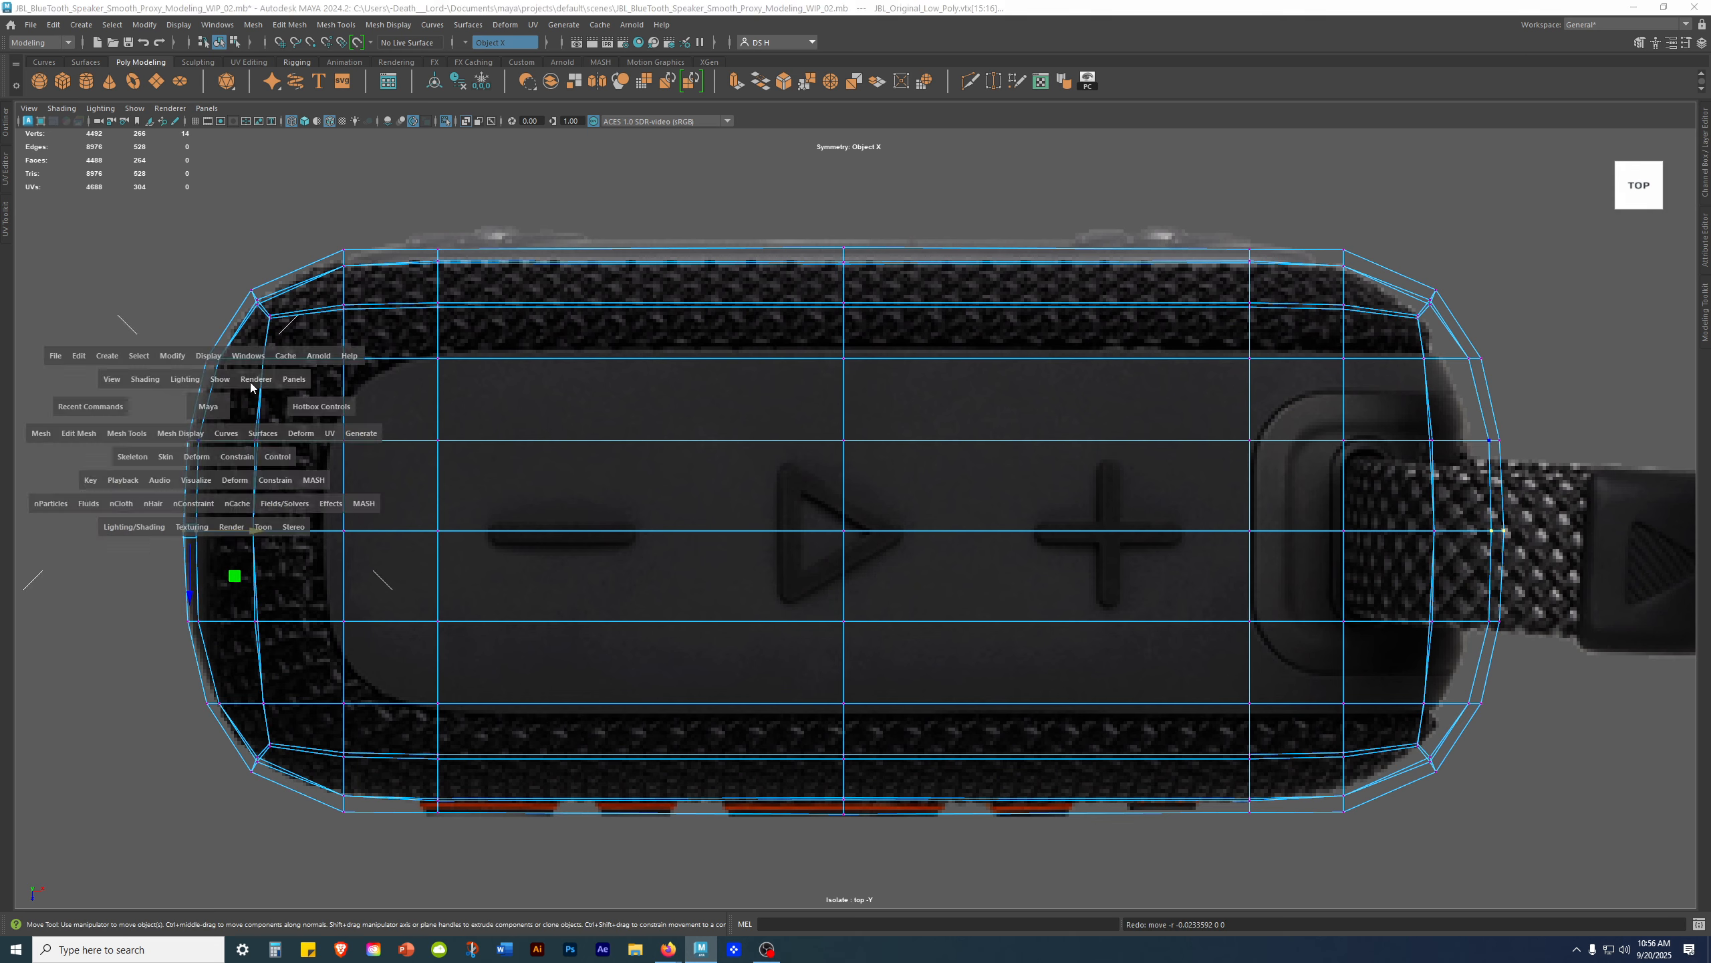
{"action": "key", "text": "space"}
{"action": "middle_click_drag", "start_coordinate": [957, 613], "coordinate": [1097, 383], "text": "alt"}
{"action": "right_click_drag", "start_coordinate": [1097, 383], "coordinate": [964, 412], "text": "alt"}
{"action": "left_click_drag", "start_coordinate": [926, 411], "coordinate": [942, 481], "text": "alt"}
{"action": "right_click_drag", "start_coordinate": [941, 482], "coordinate": [719, 522], "text": "alt"}
{"action": "key", "text": "ctrl+z"}
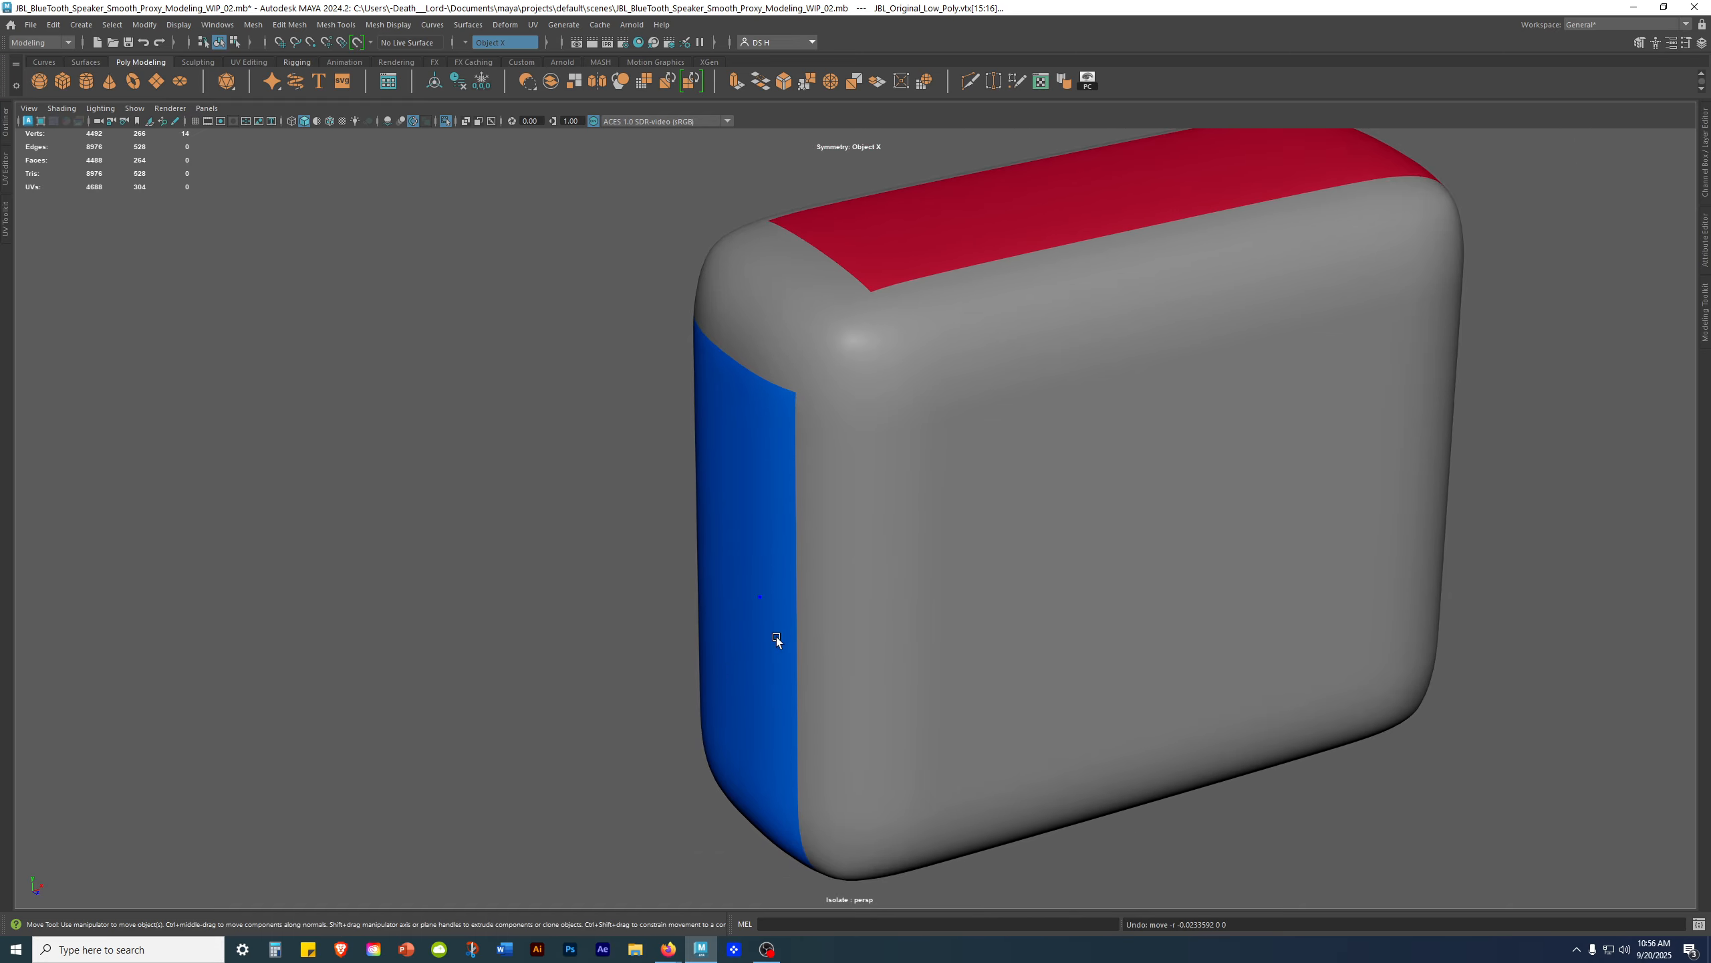
{"action": "key", "text": "ctrl+y"}
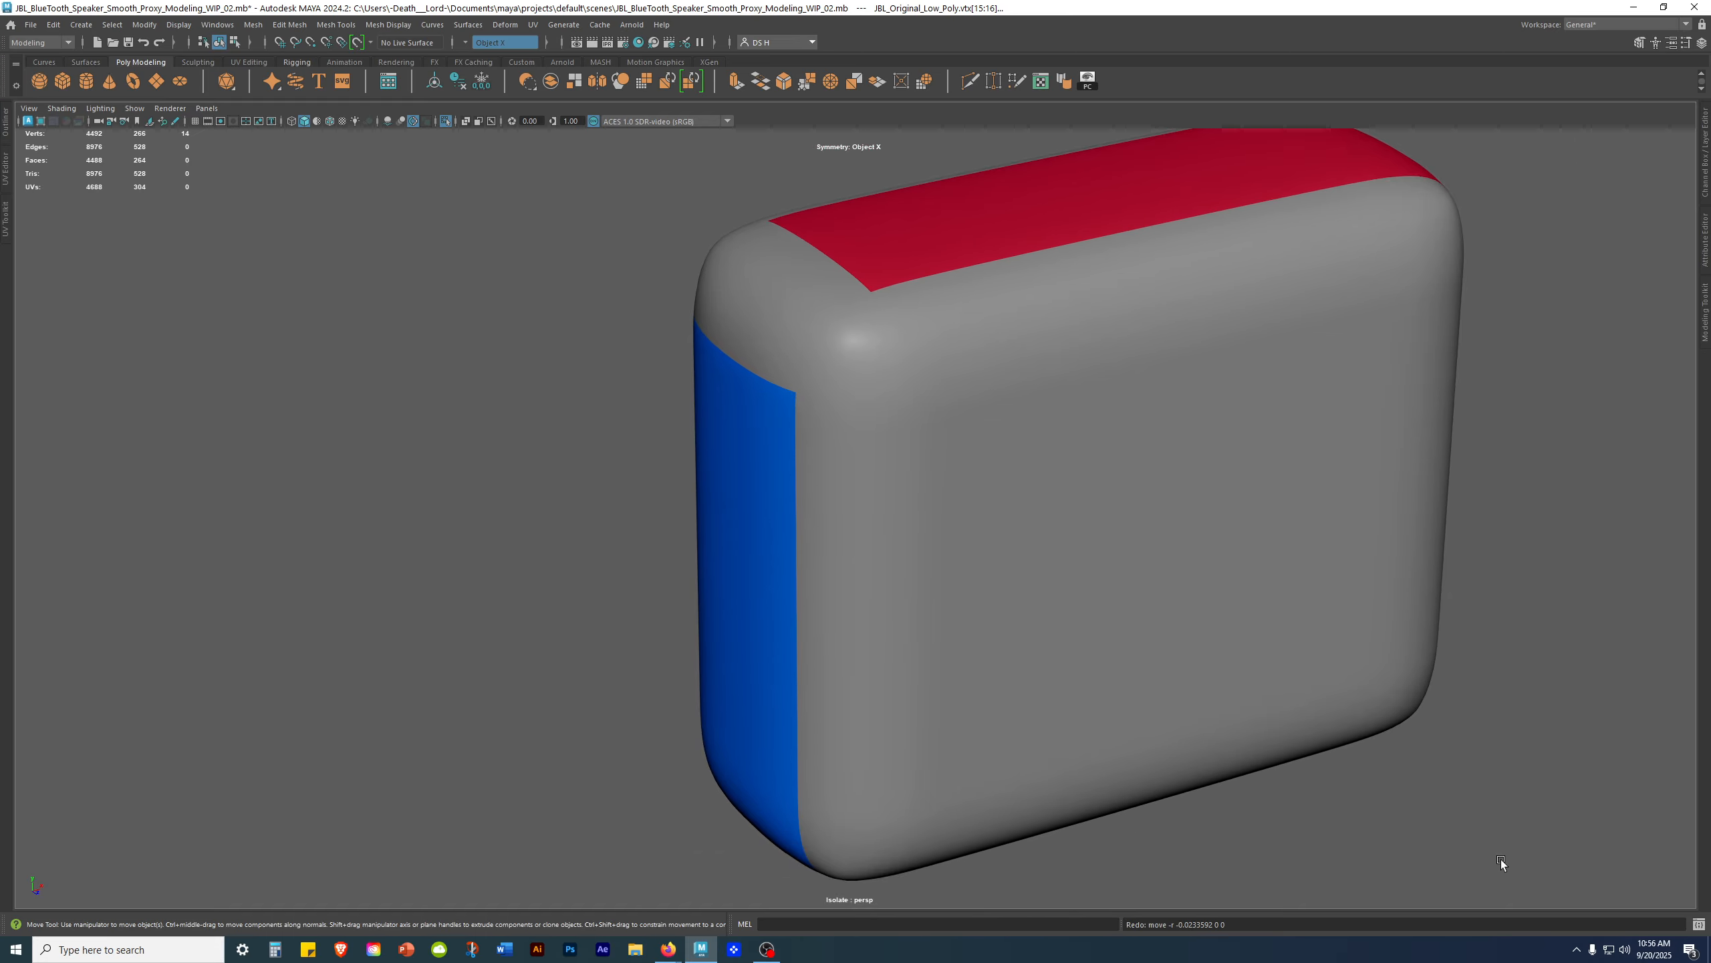
{"action": "key", "text": "ctrl+z"}
{"action": "key", "text": "ctrl+y"}
Step: Clear the vertex selection, view the smoothed speaker from several angles, and save two incremental copies of the scene
{"action": "right_click_drag", "start_coordinate": [1477, 869], "coordinate": [1270, 751], "text": "alt"}
{"action": "left_click_drag", "start_coordinate": [1271, 752], "coordinate": [1289, 670], "text": "alt"}
{"action": "left_click", "coordinate": [1422, 609]}
{"action": "left_click_drag", "start_coordinate": [1423, 609], "coordinate": [987, 655], "text": "alt"}
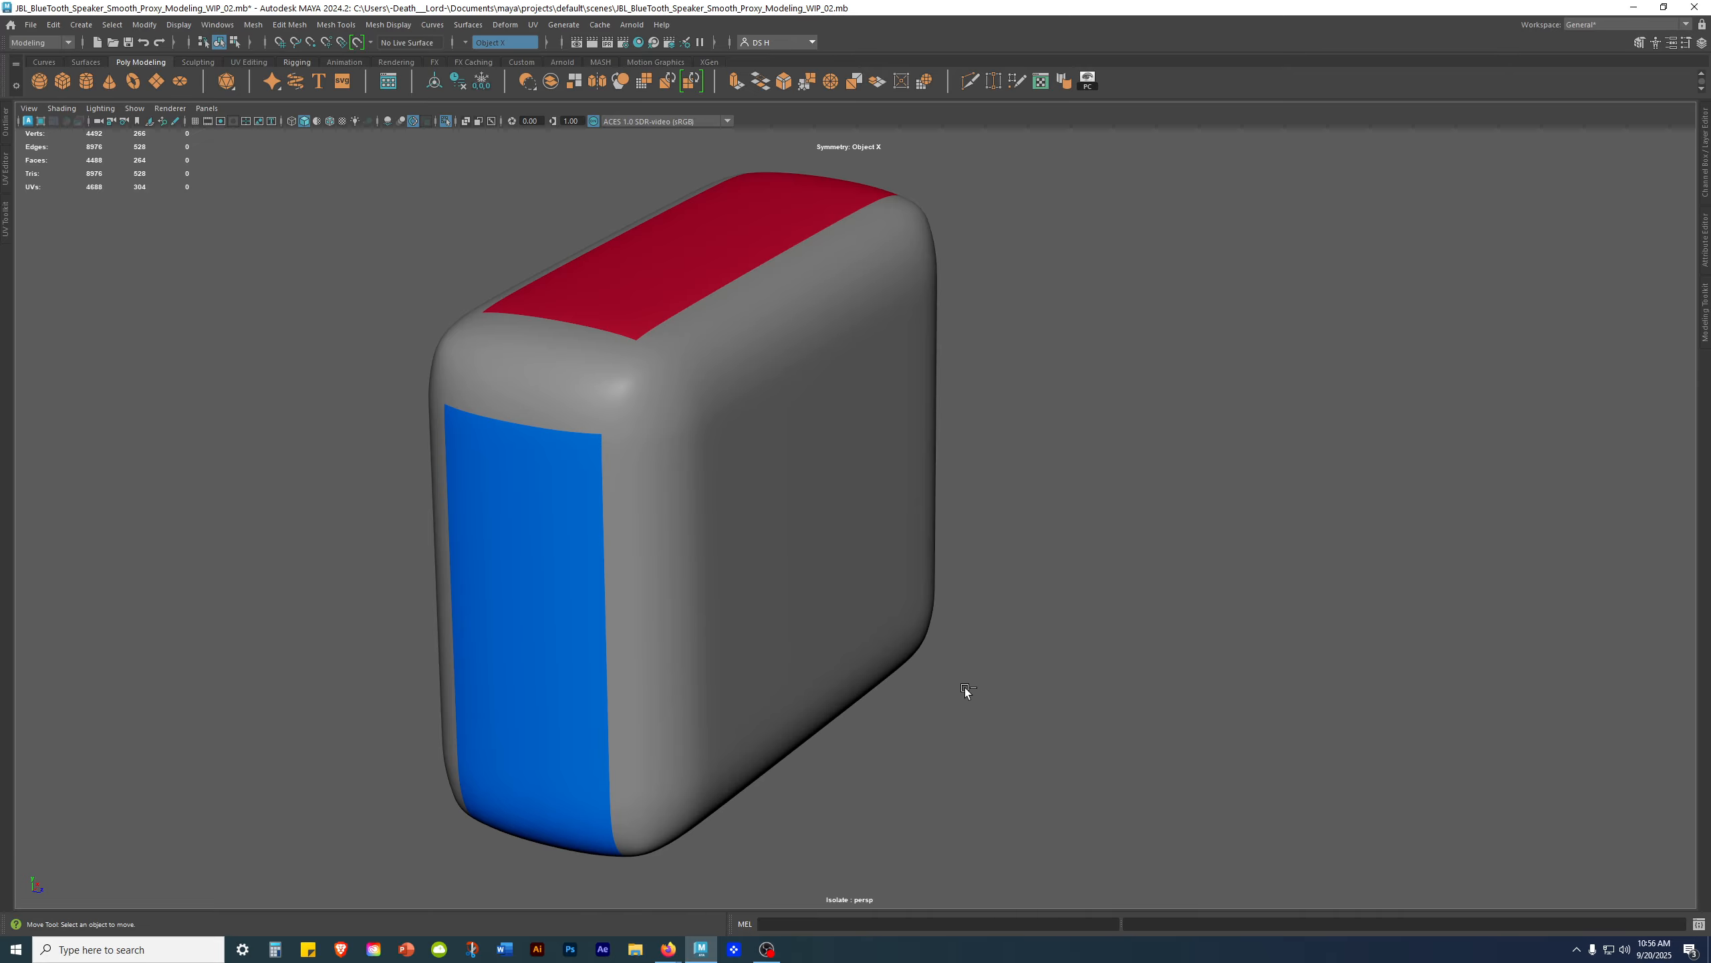
{"action": "key", "text": "ctrl+alt+s"}
{"action": "left_click_drag", "start_coordinate": [529, 813], "coordinate": [684, 728], "text": "alt"}
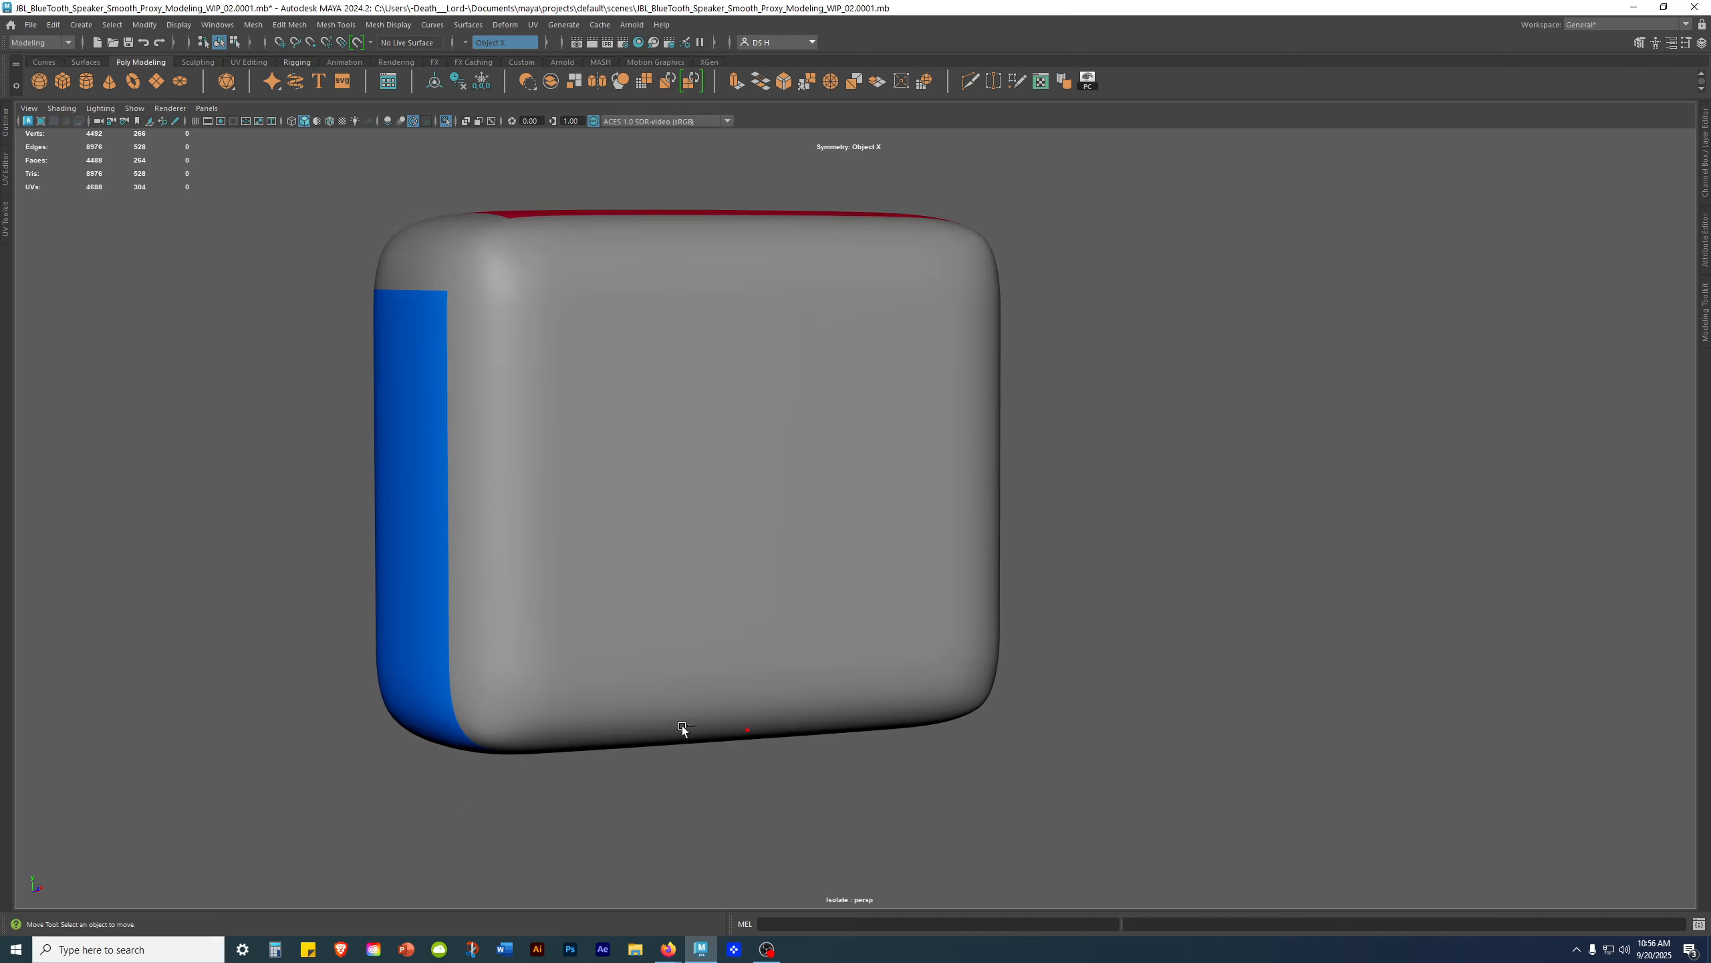
{"action": "key", "text": "ctrl+alt+s"}
{"action": "left_click_drag", "start_coordinate": [634, 741], "coordinate": [656, 776], "text": "alt"}
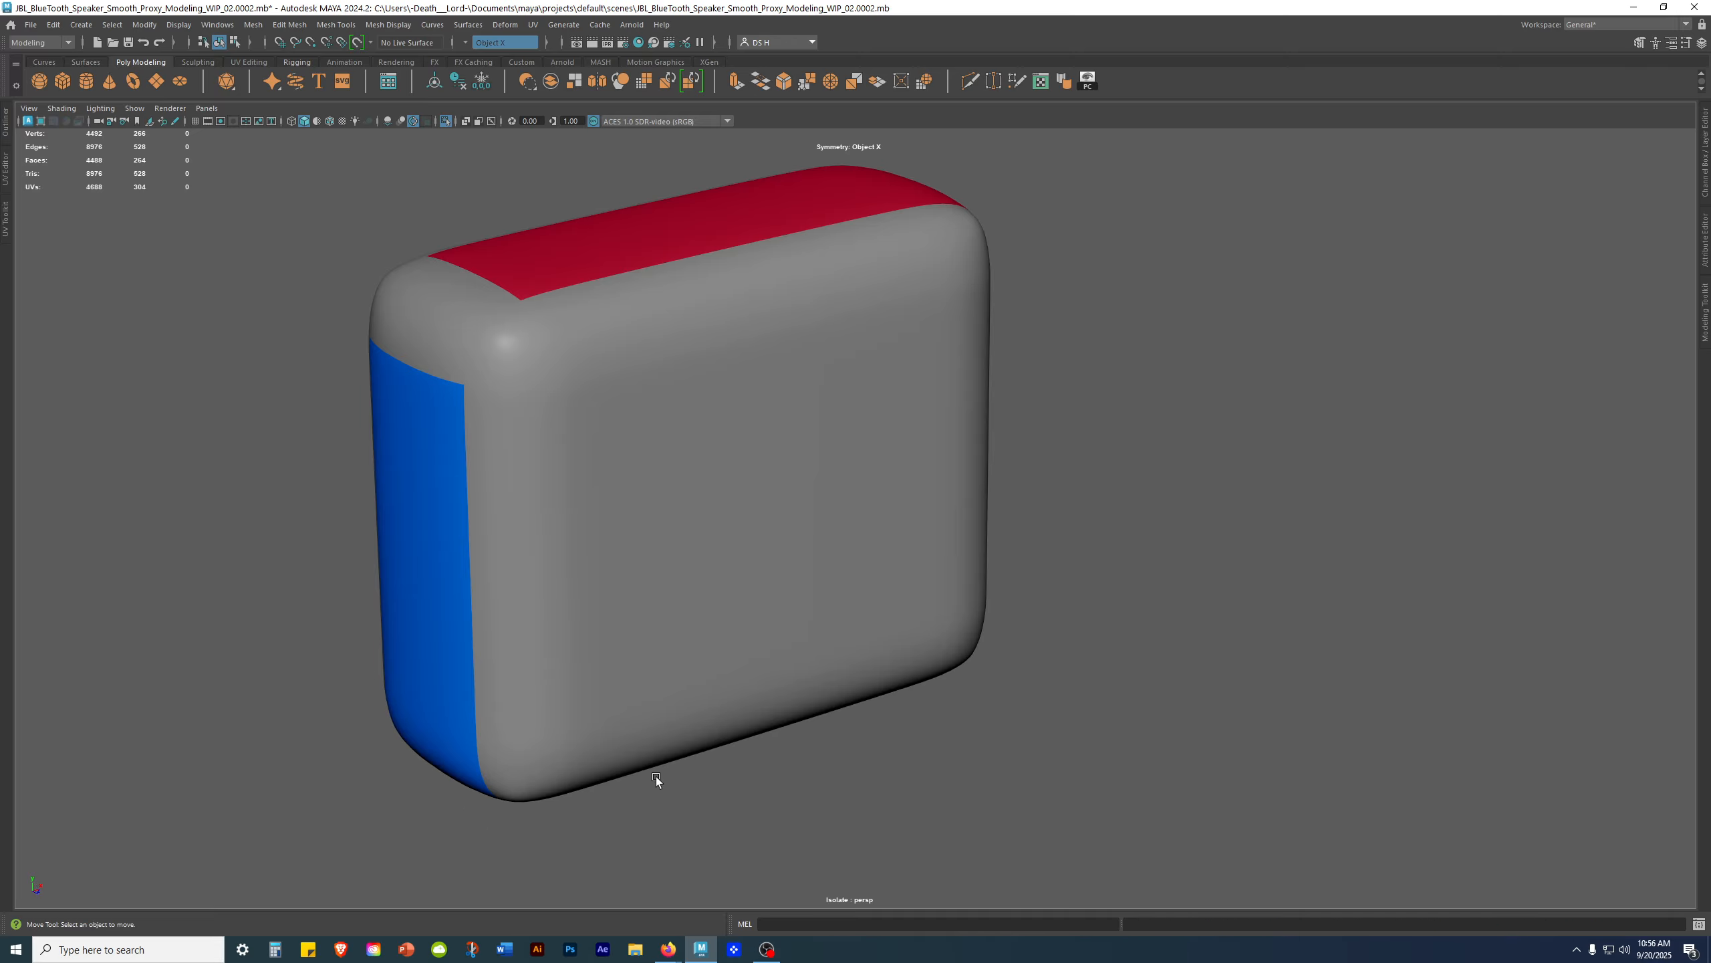
Step: Save the scene as a new version named JBL_BlueTooth_Speaker_Smooth_Proxy_Modeling_WIP_03
{"action": "key", "text": "ctrl+shift+s"}
{"action": "left_click_drag", "start_coordinate": [729, 861], "coordinate": [816, 869]}
{"action": "type", "text": "3"}
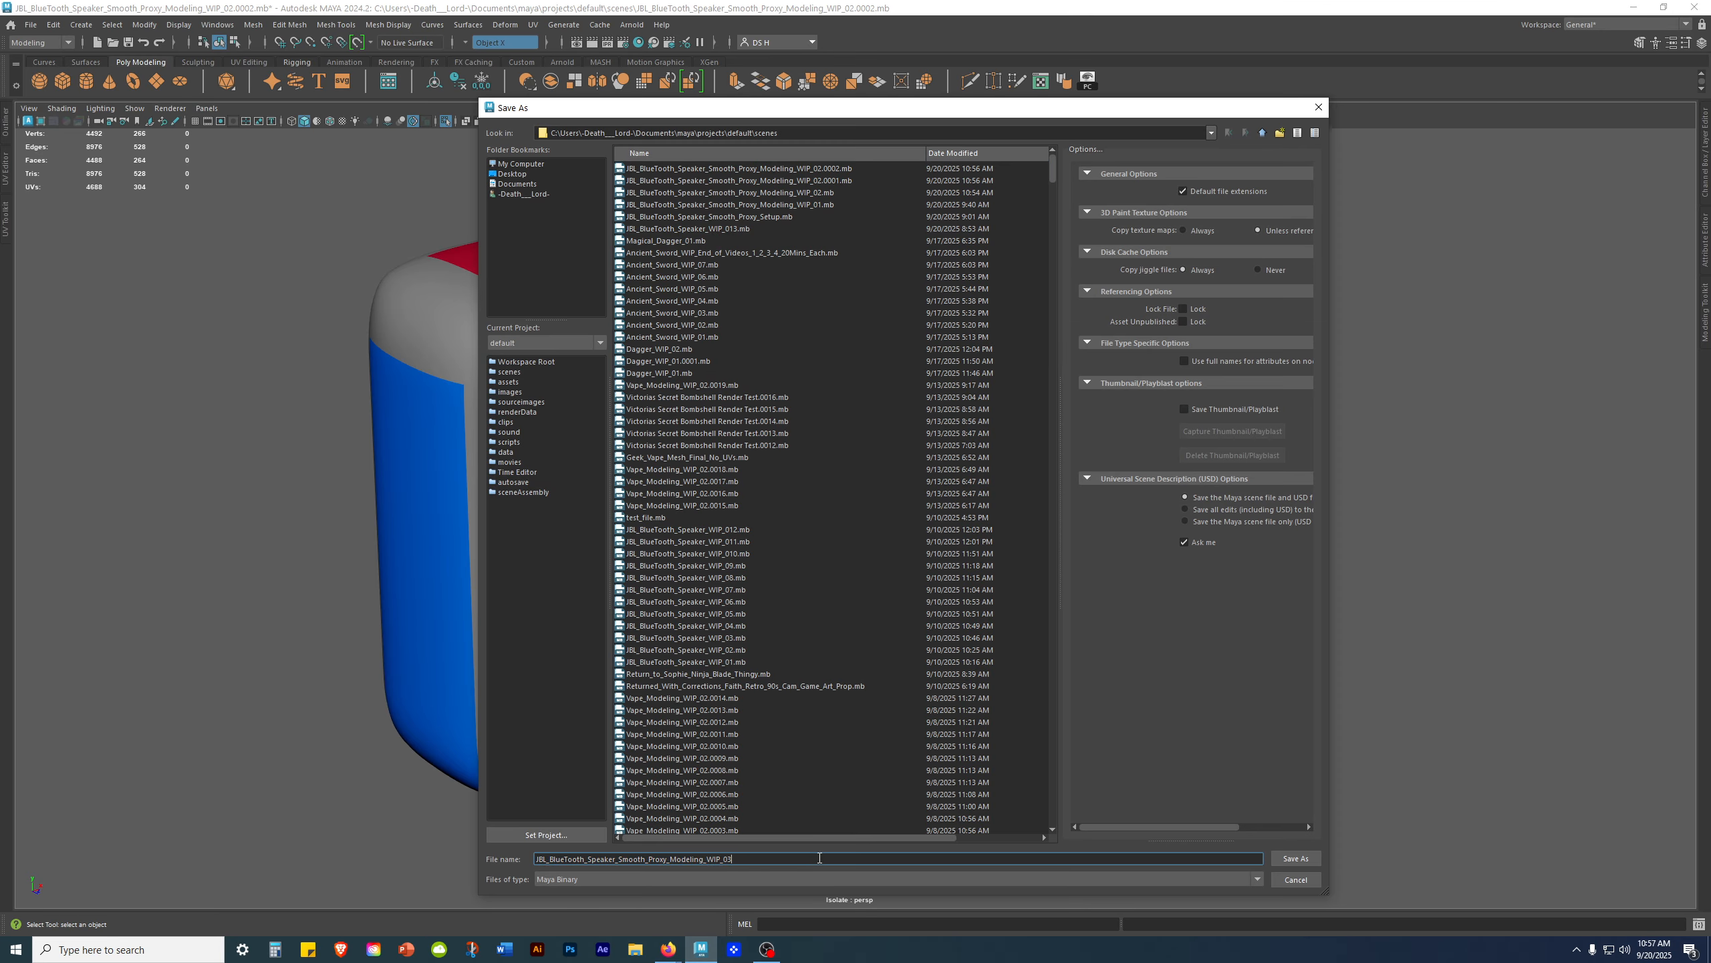
{"action": "key", "text": "Return"}
Step: Check the smooth speaker in perspective, restore the four-view layout, and return the low-poly mesh to object mode
{"action": "left_click_drag", "start_coordinate": [960, 619], "coordinate": [1206, 470], "text": "alt"}
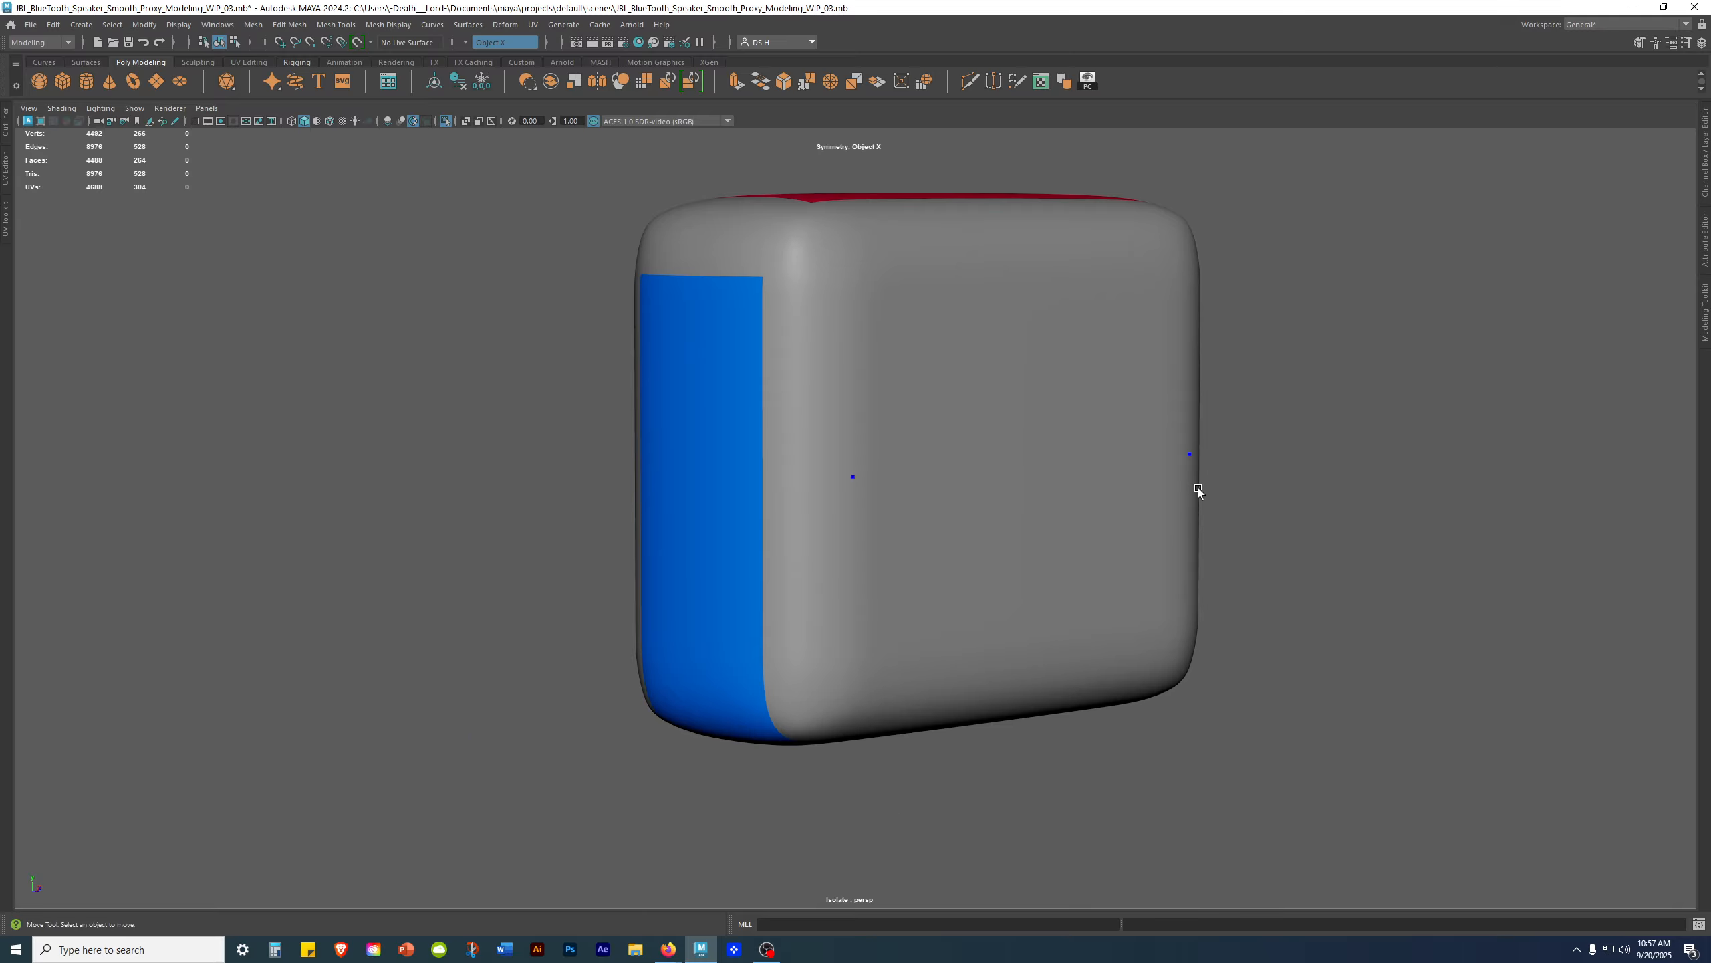
{"action": "left_click_drag", "start_coordinate": [1180, 521], "coordinate": [1155, 581], "text": "alt"}
{"action": "key", "text": "space"}
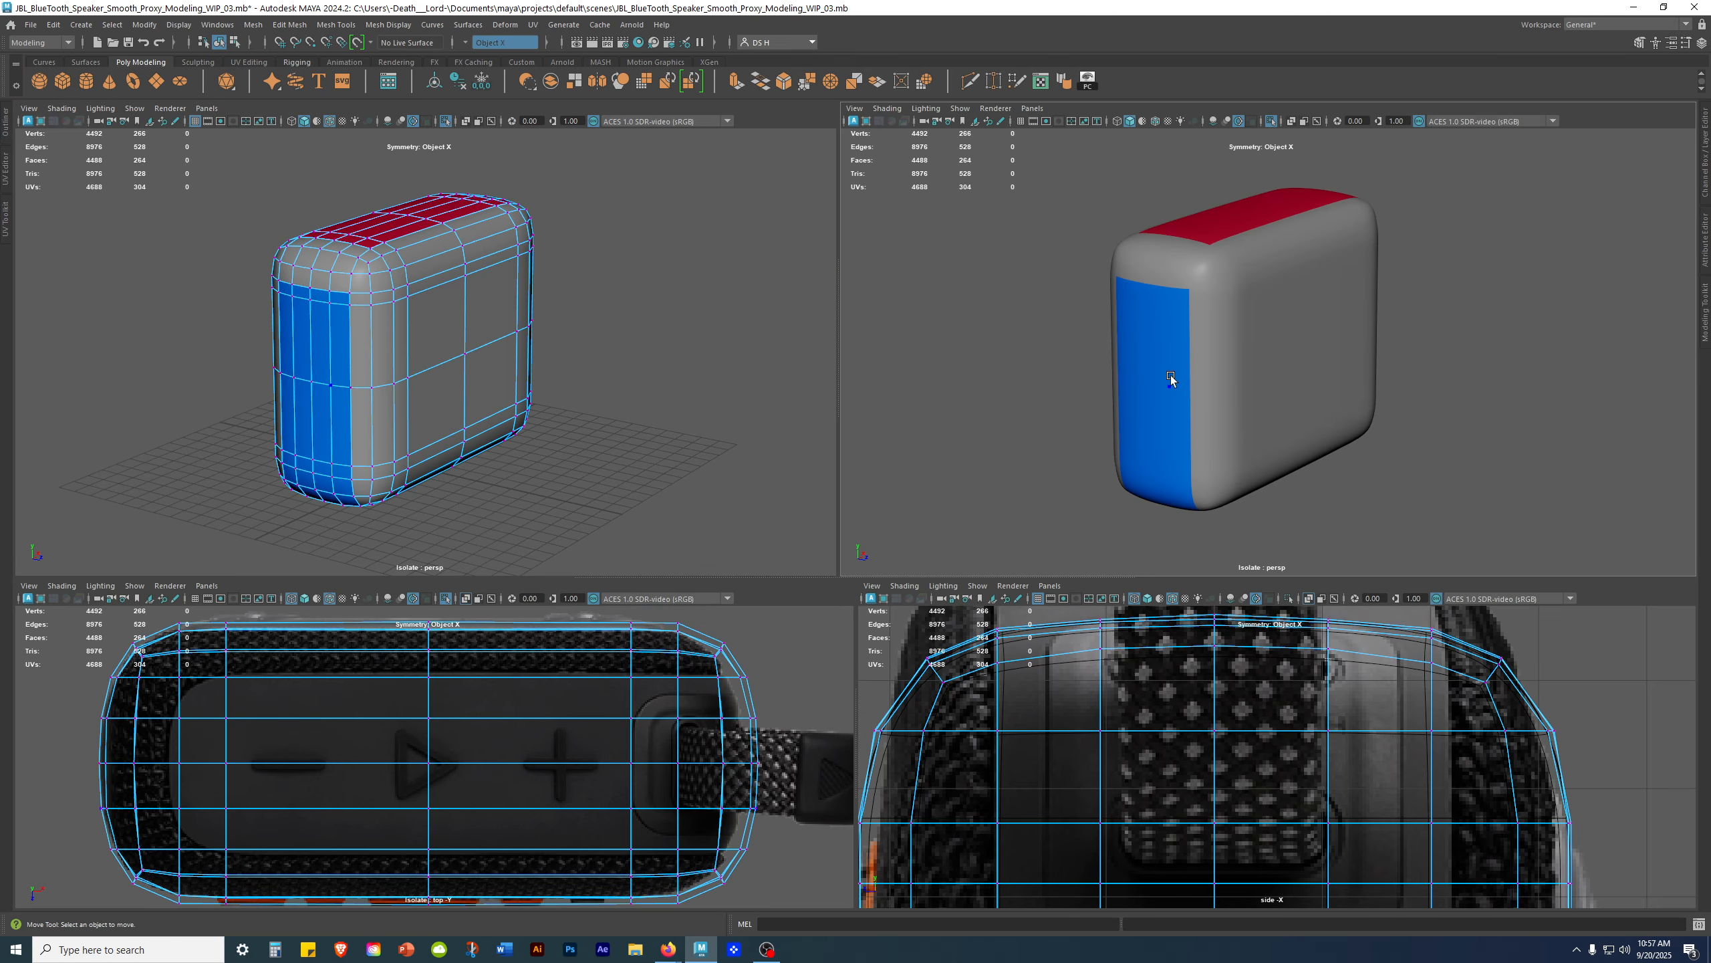
{"action": "right_click_drag", "start_coordinate": [489, 268], "coordinate": [685, 179]}
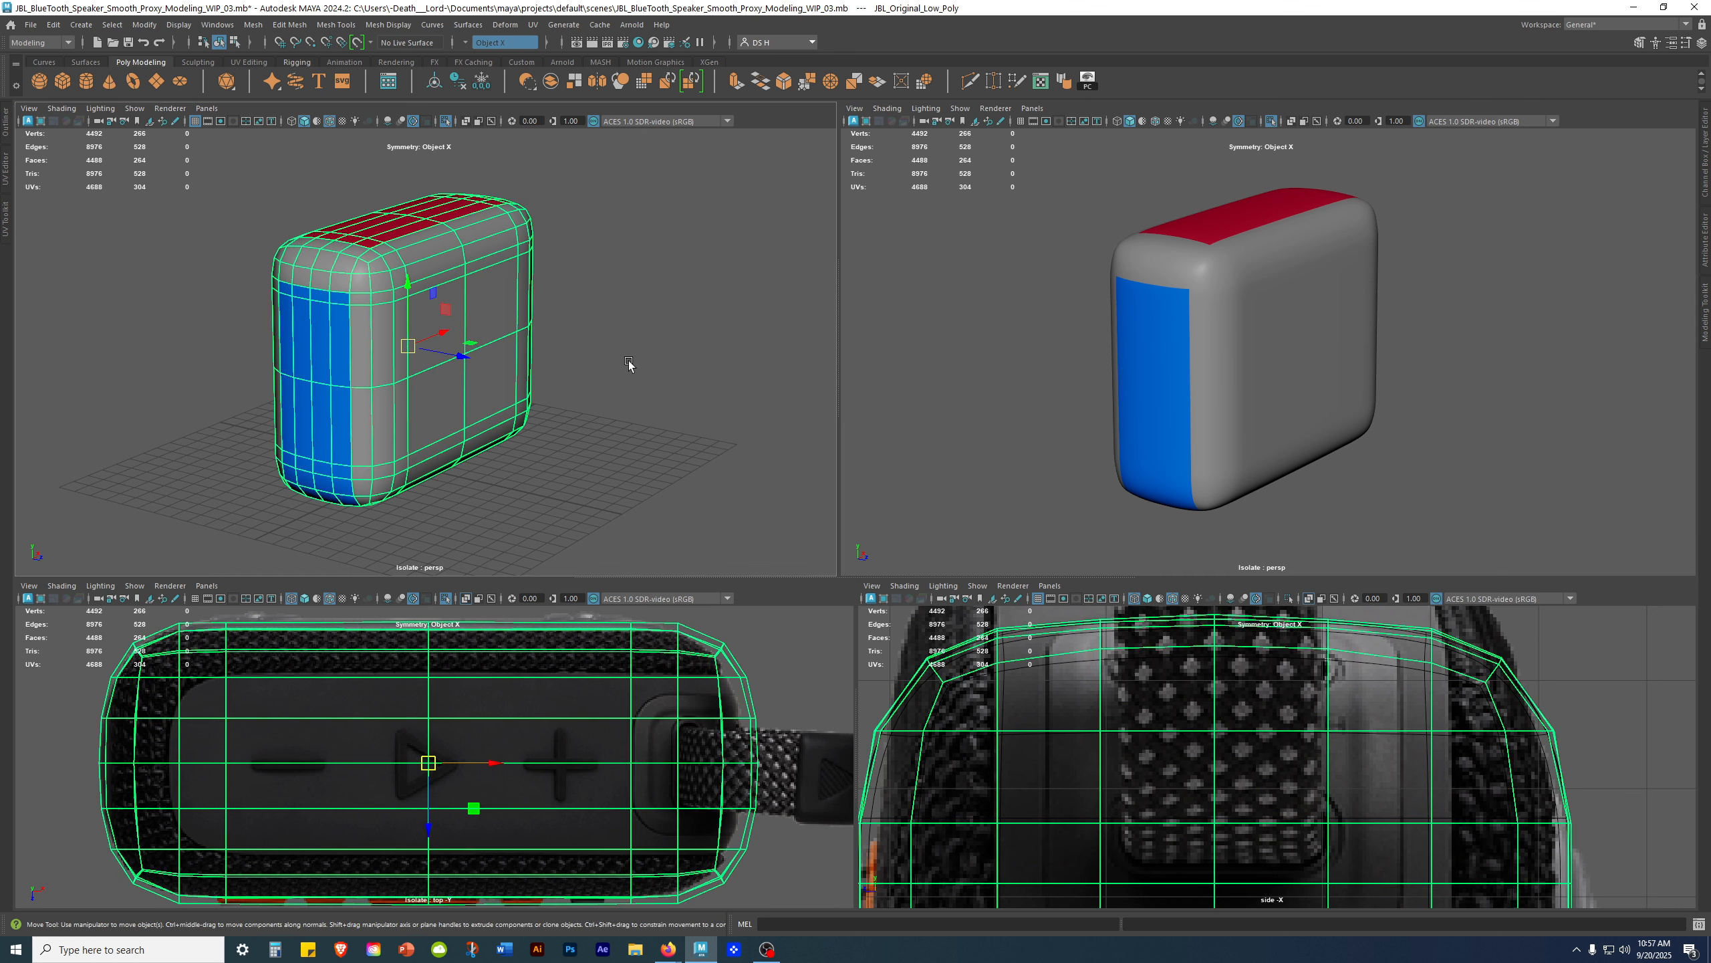
Step: Enlarge the two orthographic views, frame the low-poly speaker in the side view, and clear the selection
{"action": "key", "text": "1"}
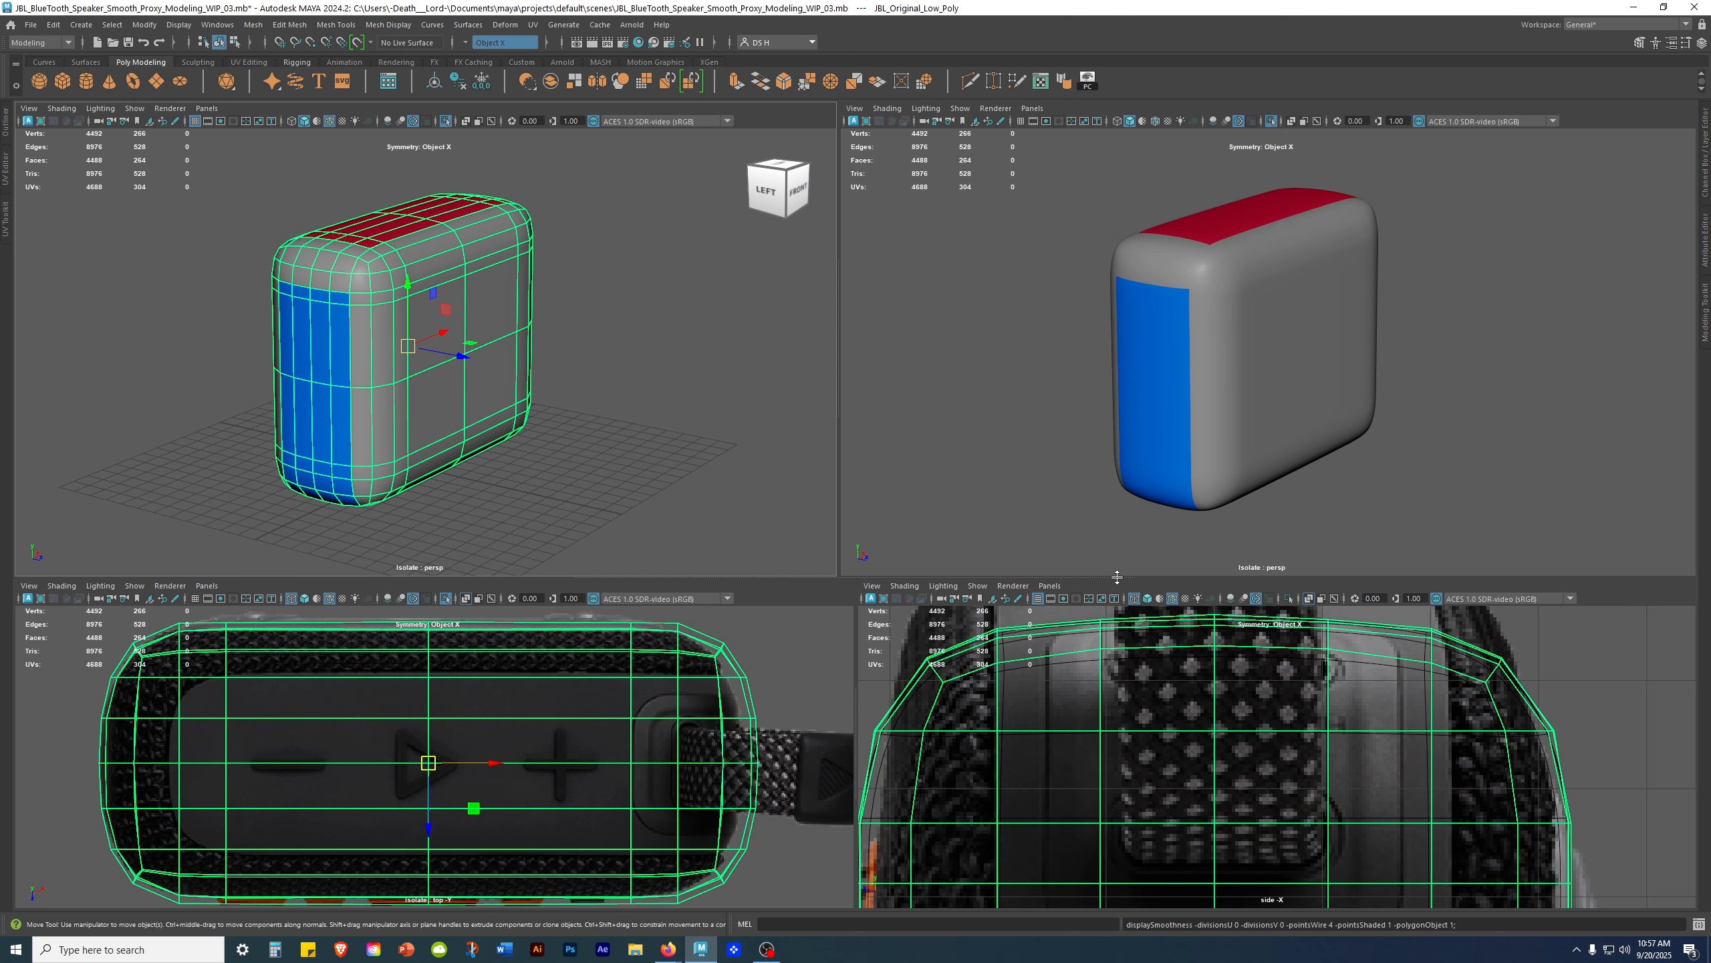
{"action": "left_click_drag", "start_coordinate": [1117, 577], "coordinate": [1117, 339]}
{"action": "key", "text": "f"}
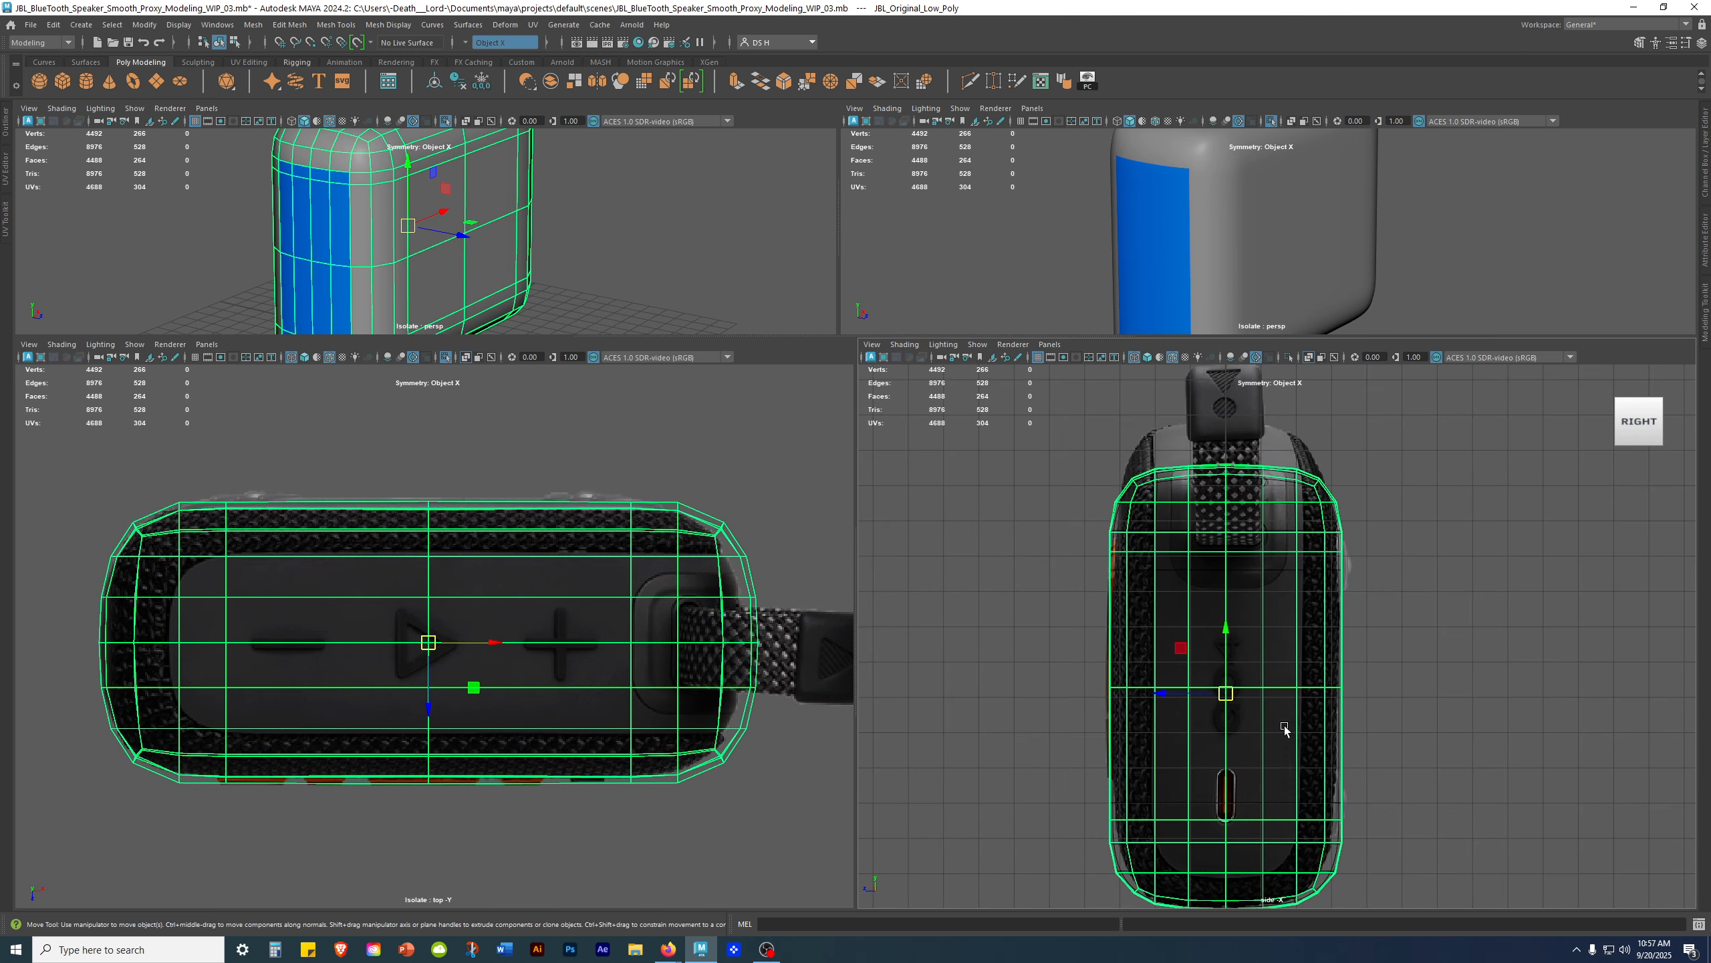
{"action": "left_click", "coordinate": [1392, 644]}
Step: Isolate JBL_Original_Low_Poly together with imagePlane_side_Right in the side view
{"action": "left_click", "coordinate": [9, 131]}
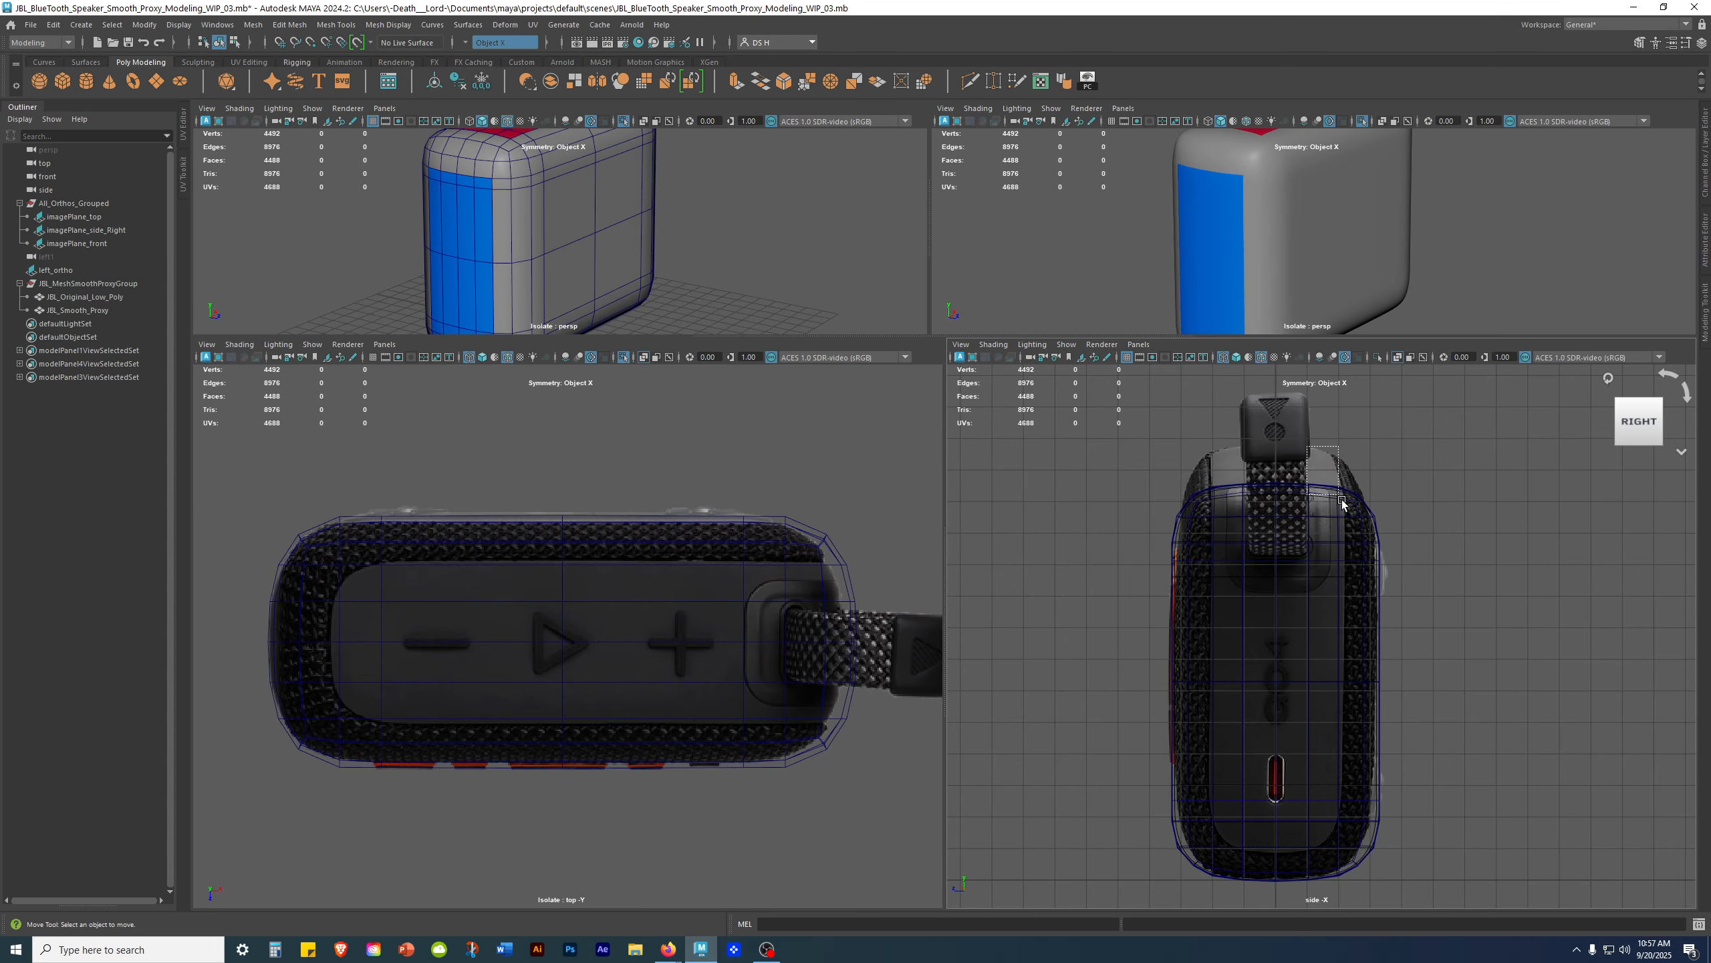
{"action": "left_click", "coordinate": [1367, 530]}
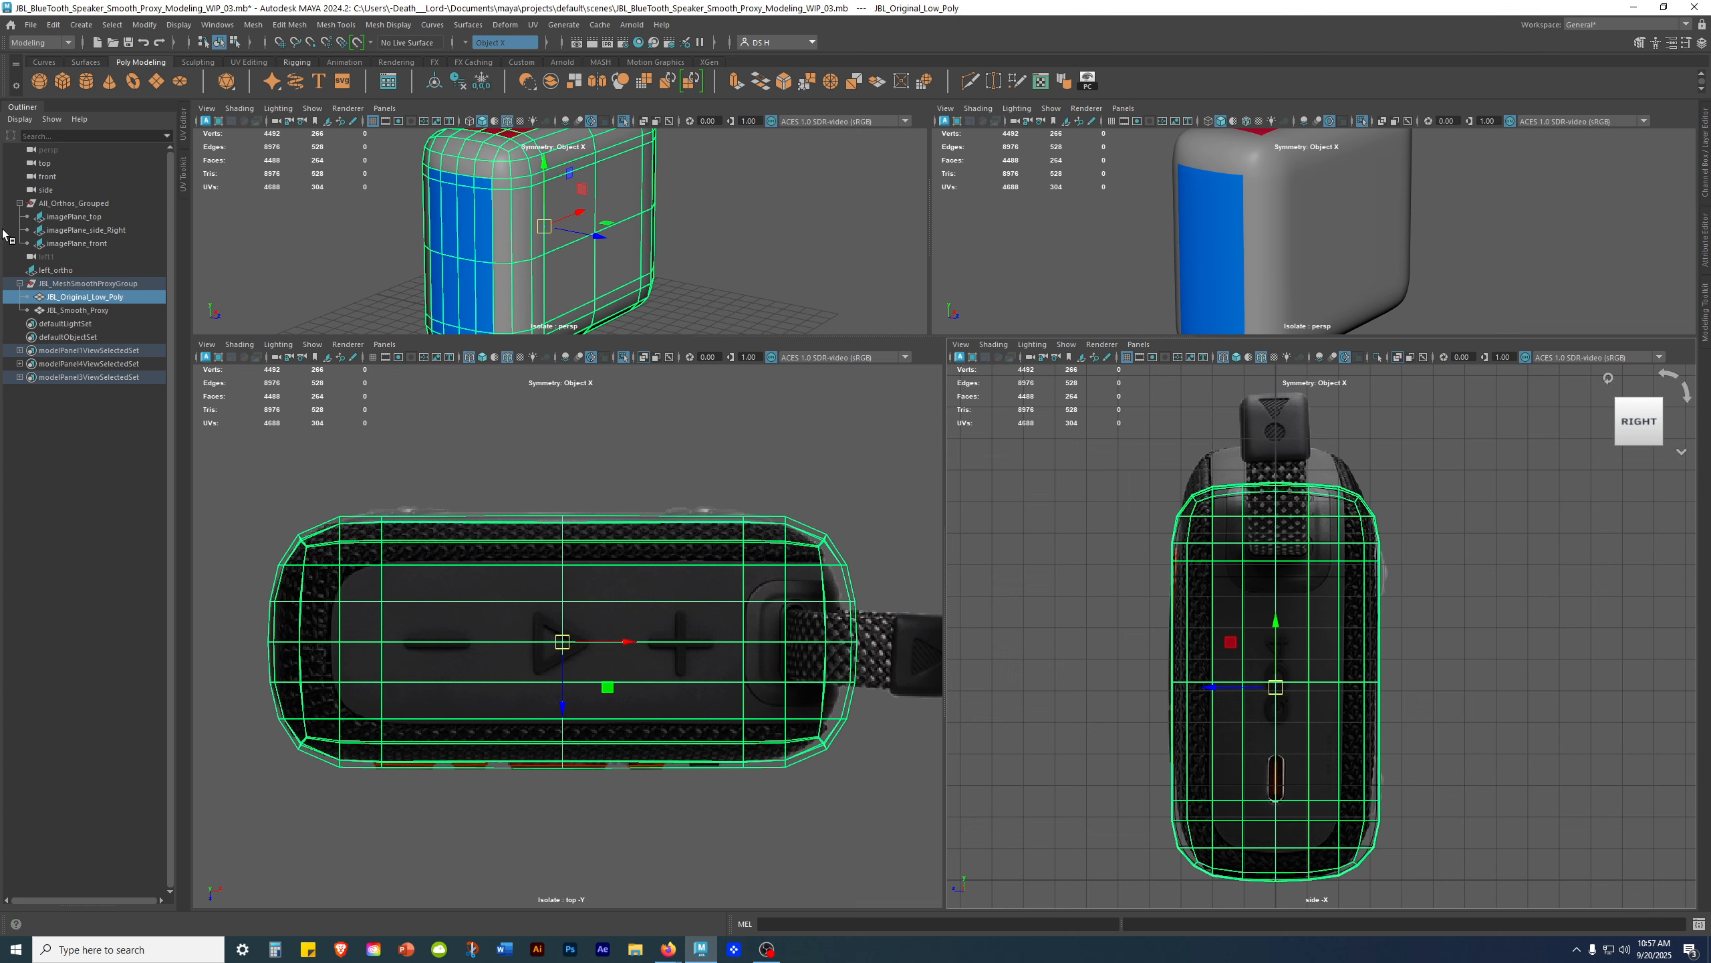
{"action": "left_click", "coordinate": [114, 230], "text": "ctrl"}
{"action": "middle_click_drag", "start_coordinate": [1486, 652], "coordinate": [1502, 668], "text": "alt"}
{"action": "key", "text": "ctrl+1"}
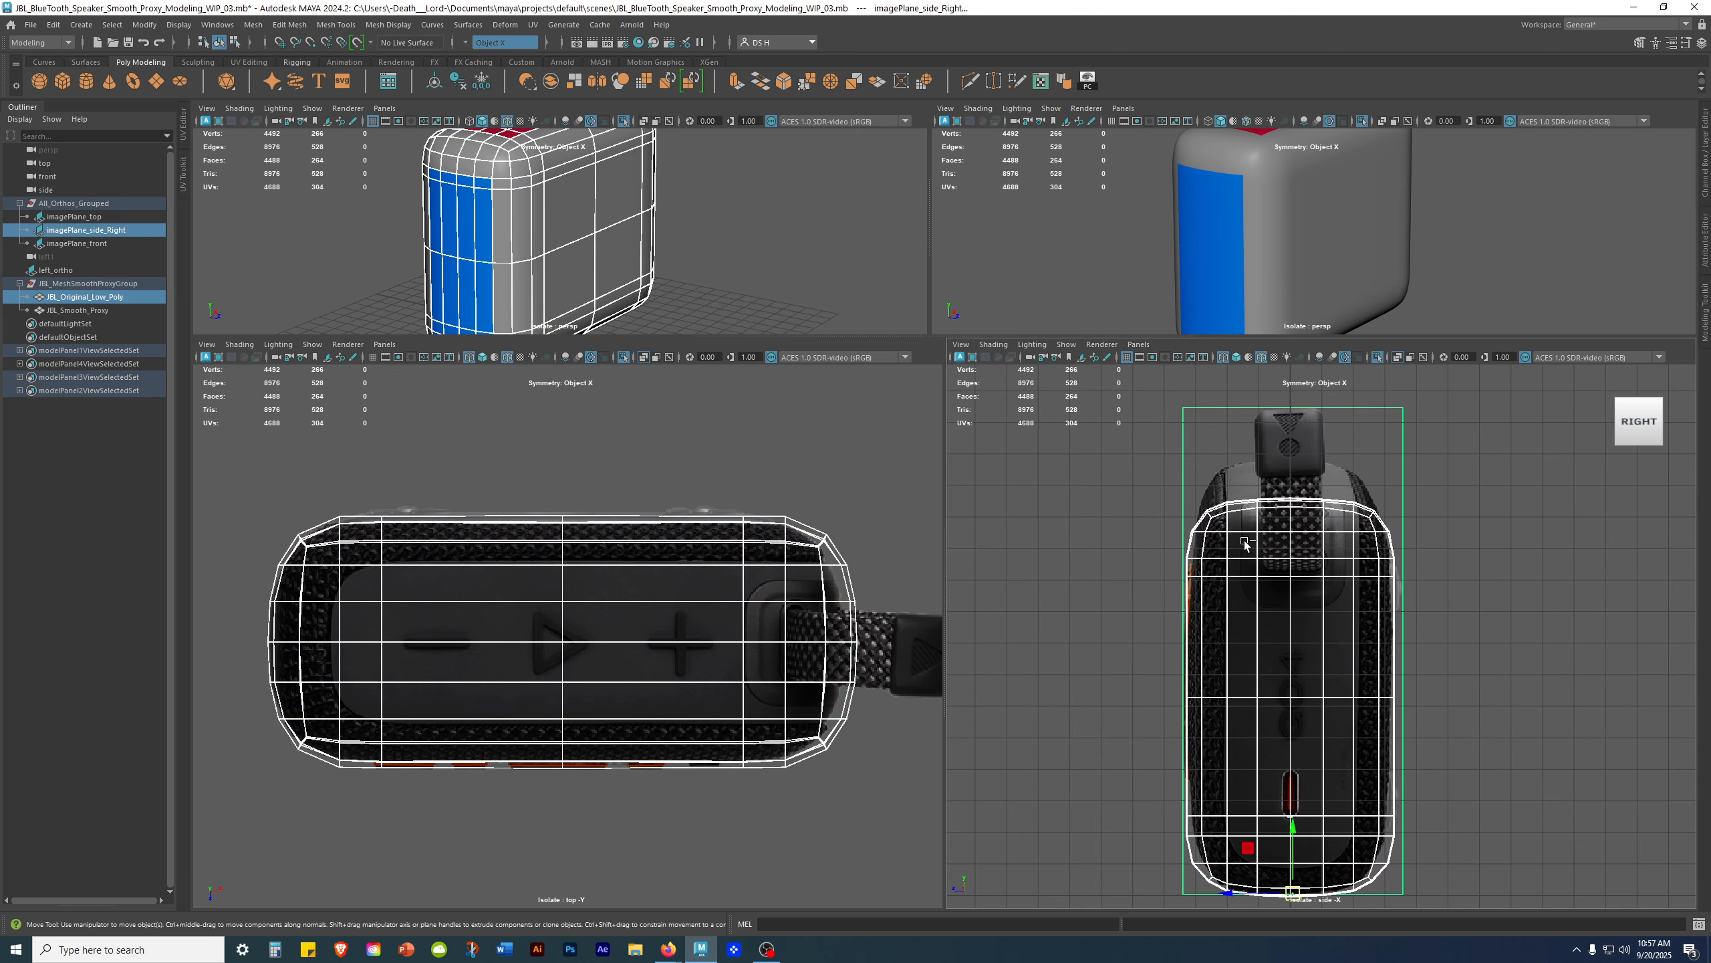
Step: Turn on the speaker's smooth preview, hide the side view's grid, and compare its outline with the side and top references
{"action": "left_click", "coordinate": [1567, 649]}
{"action": "left_click_drag", "start_coordinate": [1305, 446], "coordinate": [1486, 631]}
{"action": "key", "text": "3"}
{"action": "left_click", "coordinate": [1492, 608]}
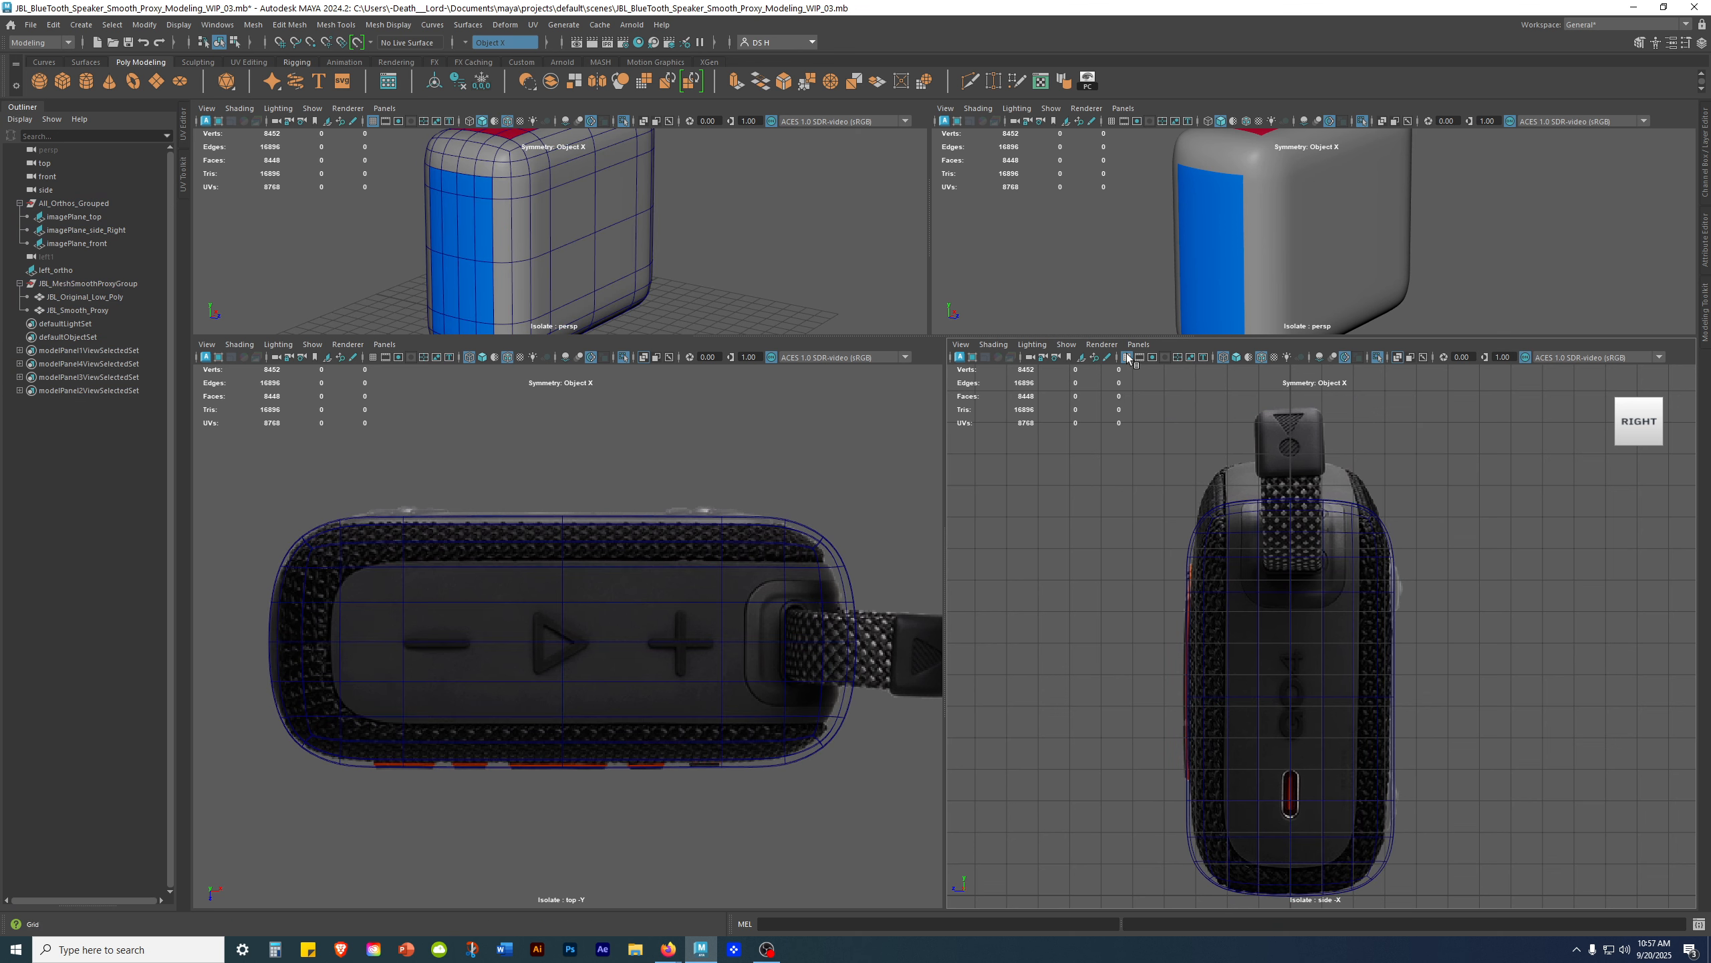
{"action": "middle_click_drag", "start_coordinate": [1145, 590], "coordinate": [1265, 550], "text": "alt"}
{"action": "middle_click_drag", "start_coordinate": [520, 638], "coordinate": [508, 679], "text": "alt"}
{"action": "left_click", "coordinate": [22, 107]}
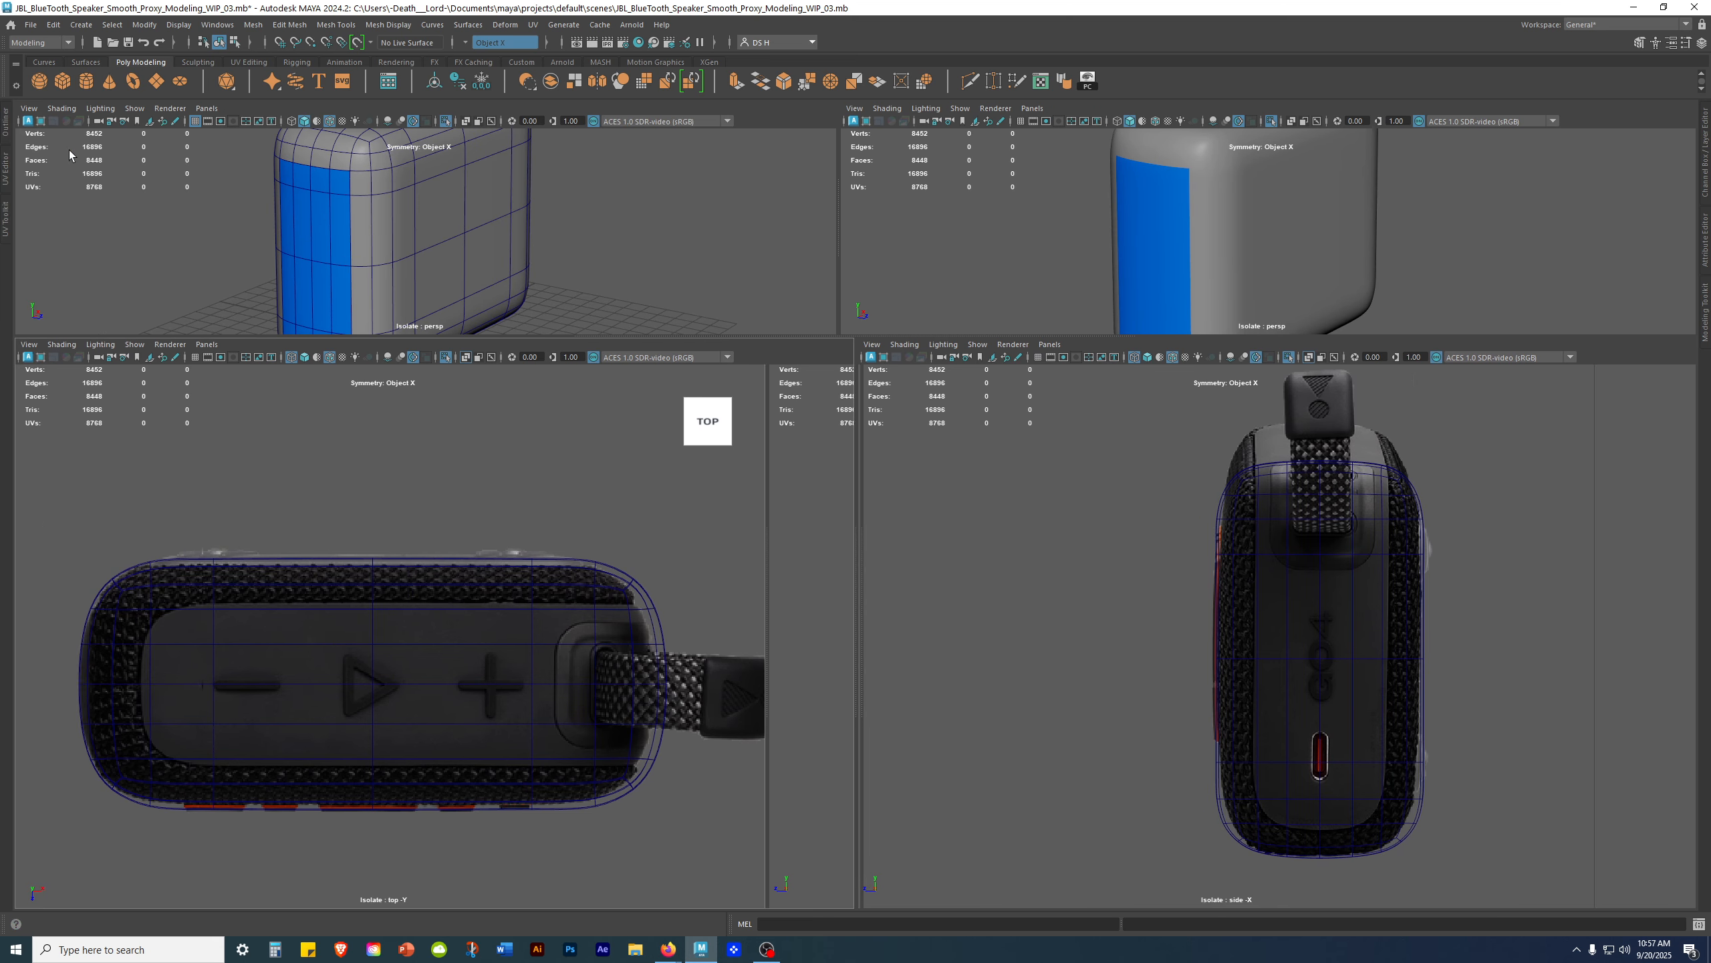
Step: Even out the four views, maximize the perspective view, and inspect the smoothed speaker's front and red end
{"action": "left_click_drag", "start_coordinate": [595, 337], "coordinate": [605, 486]}
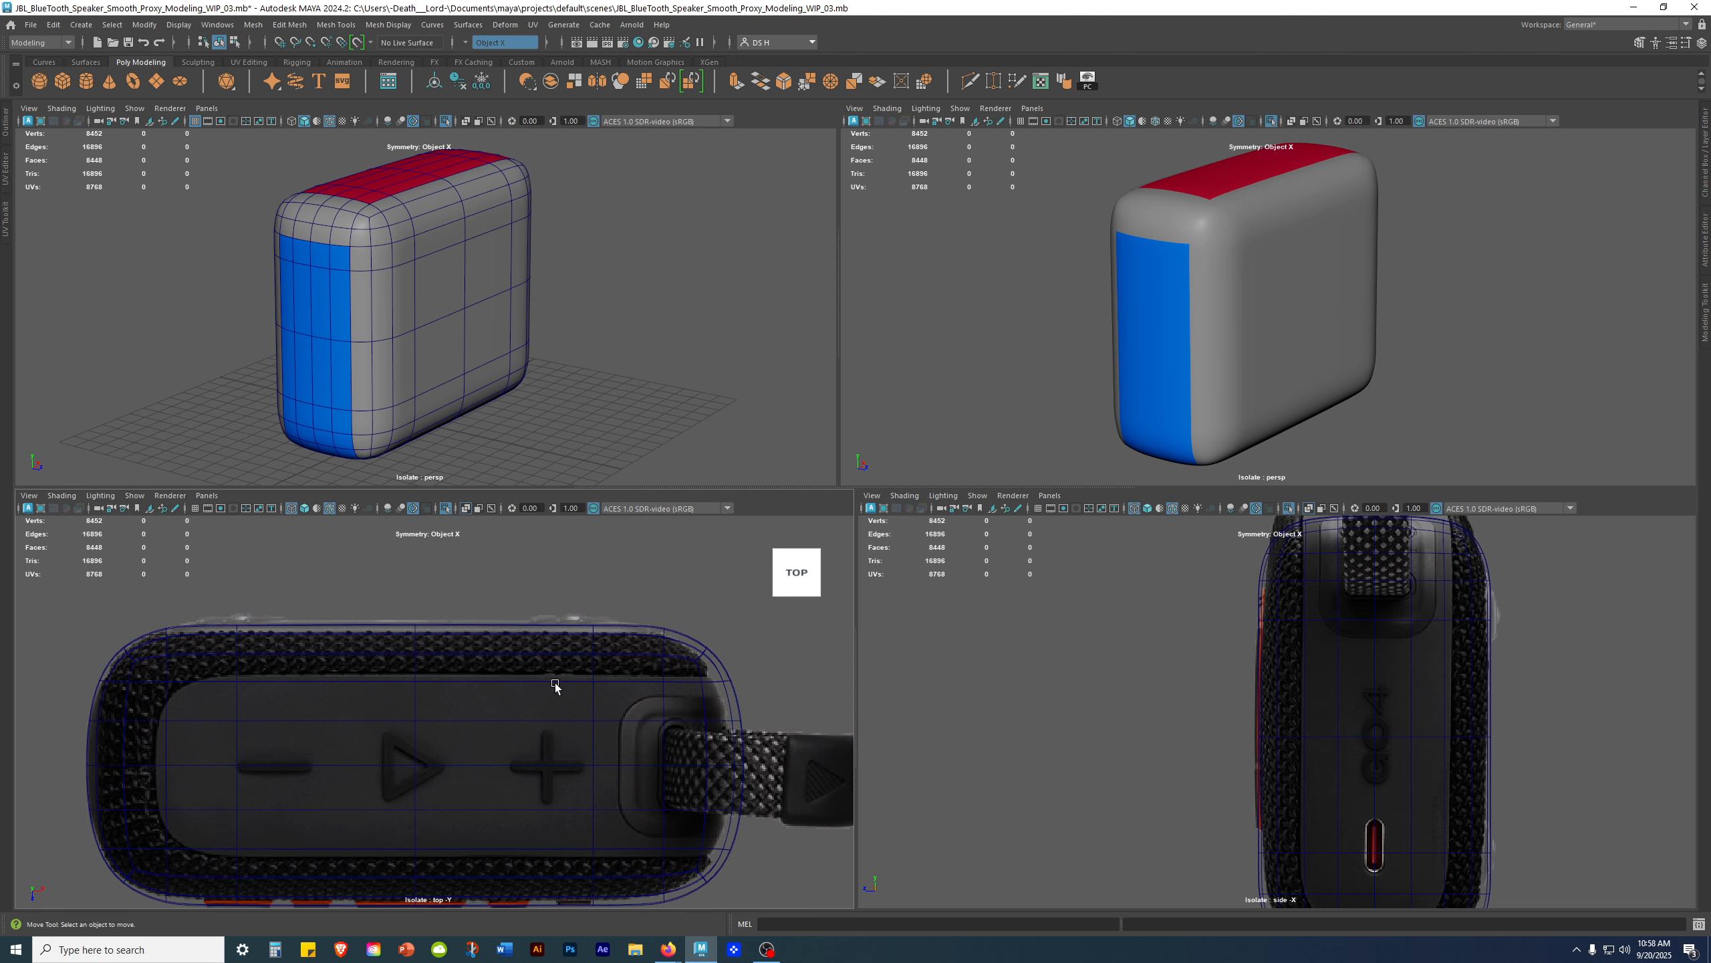
{"action": "key", "text": "space"}
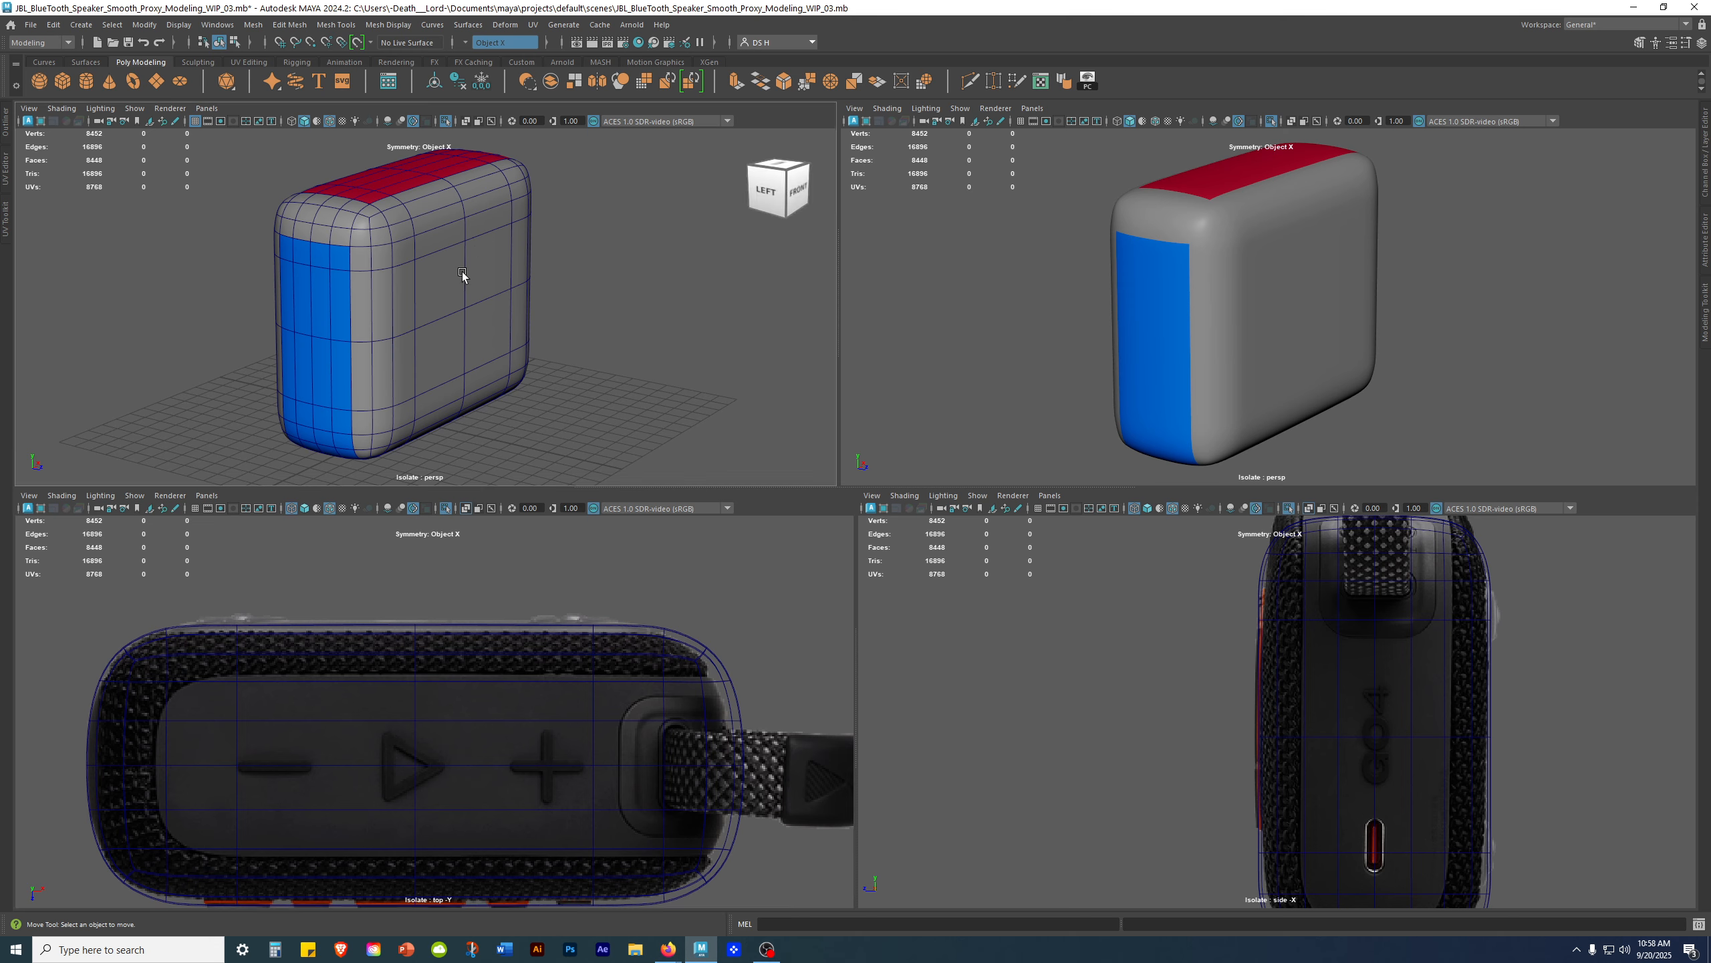
{"action": "middle_click_drag", "start_coordinate": [973, 355], "coordinate": [775, 422], "text": "alt"}
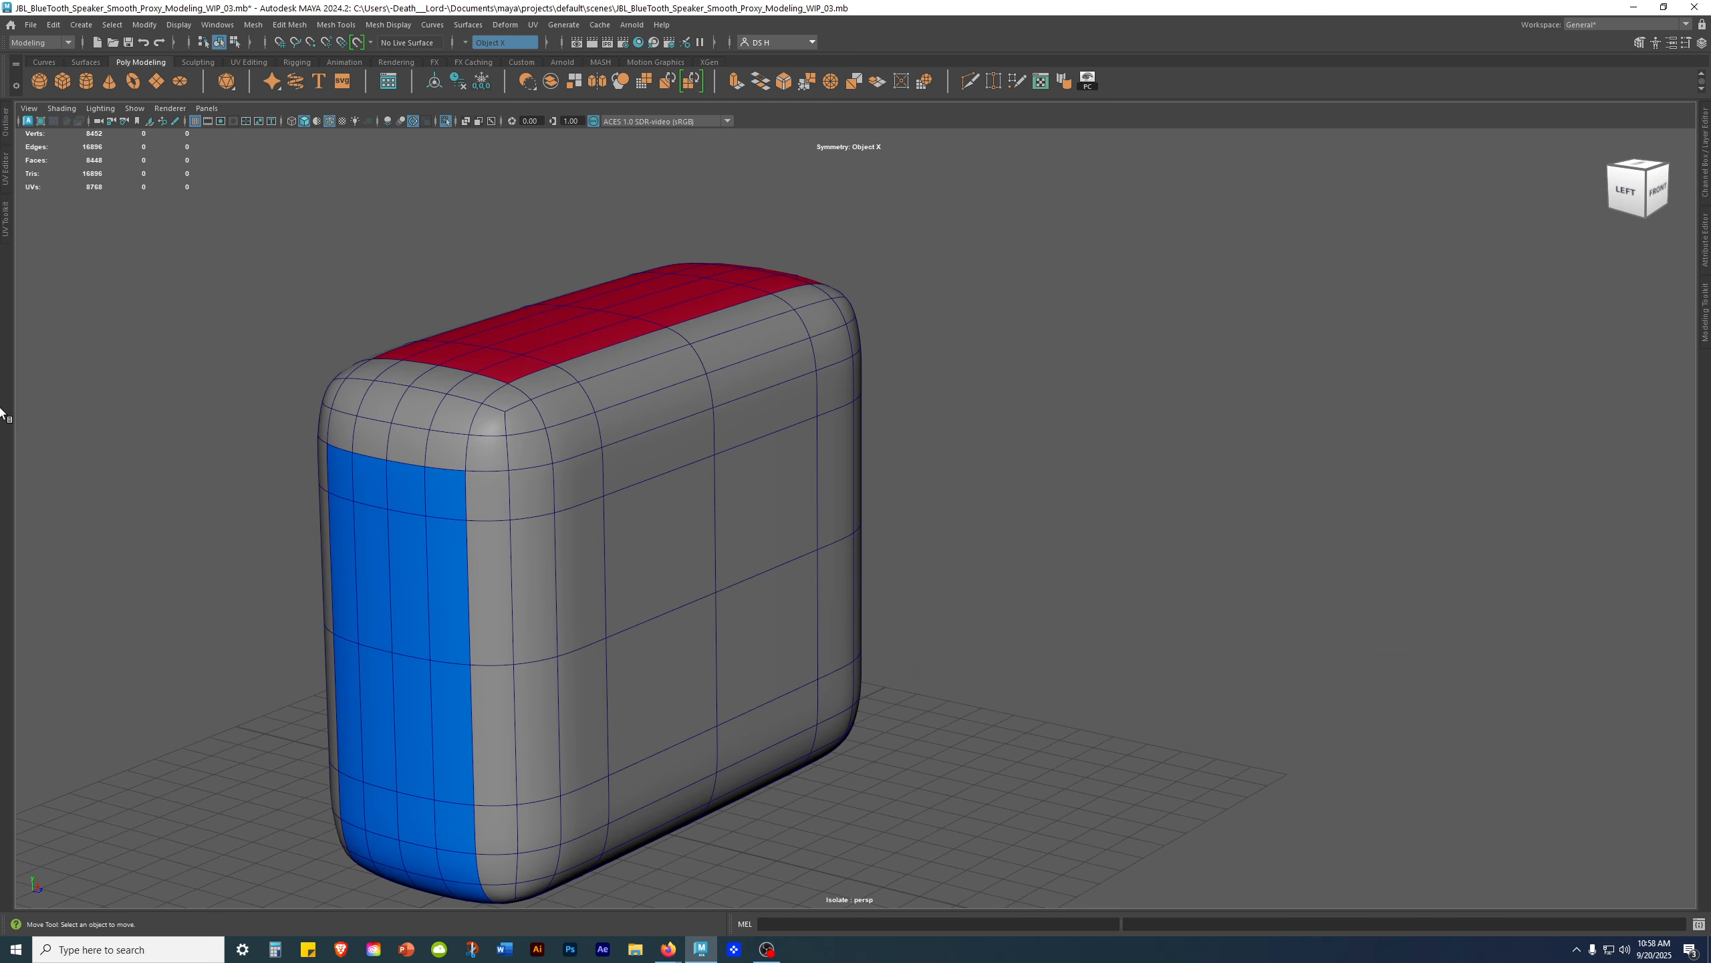
{"action": "left_click_drag", "start_coordinate": [896, 459], "coordinate": [647, 482], "text": "alt"}
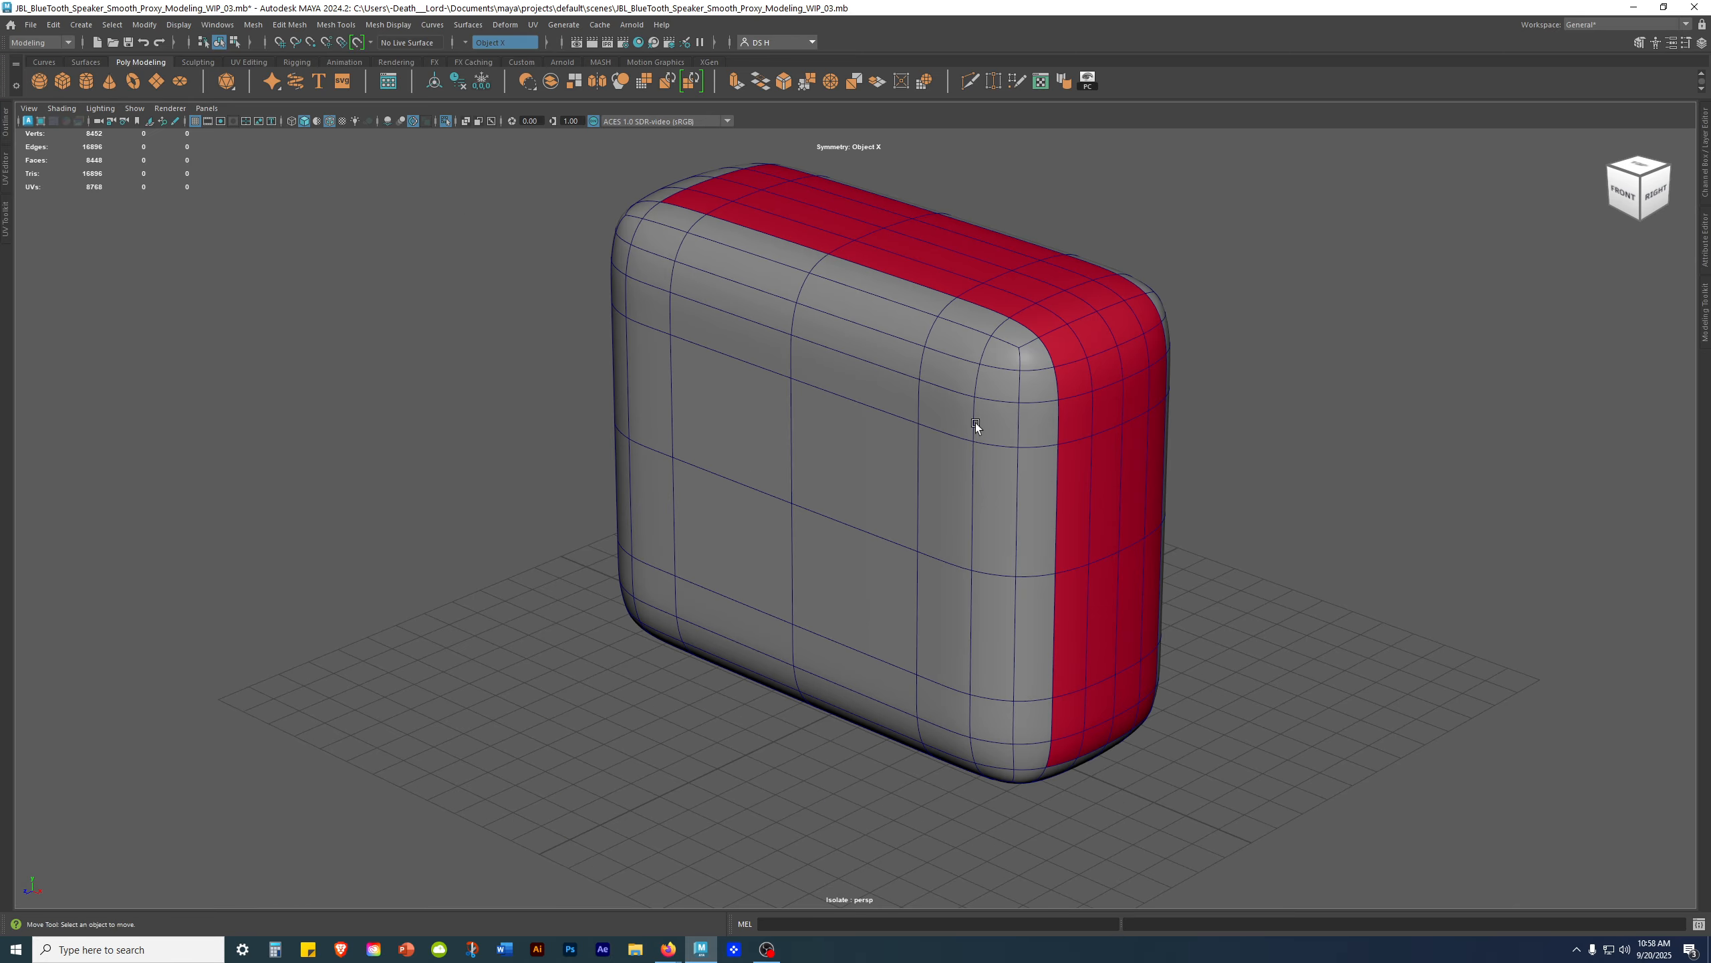
{"action": "middle_click_drag", "start_coordinate": [944, 401], "coordinate": [691, 435], "text": "alt"}
{"action": "right_click_drag", "start_coordinate": [700, 439], "coordinate": [739, 232], "text": "alt"}
Step: Hide the perspective grid, inspect the smoothed edge flow from below, the end and the back, and clear the edge selection
{"action": "left_click", "coordinate": [866, 492]}
{"action": "double_click", "coordinate": [704, 343]}
{"action": "right_click_drag", "start_coordinate": [1015, 405], "coordinate": [533, 427], "text": "alt"}
{"action": "left_click_drag", "start_coordinate": [533, 427], "coordinate": [710, 336], "text": "alt"}
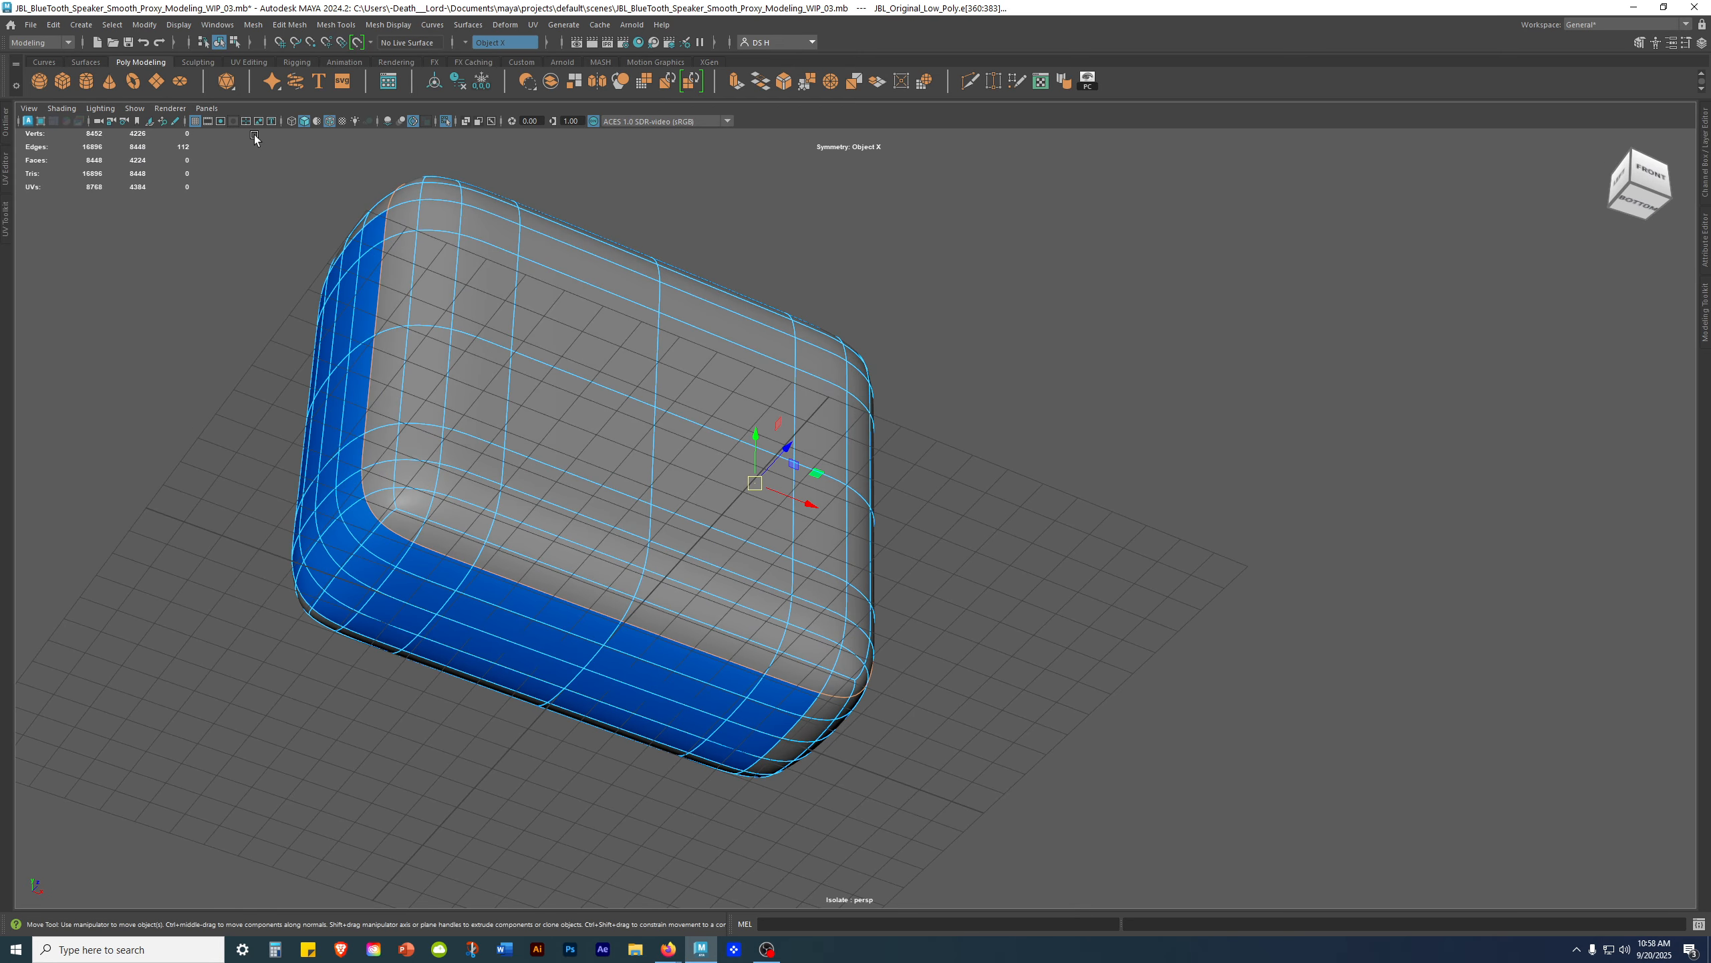
{"action": "left_click", "coordinate": [194, 121]}
{"action": "left_click_drag", "start_coordinate": [516, 332], "coordinate": [689, 393], "text": "alt"}
{"action": "left_click_drag", "start_coordinate": [1181, 277], "coordinate": [686, 285], "text": "alt"}
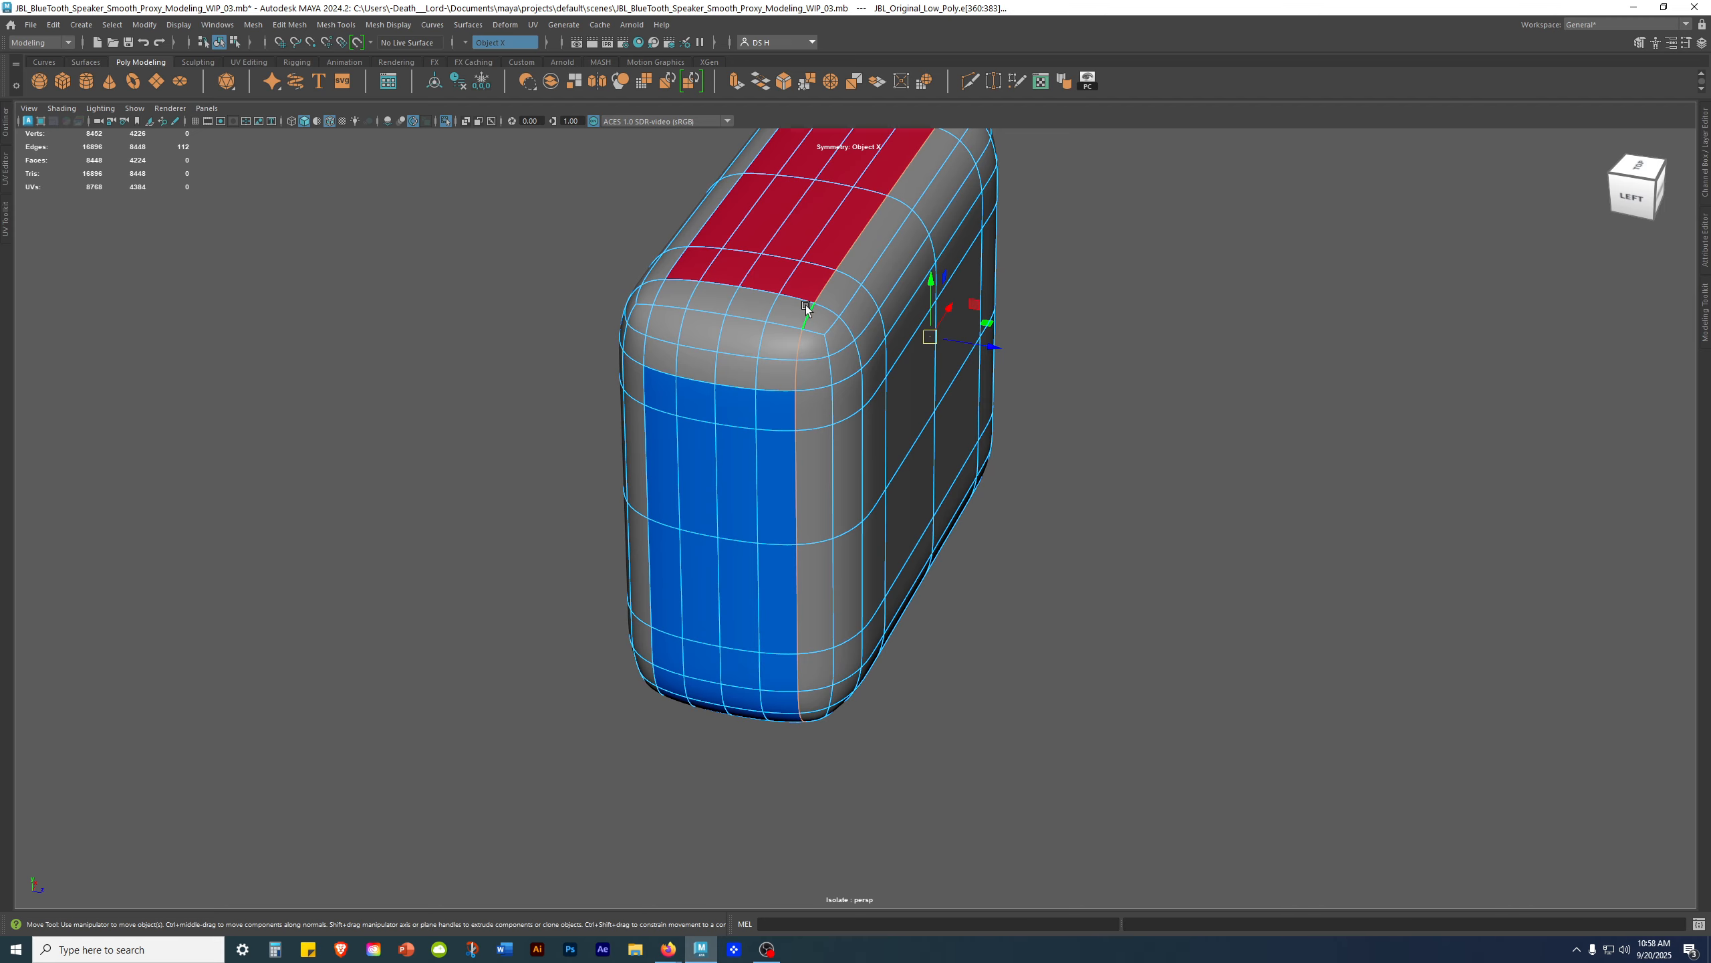
{"action": "left_click_drag", "start_coordinate": [914, 236], "coordinate": [876, 291], "text": "alt"}
{"action": "left_click", "coordinate": [859, 285]}
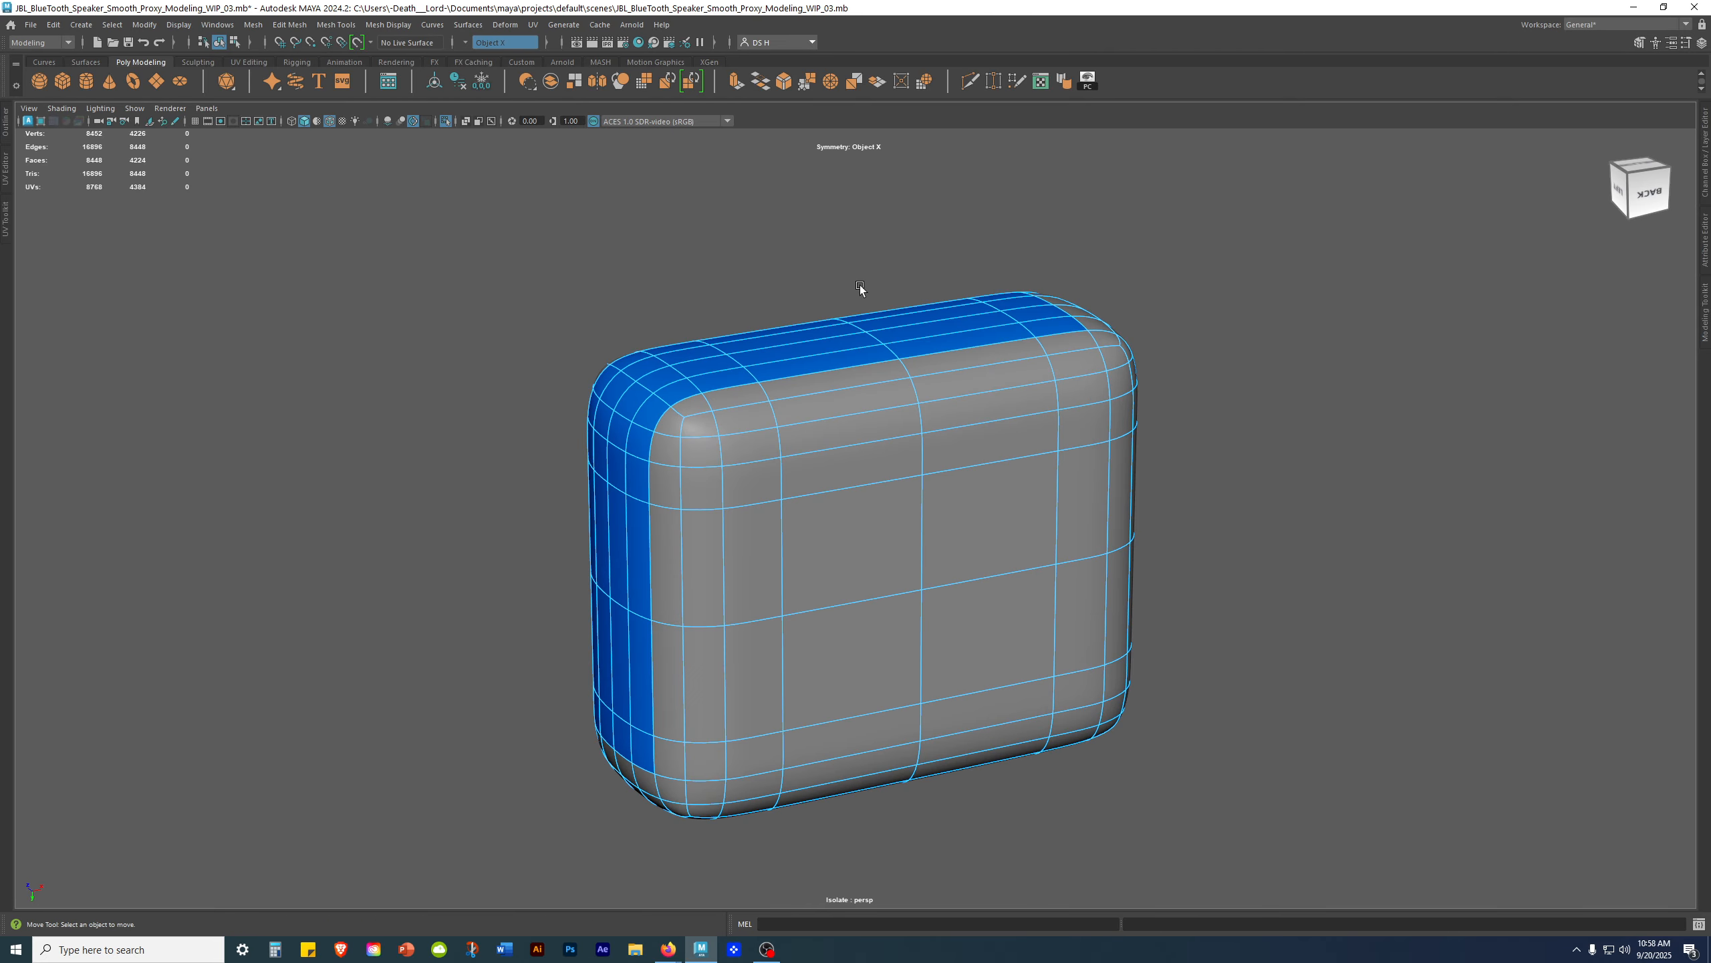
Step: Examine the smoothed speaker's front and blue end in object mode, with and without the mesh selected
{"action": "left_click", "coordinate": [882, 423]}
{"action": "left_click_drag", "start_coordinate": [1135, 241], "coordinate": [1075, 435], "text": "alt"}
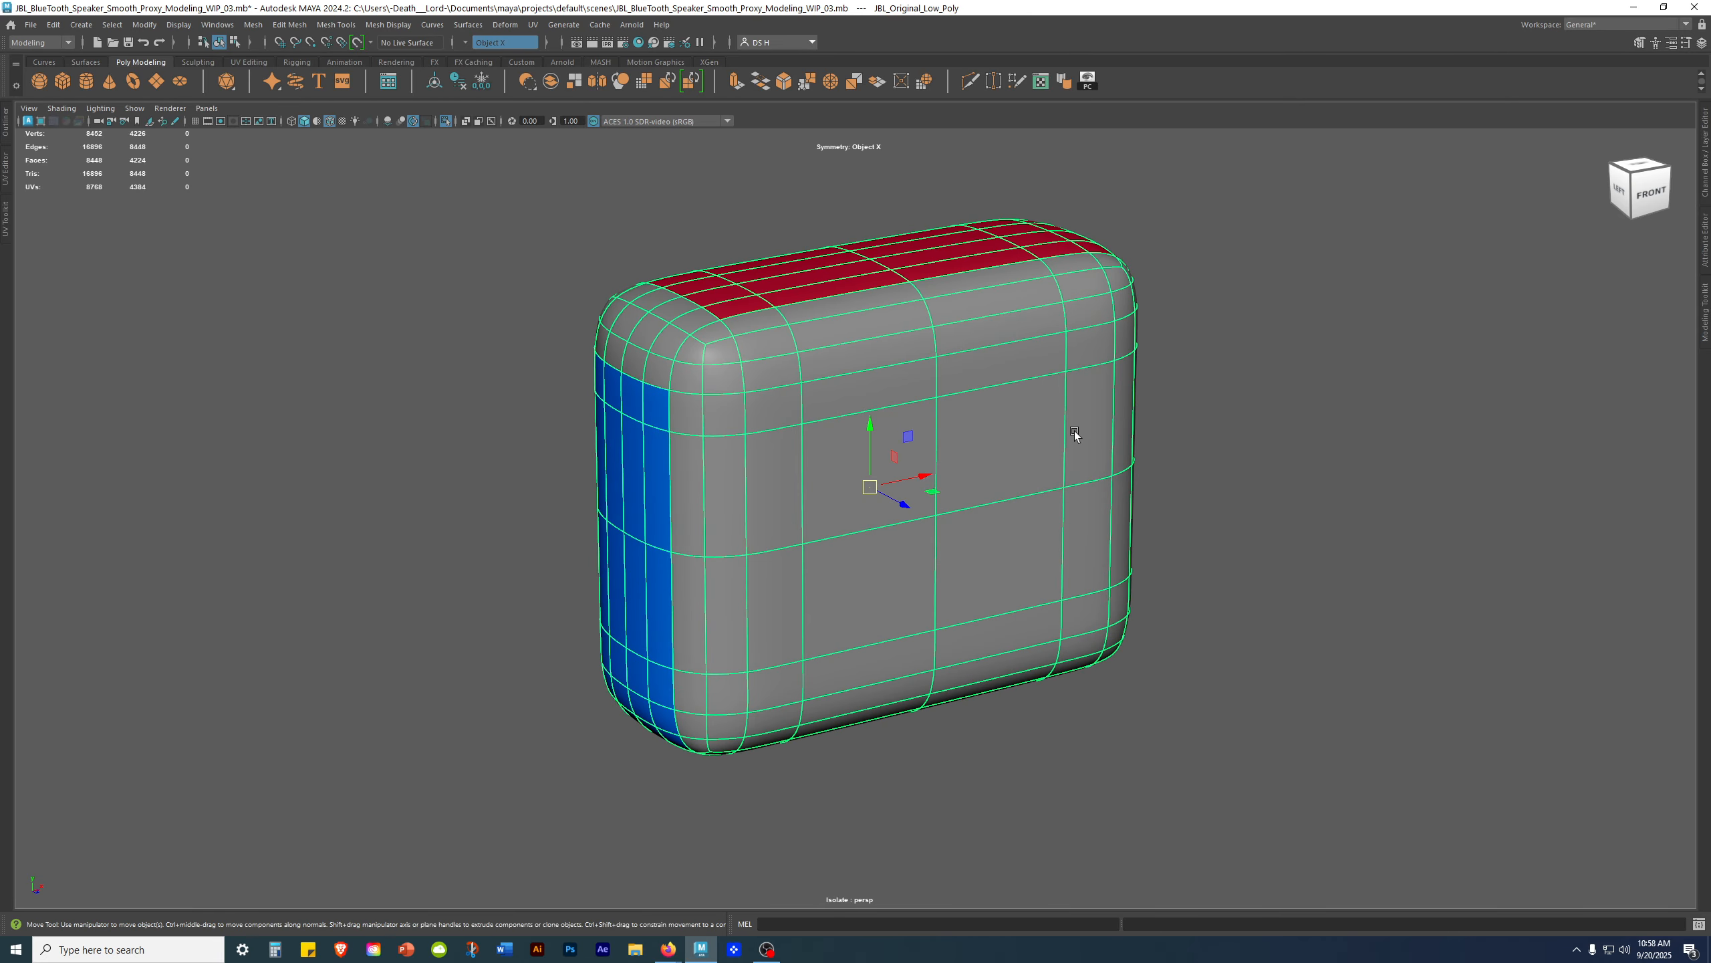
{"action": "left_click", "coordinate": [1364, 409]}
{"action": "left_click_drag", "start_coordinate": [1340, 412], "coordinate": [1179, 393], "text": "alt"}
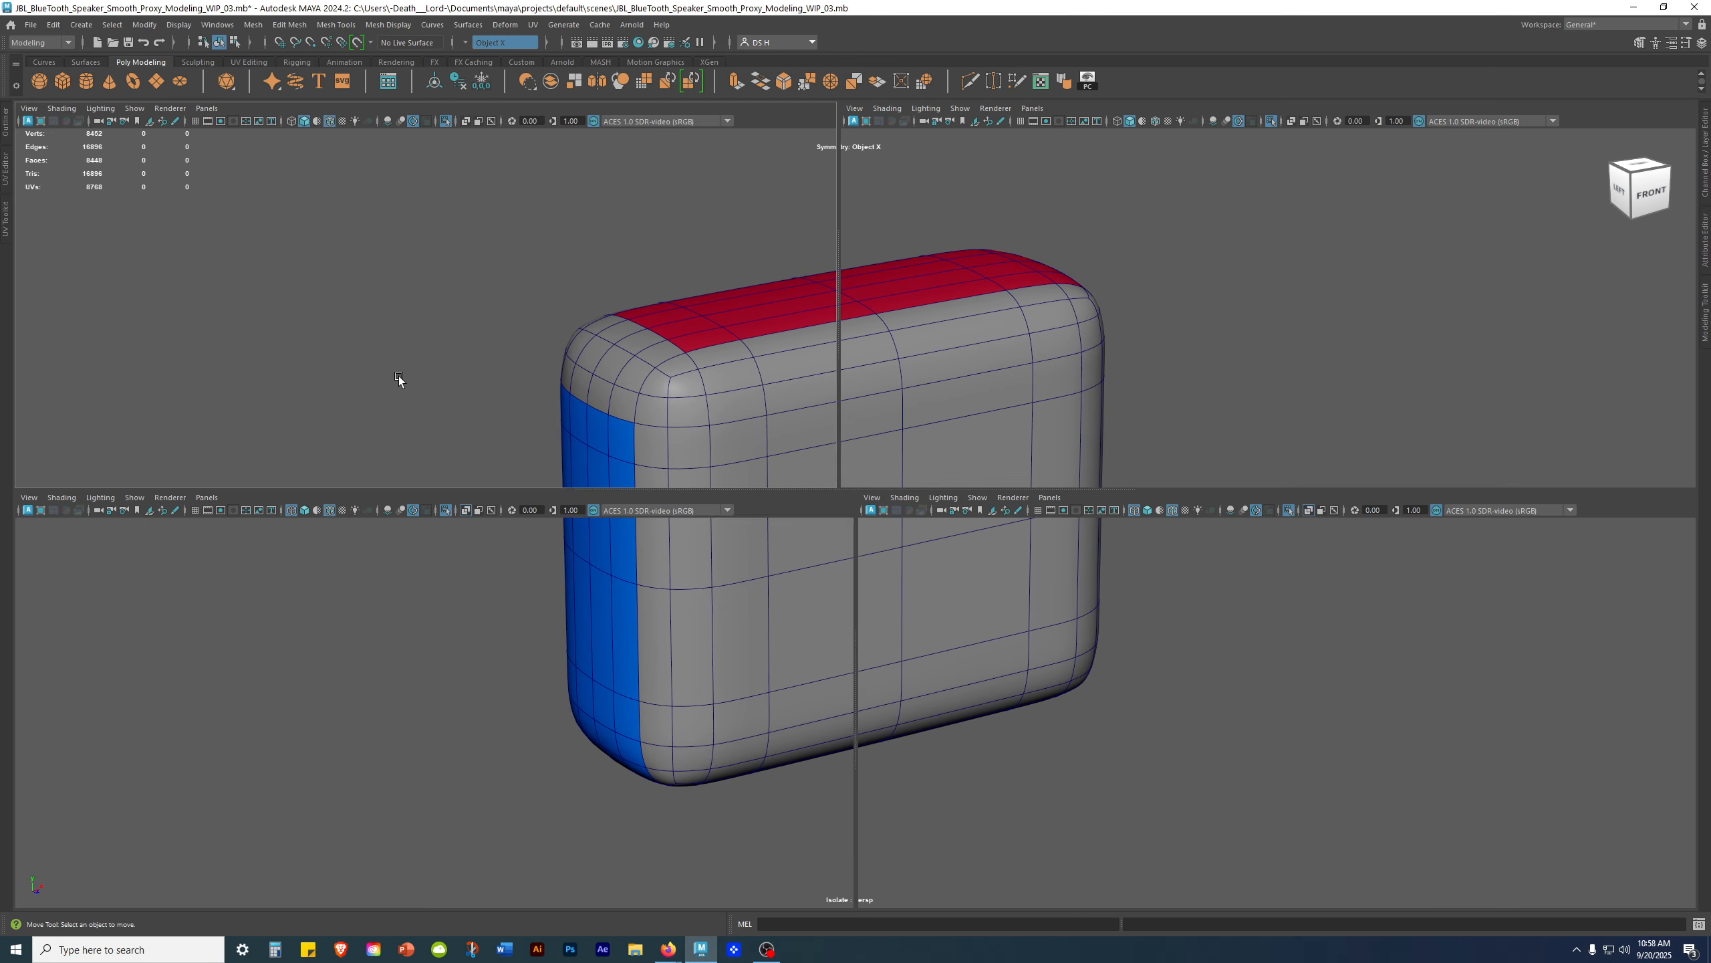
{"action": "key", "text": "space"}
{"action": "key", "text": "space"}
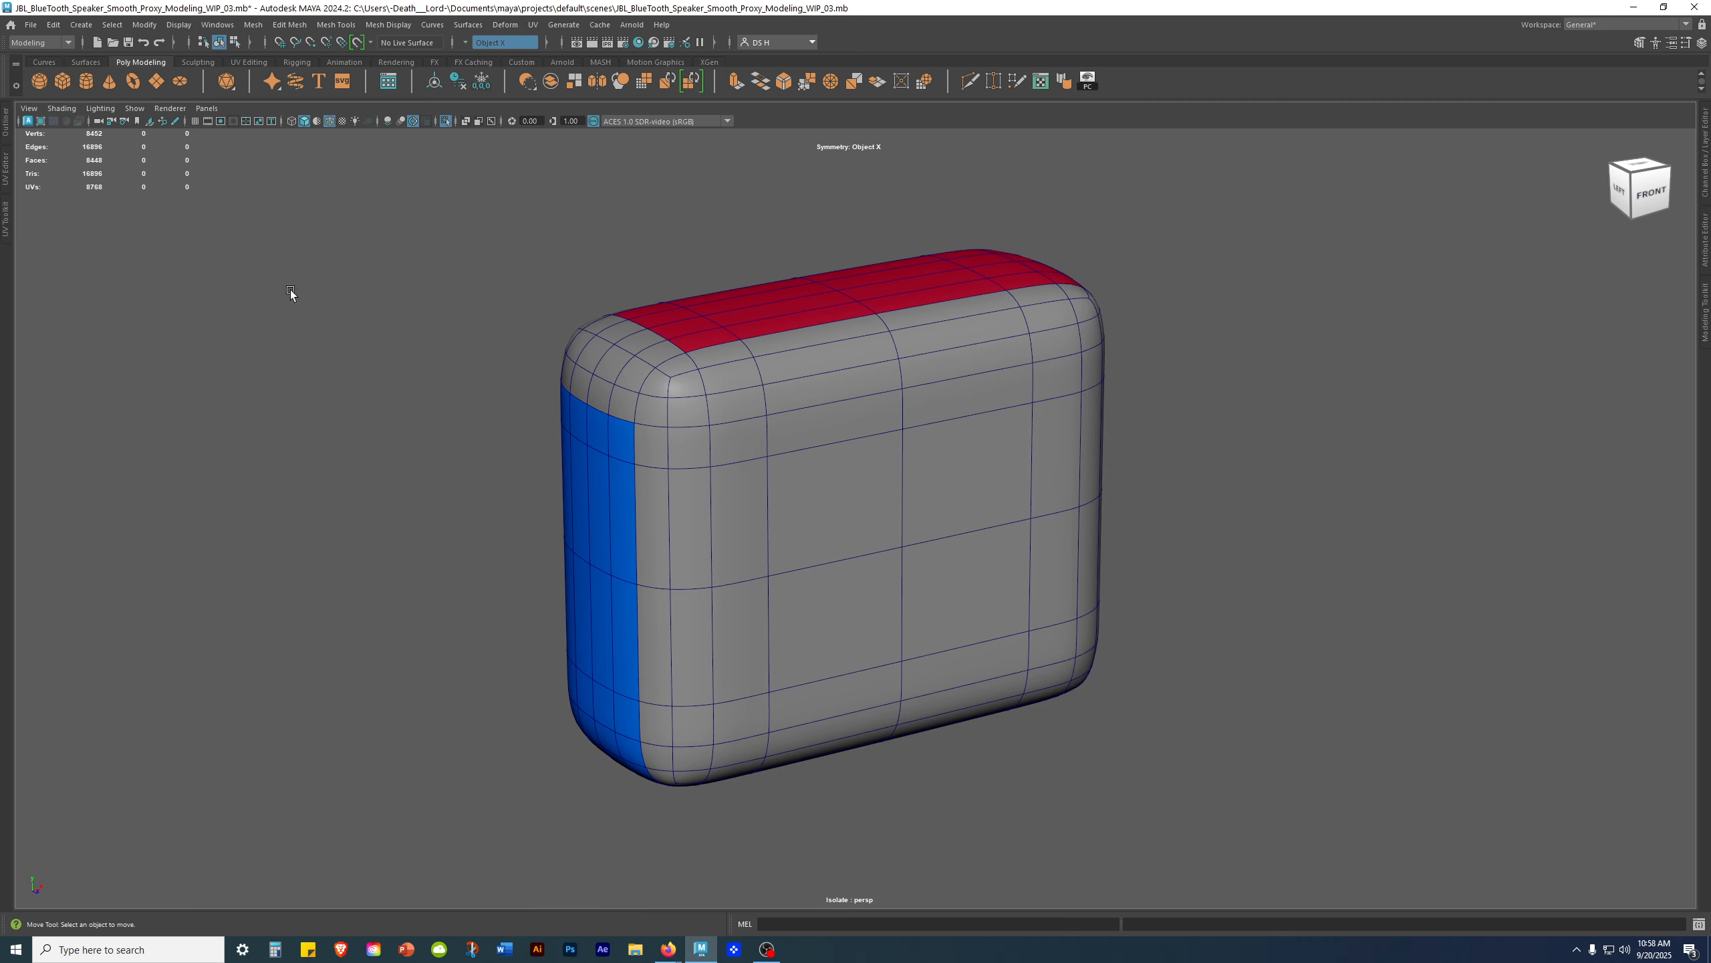
{"action": "left_click_drag", "start_coordinate": [699, 464], "coordinate": [823, 559], "text": "alt"}
{"action": "left_click", "coordinate": [823, 561]}
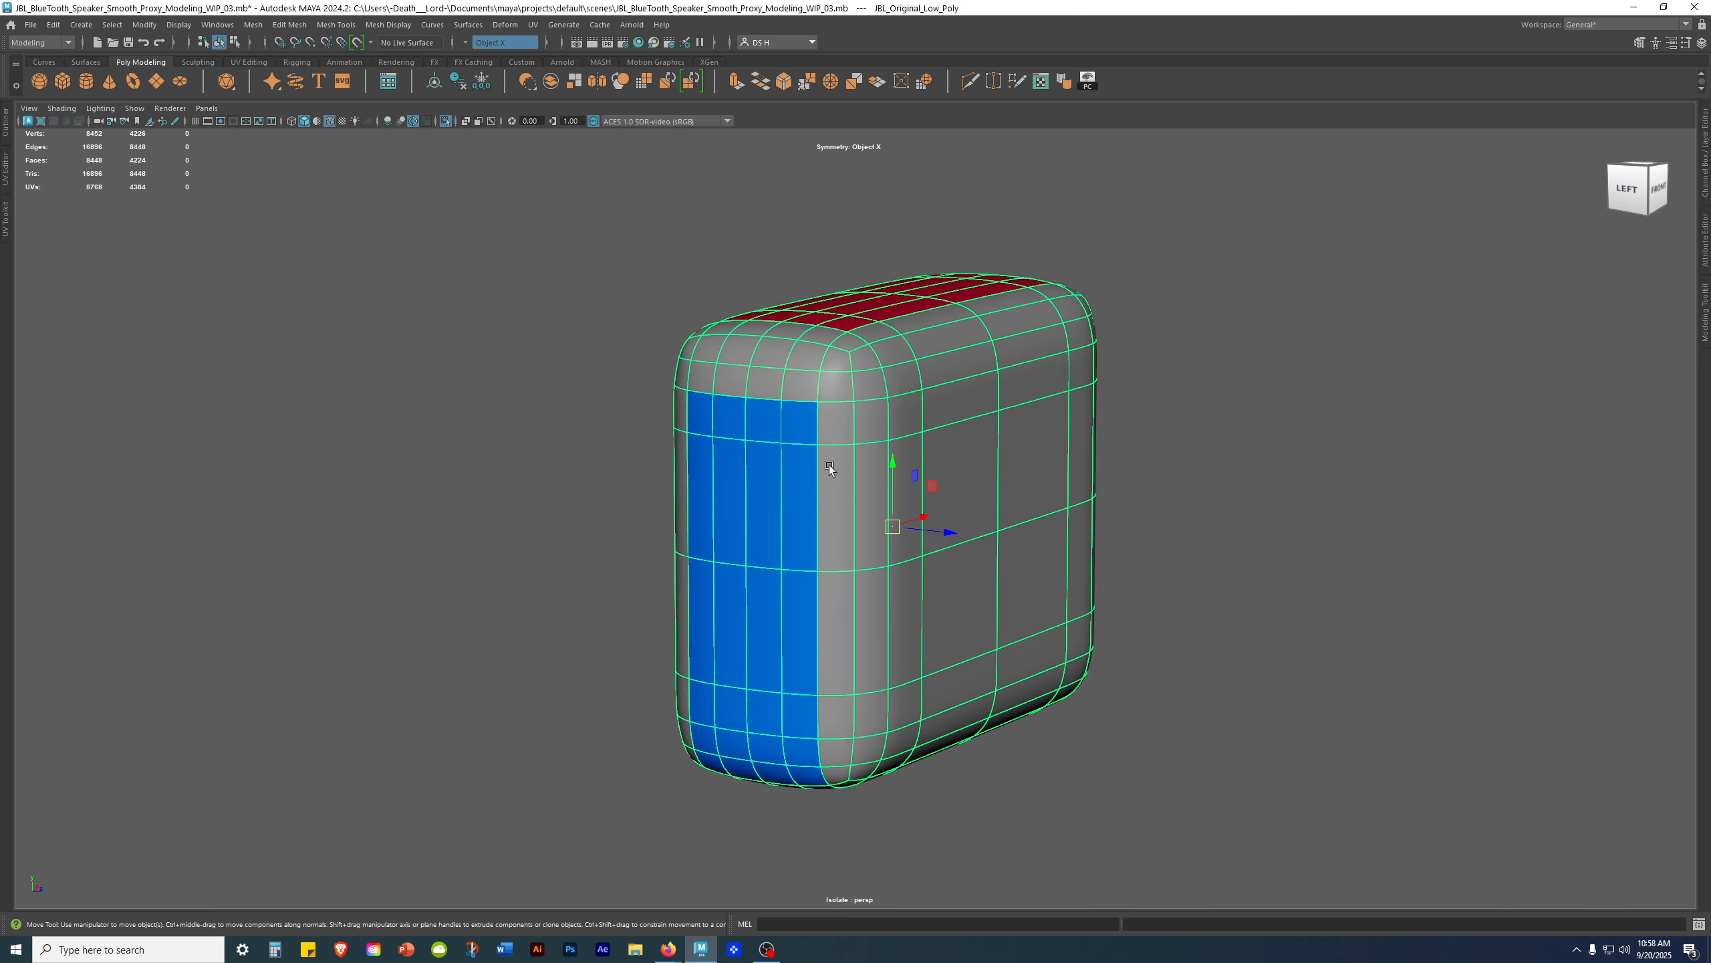
{"action": "left_click", "coordinate": [1245, 433]}
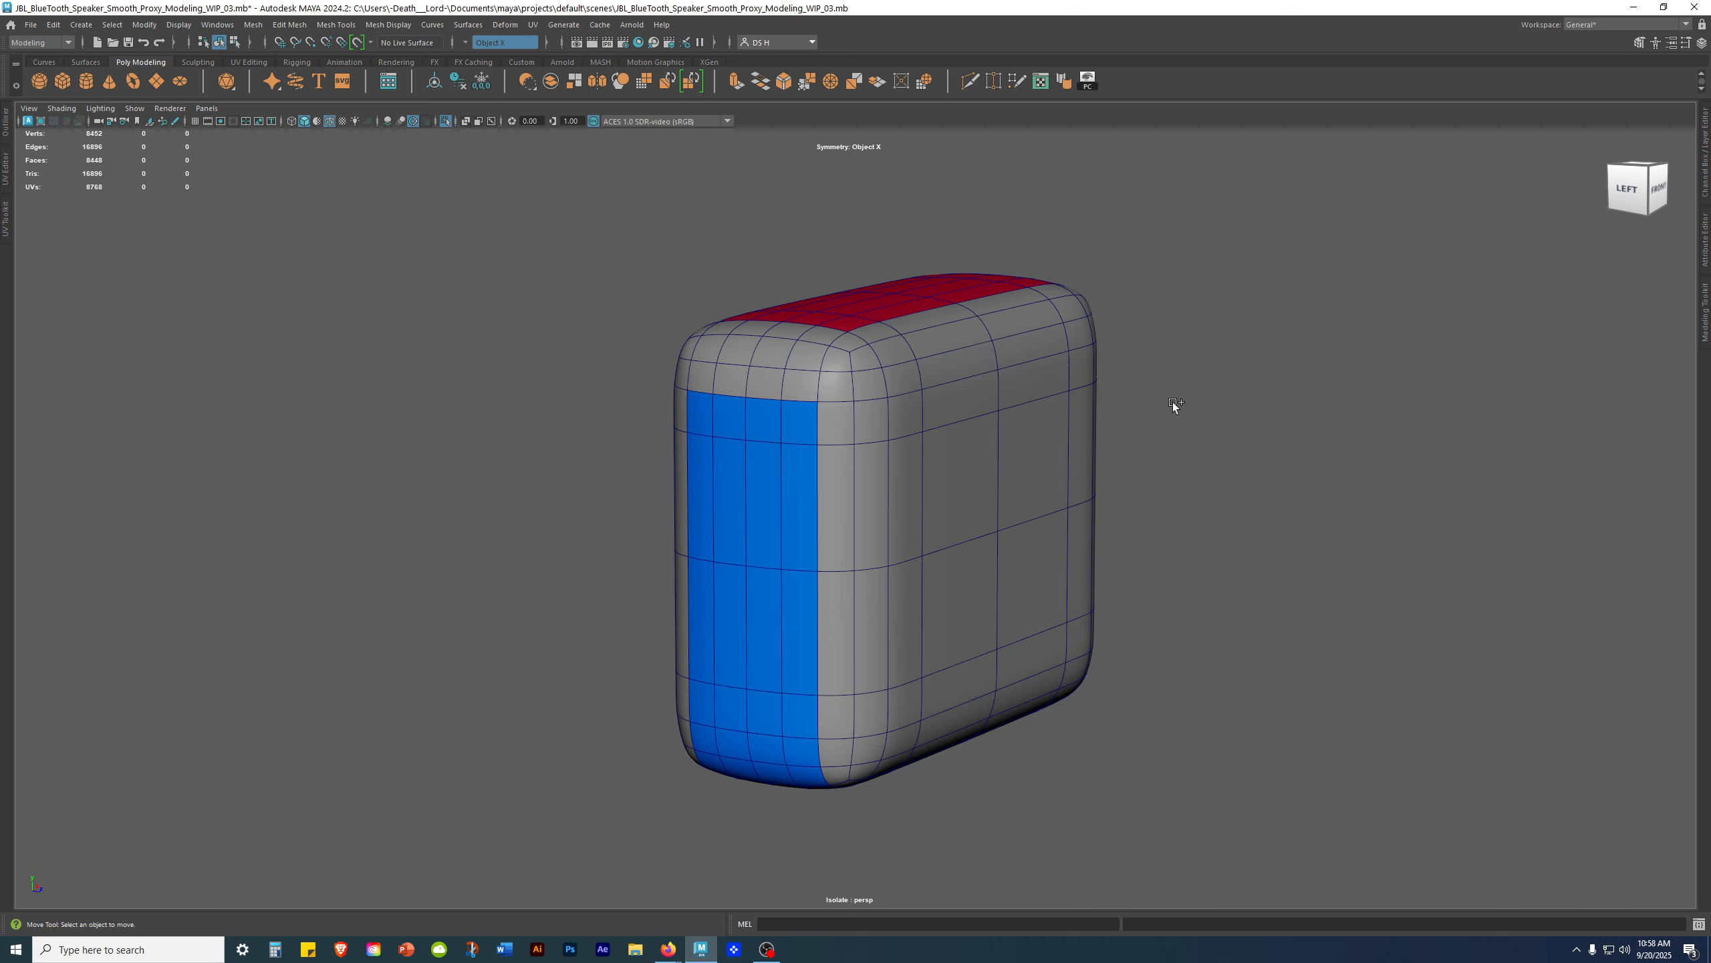
Step: Save the scene as a new file named JBL_BlueTooth_Speaker_Smooth_Proxy_With_UV_Layout_WIP
{"action": "key", "text": "ctrl+shift+s"}
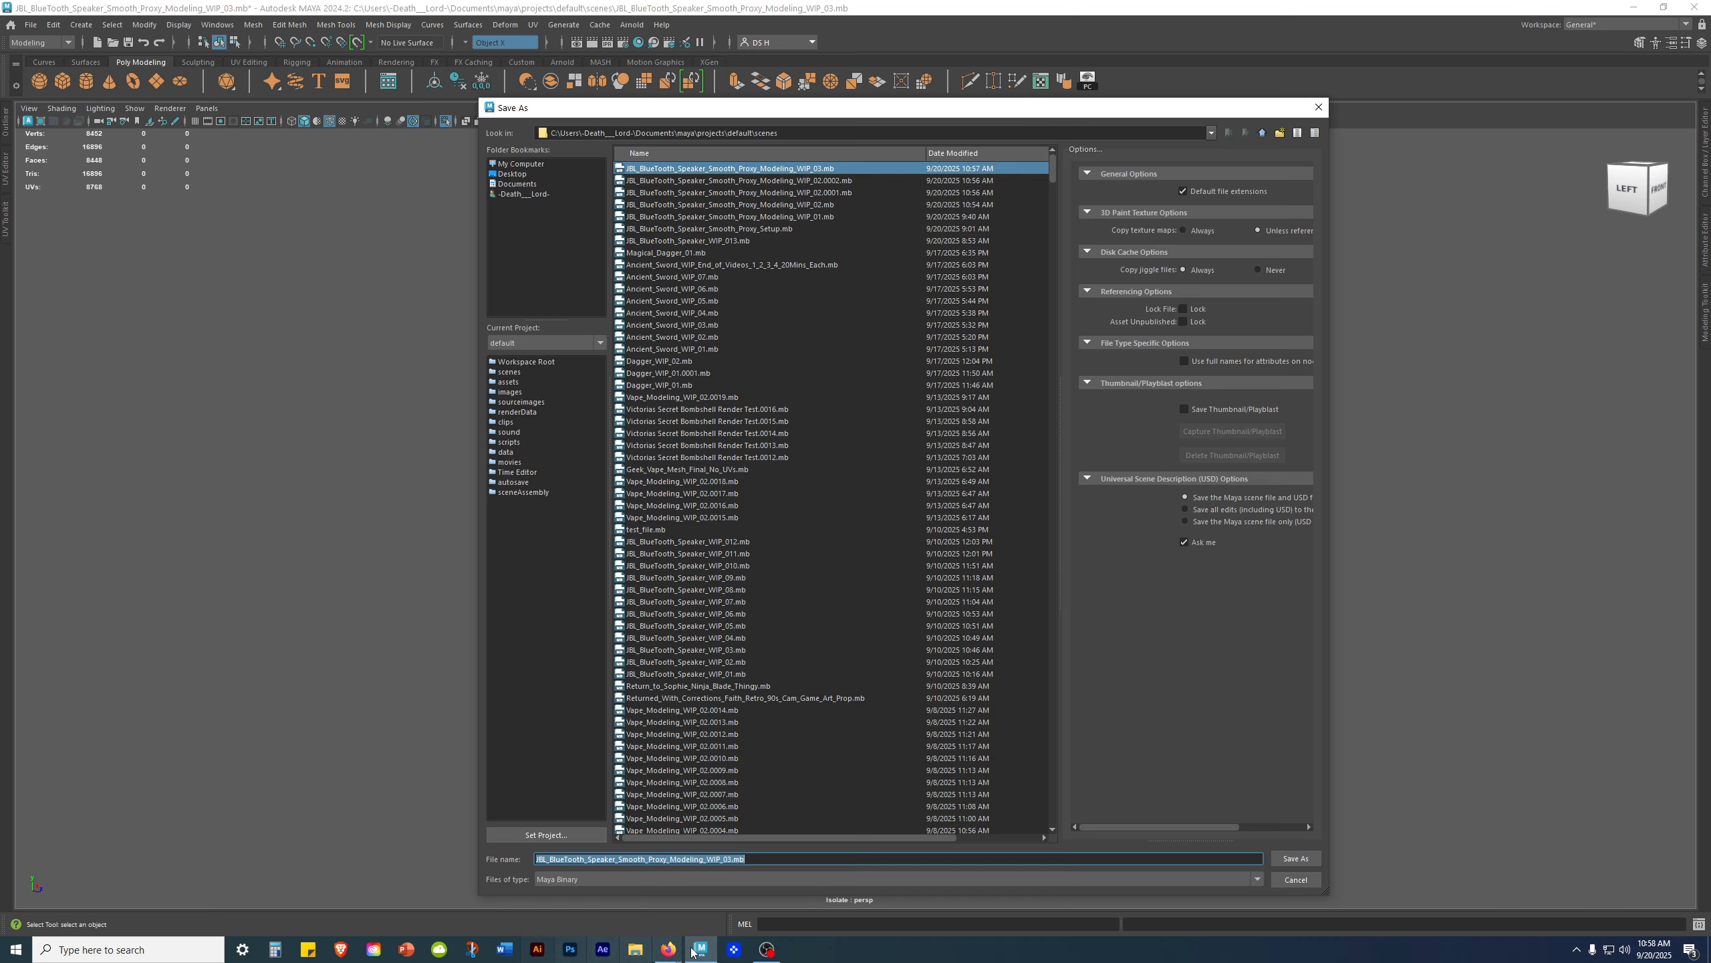
{"action": "left_click", "coordinate": [705, 859]}
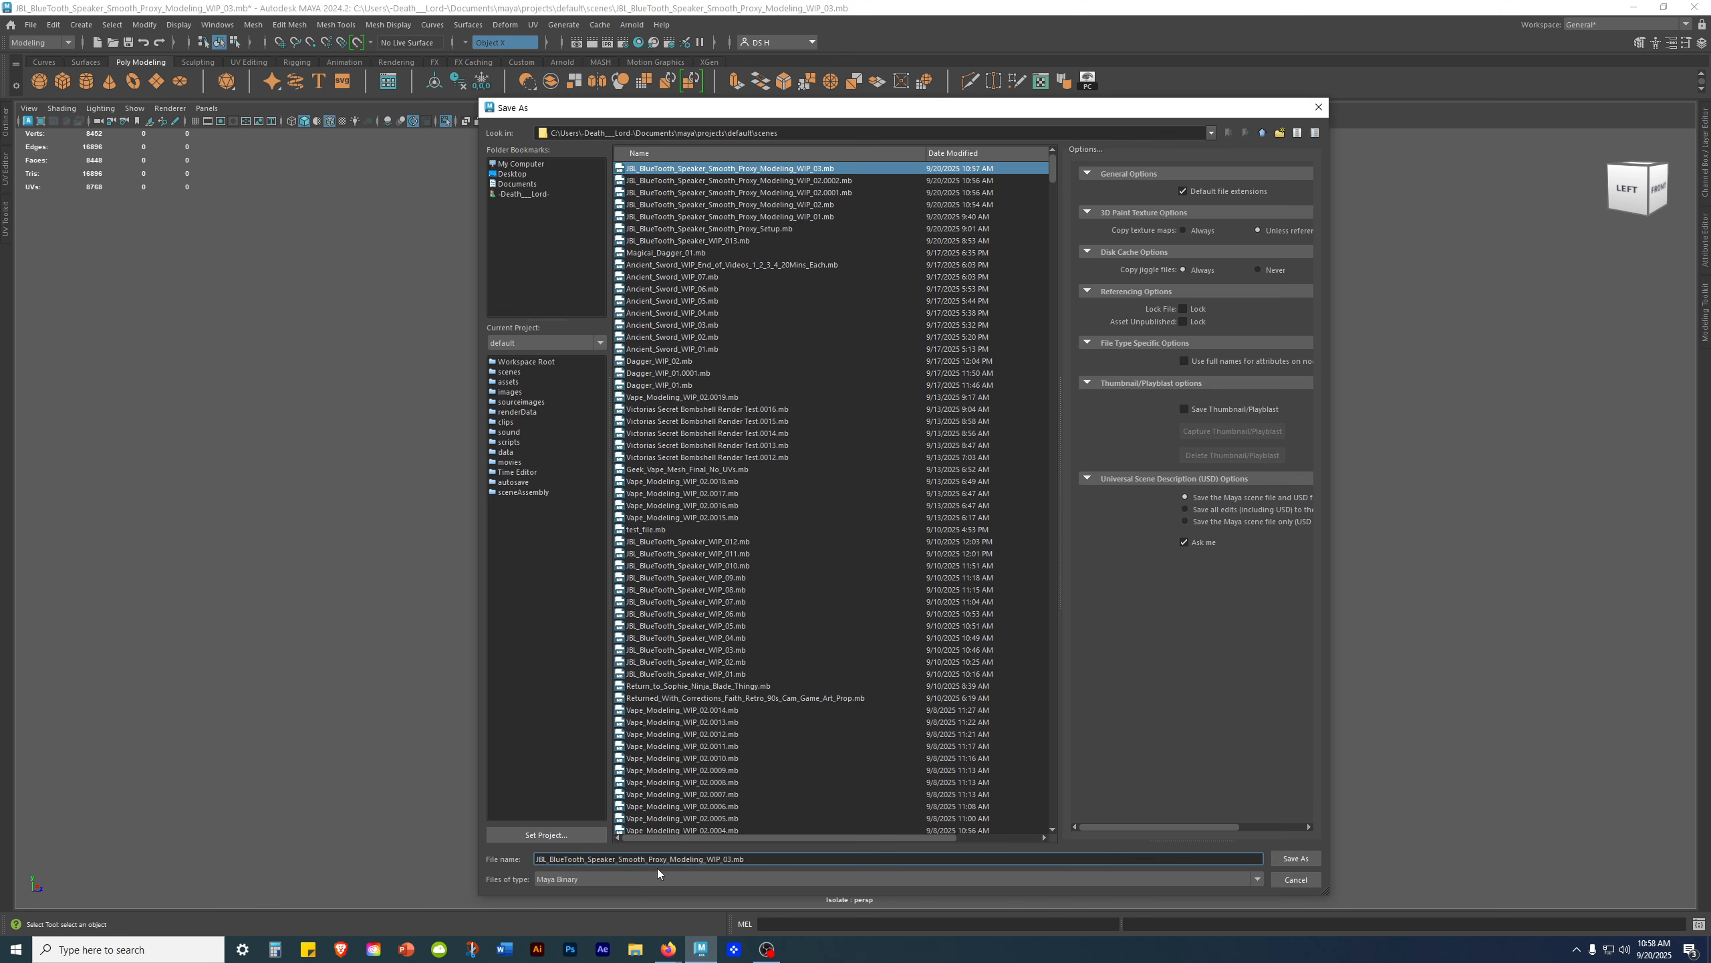
{"action": "left_click_drag", "start_coordinate": [671, 859], "coordinate": [807, 855]}
{"action": "type", "text": "With"}
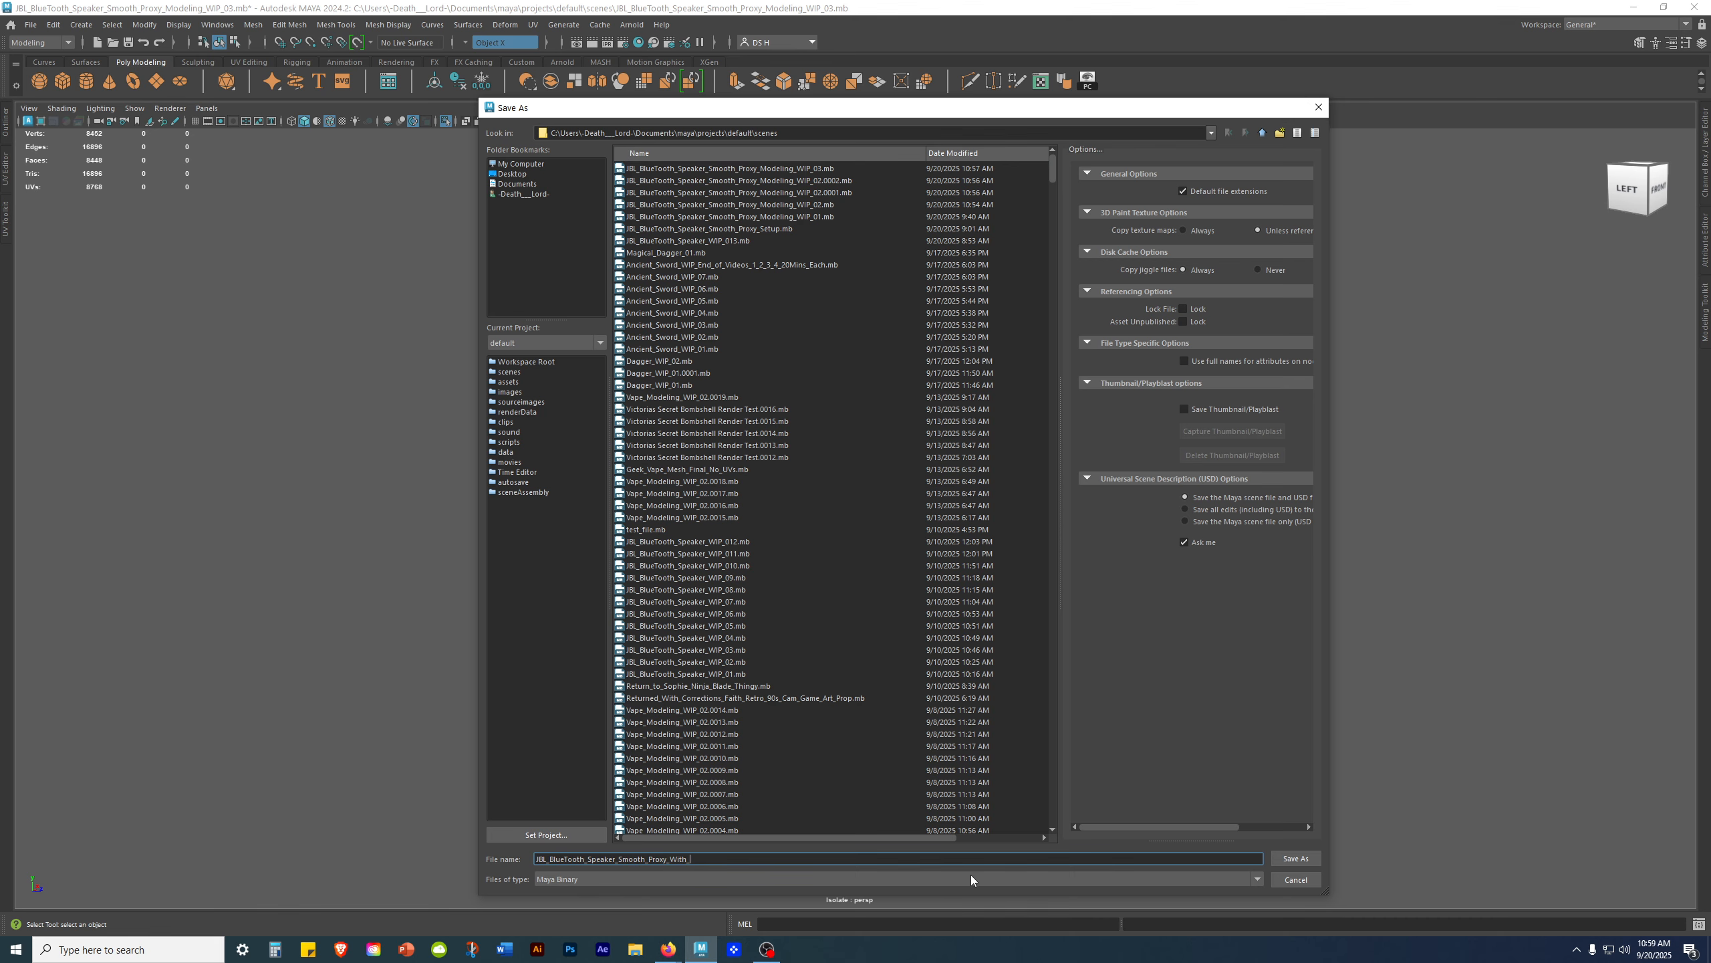
{"action": "type", "text": "_UV_Layout_WIP"}
{"action": "key", "text": "Return"}
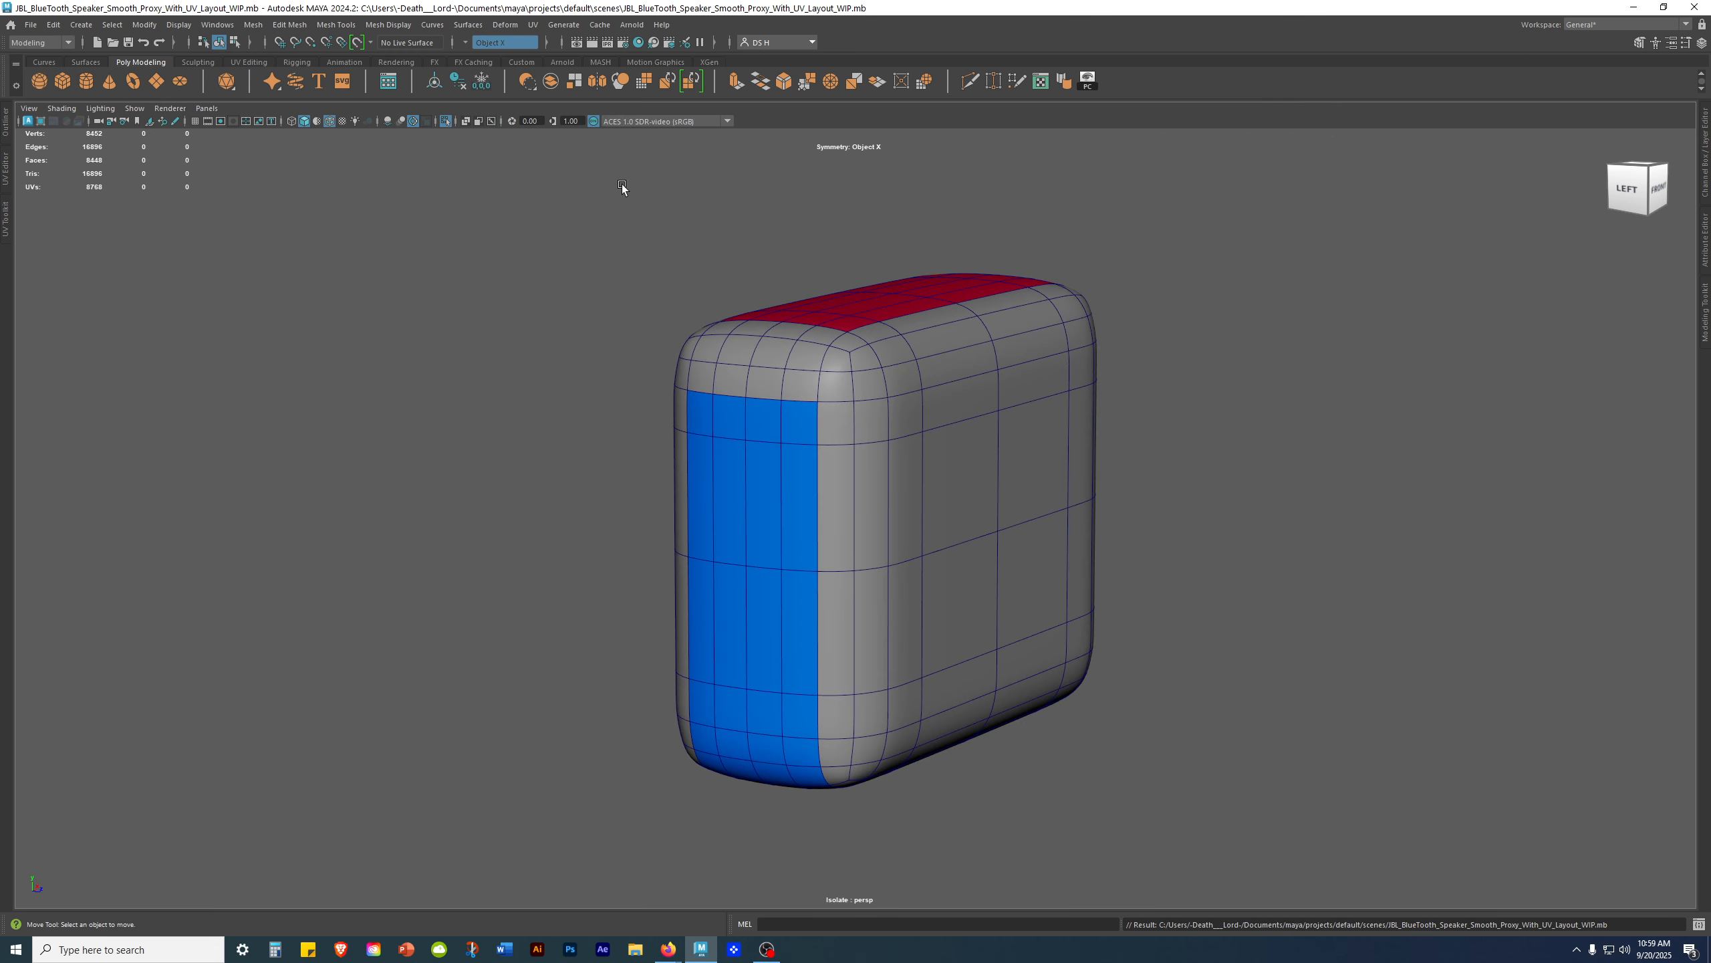
Step: Examine the speaker's rounded upper corner at the blue end up close and the front face from farther away
{"action": "left_click_drag", "start_coordinate": [1055, 381], "coordinate": [970, 462], "text": "alt"}
{"action": "right_click_drag", "start_coordinate": [970, 463], "coordinate": [1310, 451], "text": "alt"}
{"action": "left_click", "coordinate": [960, 272]}
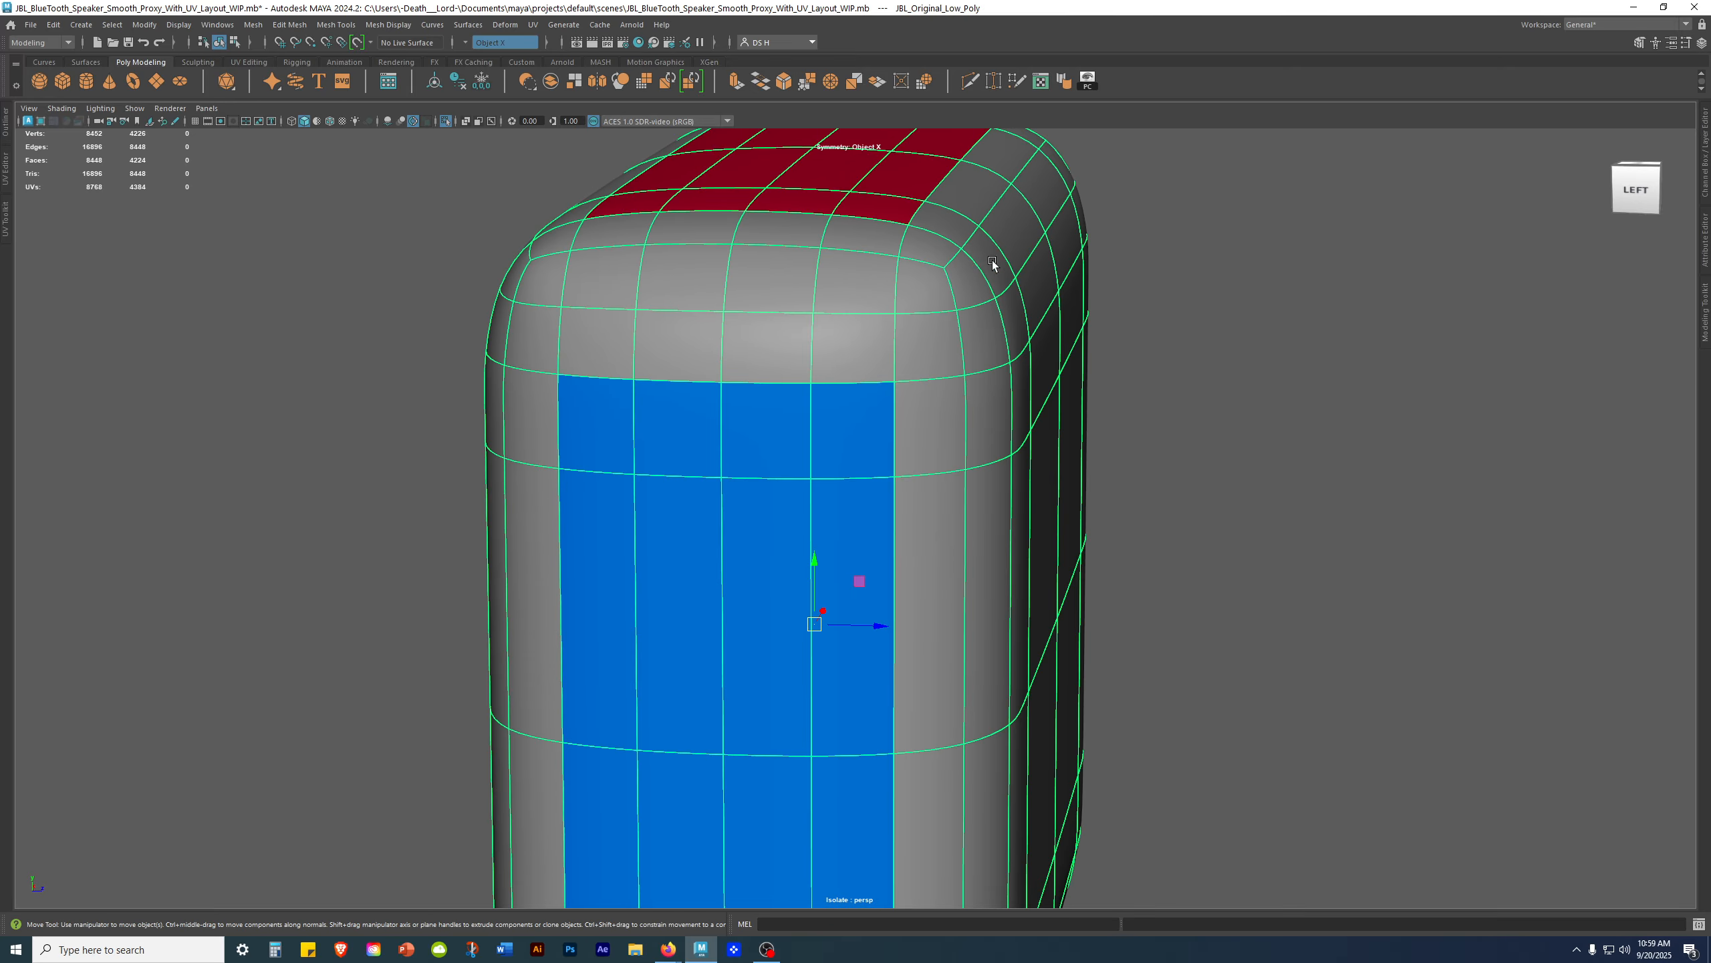
{"action": "left_click_drag", "start_coordinate": [1219, 462], "coordinate": [1003, 478], "text": "alt"}
{"action": "right_click_drag", "start_coordinate": [1003, 478], "coordinate": [504, 479], "text": "alt"}
{"action": "left_click", "coordinate": [1386, 453]}
{"action": "left_click", "coordinate": [998, 407]}
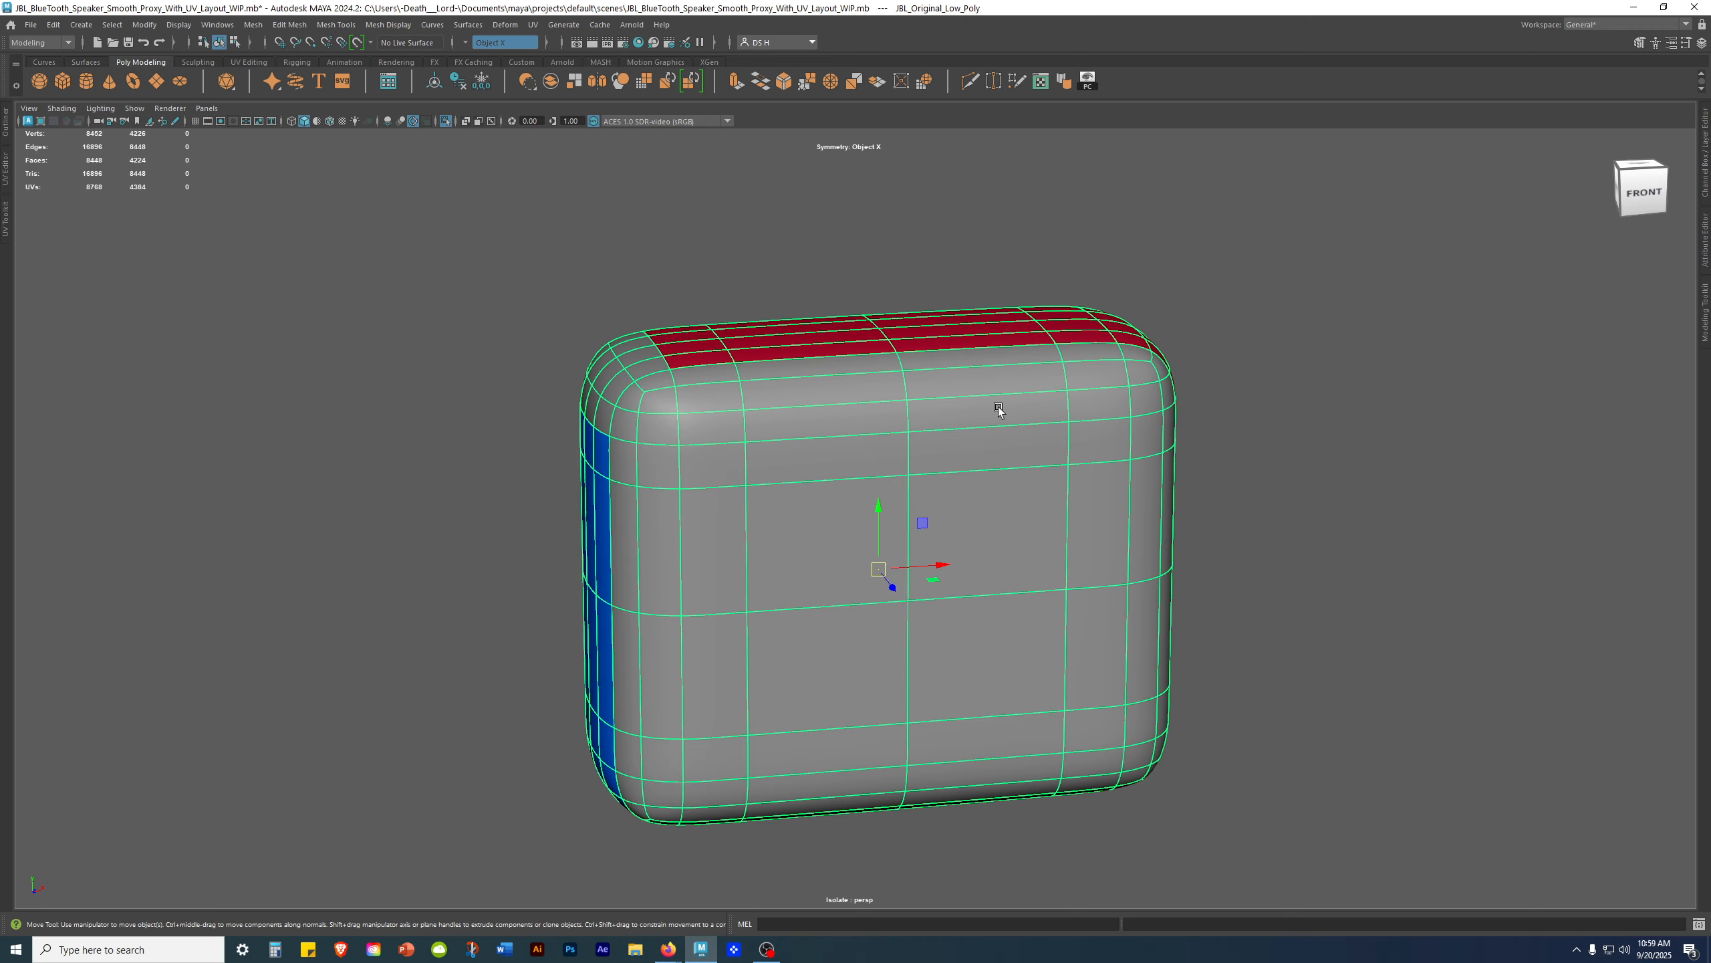
Step: Turn off the wireframe overlay on the shaded speaker, clear the selection, and view its smooth surface from the side
{"action": "right_click_drag", "start_coordinate": [917, 372], "coordinate": [909, 341]}
{"action": "left_click_drag", "start_coordinate": [909, 341], "coordinate": [1452, 456], "text": "alt"}
{"action": "right_click_drag", "start_coordinate": [825, 398], "coordinate": [1269, 216]}
{"action": "left_click", "coordinate": [1231, 436]}
{"action": "left_click_drag", "start_coordinate": [1230, 436], "coordinate": [1115, 396], "text": "alt"}
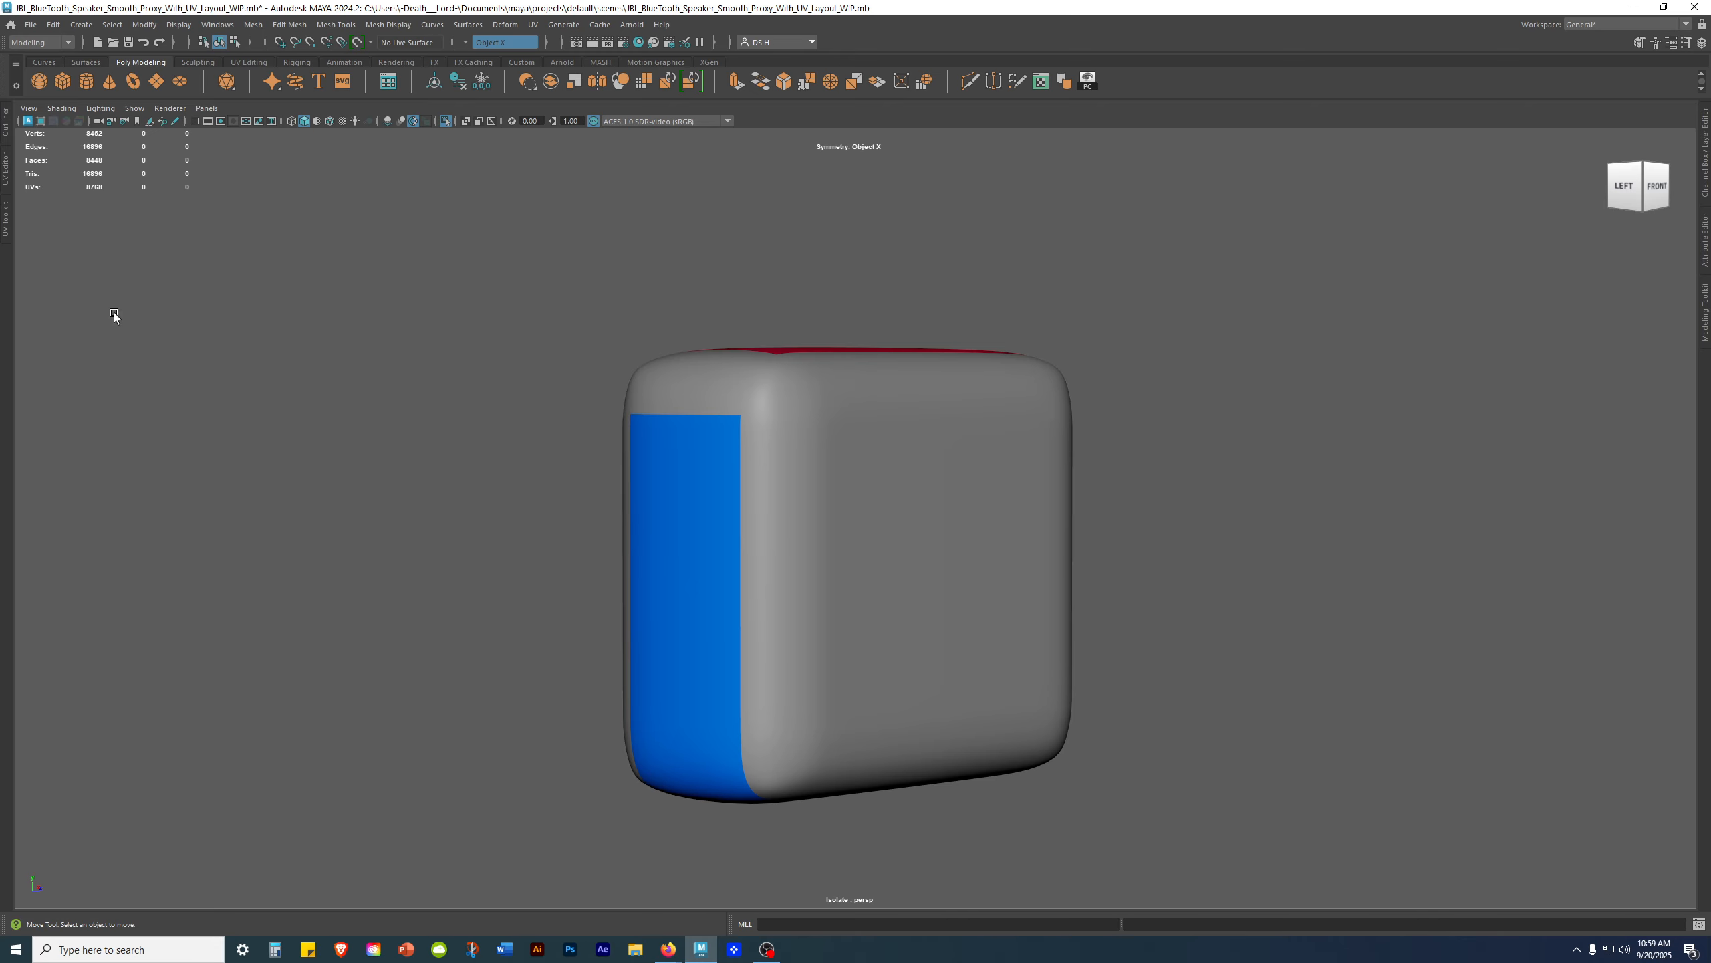
Step: Undock the UV Editor and UV Toolkit from the workspace and close both
{"action": "left_click", "coordinate": [4, 168]}
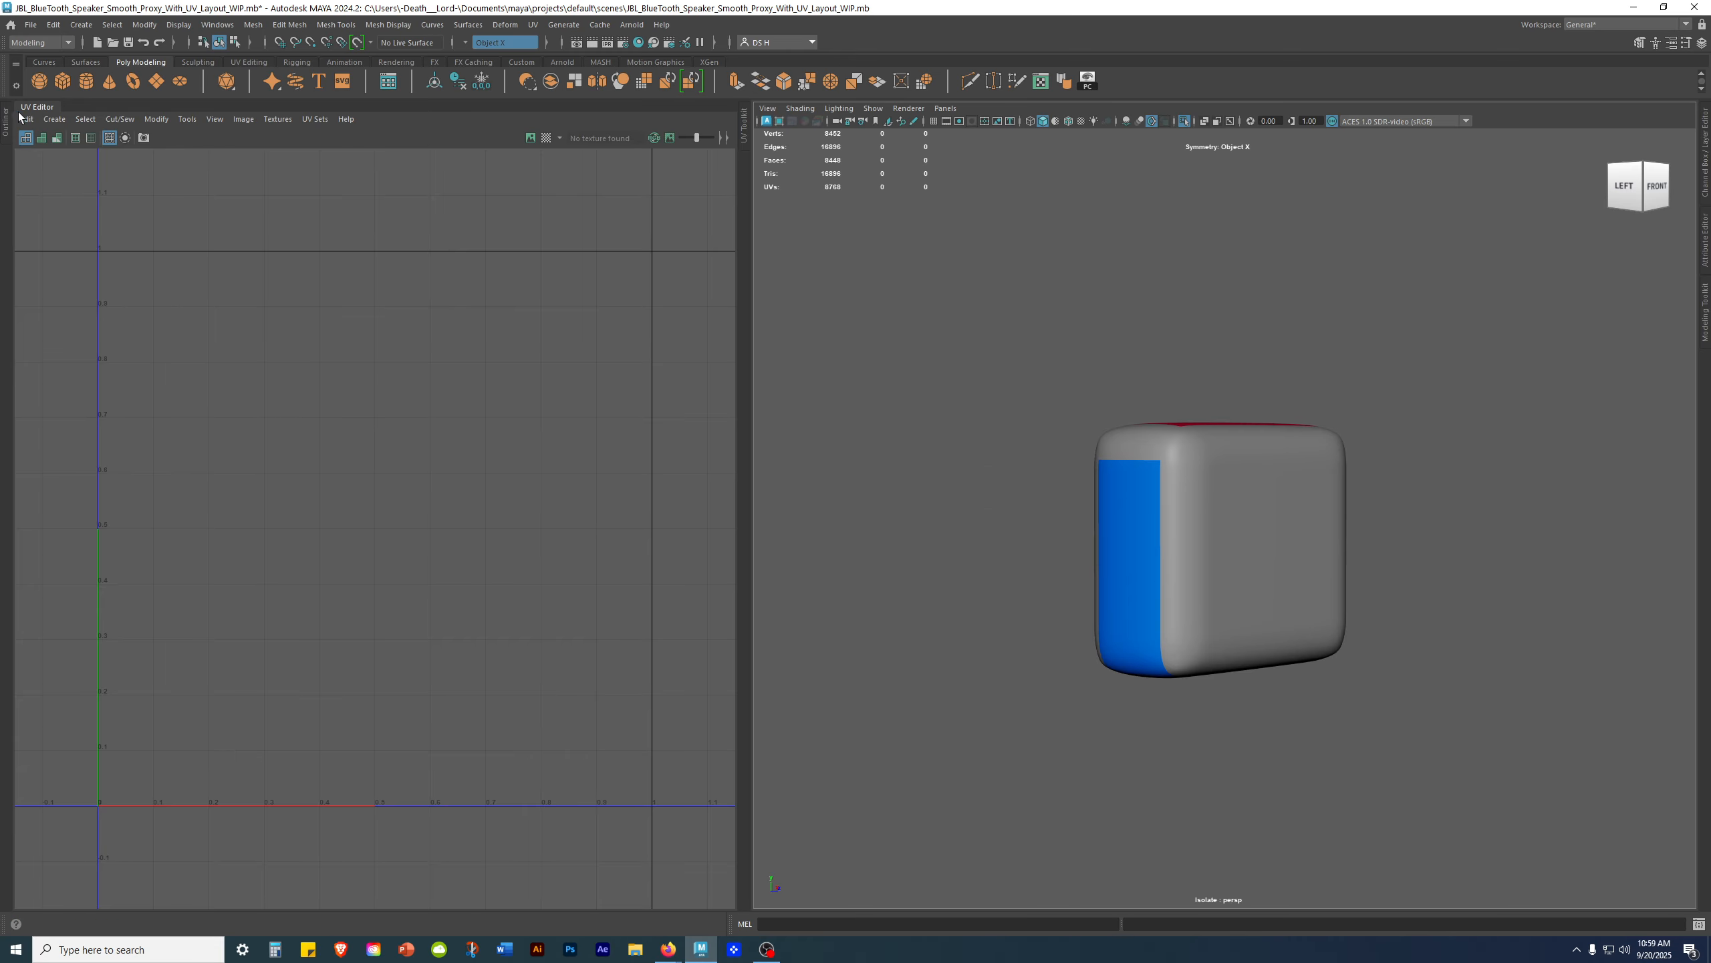
{"action": "left_click", "coordinate": [745, 125]}
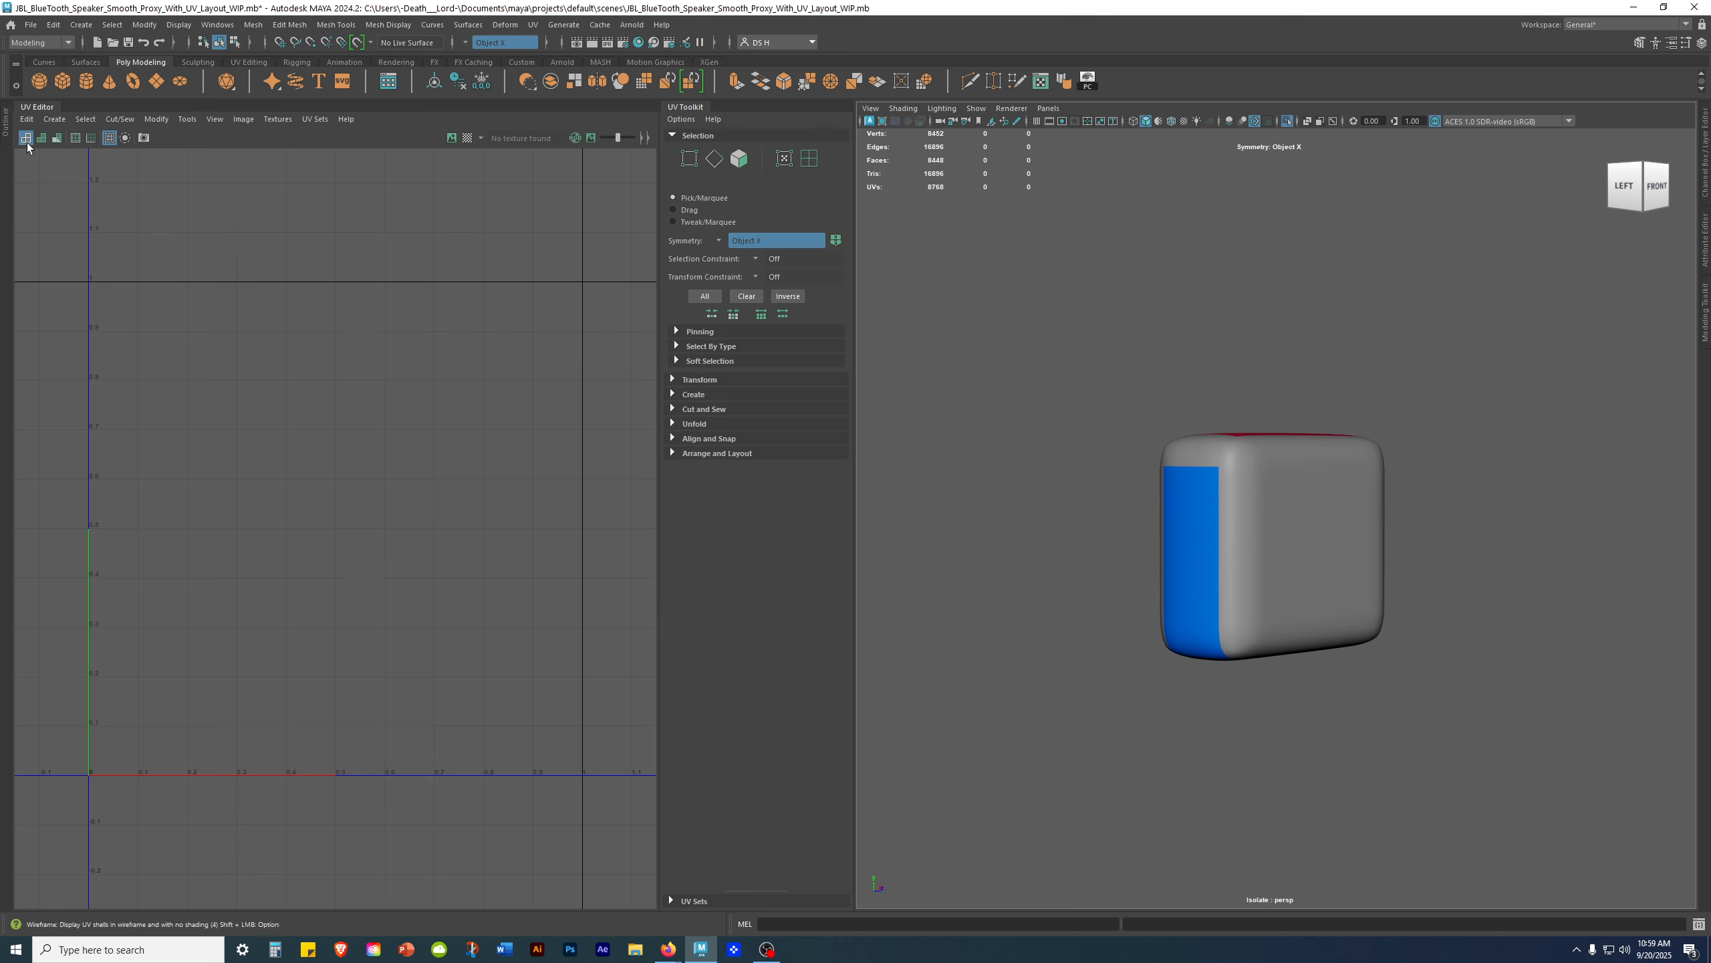
{"action": "left_click_drag", "start_coordinate": [38, 106], "coordinate": [54, 283]}
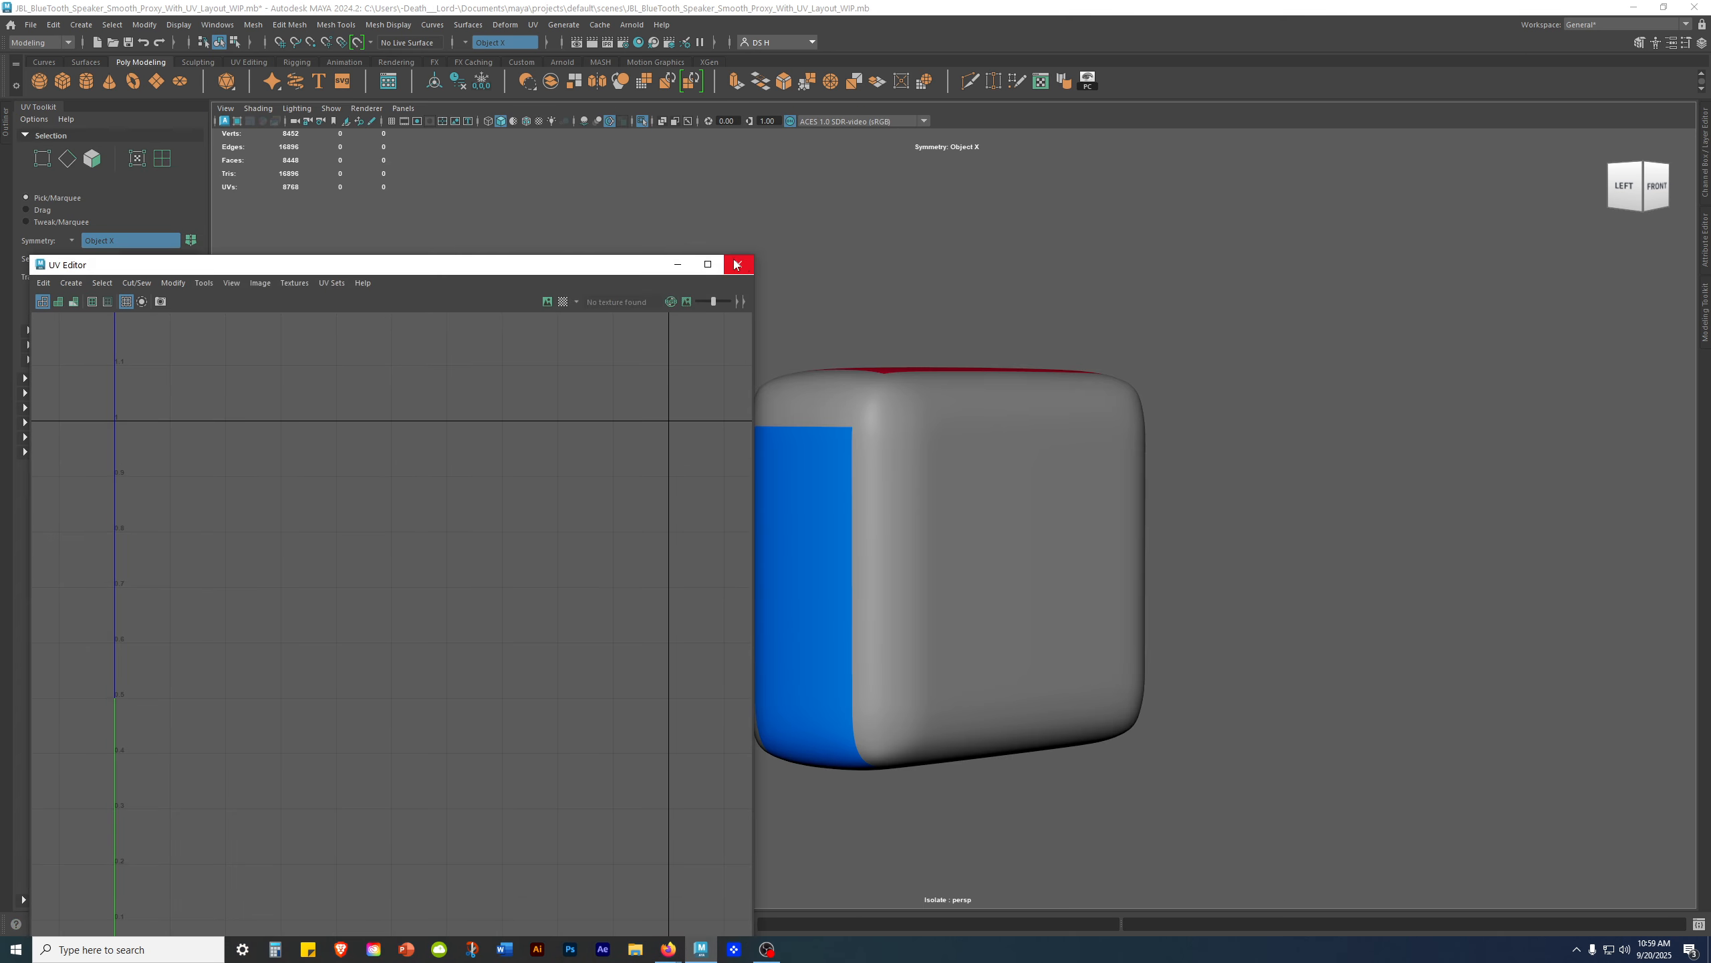
{"action": "left_click", "coordinate": [735, 267]}
{"action": "left_click_drag", "start_coordinate": [34, 106], "coordinate": [223, 438]}
{"action": "left_click", "coordinate": [398, 440]}
Step: Show the Outliner and bring back the four-view layout
{"action": "left_click", "coordinate": [6, 125]}
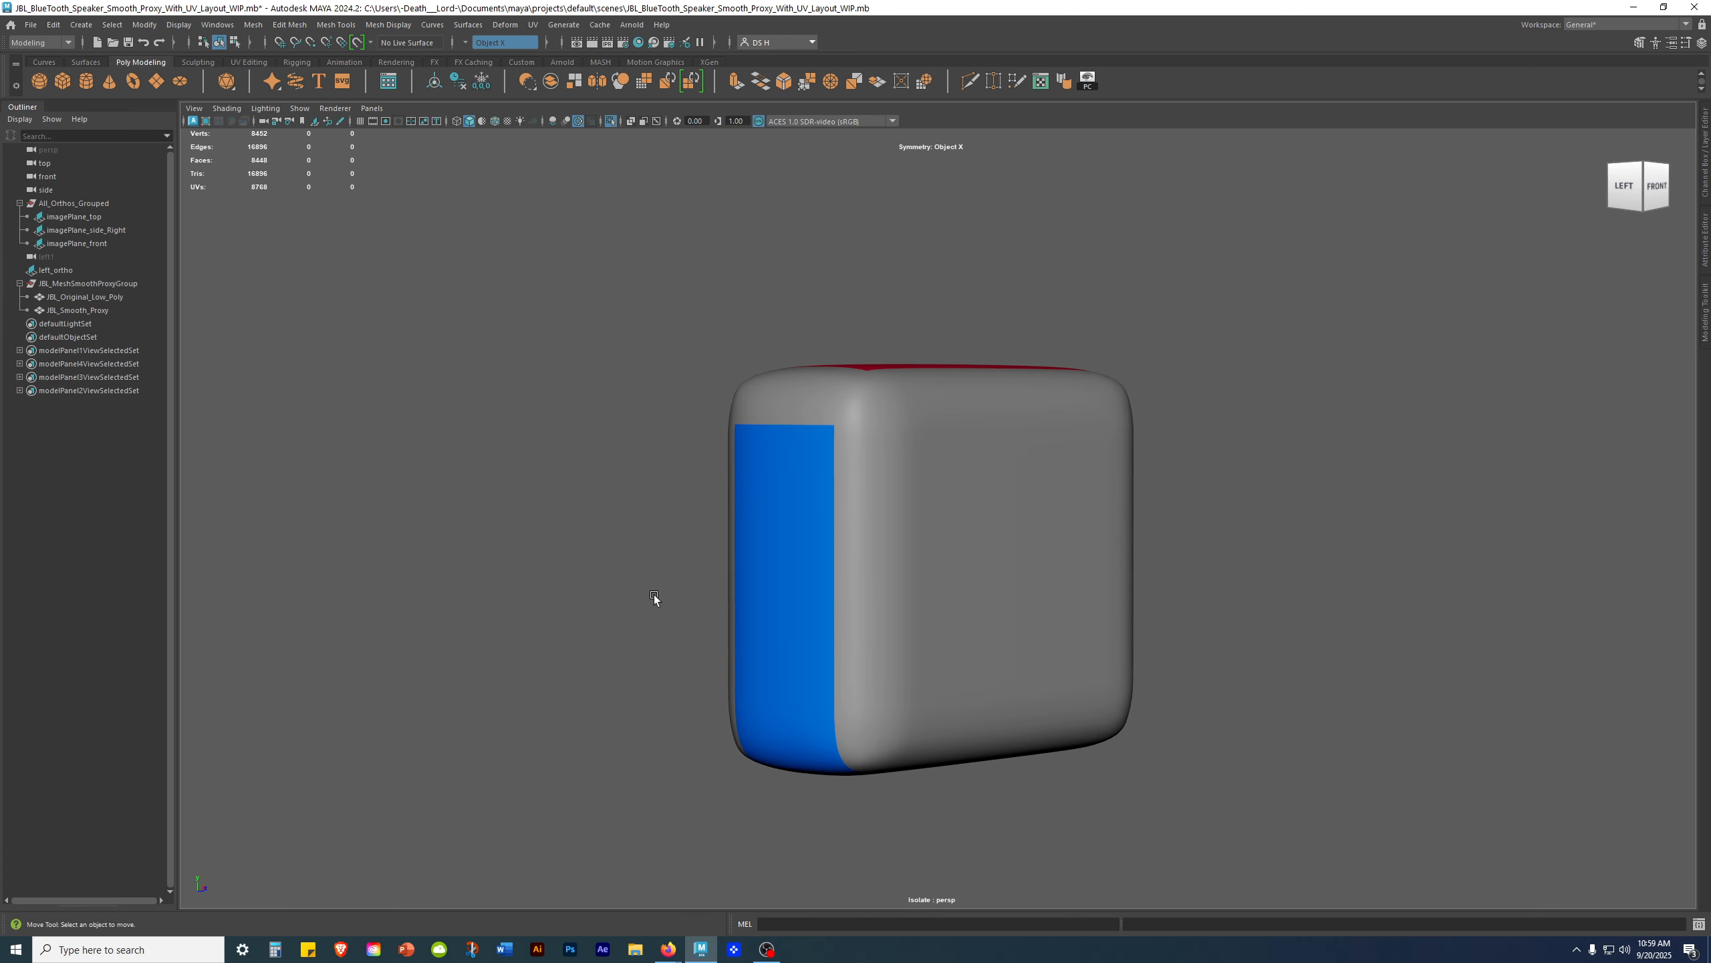
{"action": "key", "text": "space"}
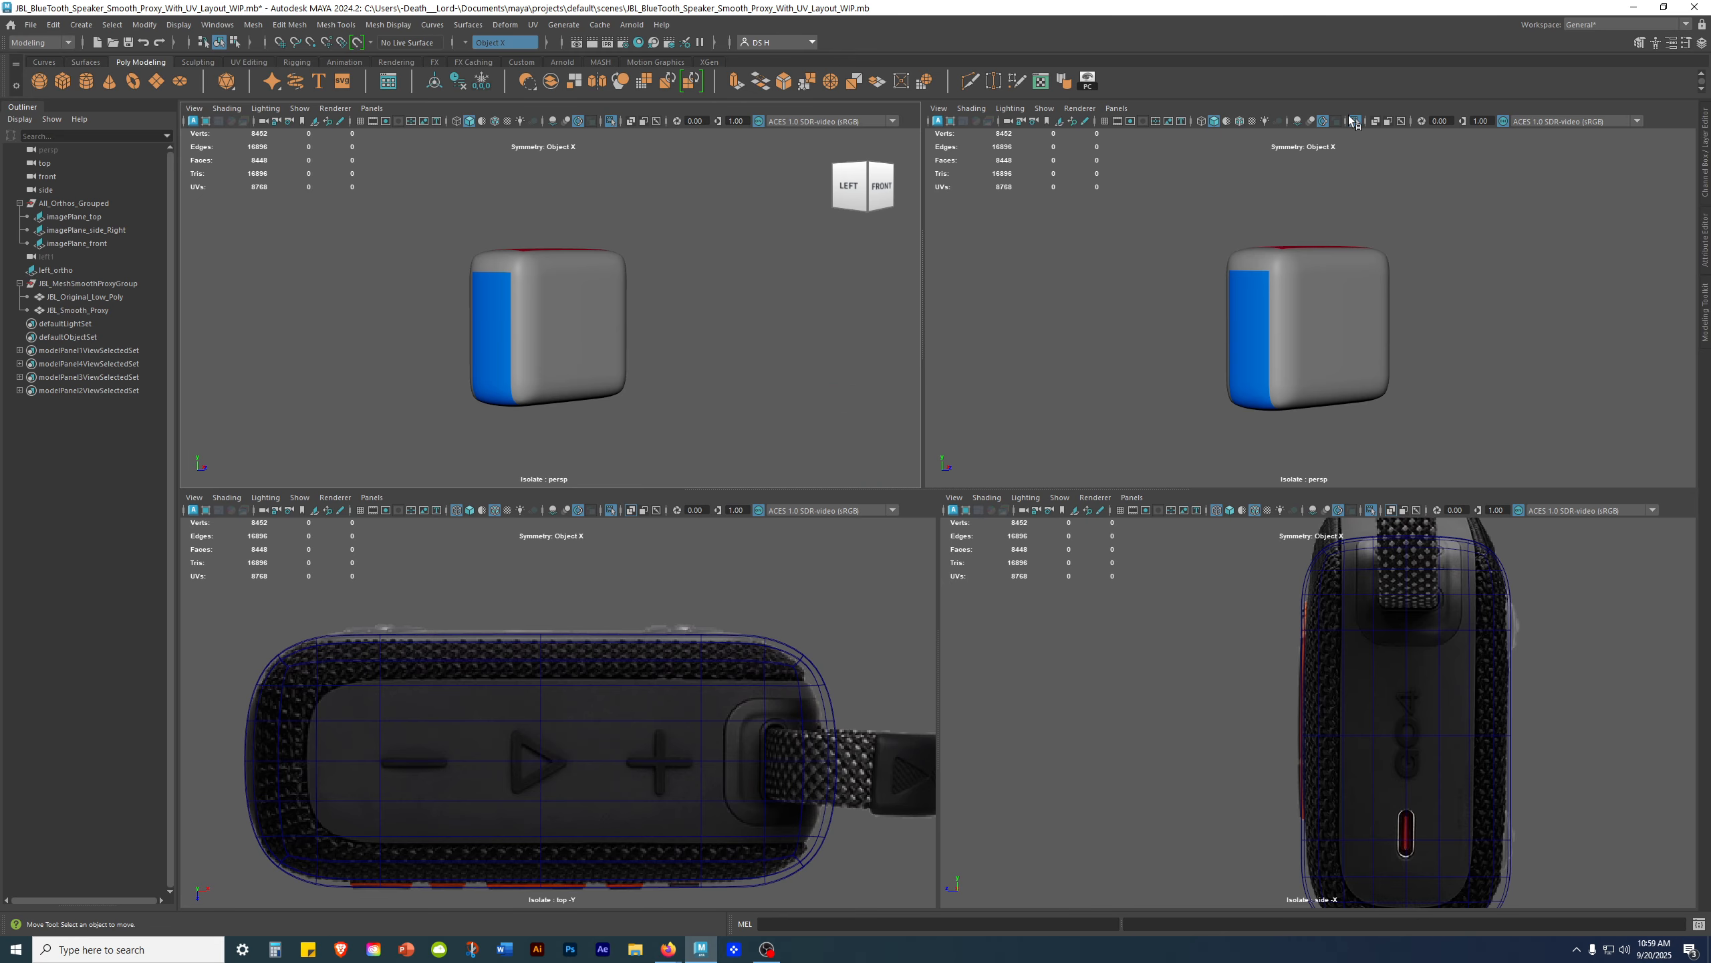